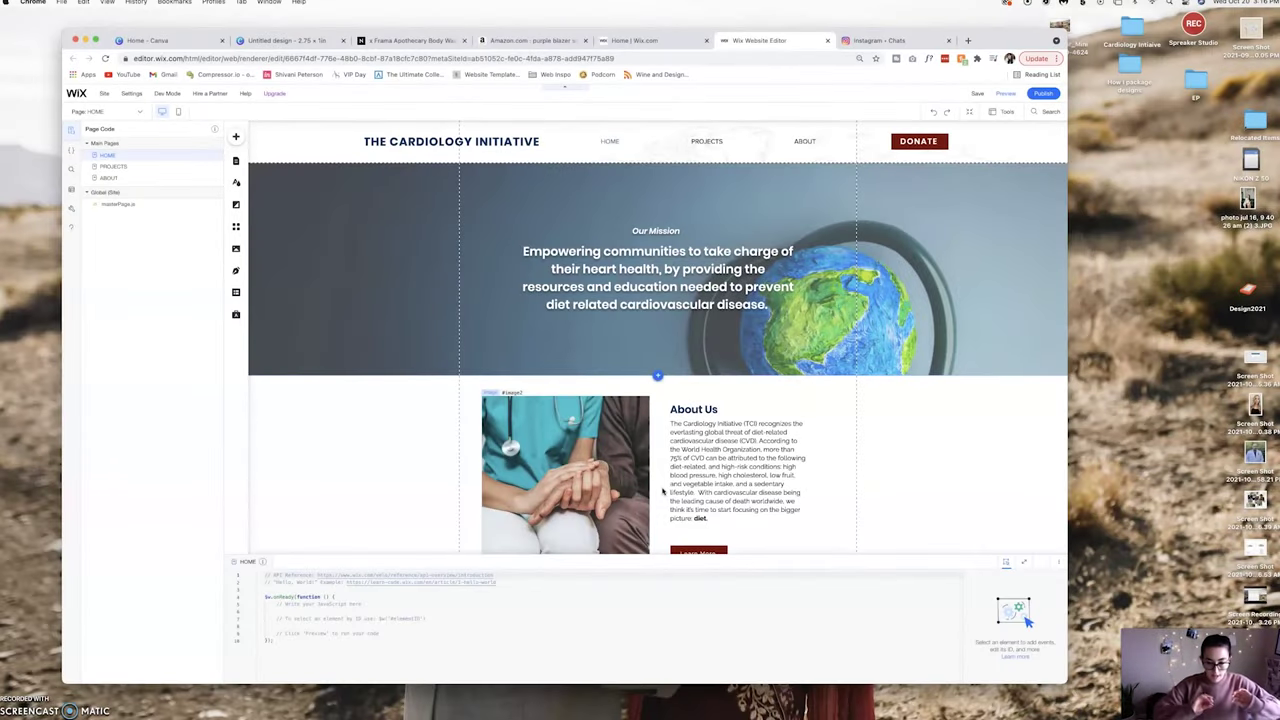
Snap the Chrome window with the Wix editor to the right half of the screen.
click(936, 626)
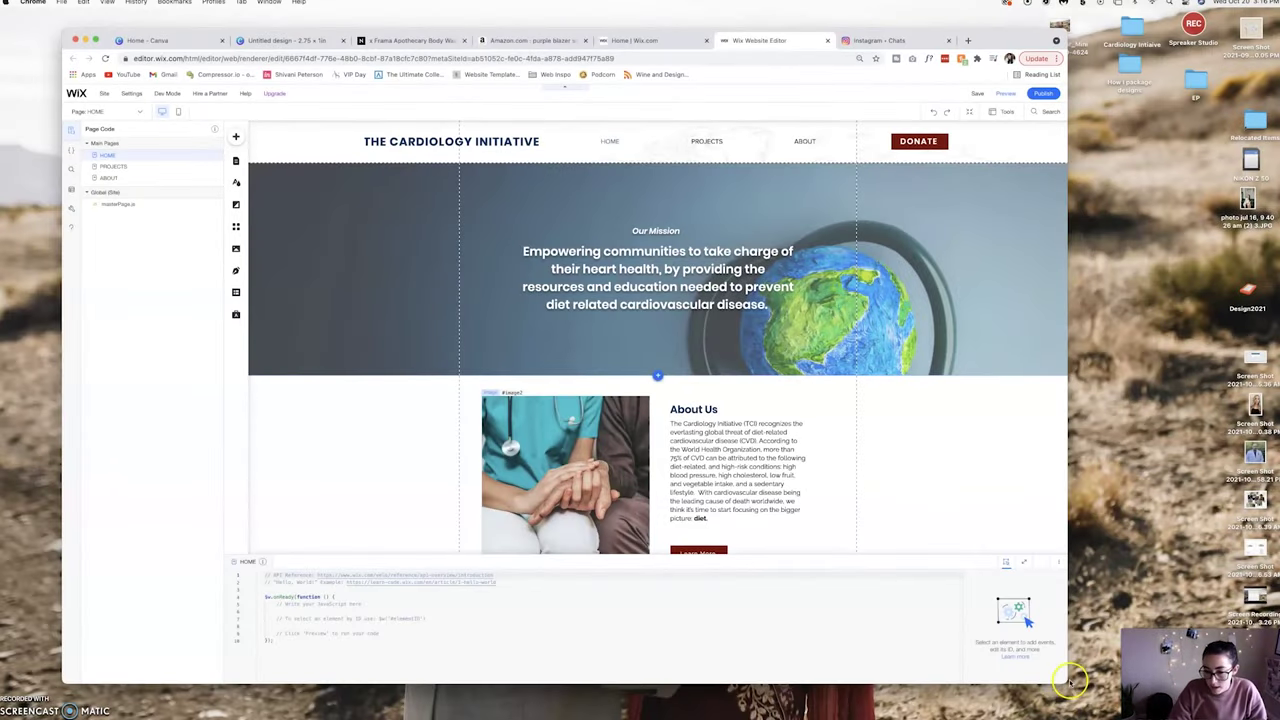
key(ctrl+alt+Left)
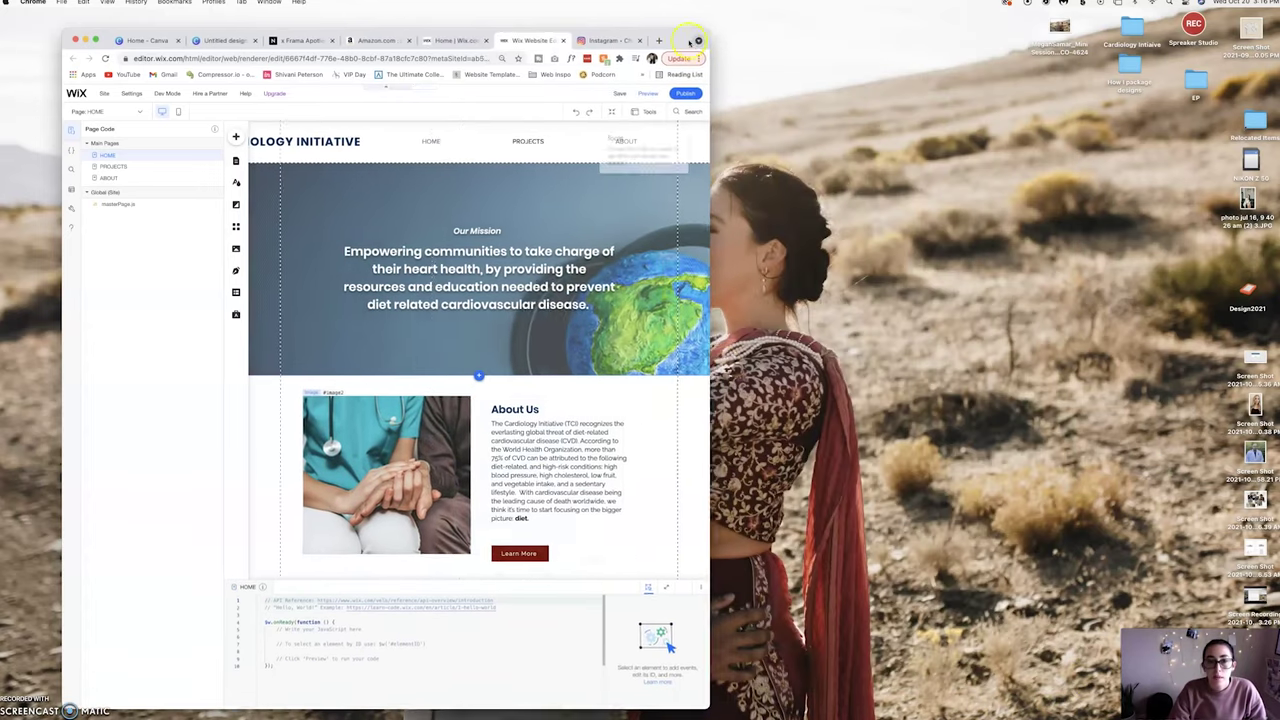
key(ctrl+alt+Right)
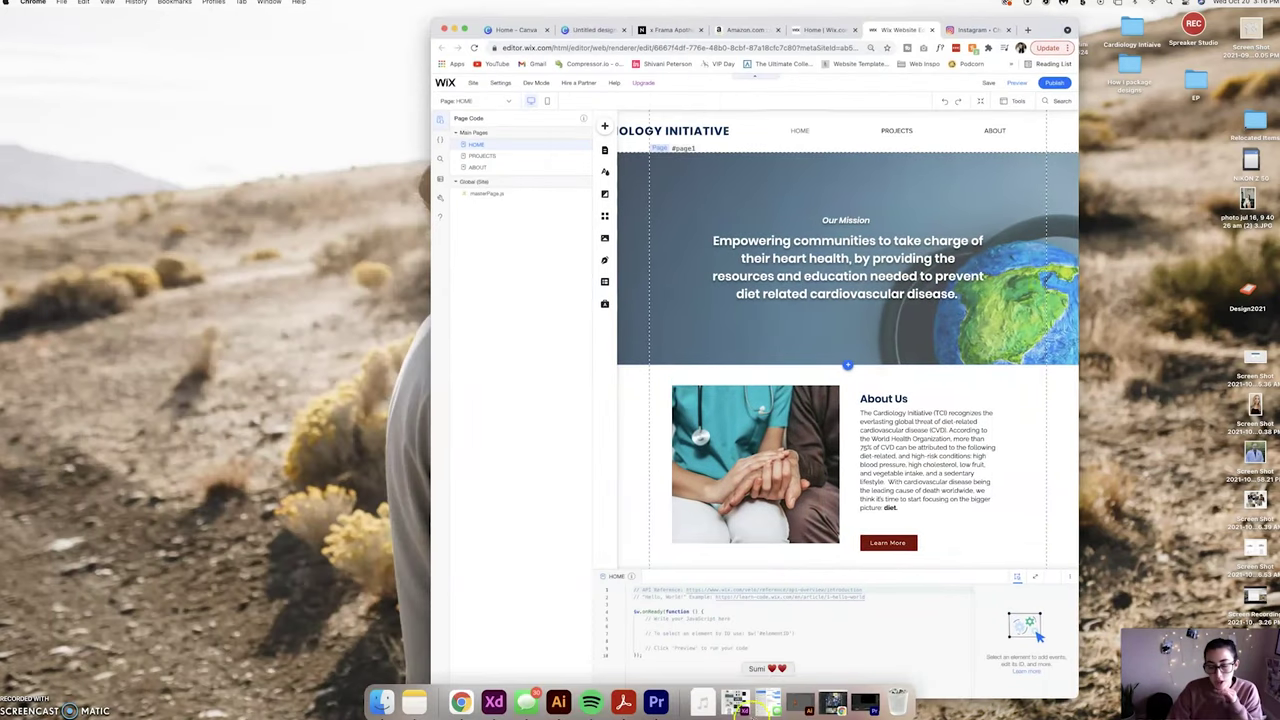
Show the cardiology initiative v_2 file in XD's Design view, with the home page and Meet the Team artboards visible.
click(737, 706)
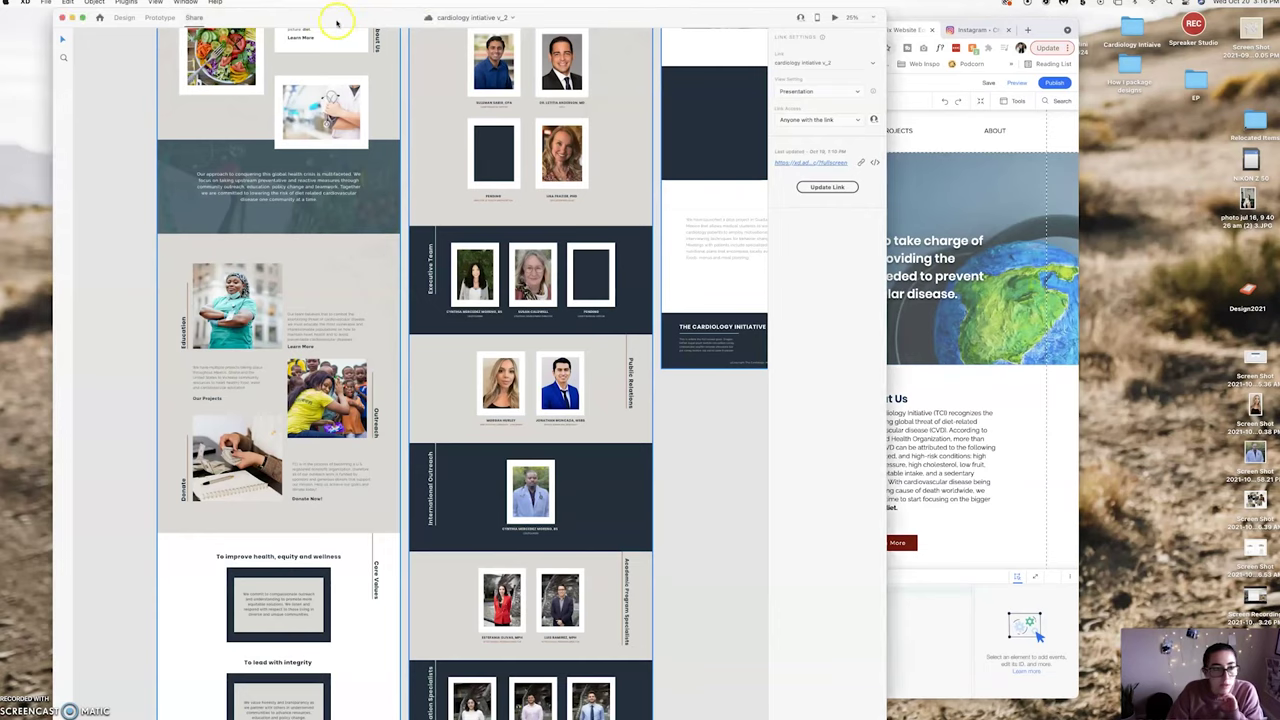
drag(341, 19, 302, 14)
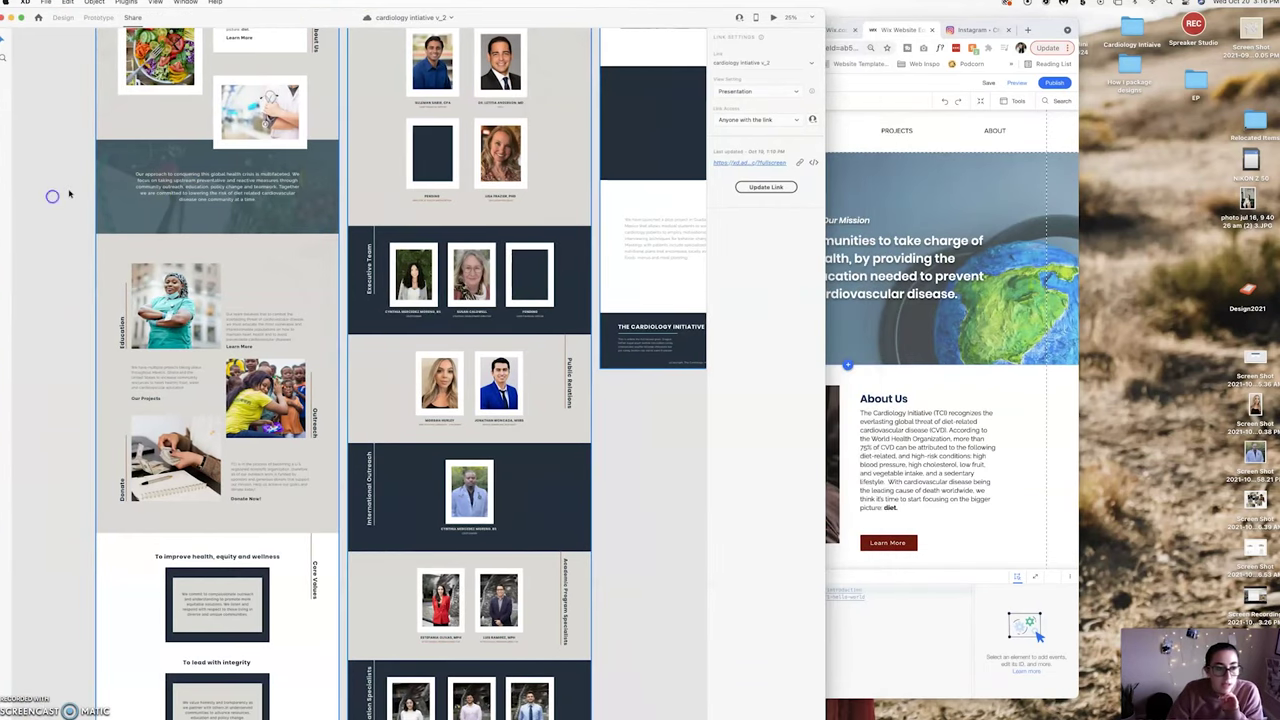
scroll(69, 194, up, 3)
click(63, 18)
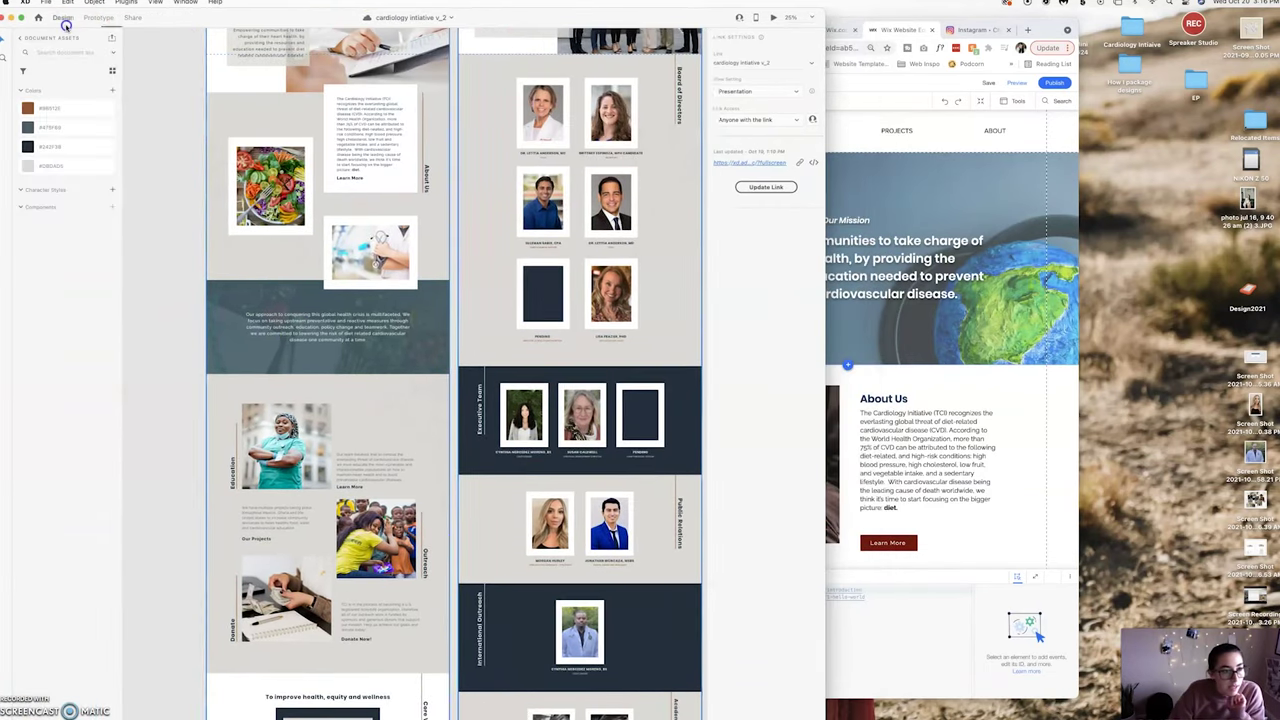
scroll(158, 94, up, 5)
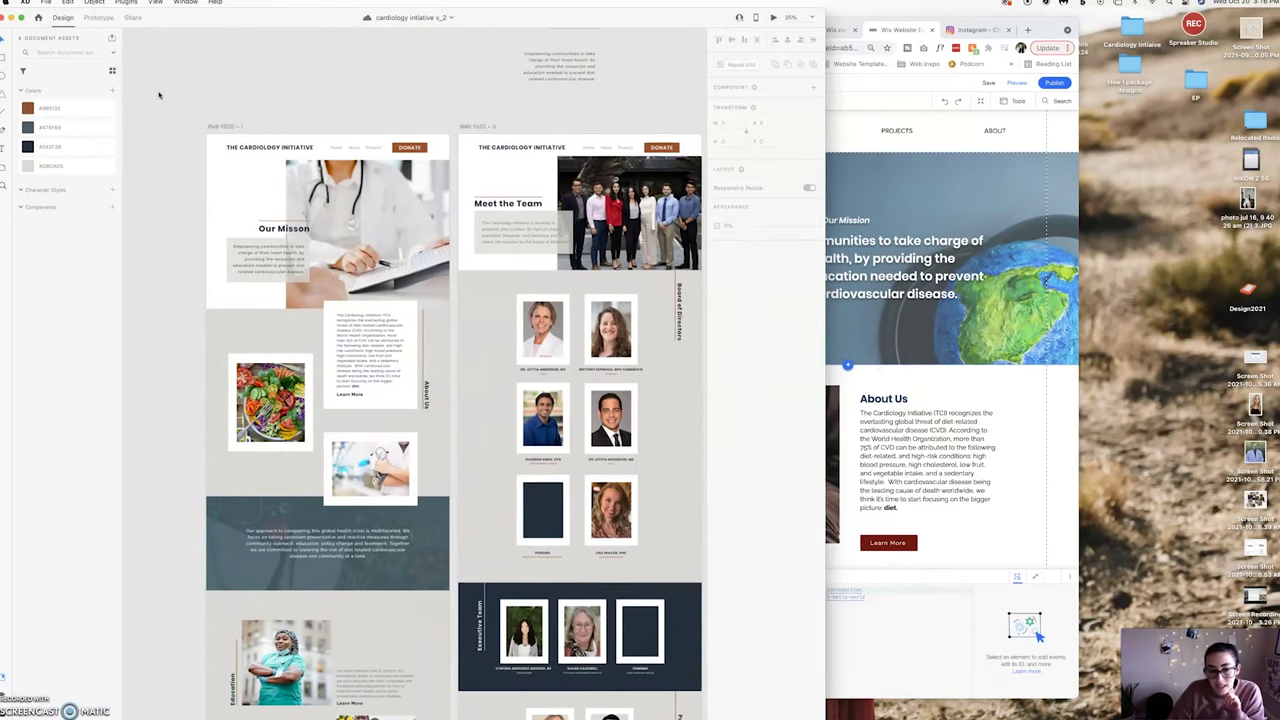
scroll(158, 95, right, 2)
scroll(158, 94, right, 2)
scroll(158, 94, left, 3)
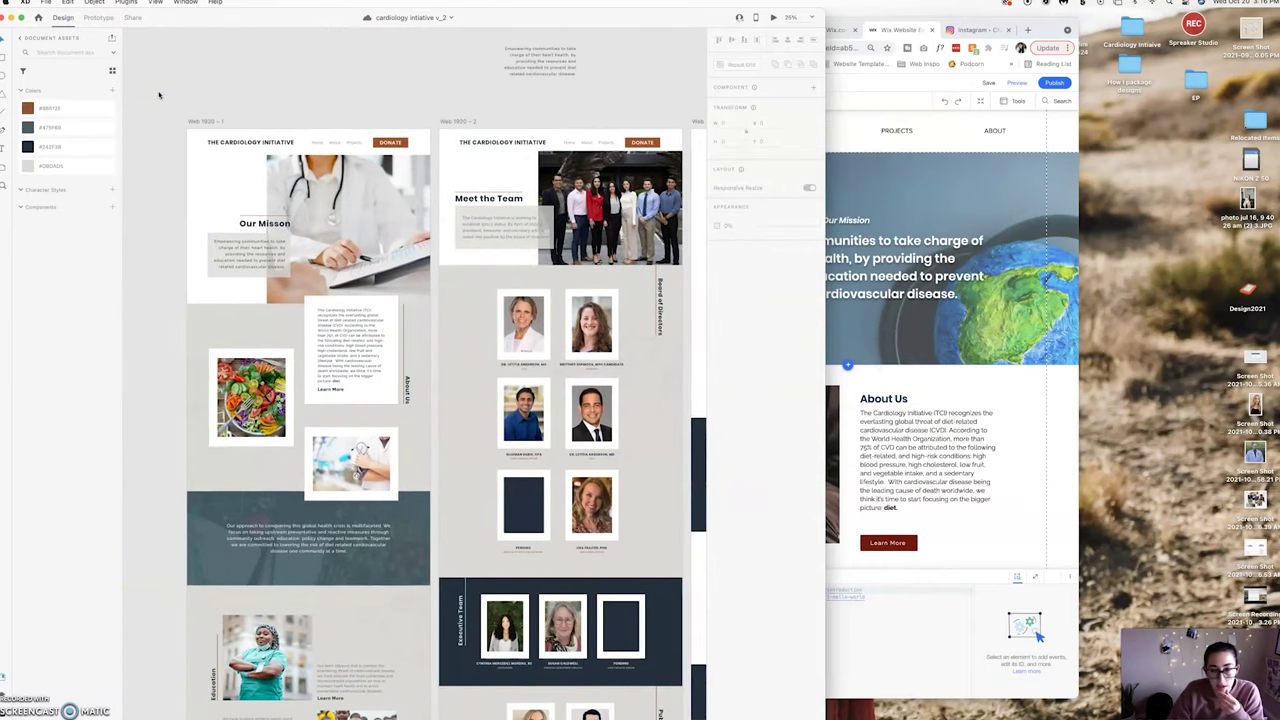
scroll(276, 45, left, 2)
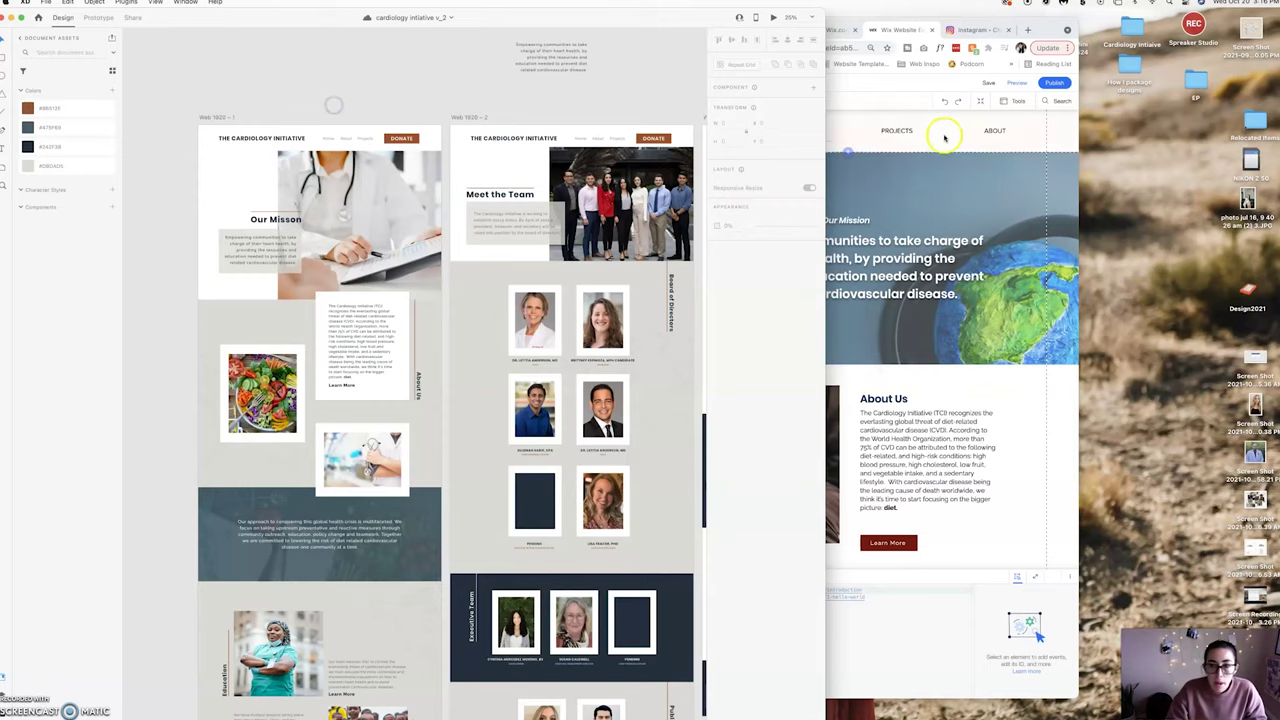
Update the share link to Development view with Downloadable Assets, open to anyone with the link.
scroll(342, 70, right, 3)
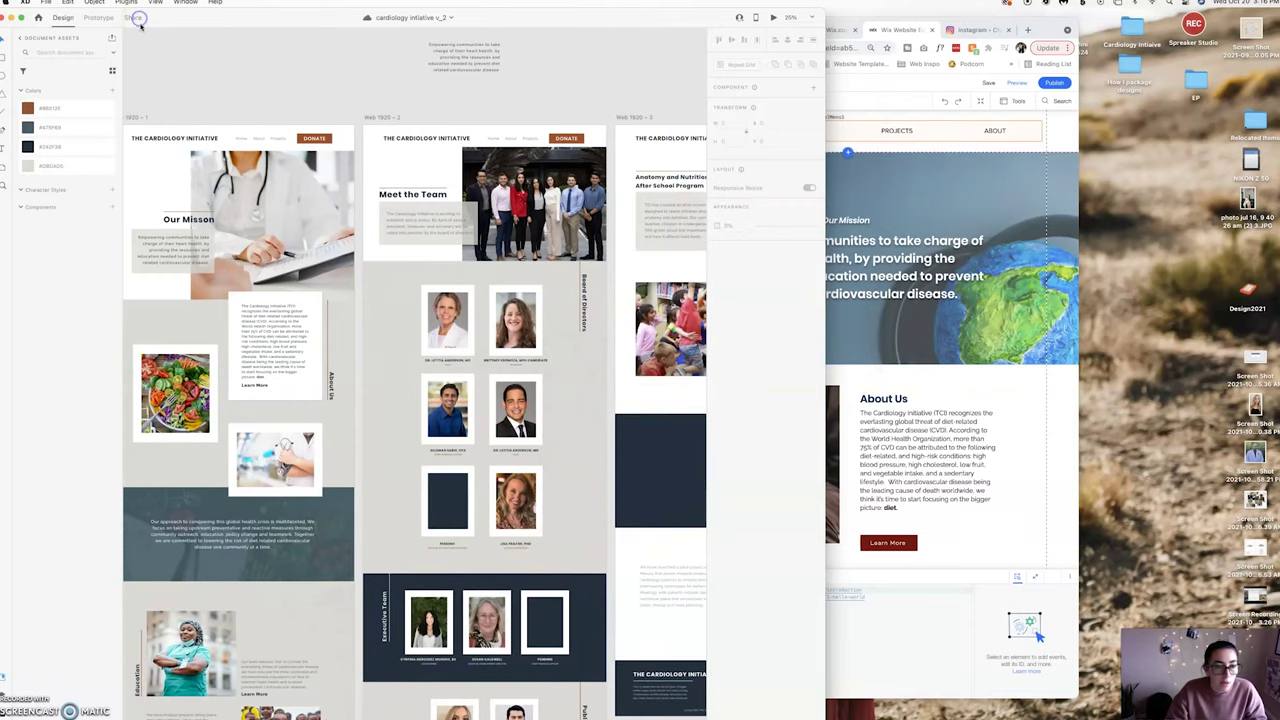
click(134, 18)
click(751, 91)
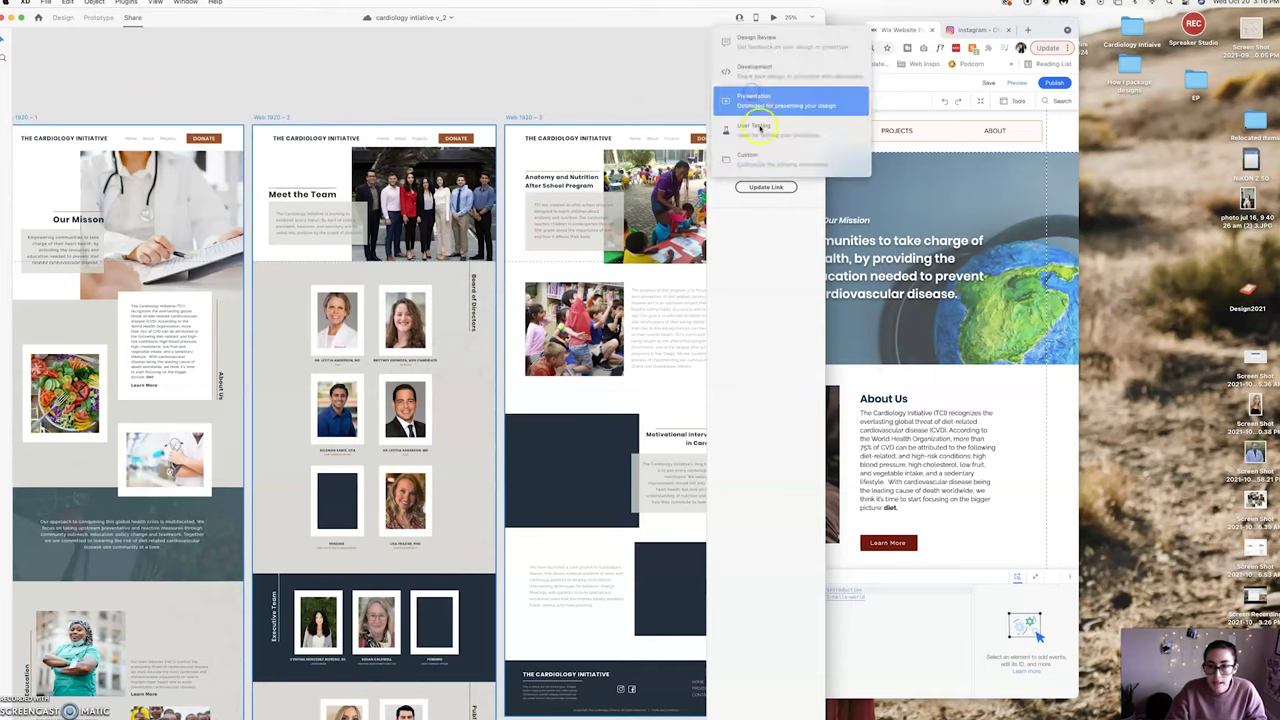
click(757, 72)
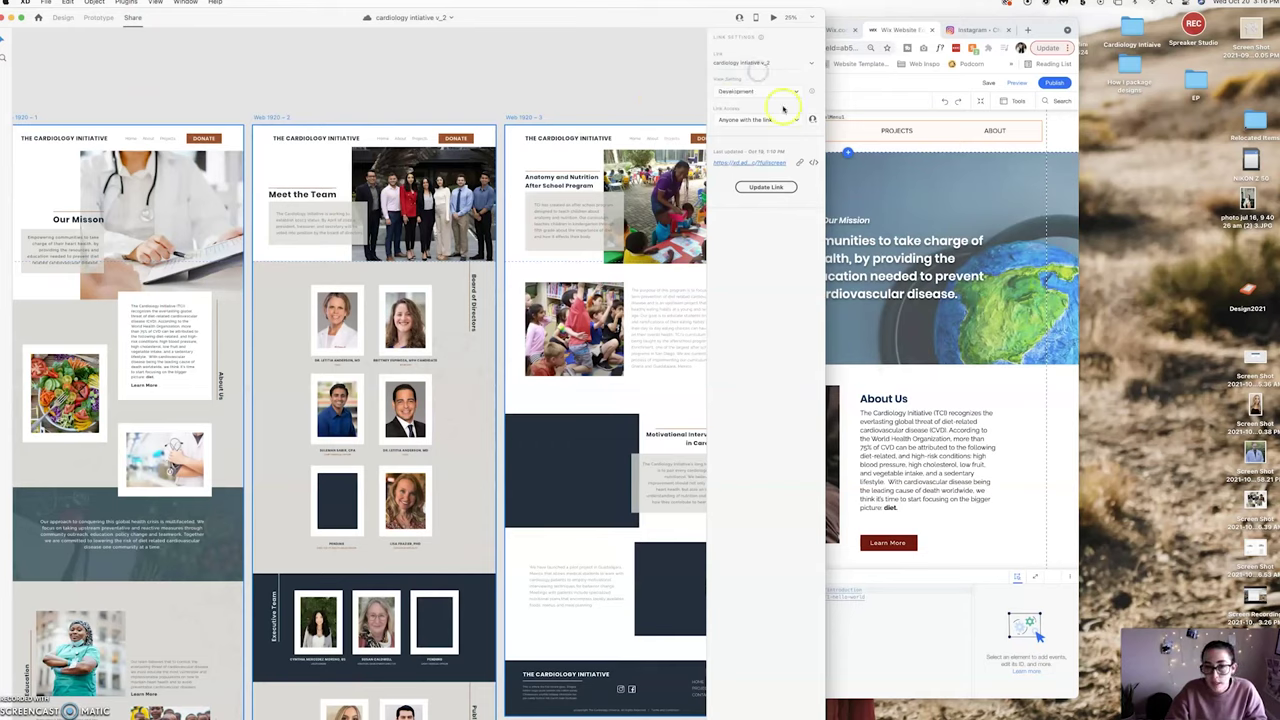
click(722, 127)
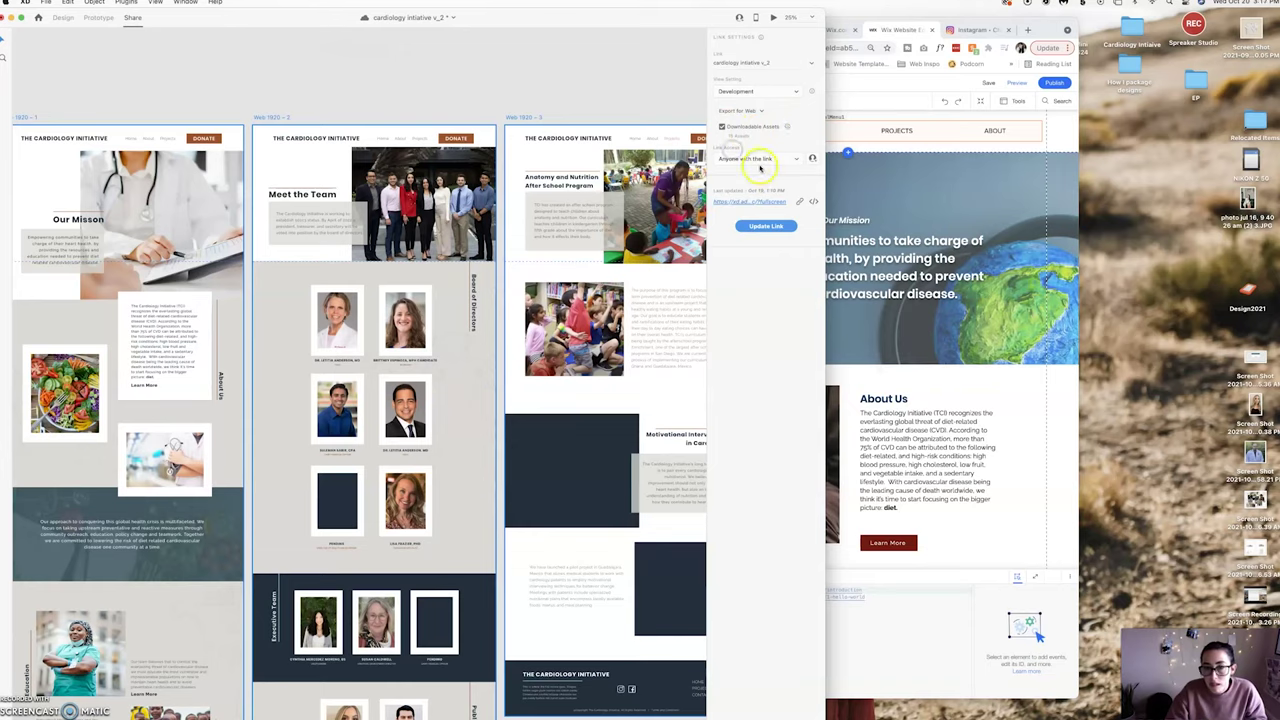
click(763, 159)
click(772, 161)
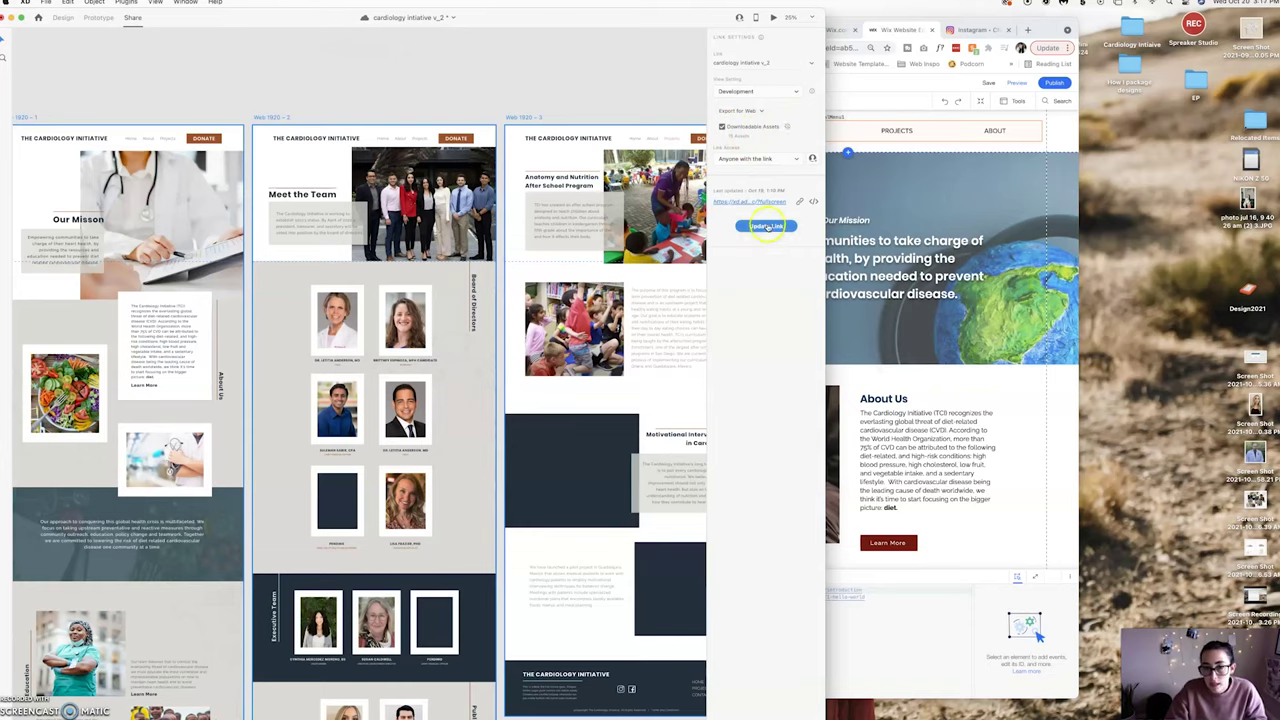
click(766, 226)
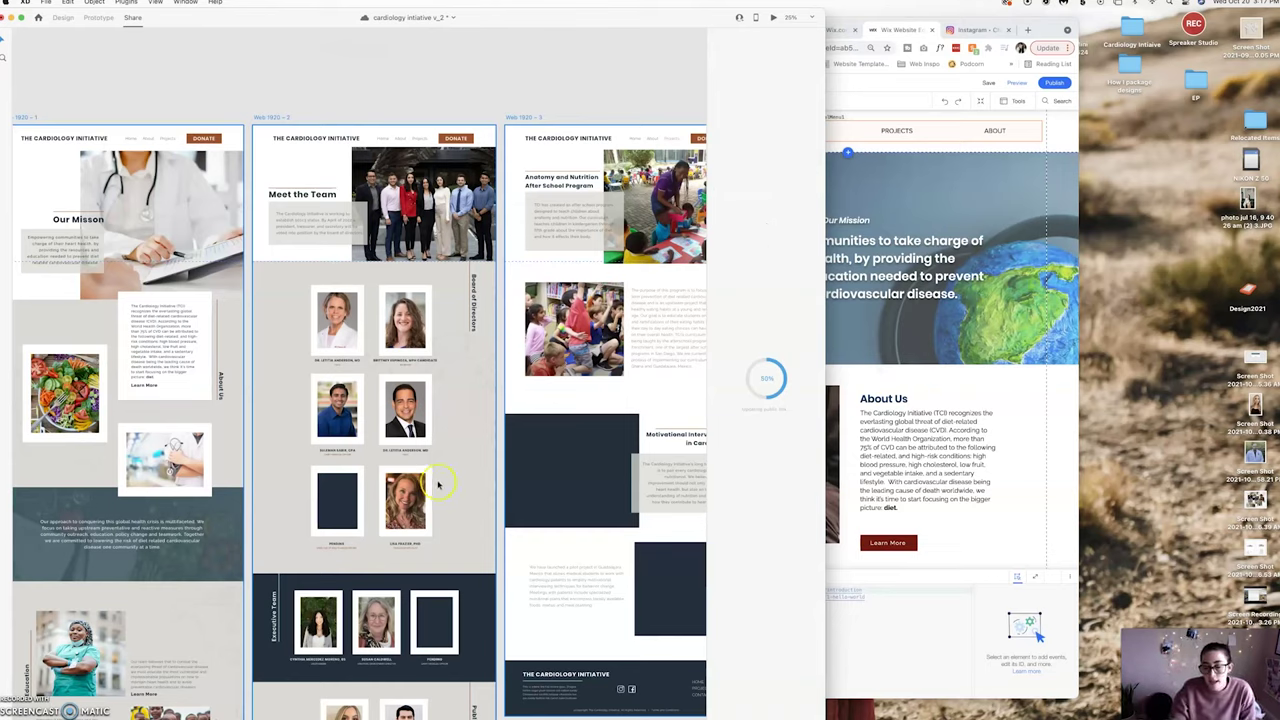
Enlarge the Wix editor, then copy the updated XD share link into a new browser tab.
click(926, 224)
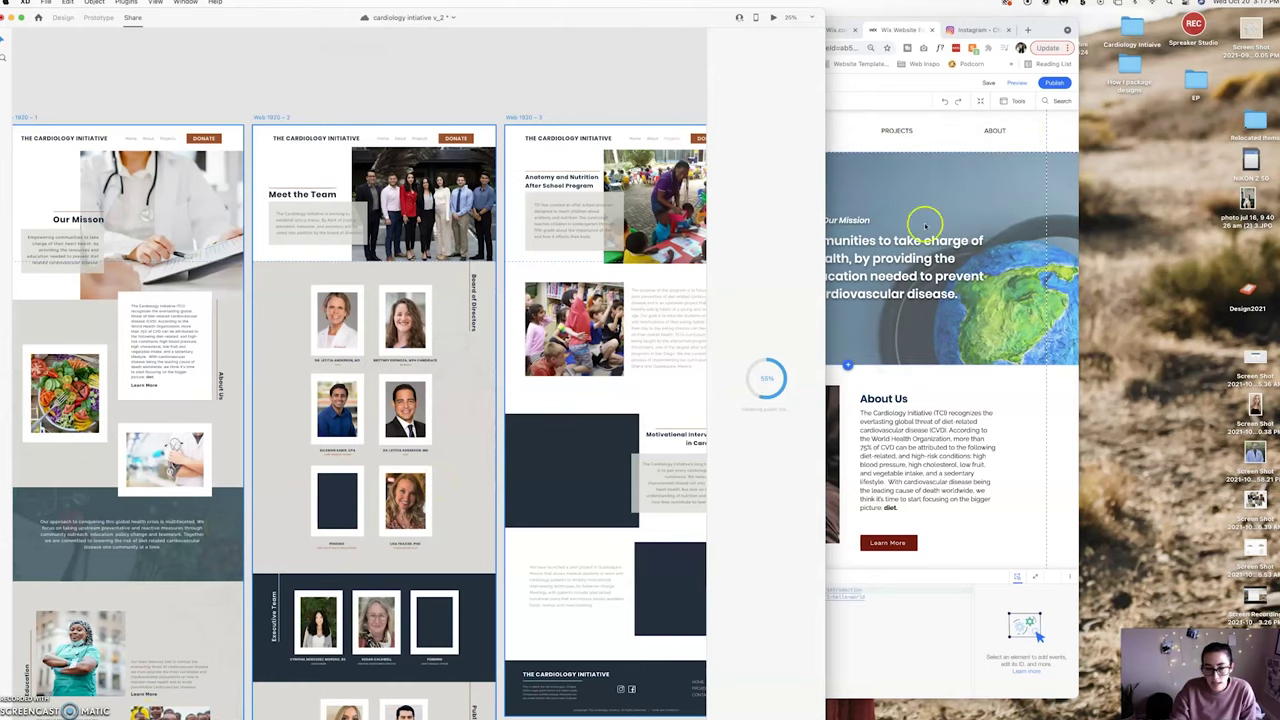
double_click(1052, 30)
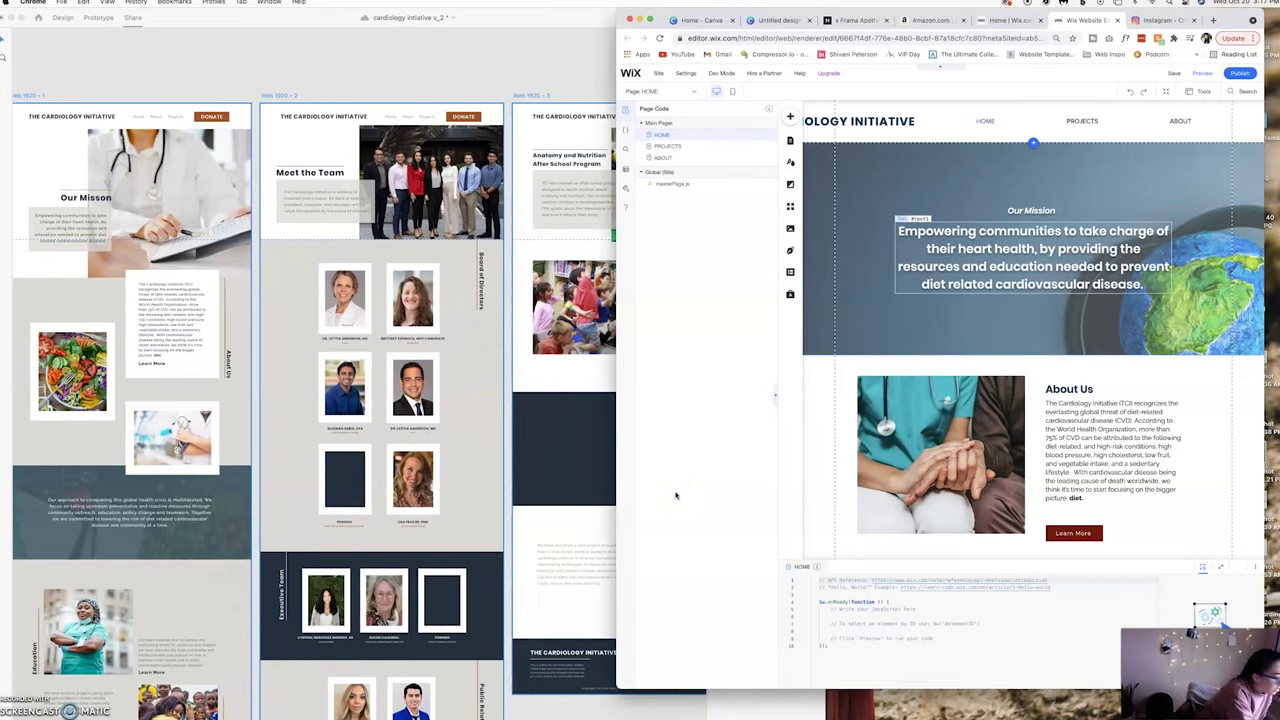
click(508, 103)
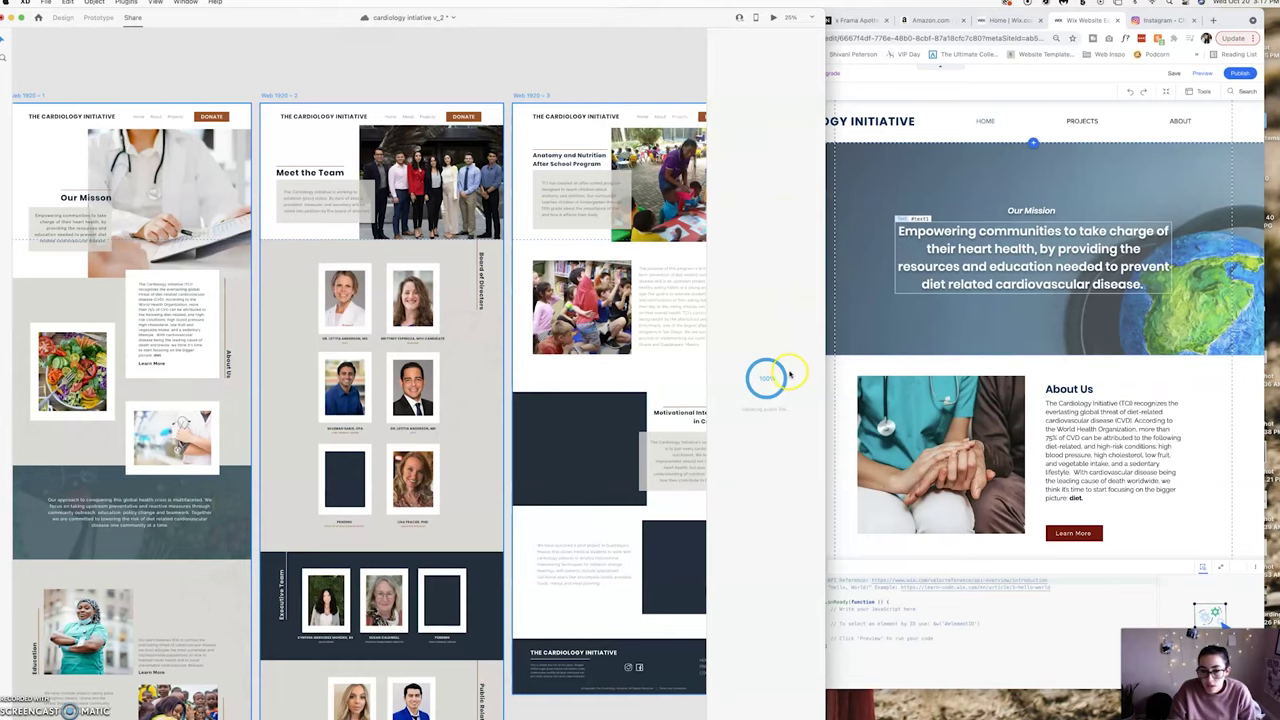
scroll(346, 370, right, 3)
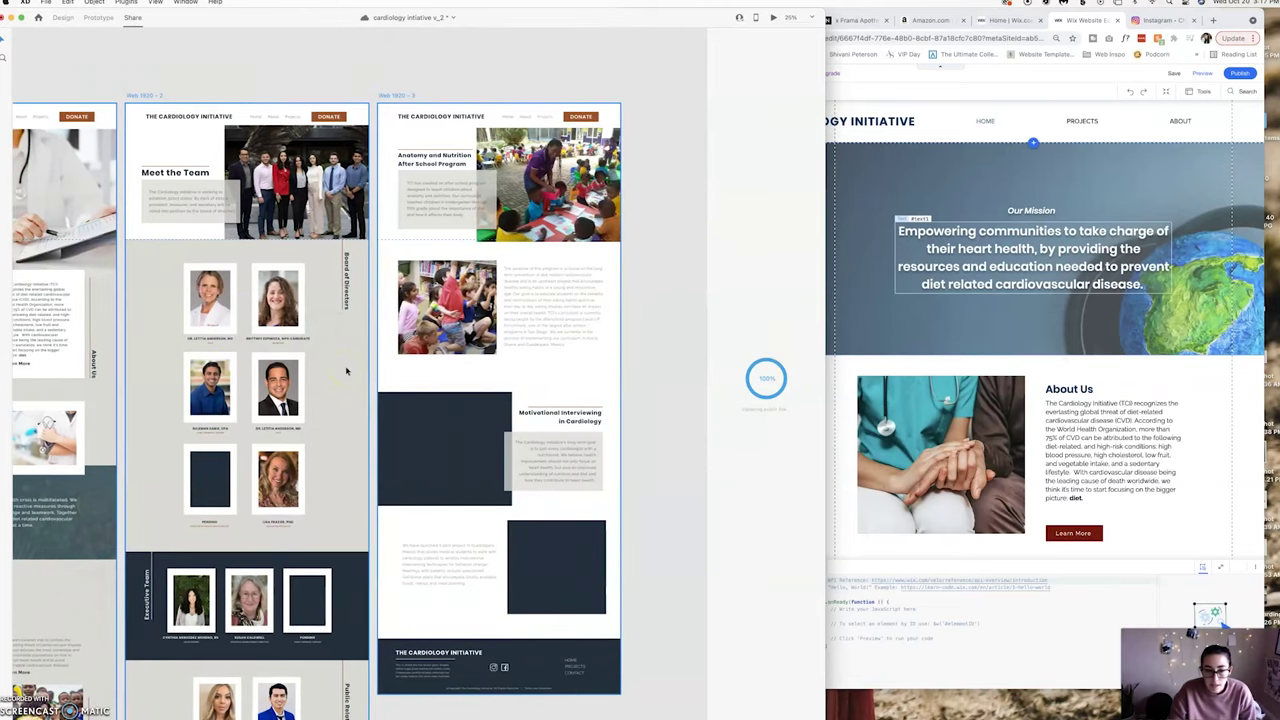
scroll(346, 370, down, 5)
scroll(346, 370, down, 5)
scroll(346, 370, left, 5)
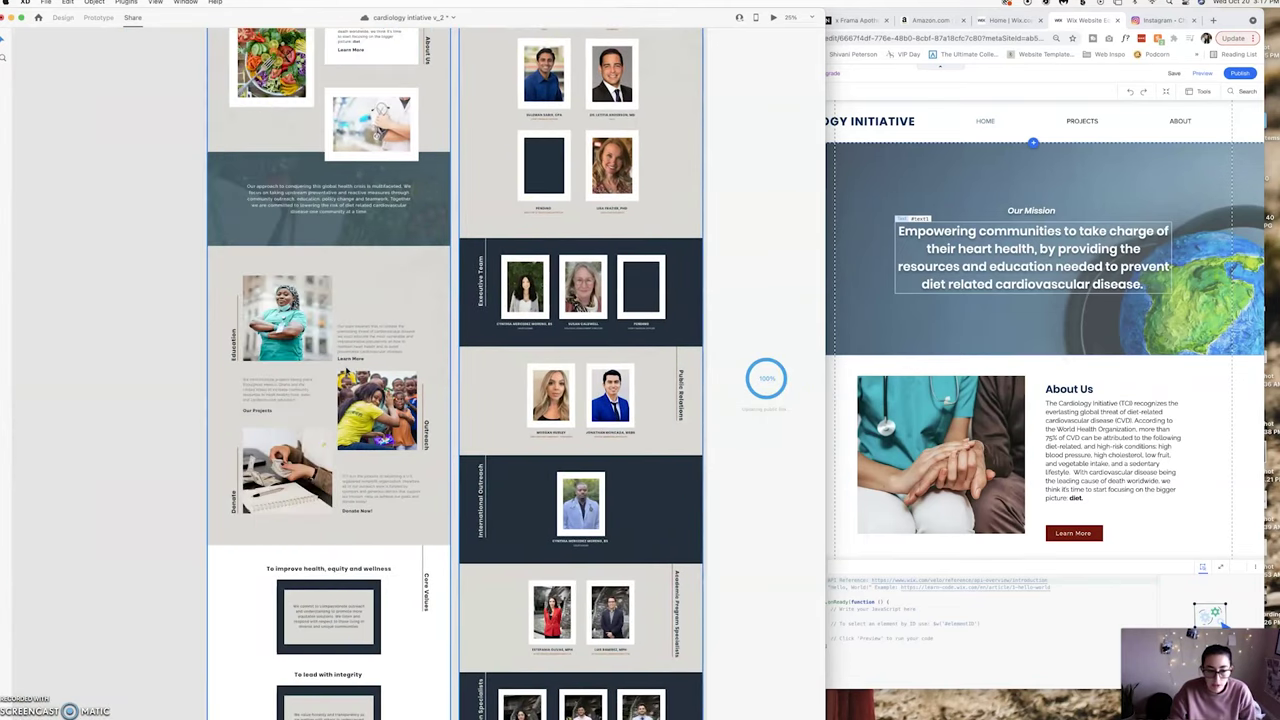
scroll(346, 370, down, 5)
scroll(346, 372, up, 12)
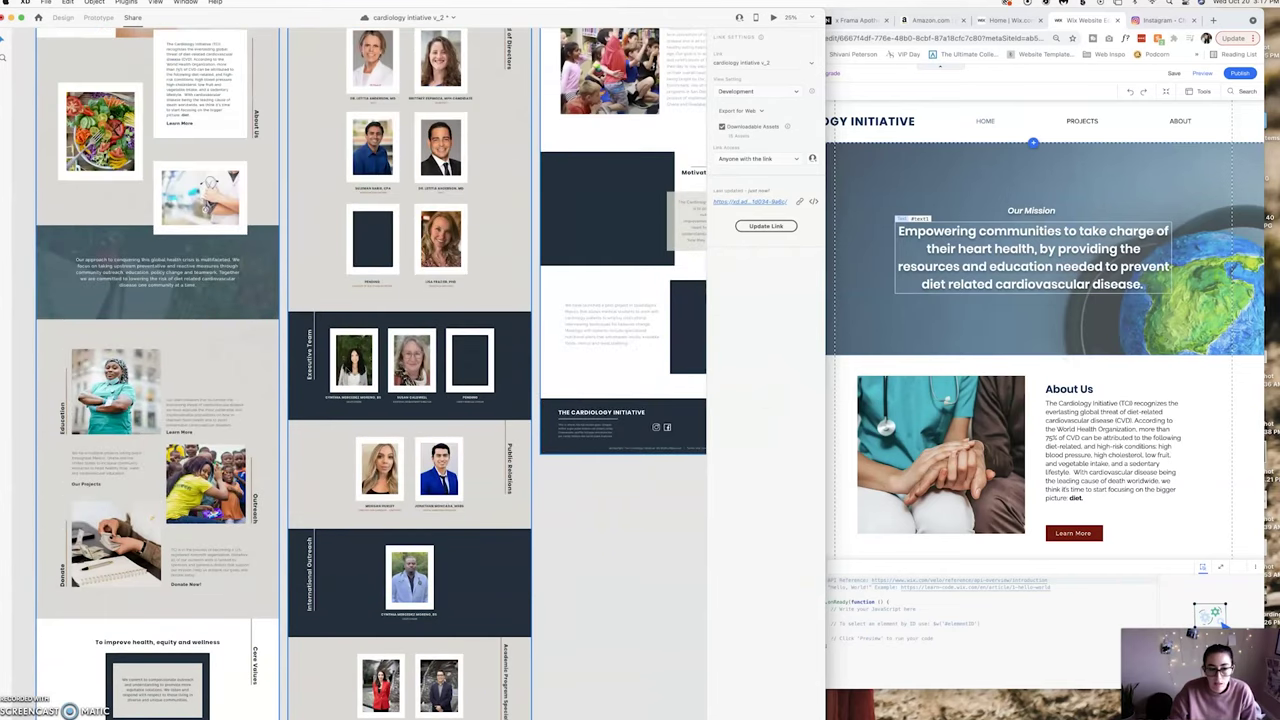
scroll(303, 256, up, 6)
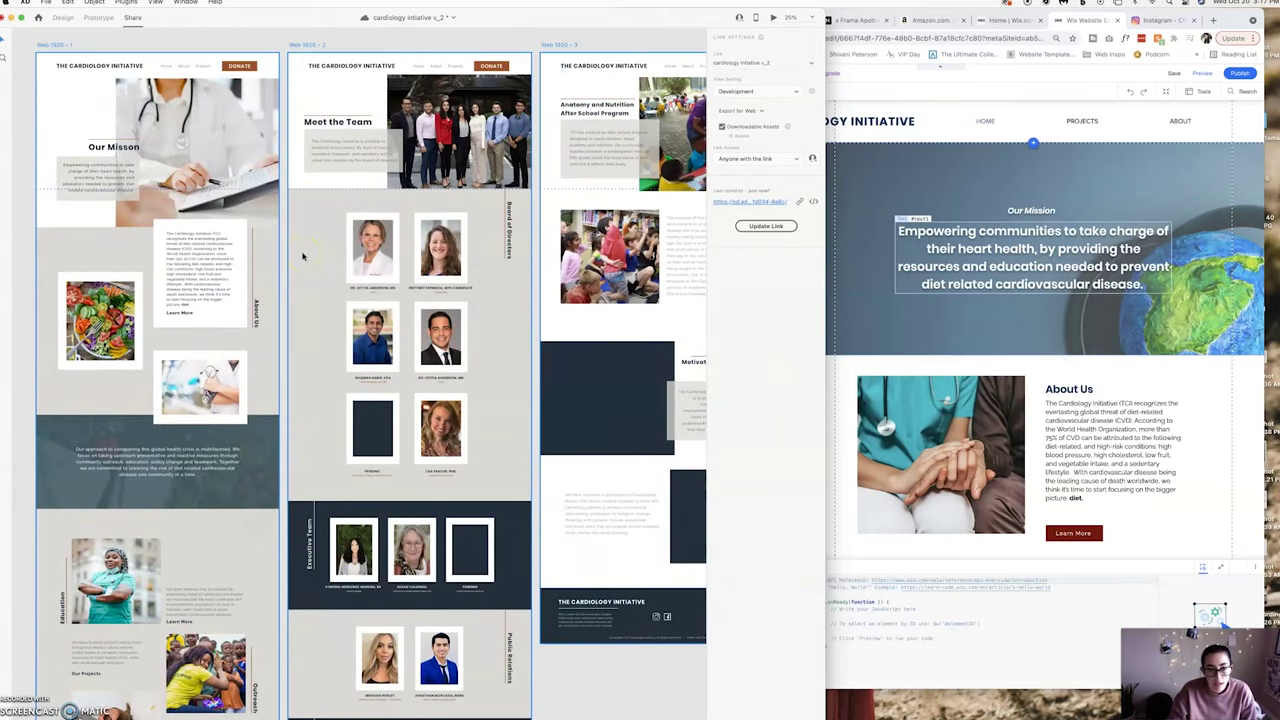
scroll(303, 256, right, 4)
scroll(303, 256, left, 5)
scroll(303, 256, down, 3)
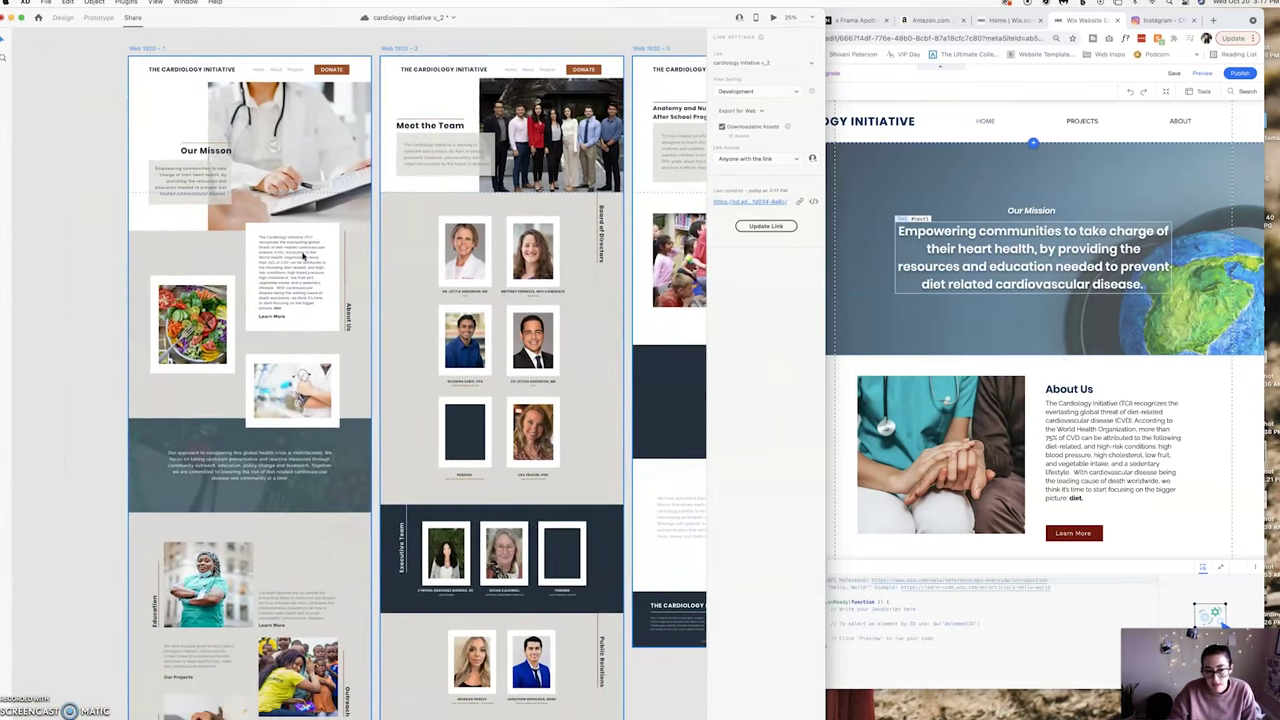
scroll(437, 210, right, 1)
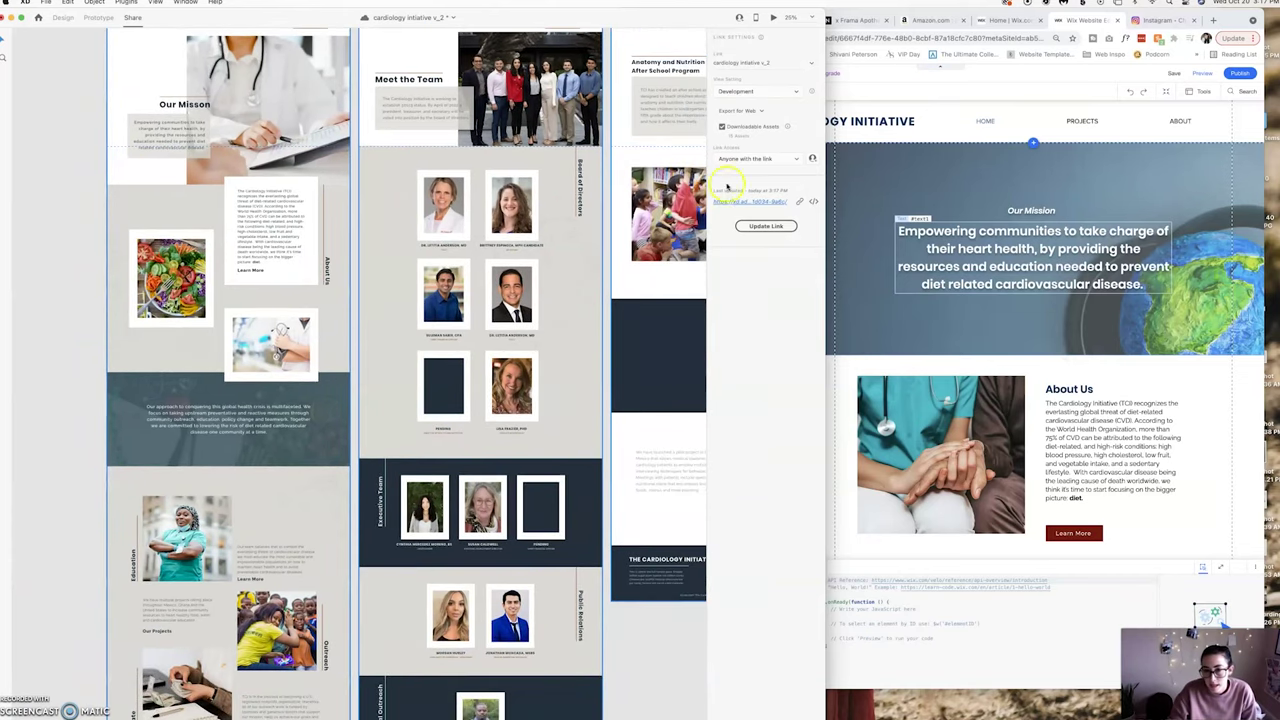
click(801, 202)
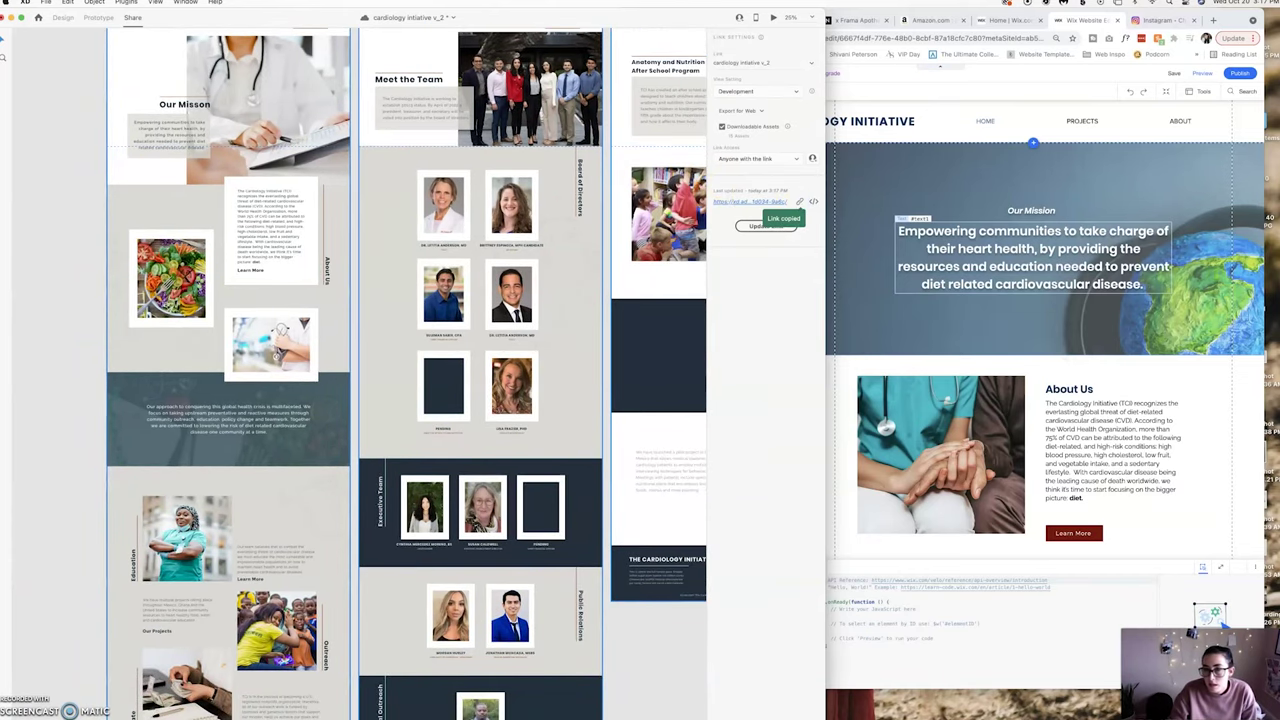
click(1212, 20)
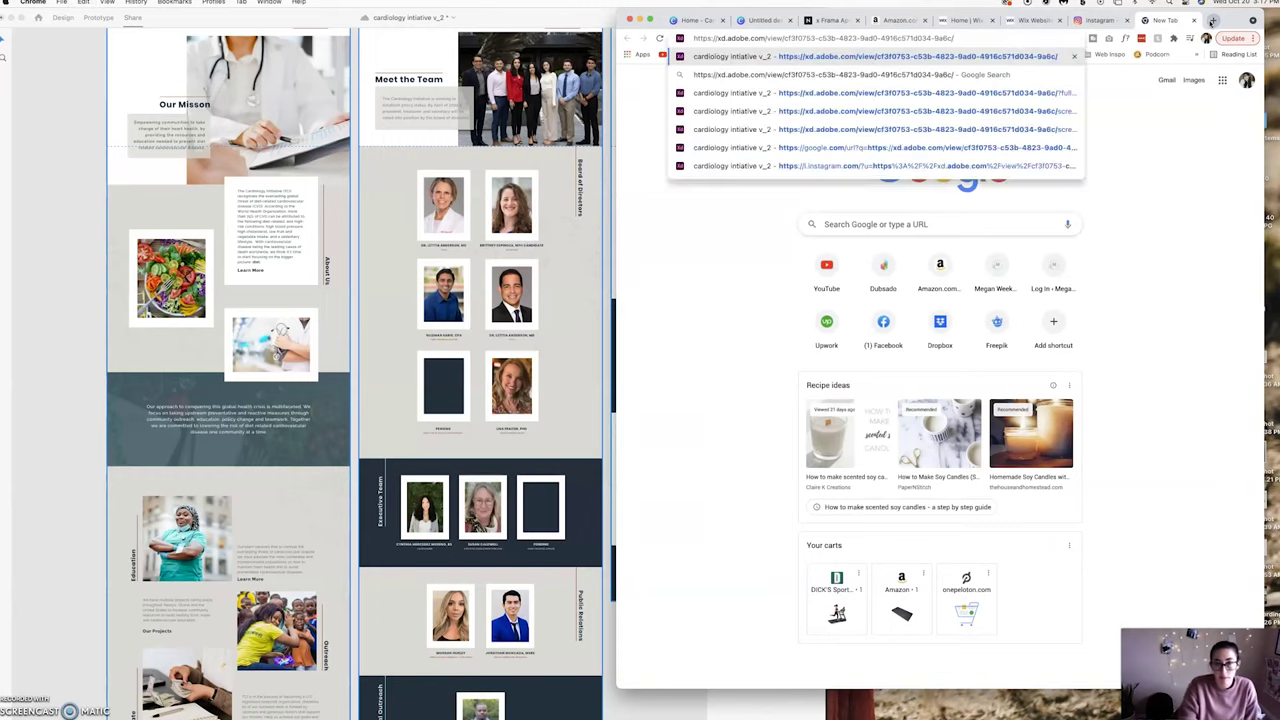
Load the shared design in a narrow window beside Wix and copy its brown brand colour.
key(Return)
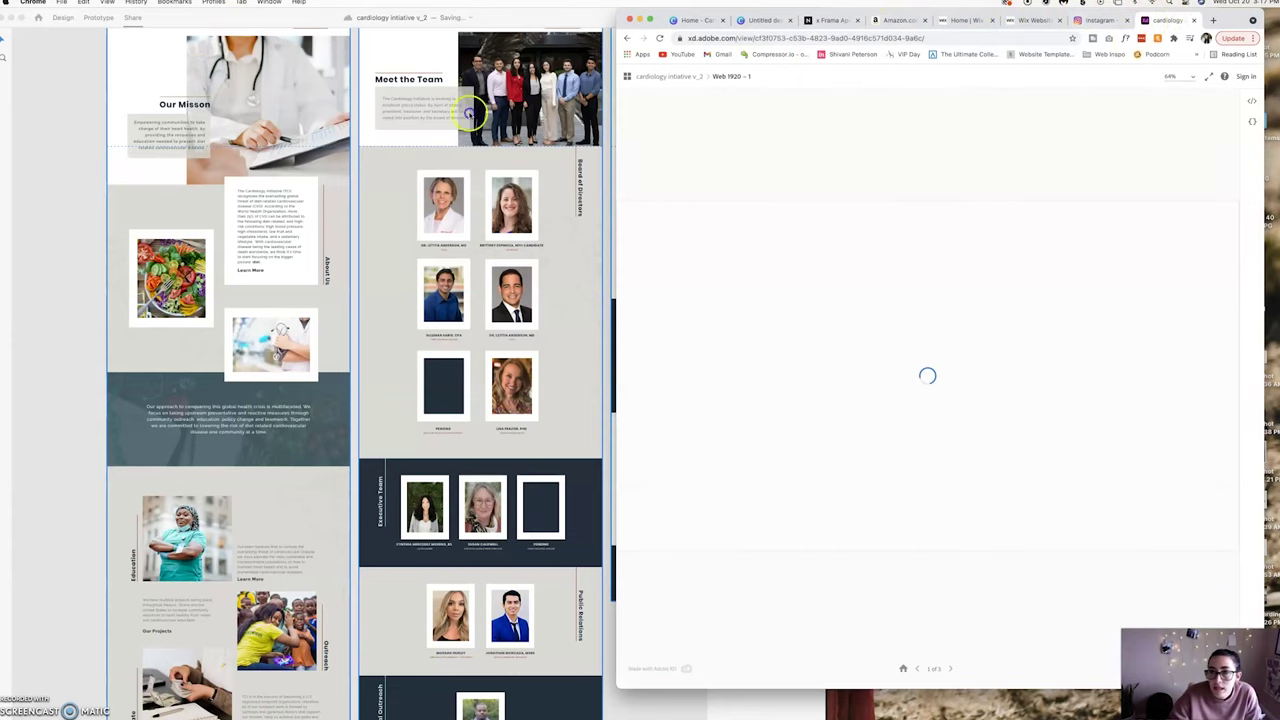
drag(1147, 20, 170, 20)
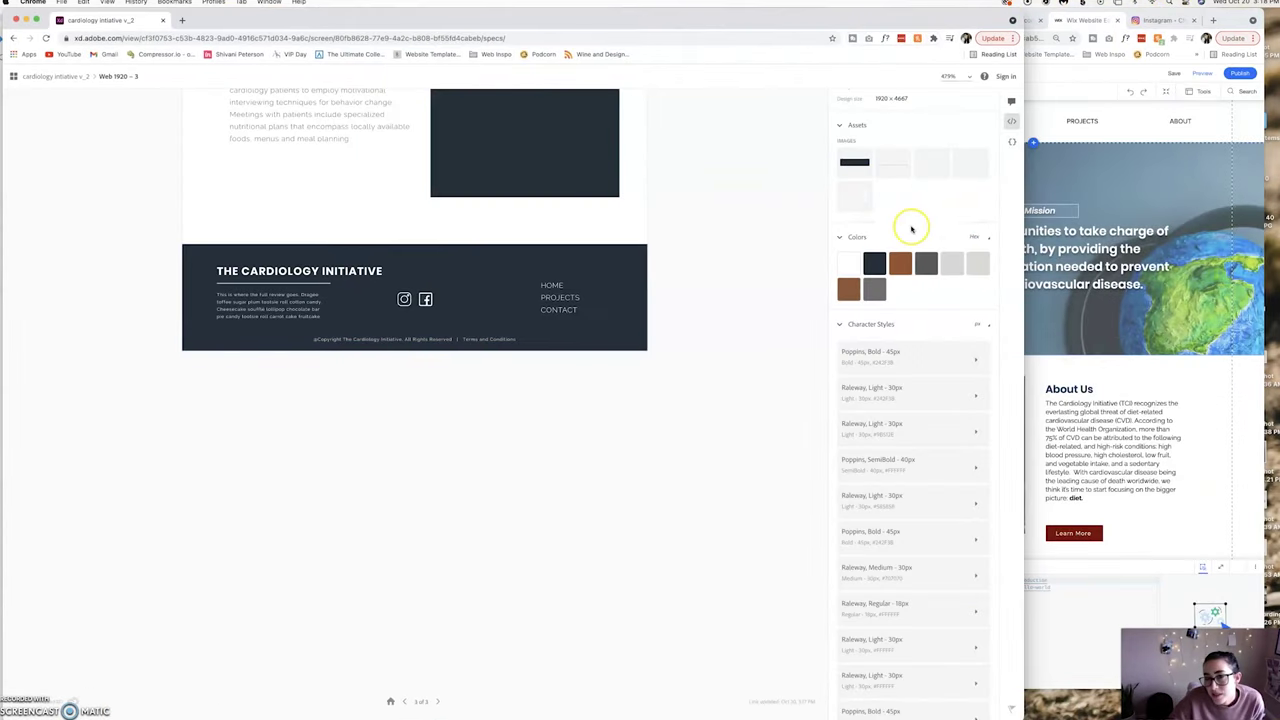
scroll(910, 226, down, 1)
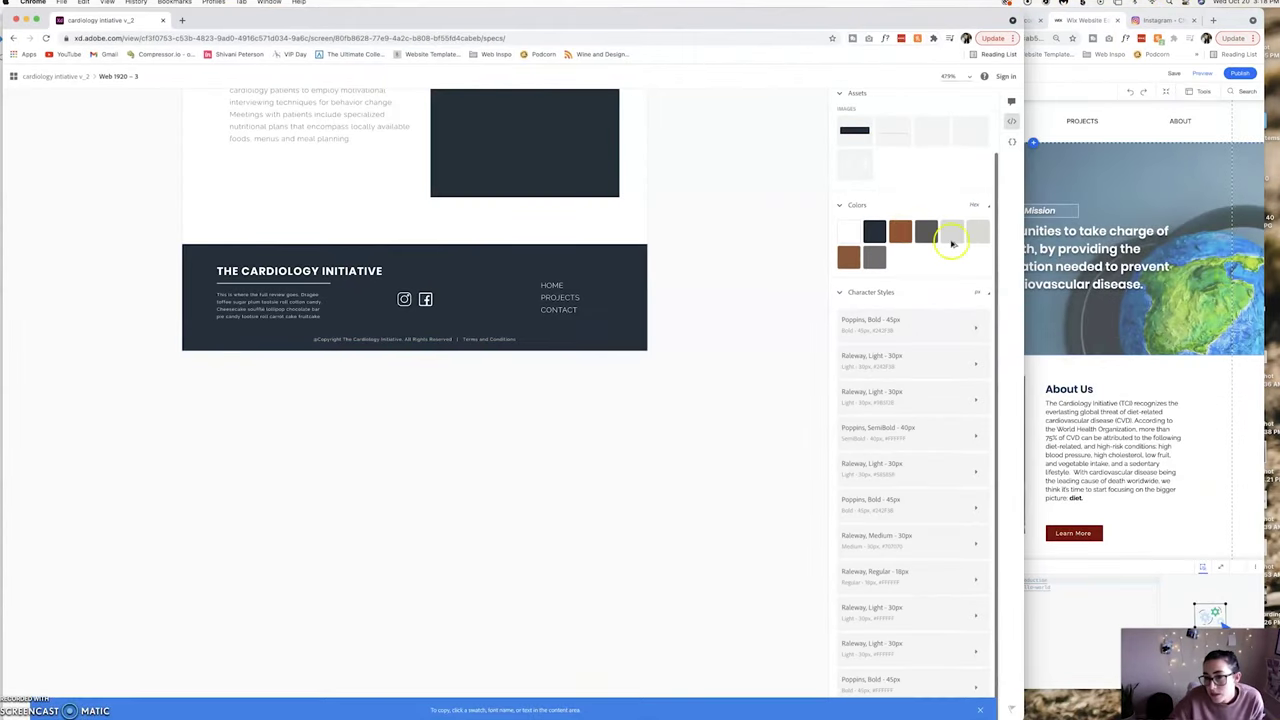
drag(1022, 274, 648, 262)
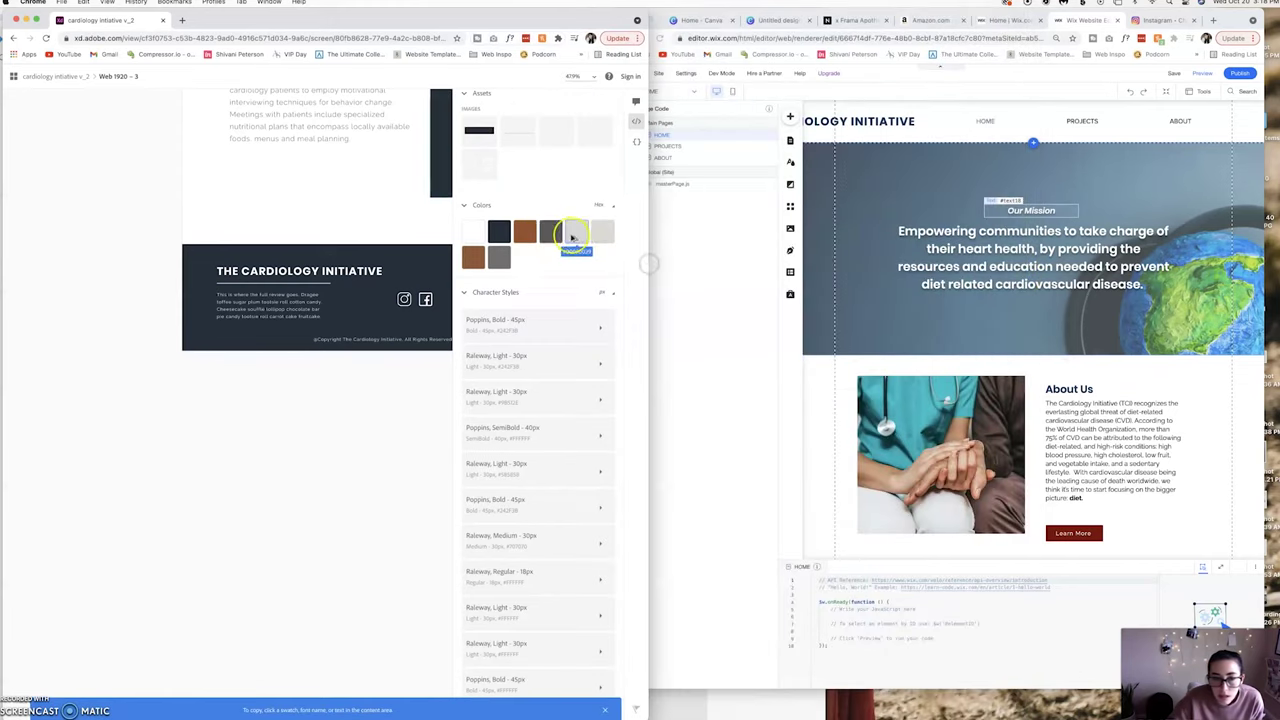
click(524, 232)
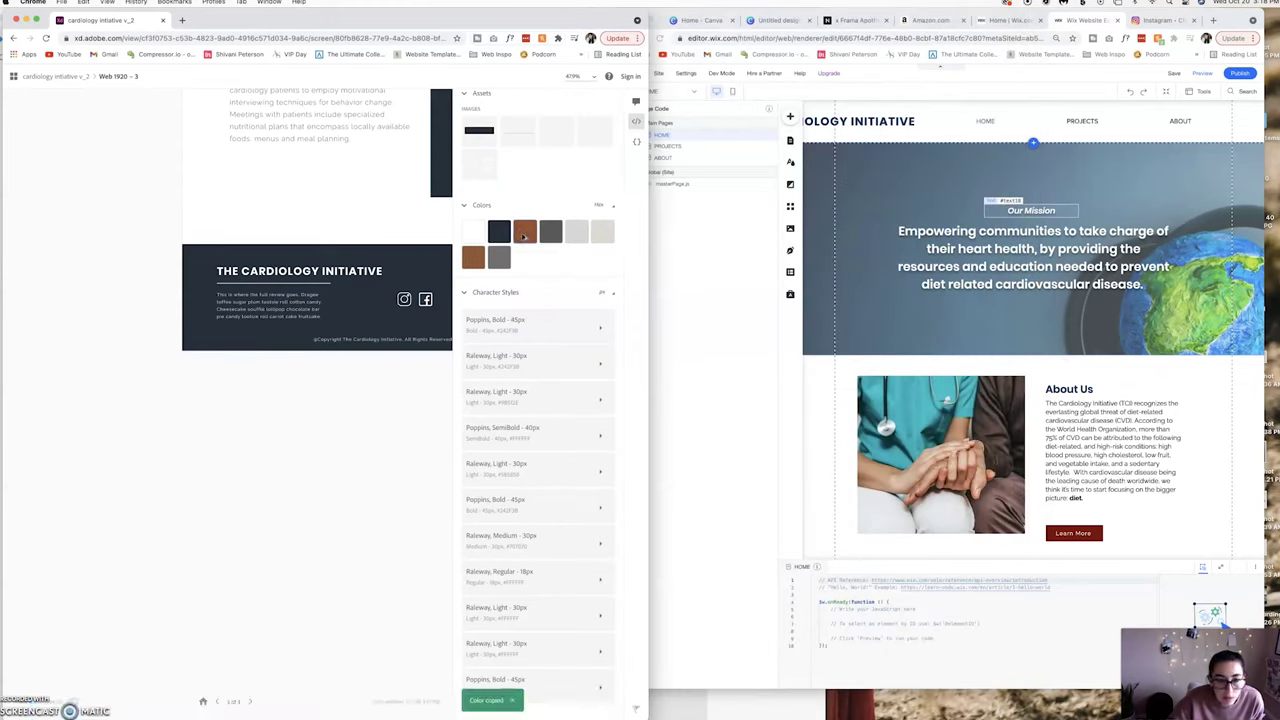
click(732, 254)
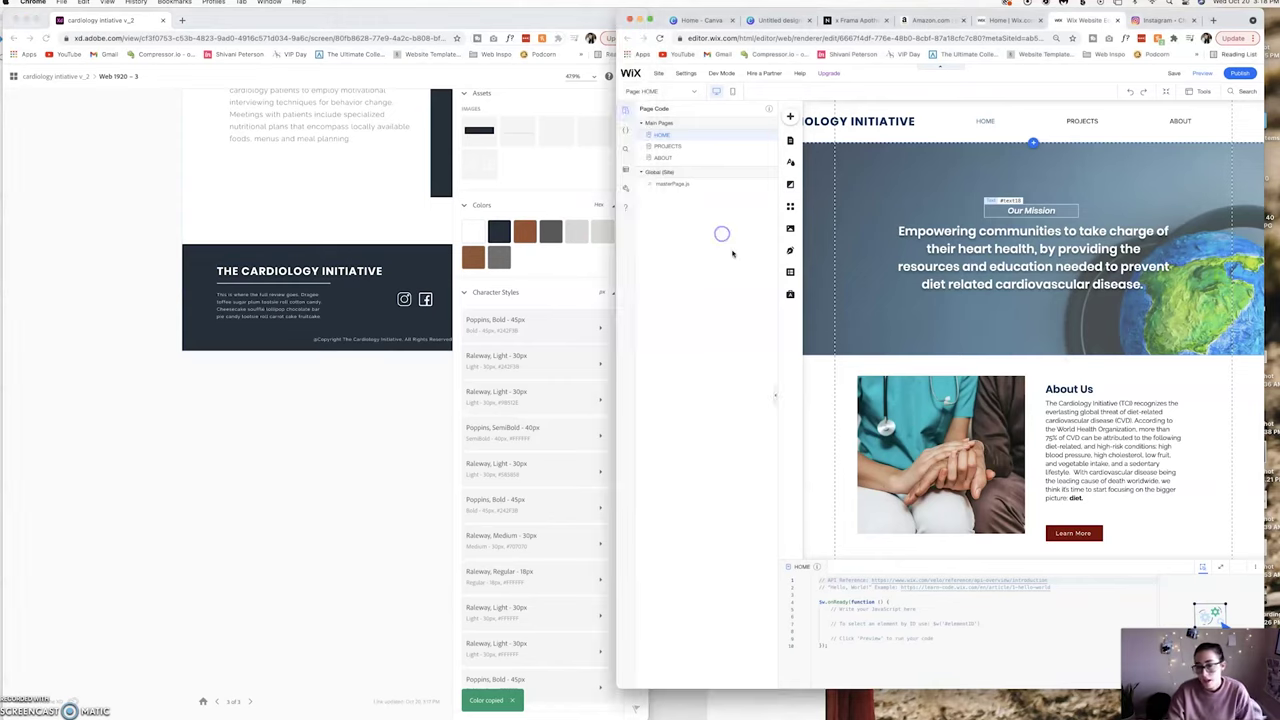
Copy the navy #242F3B from XD, open theme Color 2's picker, and view the text styles.
click(793, 163)
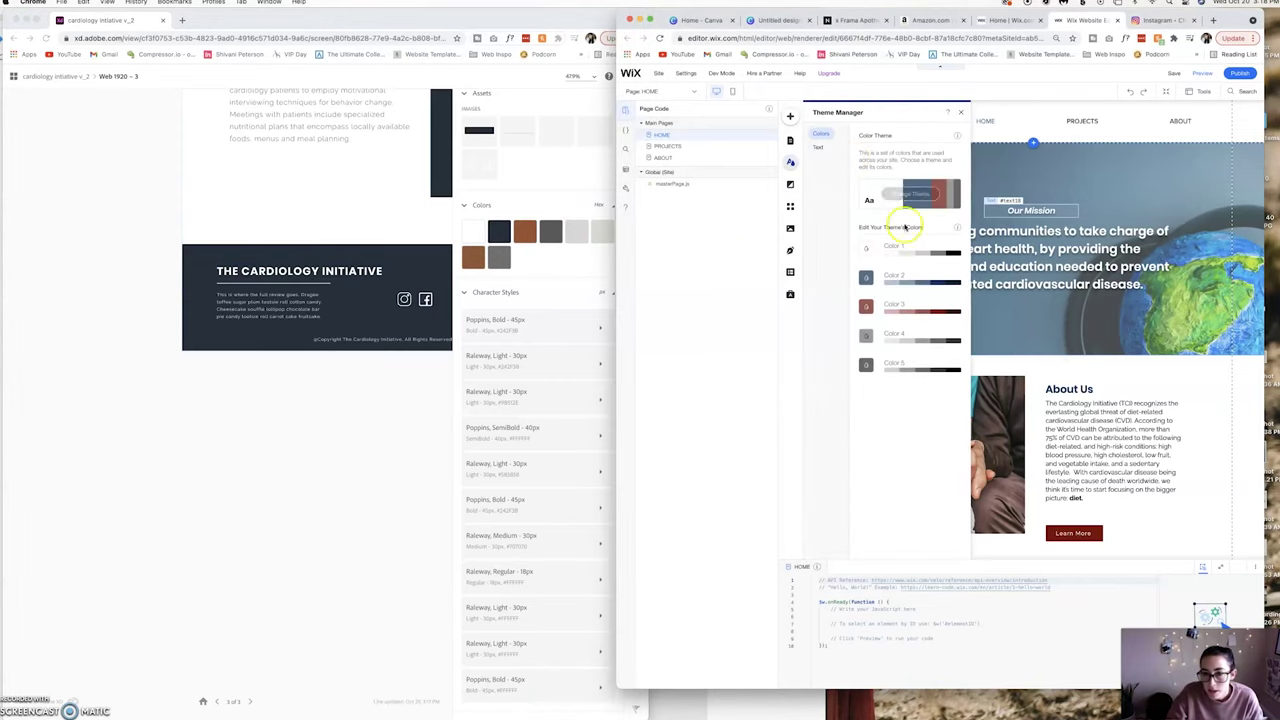
click(587, 259)
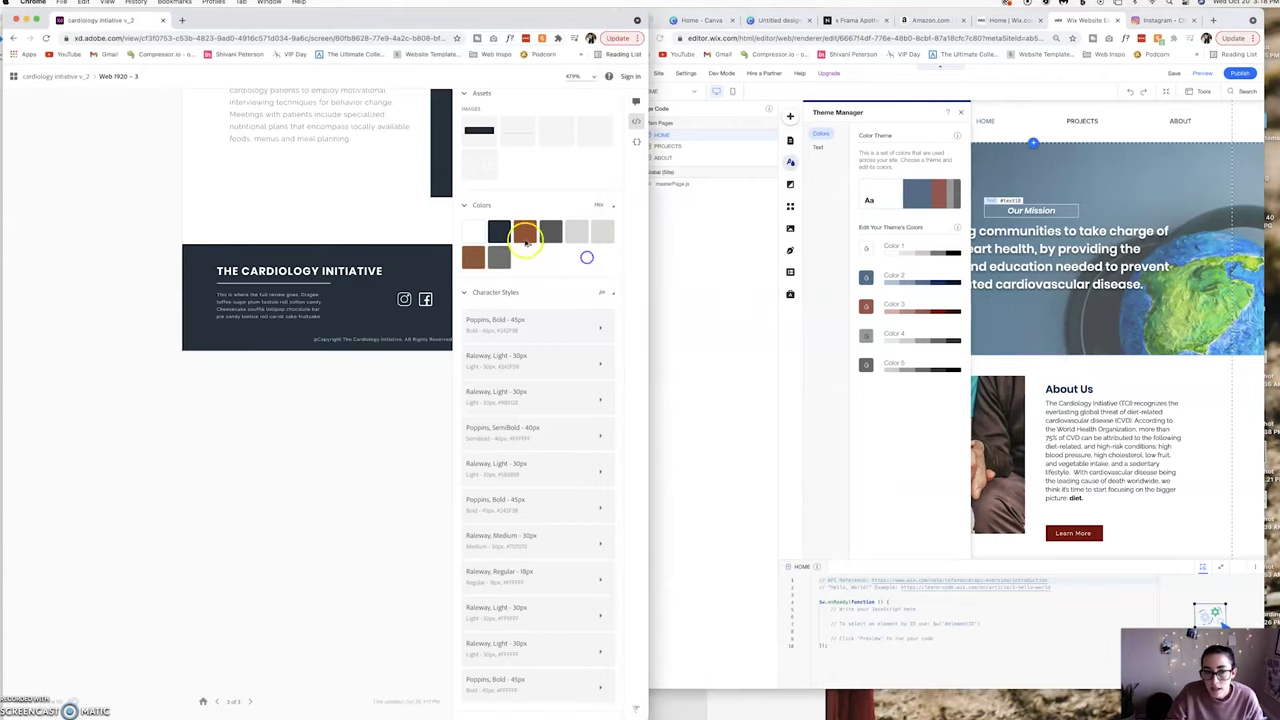
click(499, 233)
click(848, 230)
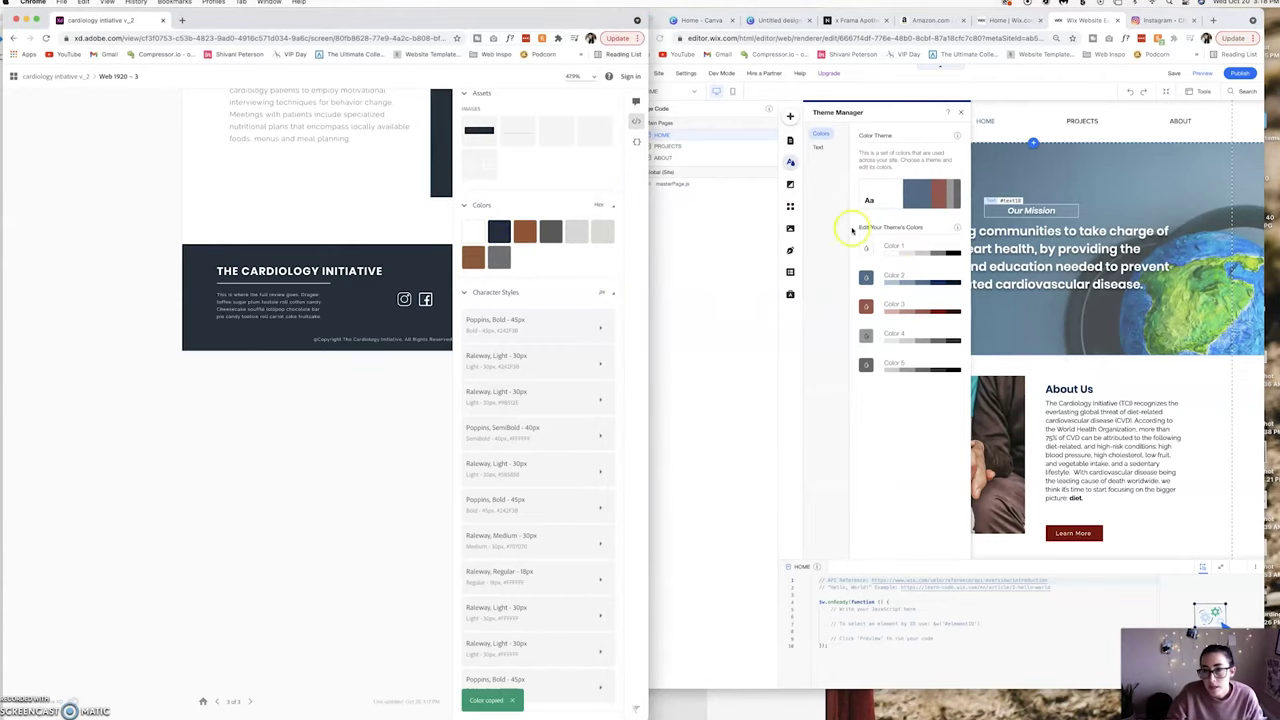
click(897, 277)
click(818, 147)
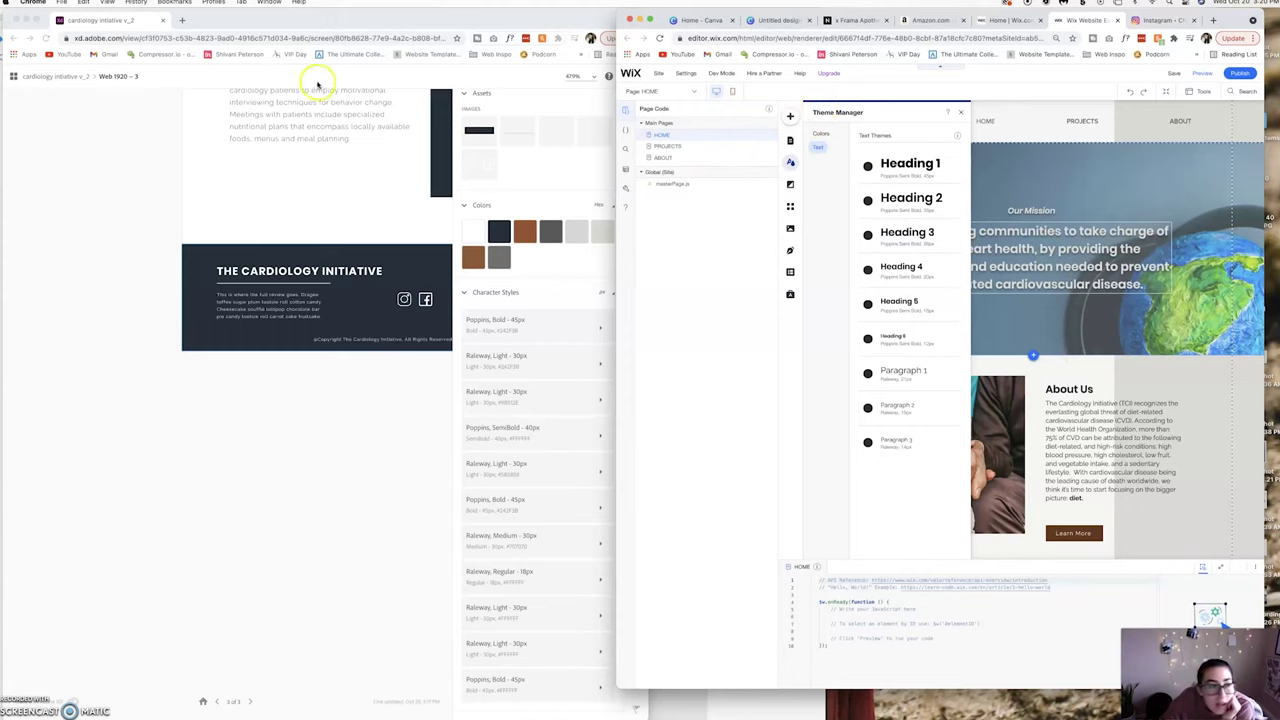
Hide the browser to return to the Adobe XD desktop design.
click(222, 150)
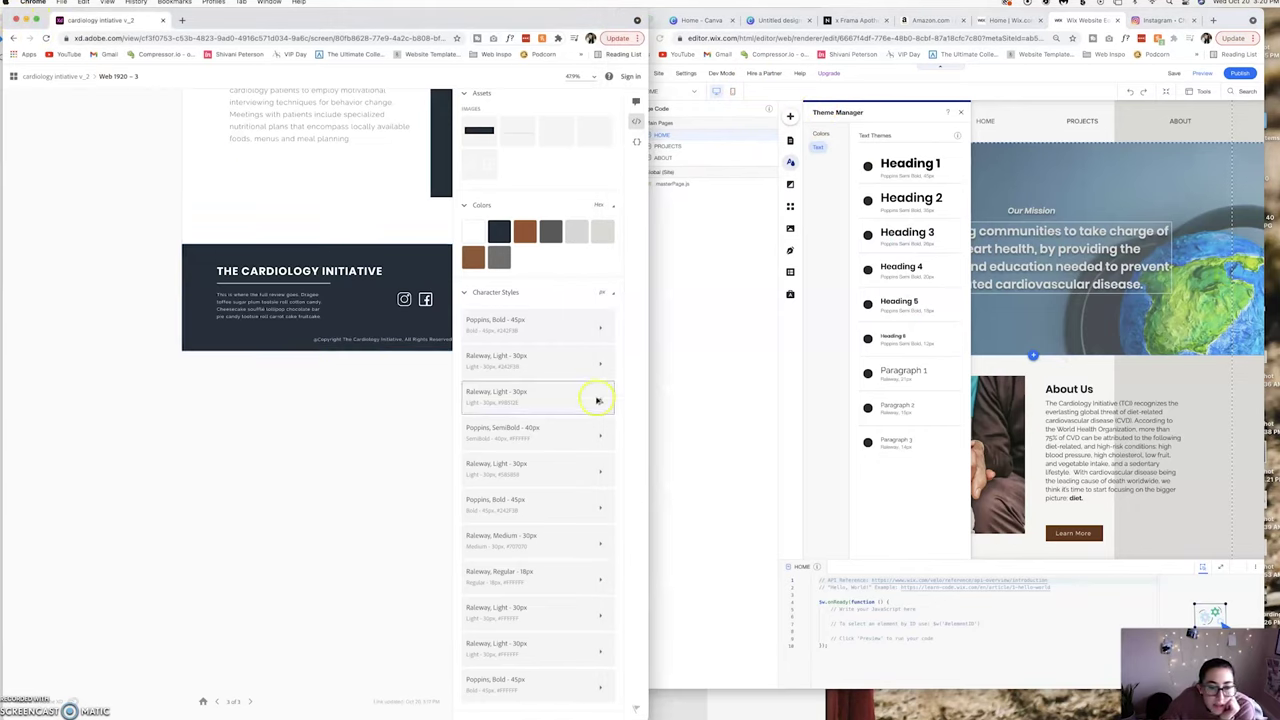
scroll(597, 400, up, 2)
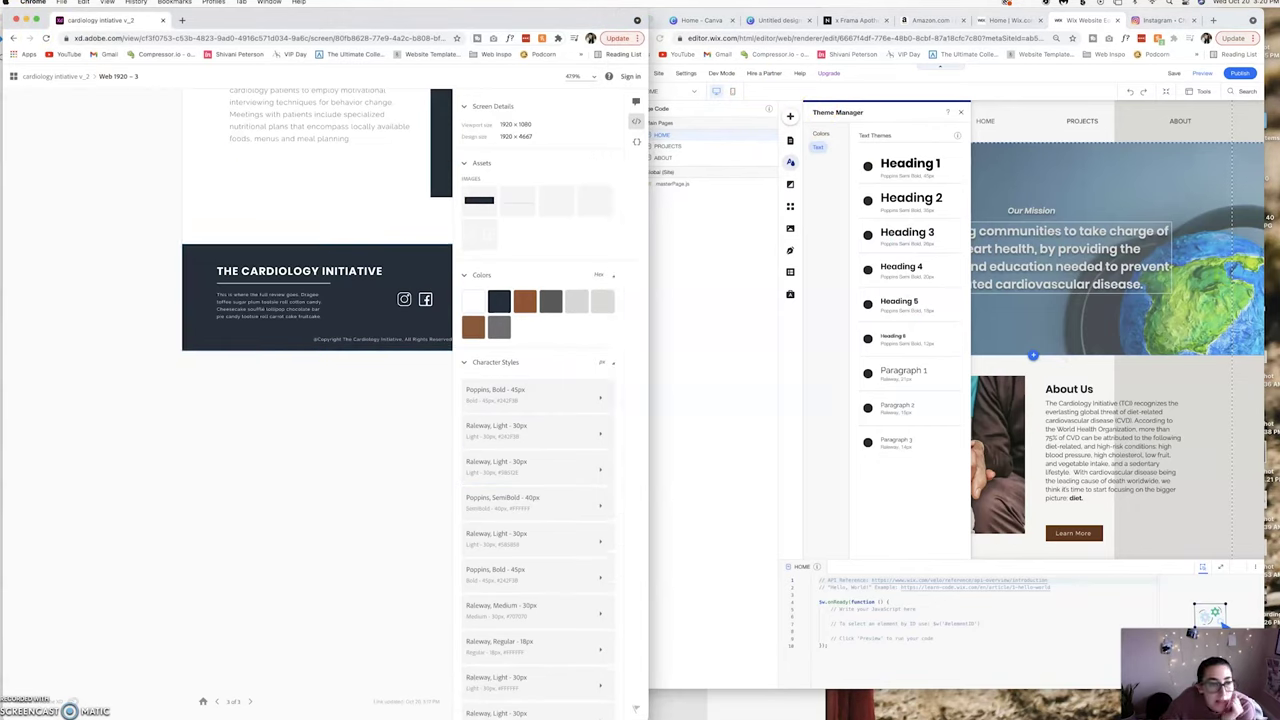
click(16, 21)
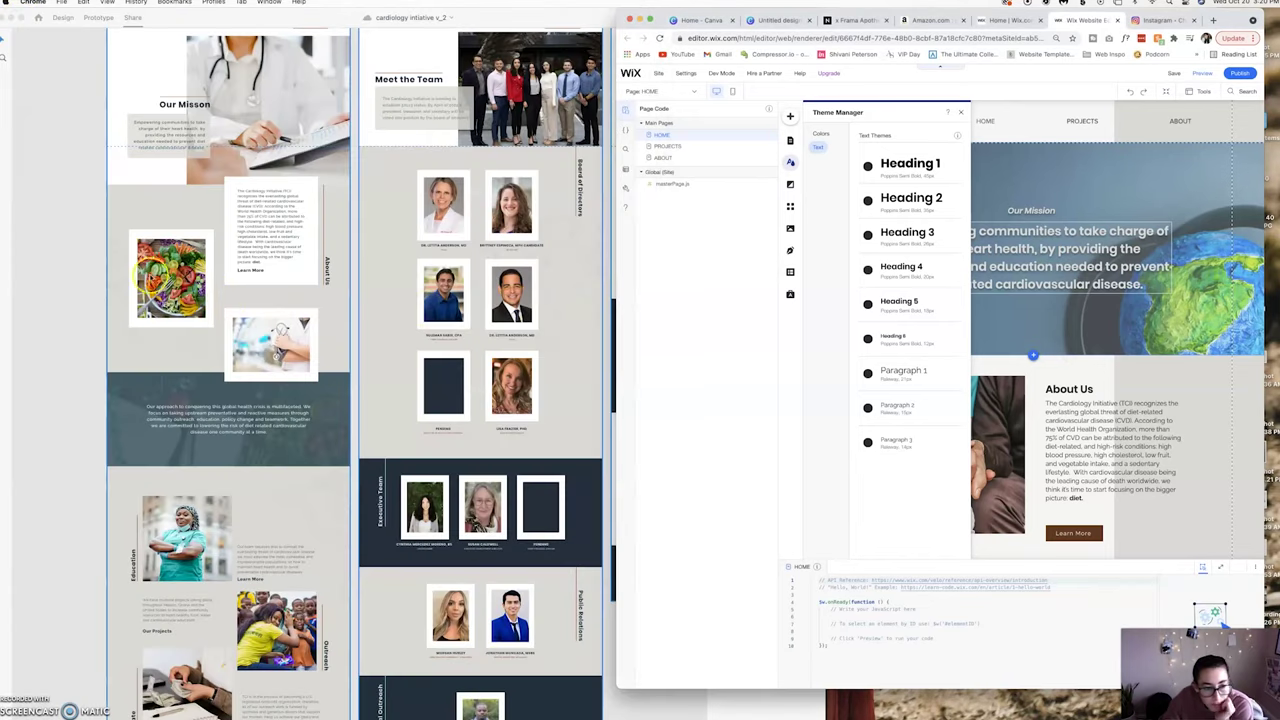
scroll(99, 255, up, 2)
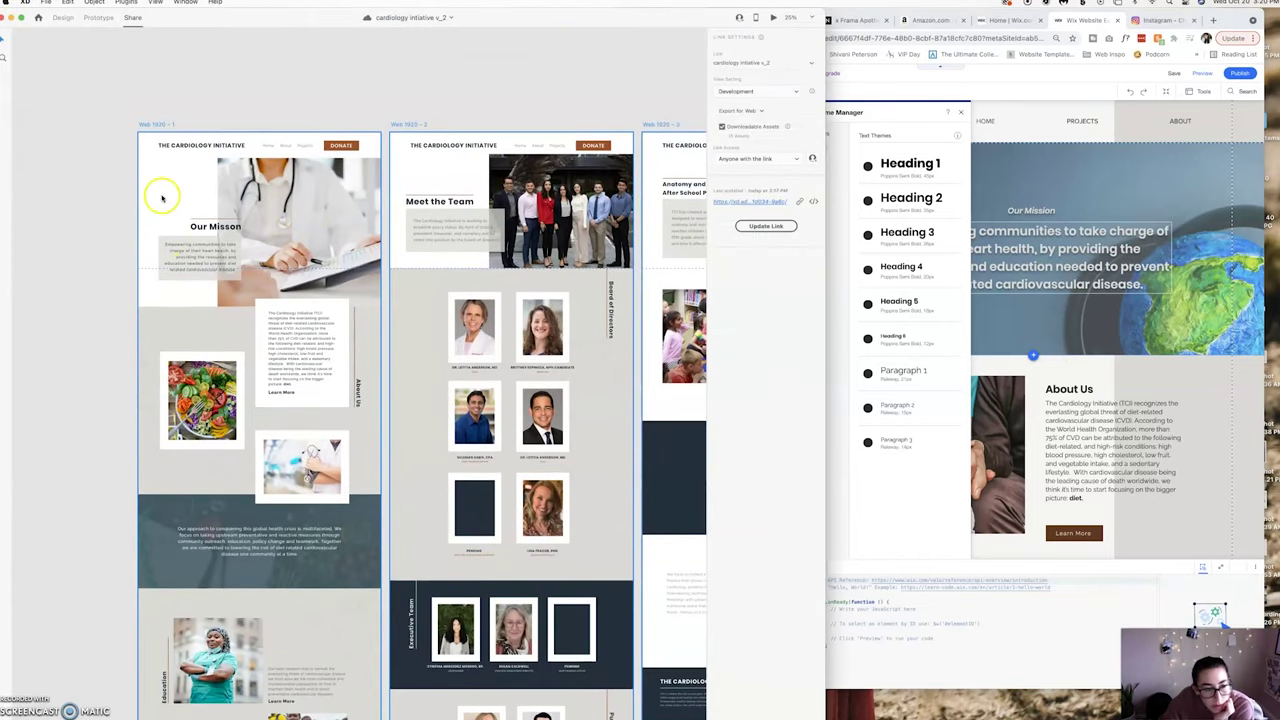
Export the Our Mission image and text group as PNG 'home header' into WEB IMAGES.
click(63, 17)
click(282, 246)
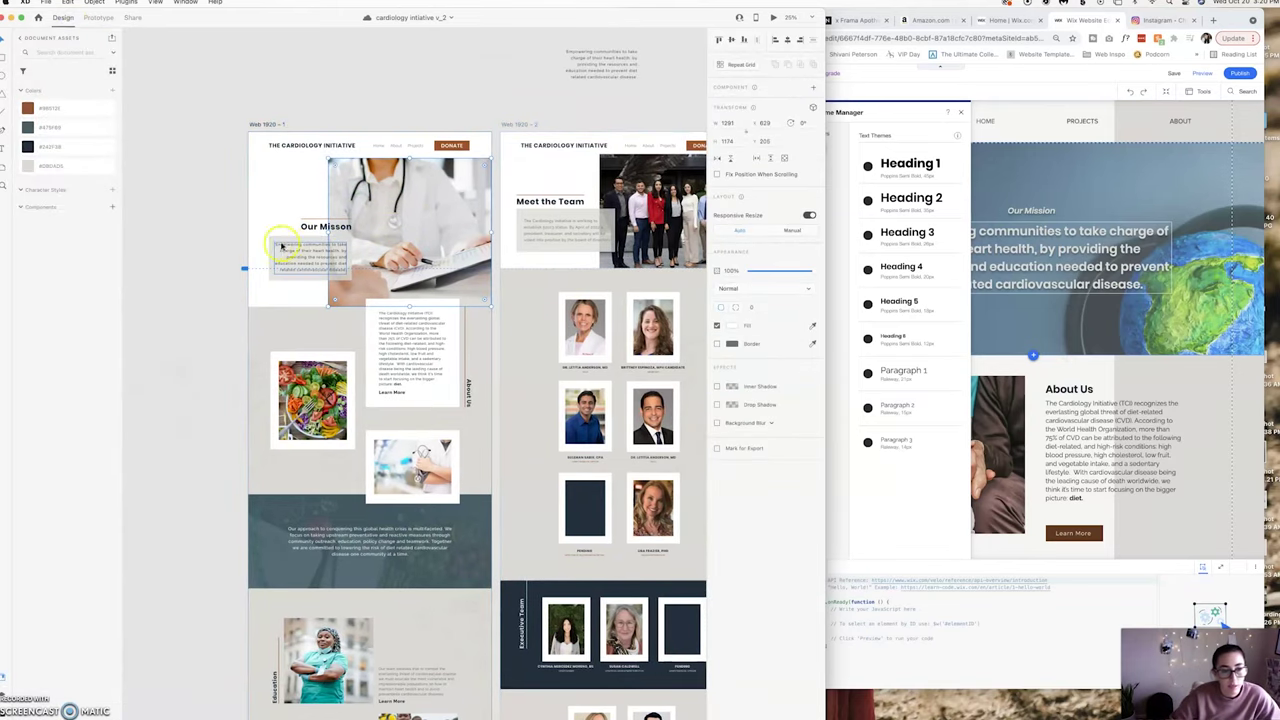
click(46, 2)
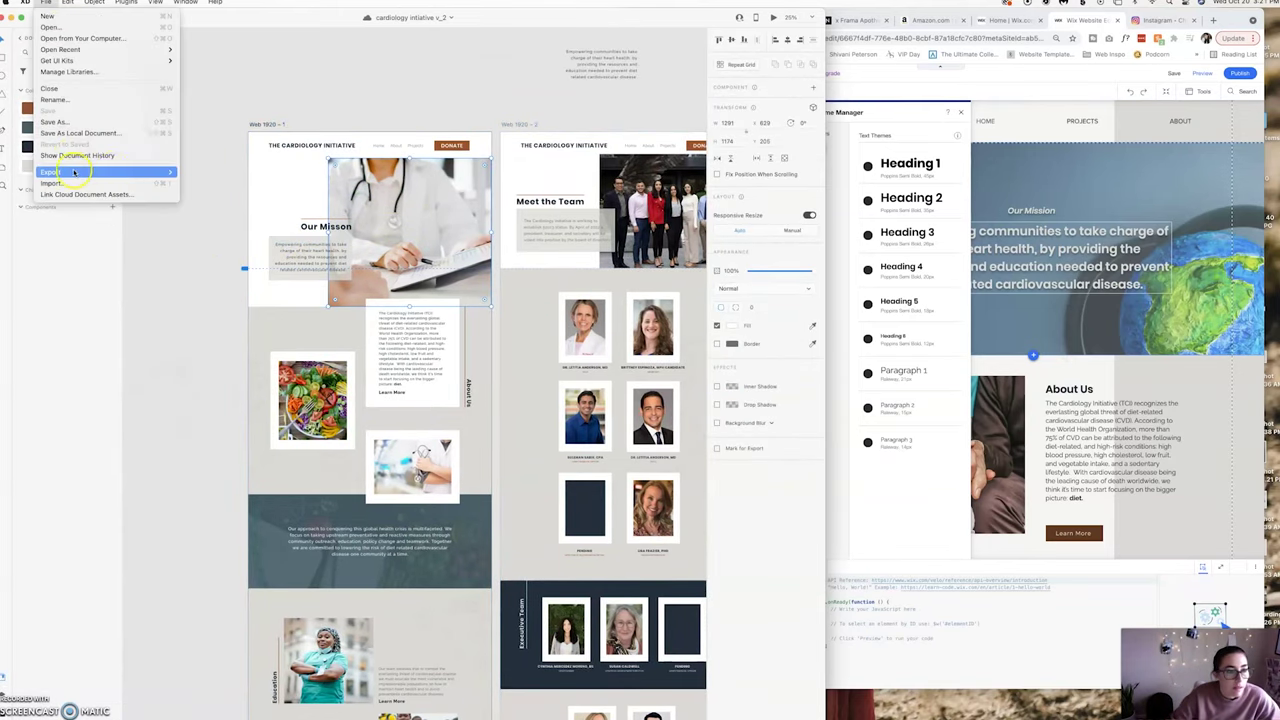
click(191, 181)
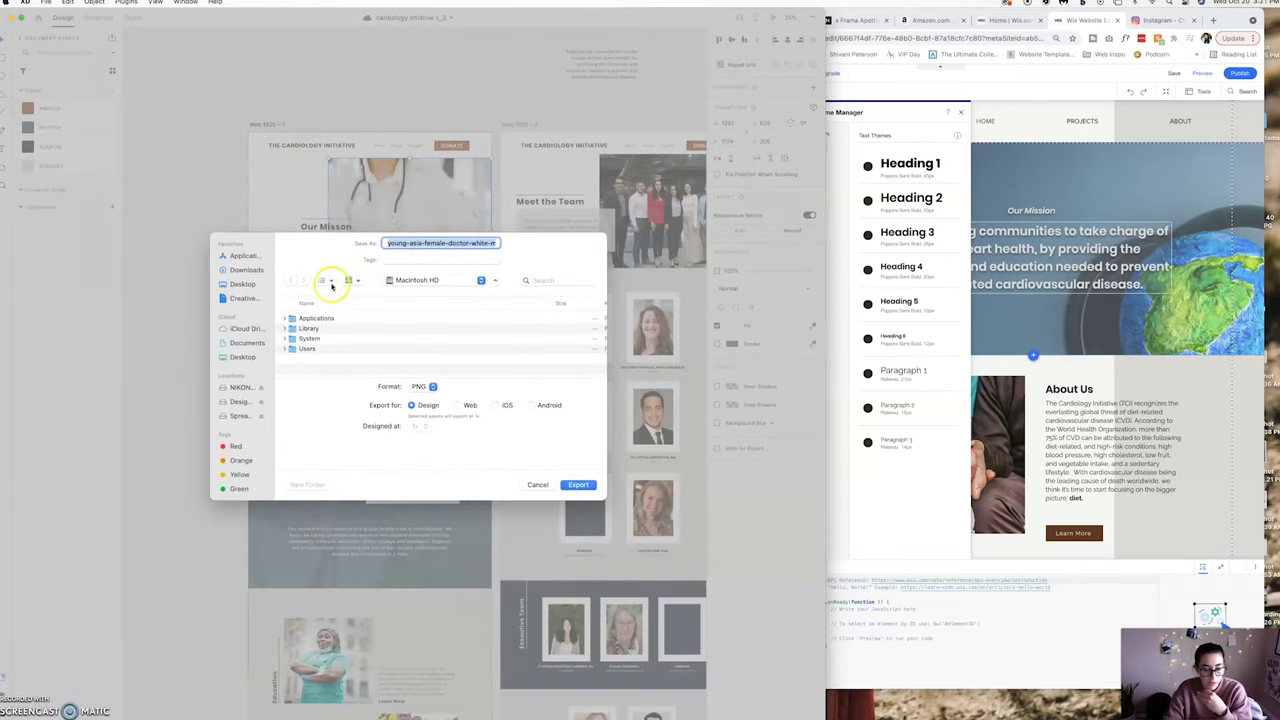
click(234, 355)
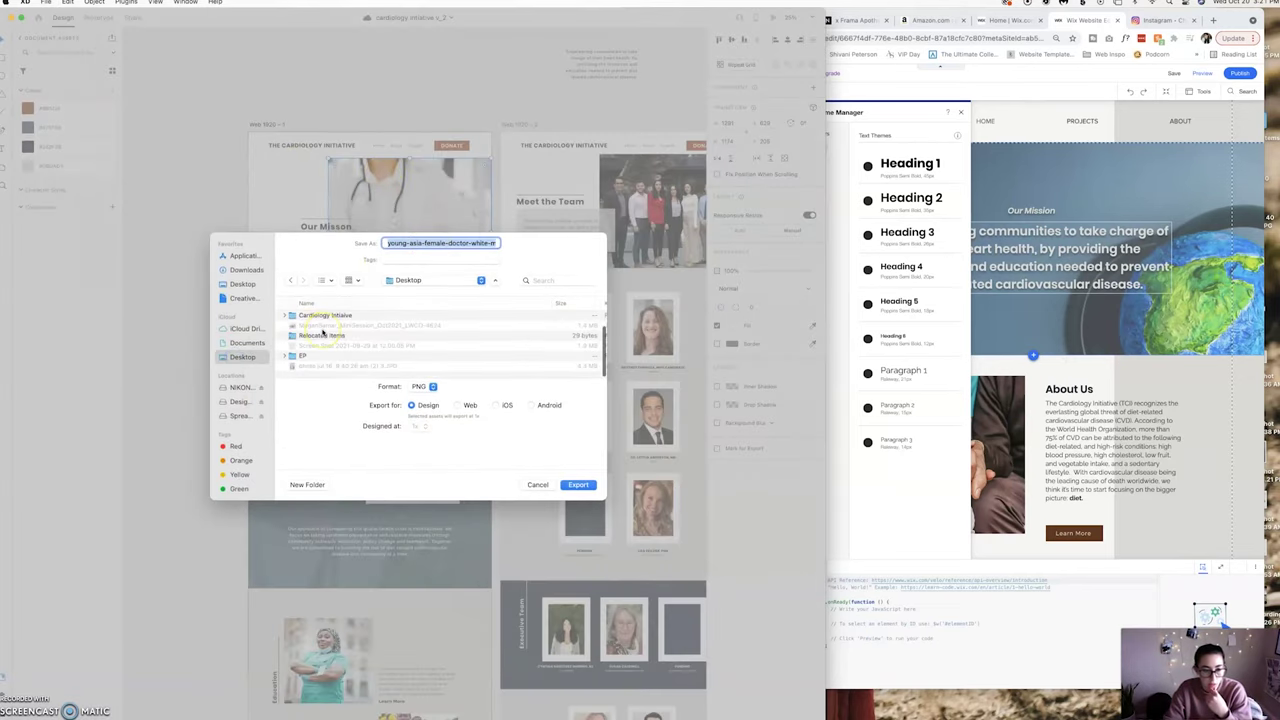
double_click(323, 330)
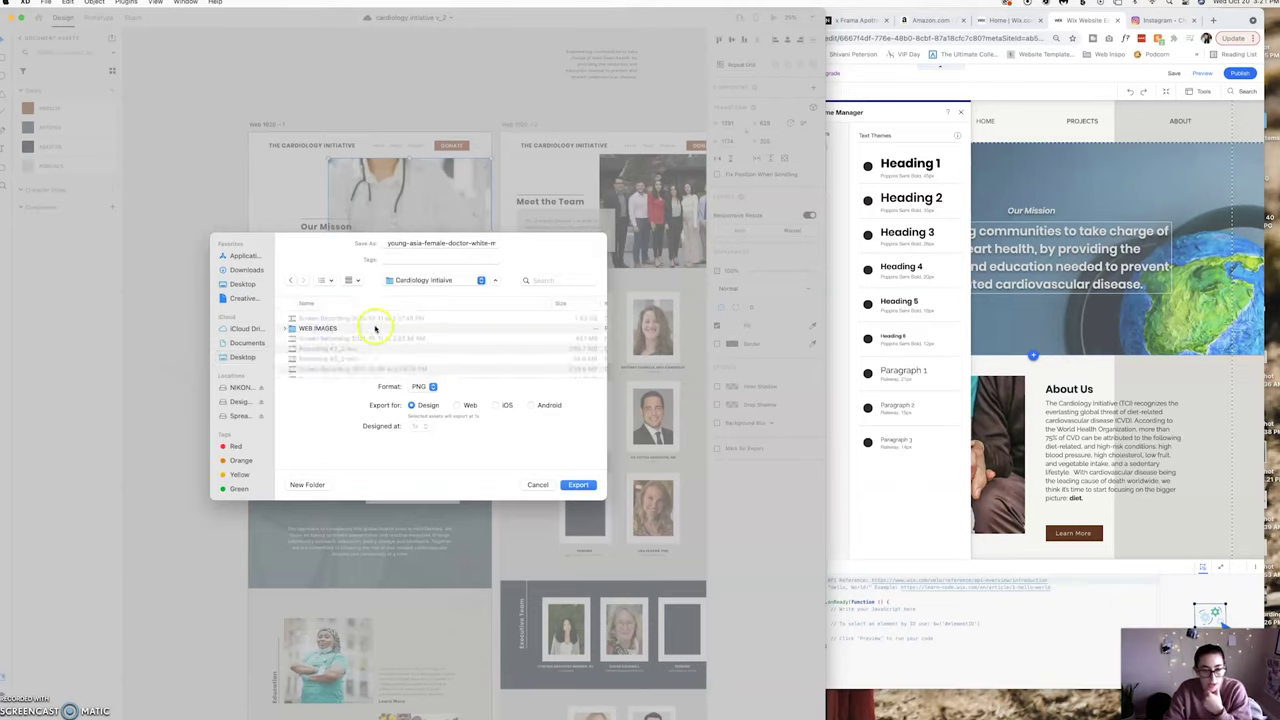
click(371, 328)
click(577, 485)
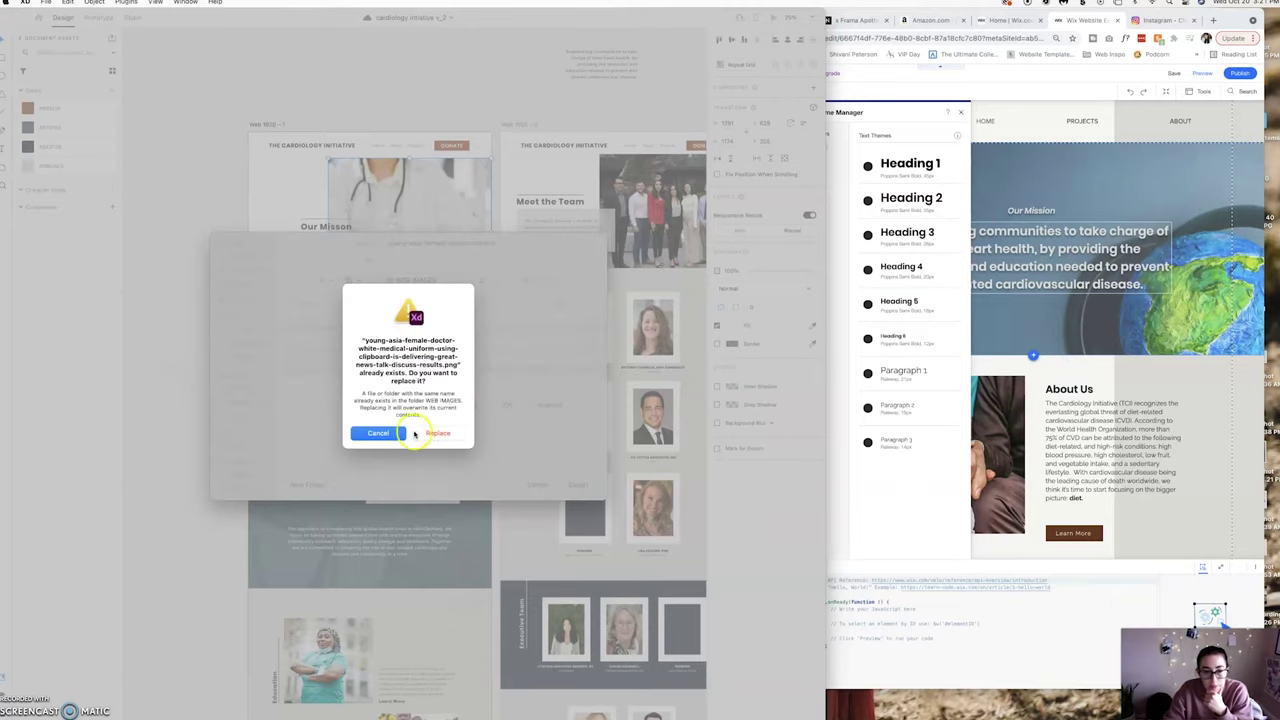
click(388, 433)
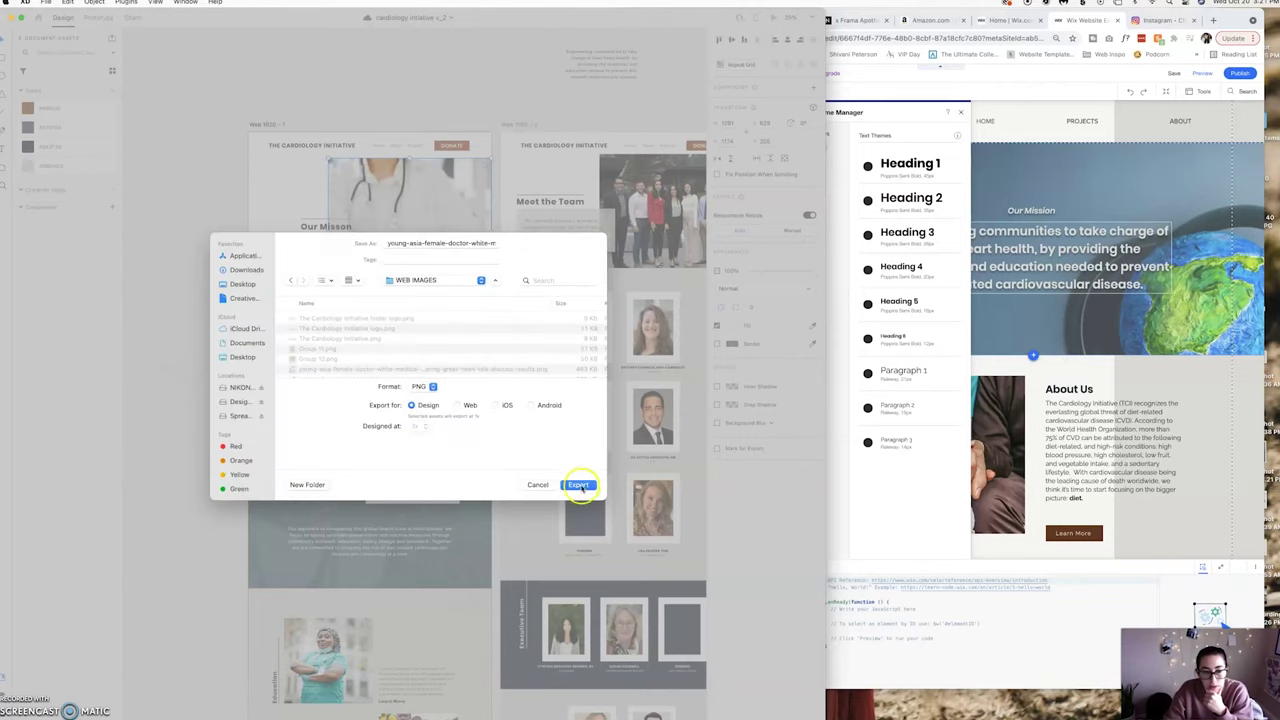
click(421, 250)
drag(390, 244, 520, 246)
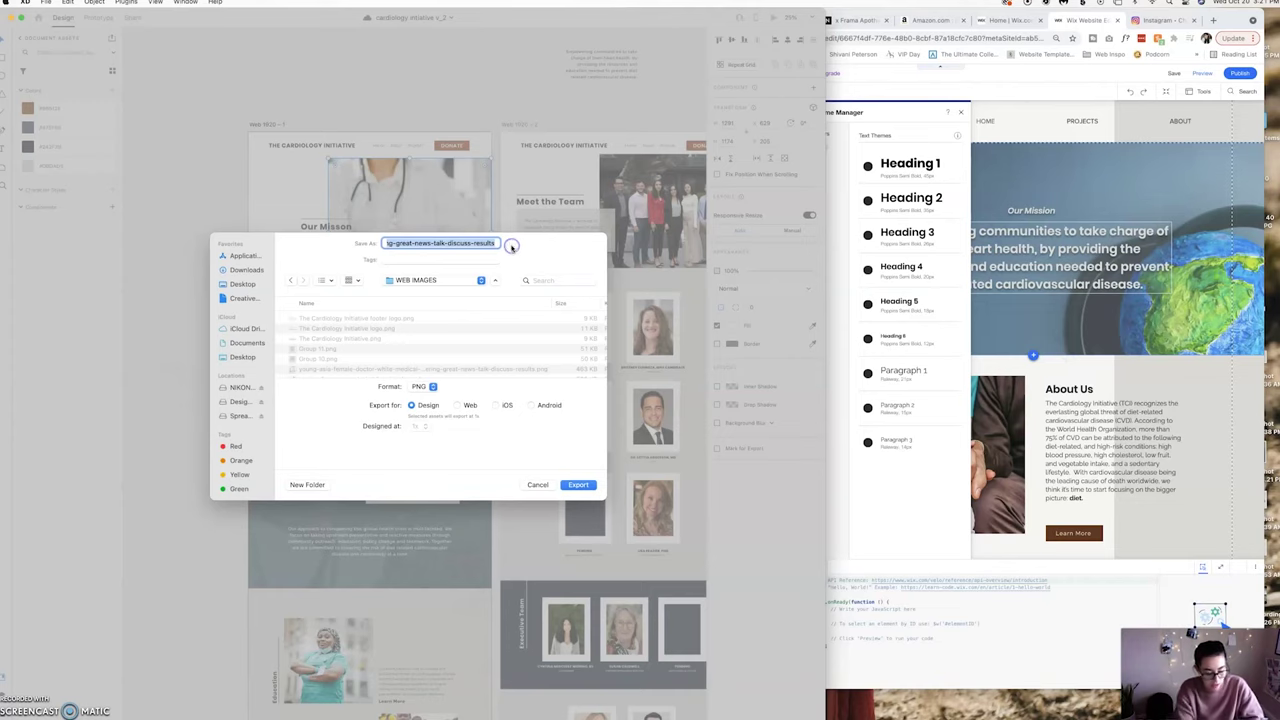
text(jn)
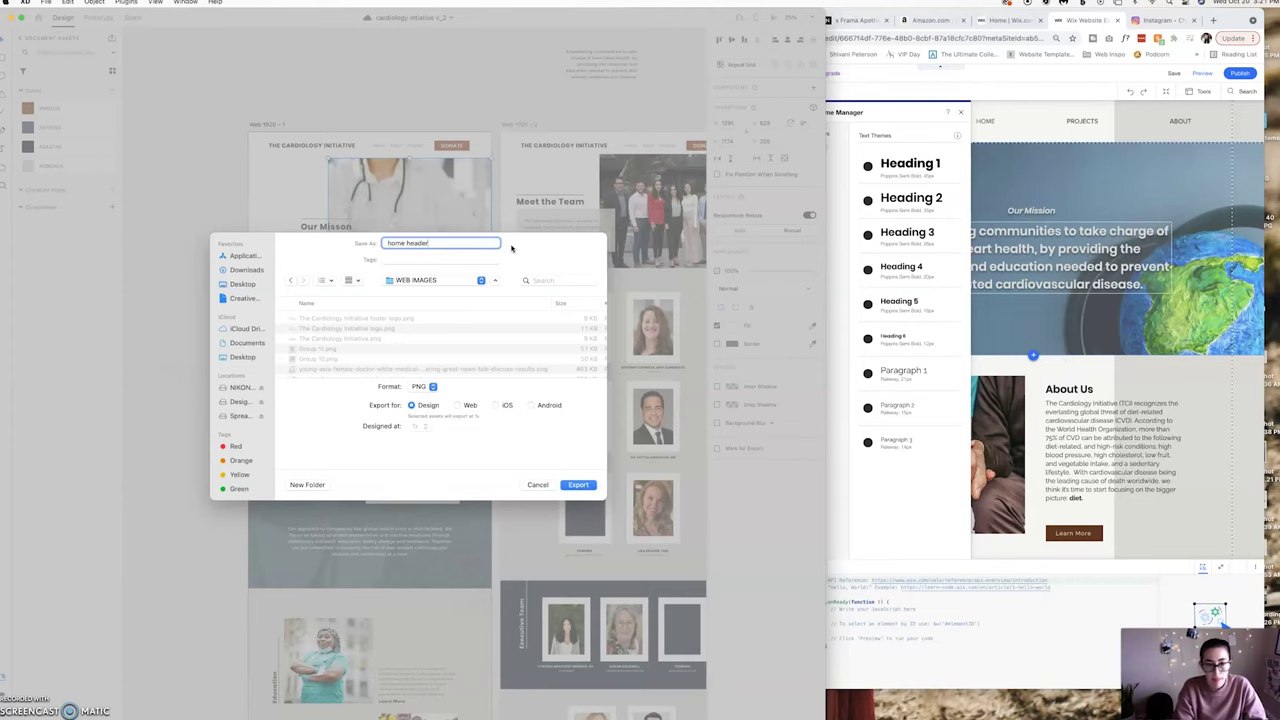
key(Return)
Select the About Us image and text group on the artboard.
click(290, 370)
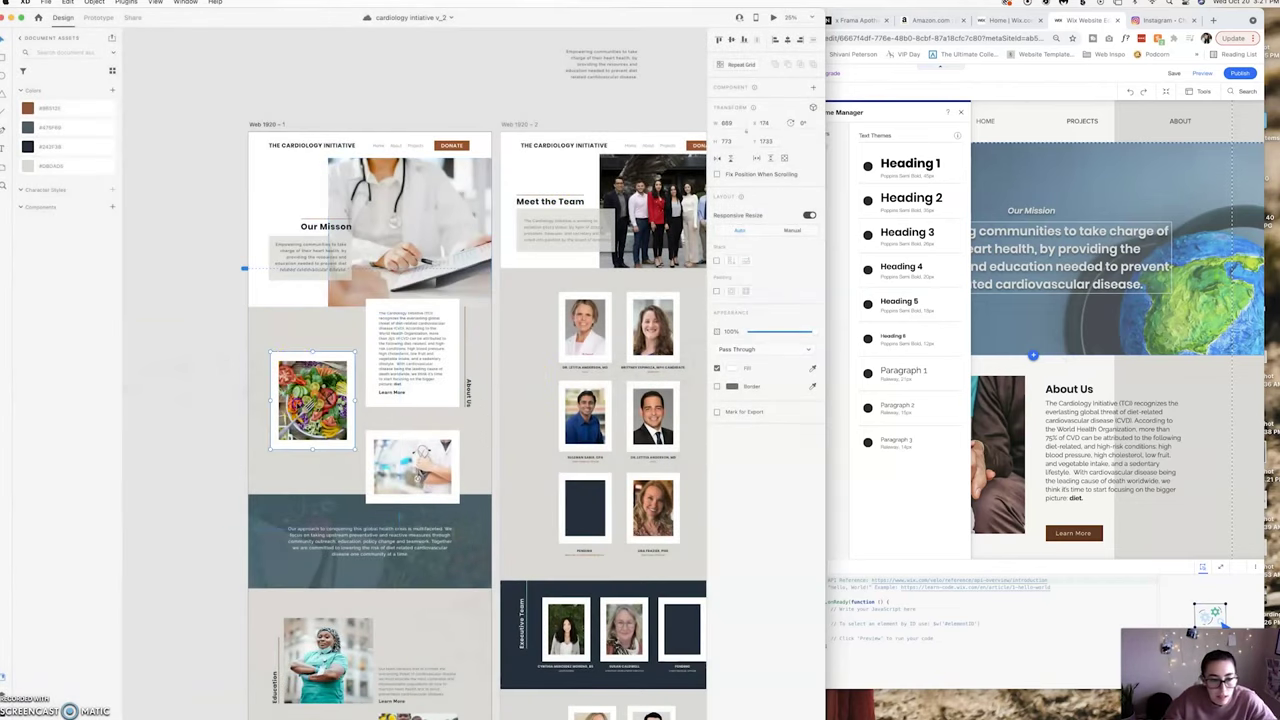
key(Escape)
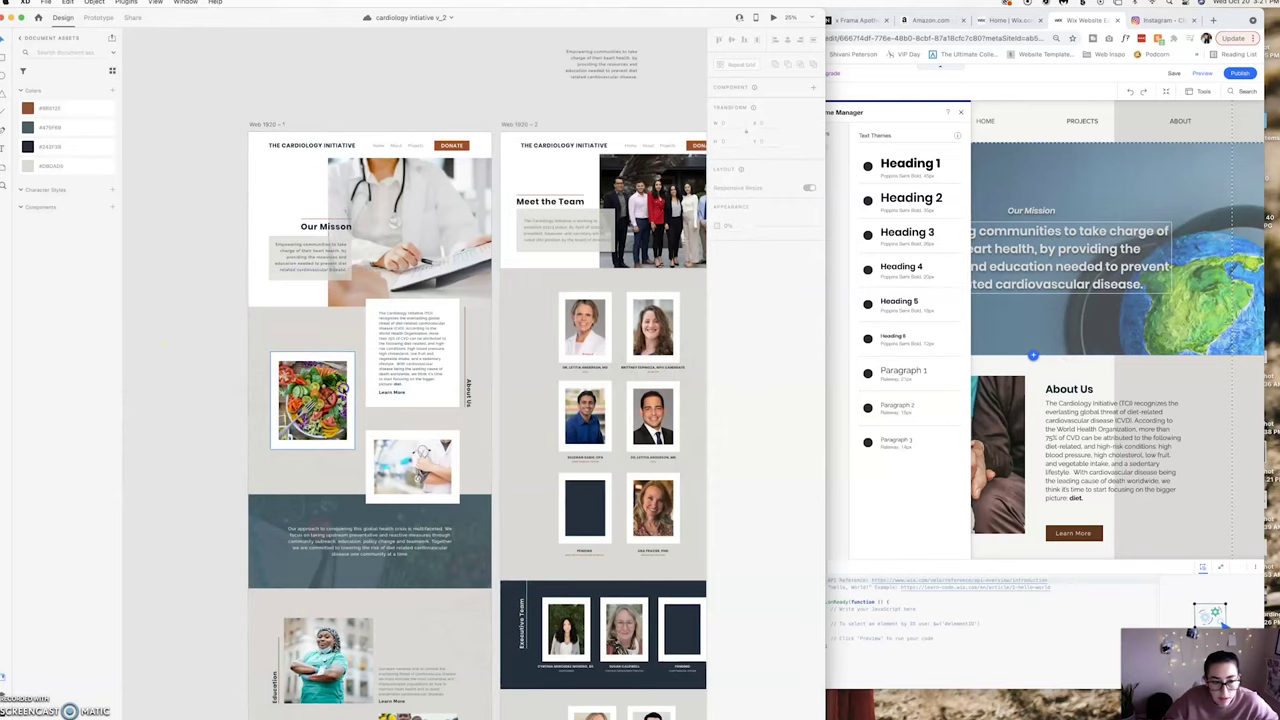
click(315, 418)
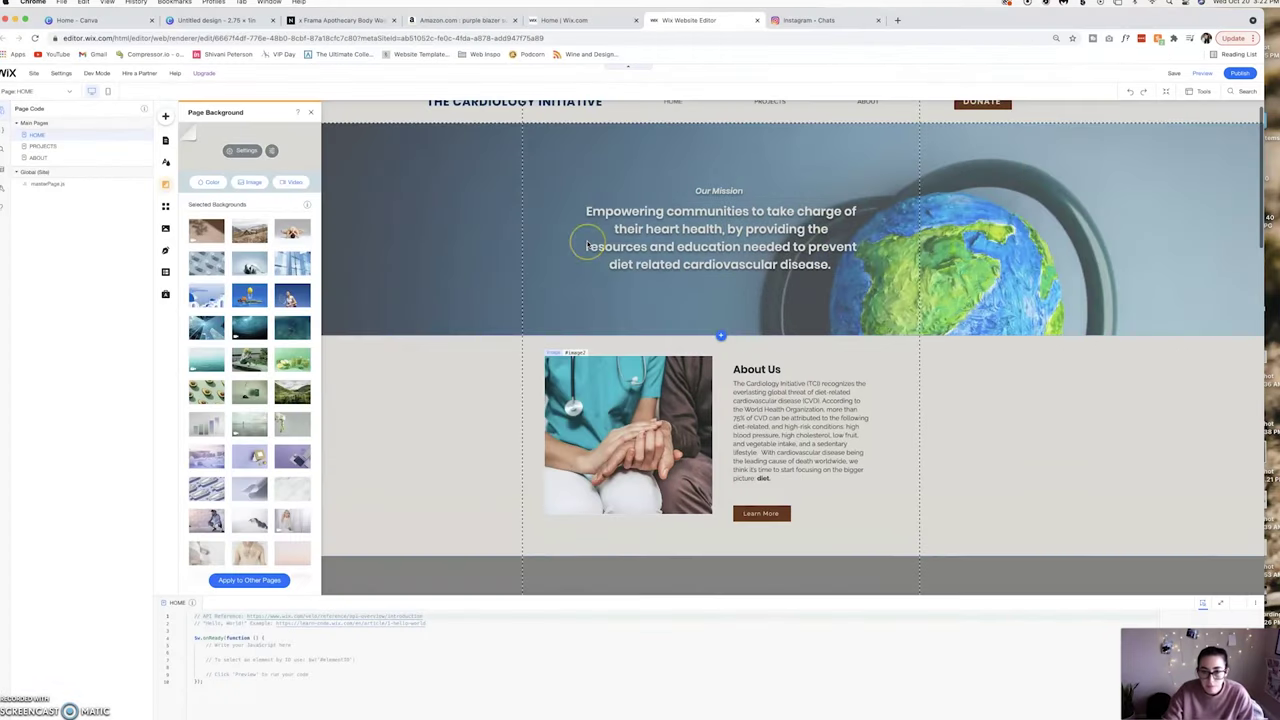
Drag the Our Mission paragraph and heading down and to the left in the hero strip.
scroll(586, 237, up, 2)
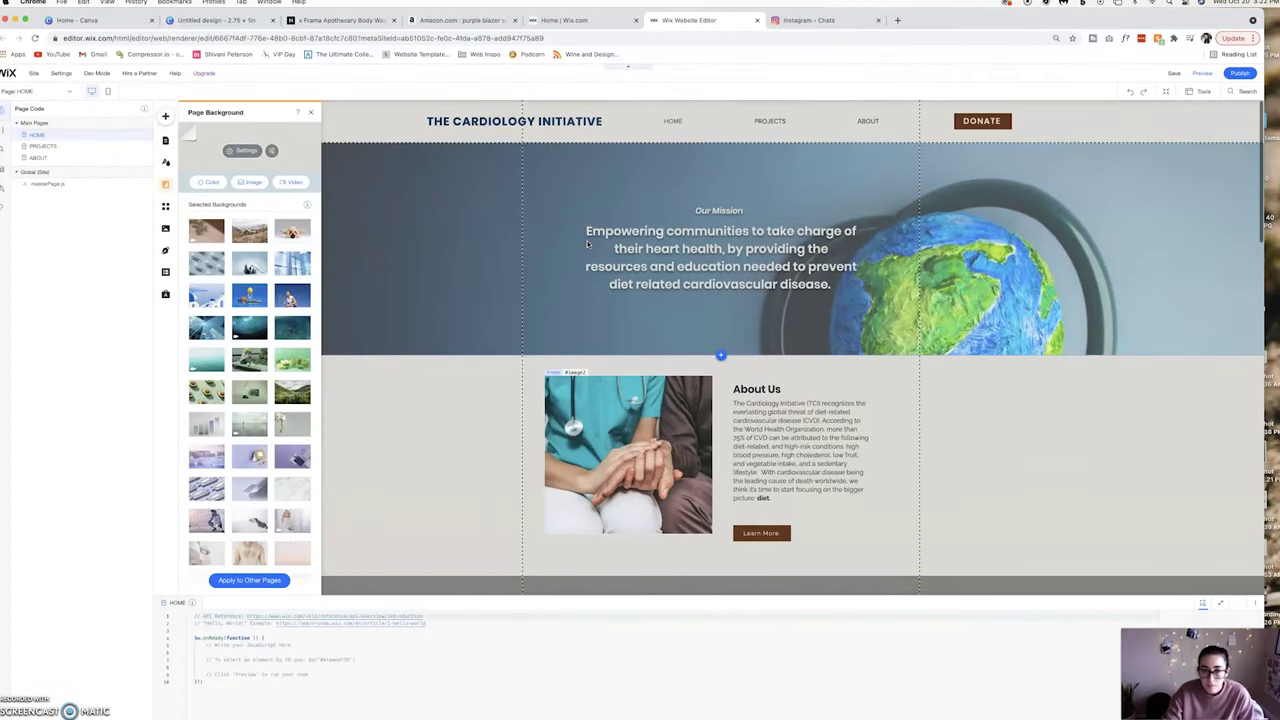
click(732, 188)
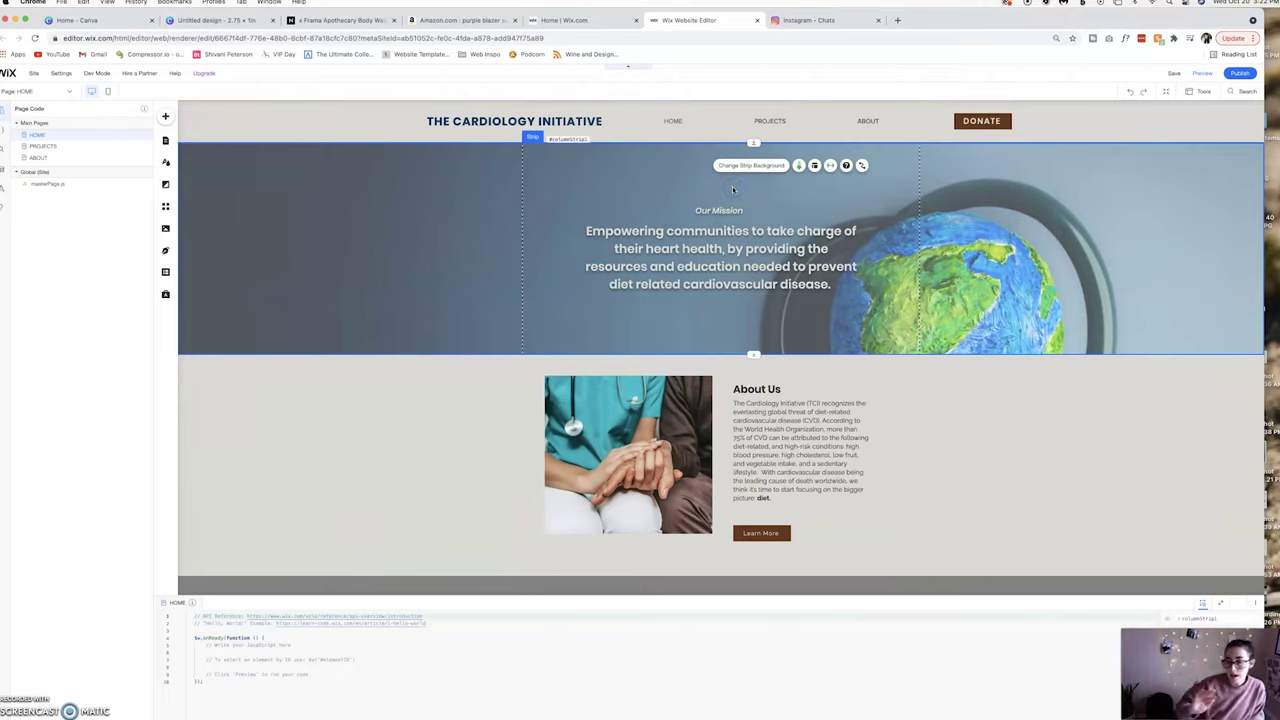
click(722, 191)
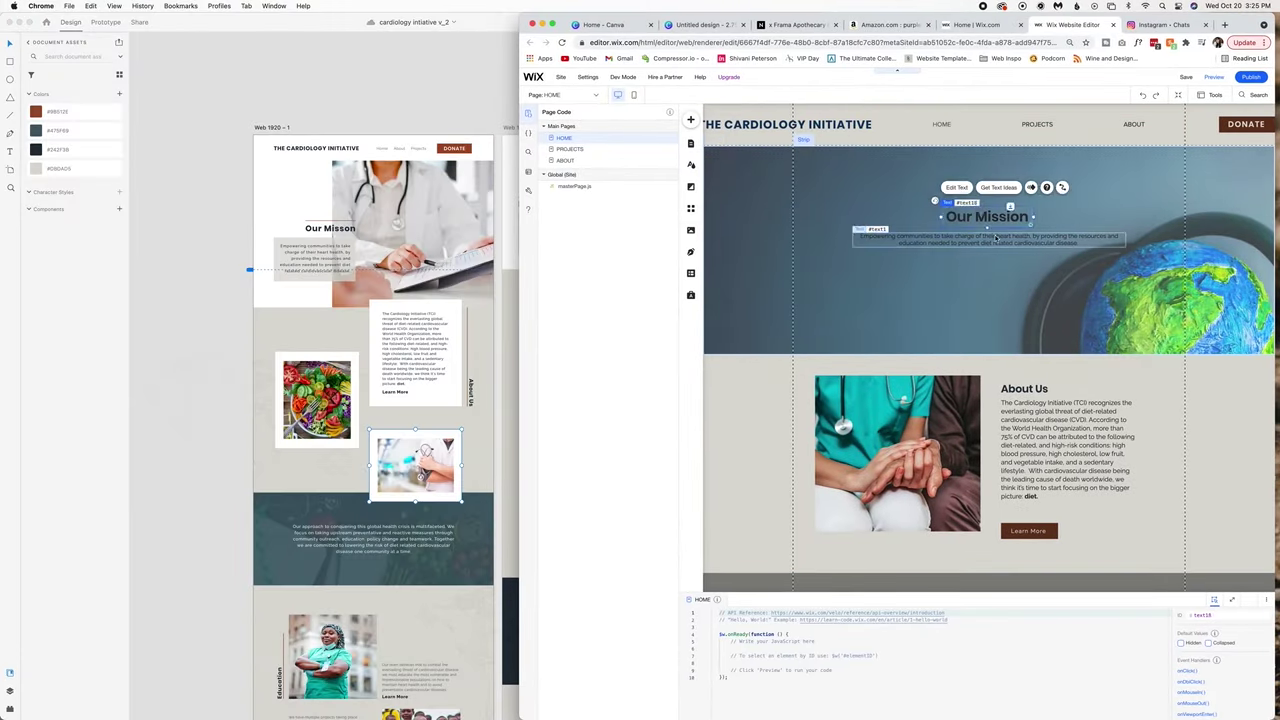
click(1055, 246)
click(1006, 213)
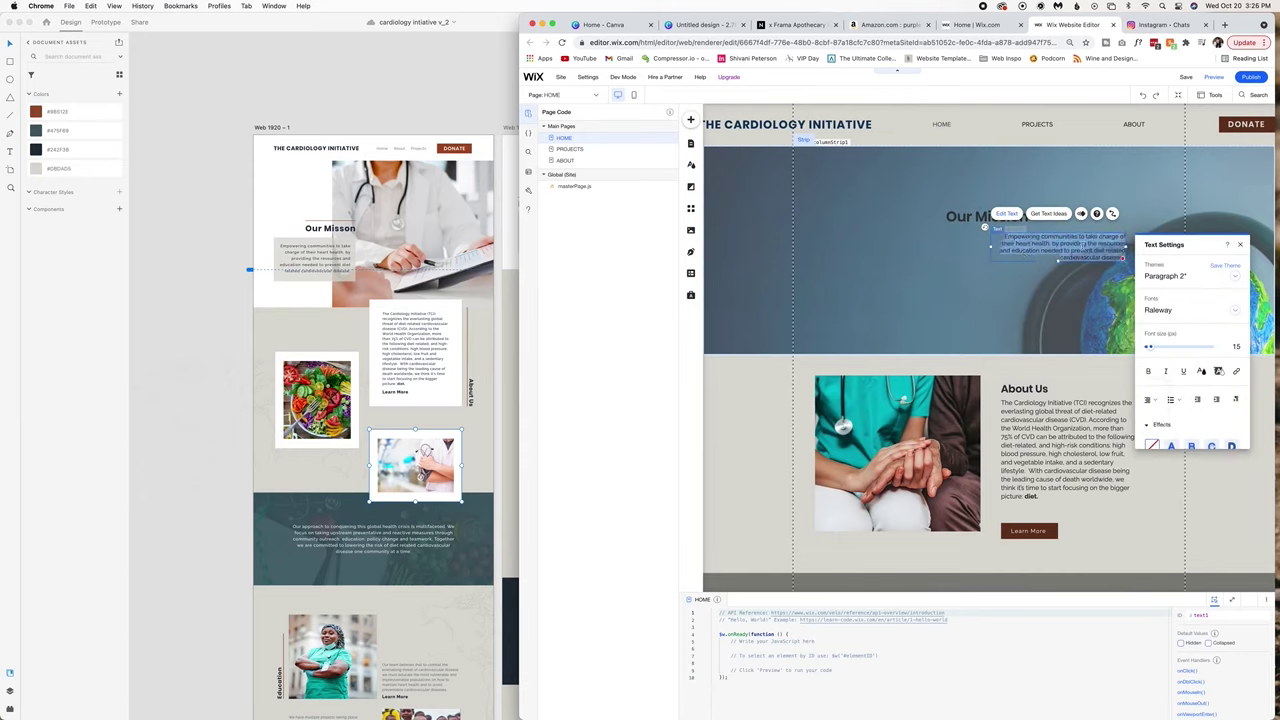
key(Escape)
drag(1057, 246, 887, 303)
drag(971, 218, 884, 270)
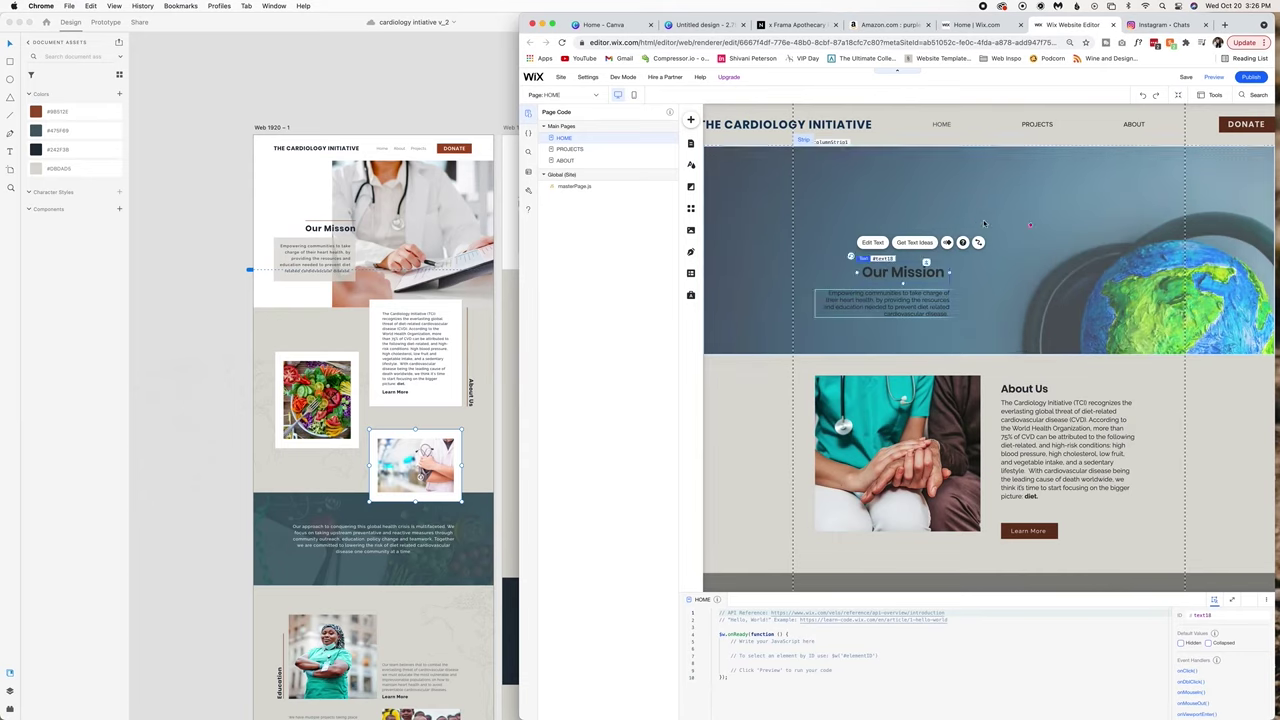
Bring up the hero strip's background settings, then browse the strip designs in the Add panel.
right_click(1010, 186)
click(1022, 163)
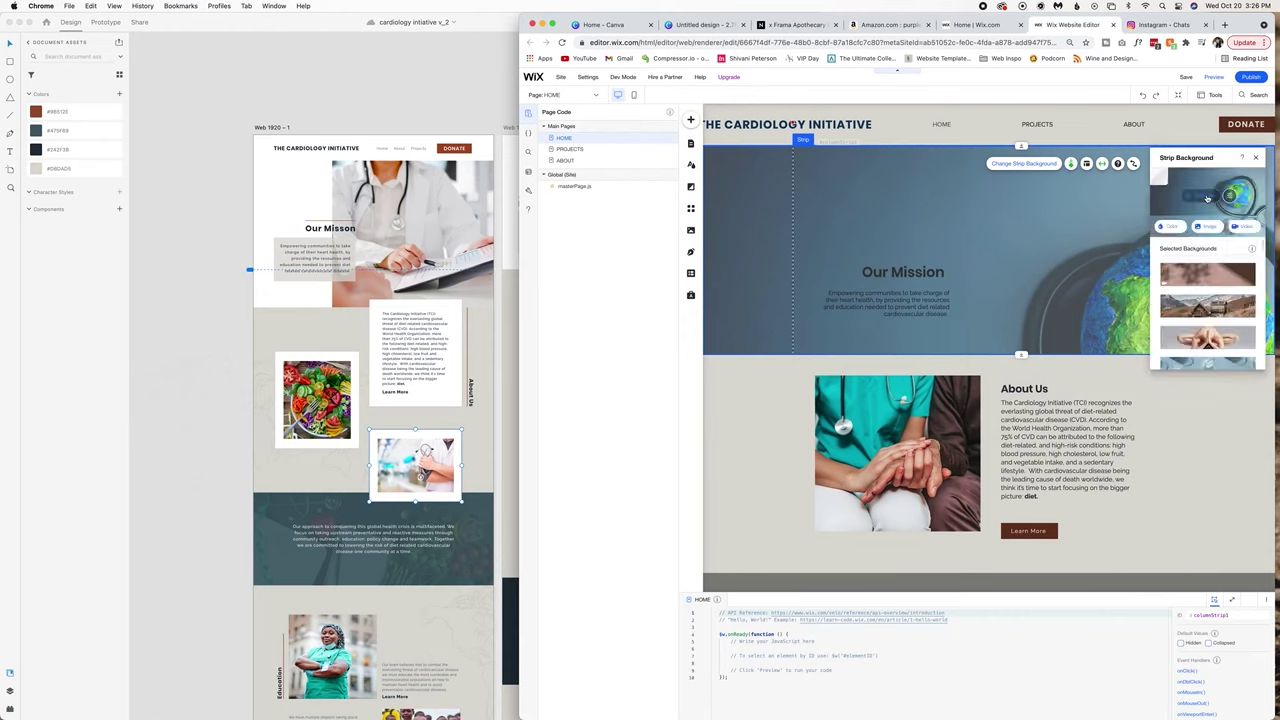
drag(1165, 163, 780, 252)
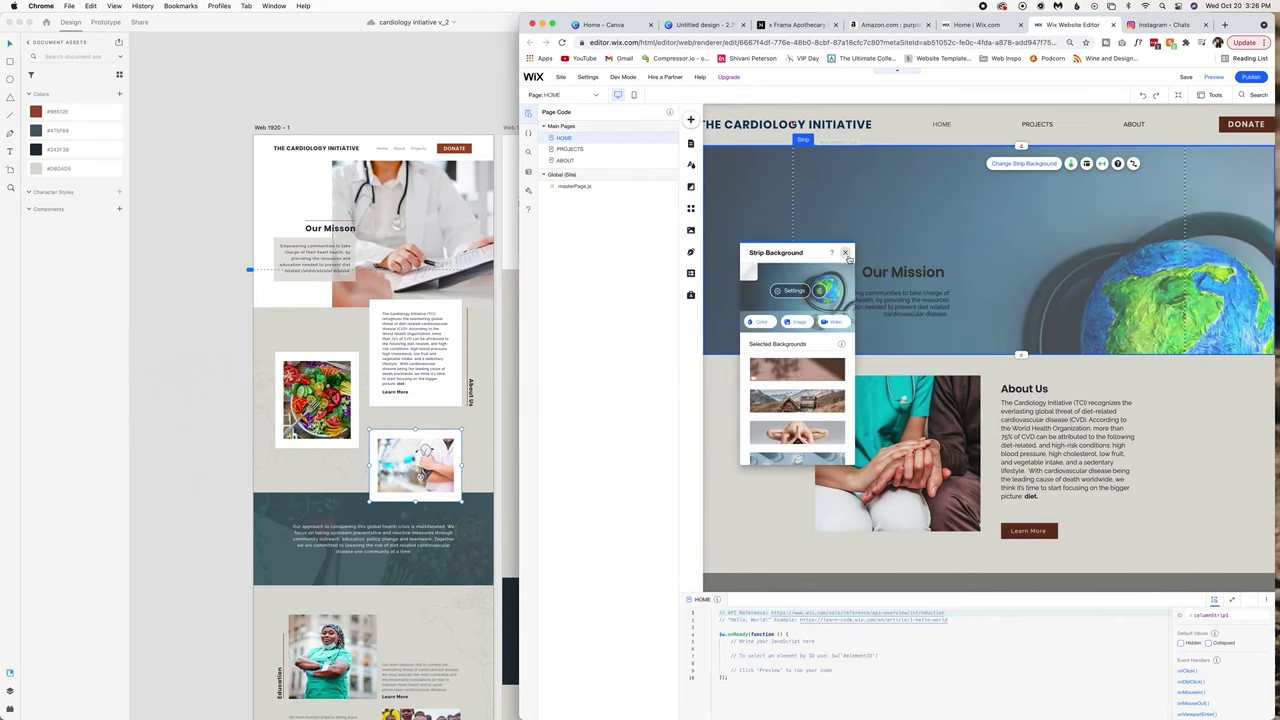
click(845, 252)
click(690, 119)
scroll(887, 300, down, 10)
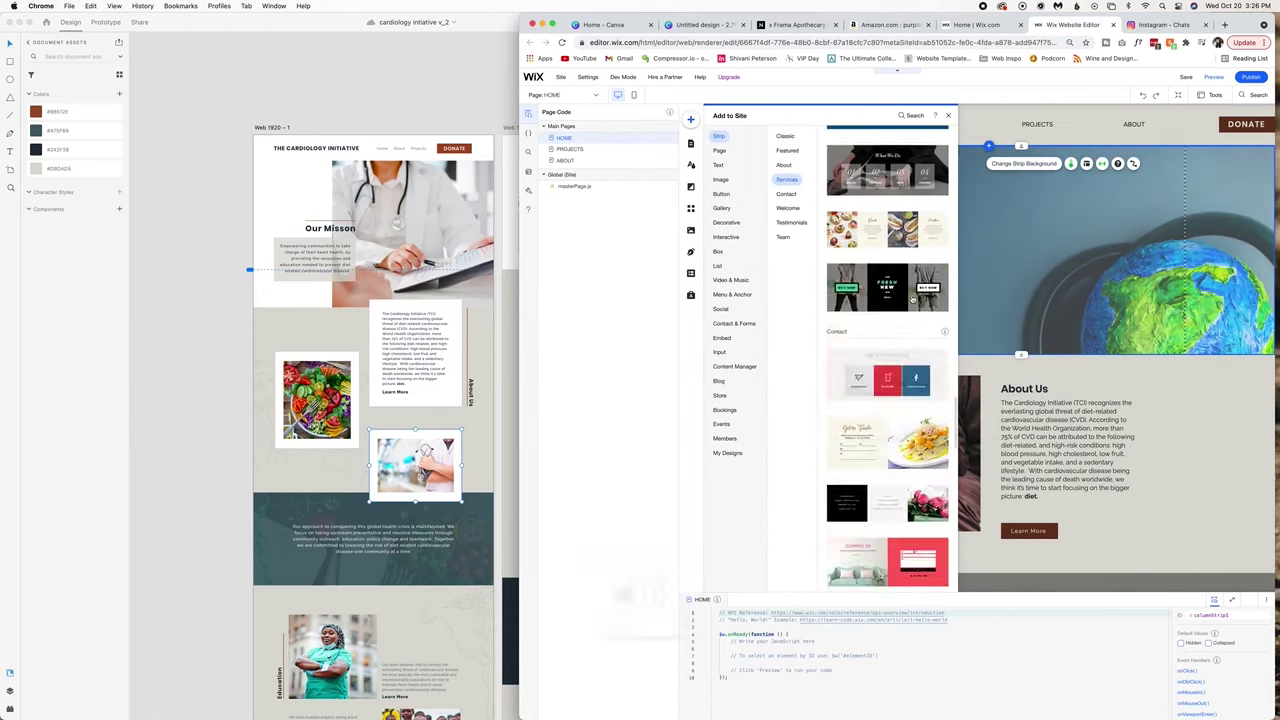
Add a blank strip below the values section and give it a white background.
click(886, 172)
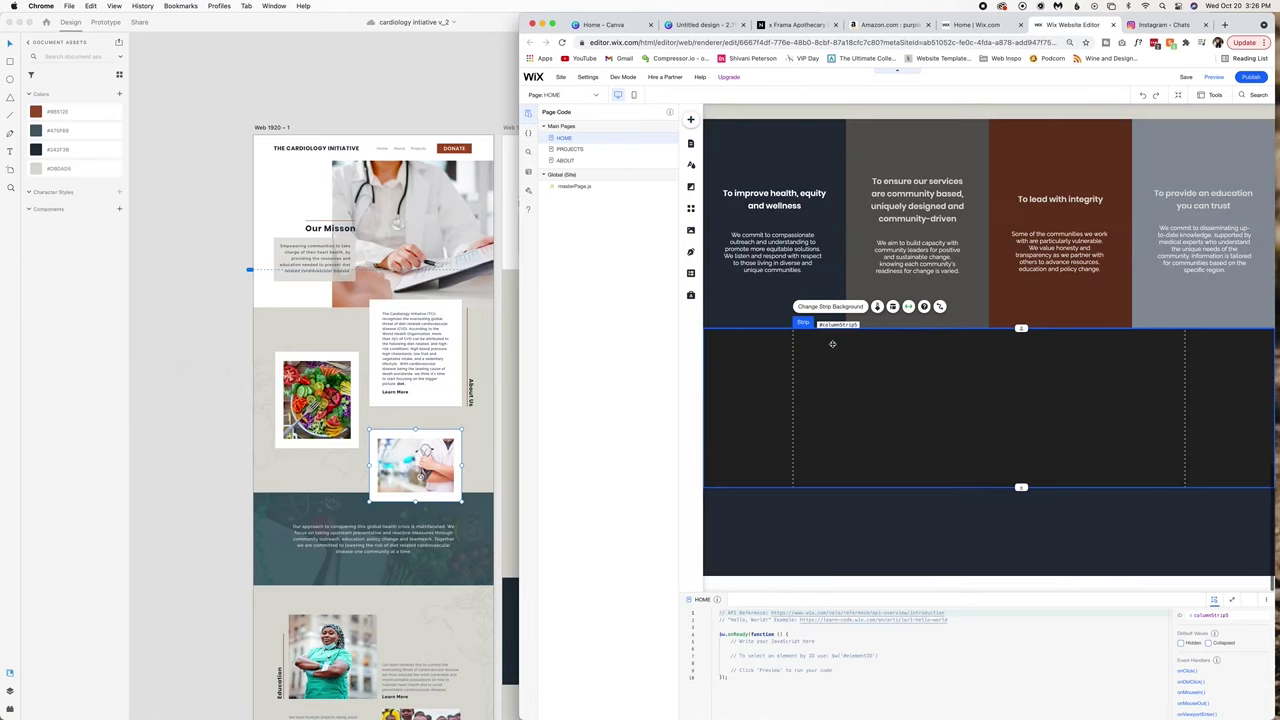
click(829, 306)
click(1163, 409)
click(1207, 521)
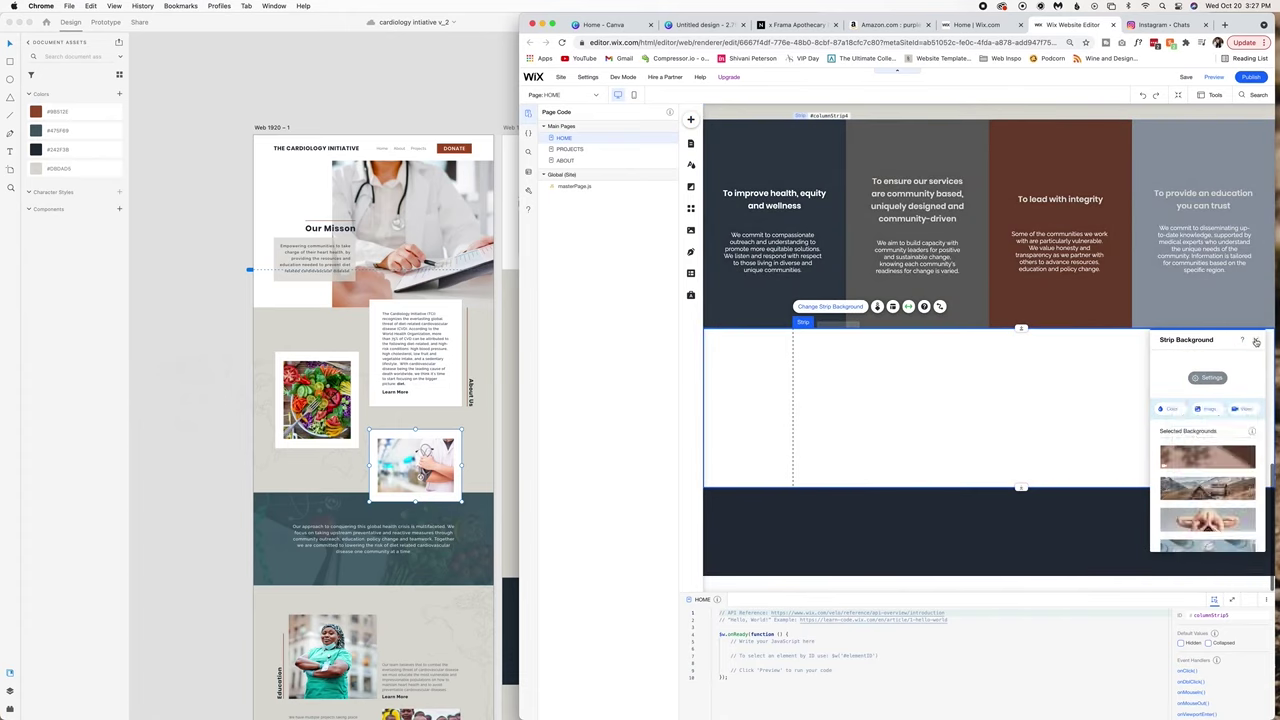
click(1256, 340)
Upload Group 25.png, Group 17.png and home header.png, then place home header on the page.
click(988, 329)
click(720, 179)
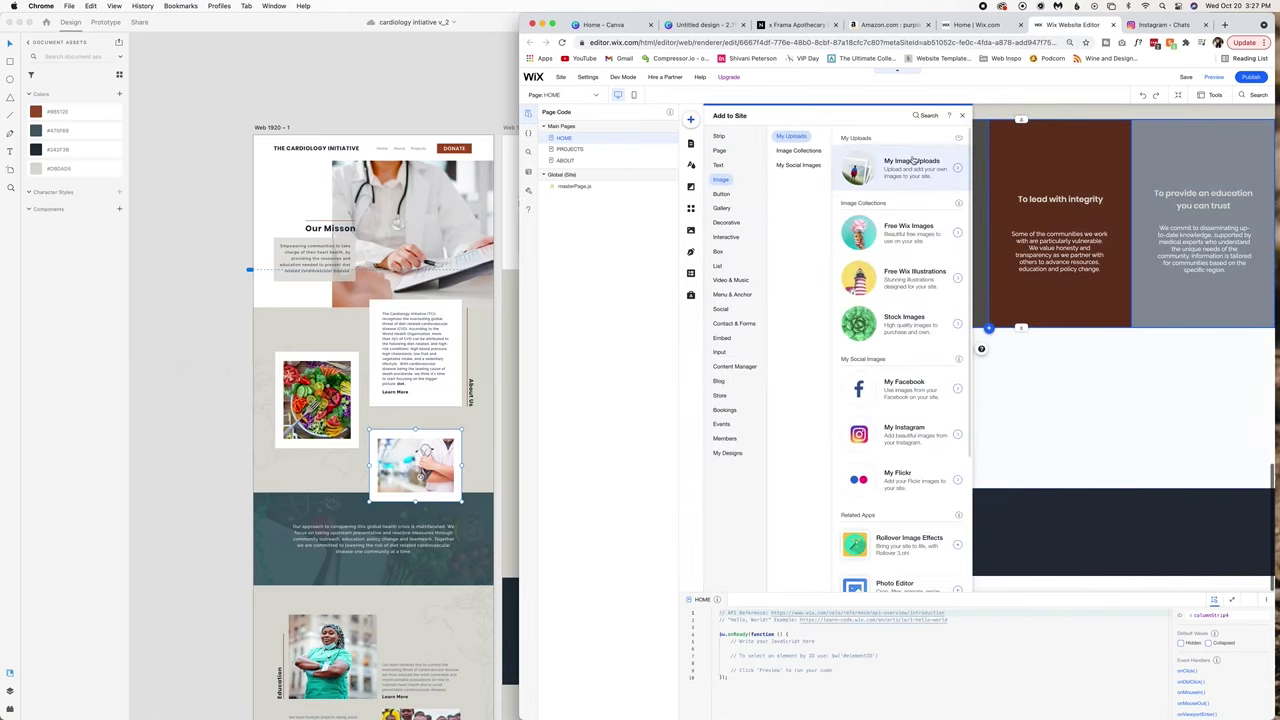
click(886, 166)
click(368, 698)
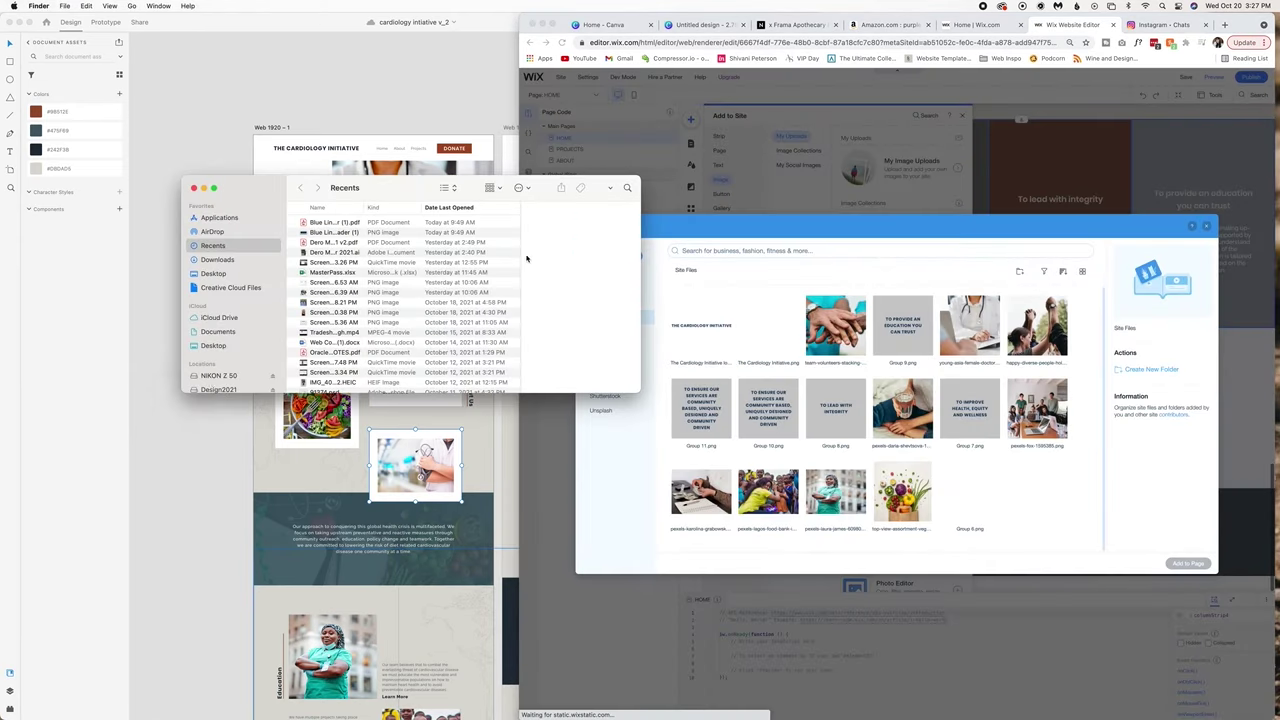
click(218, 386)
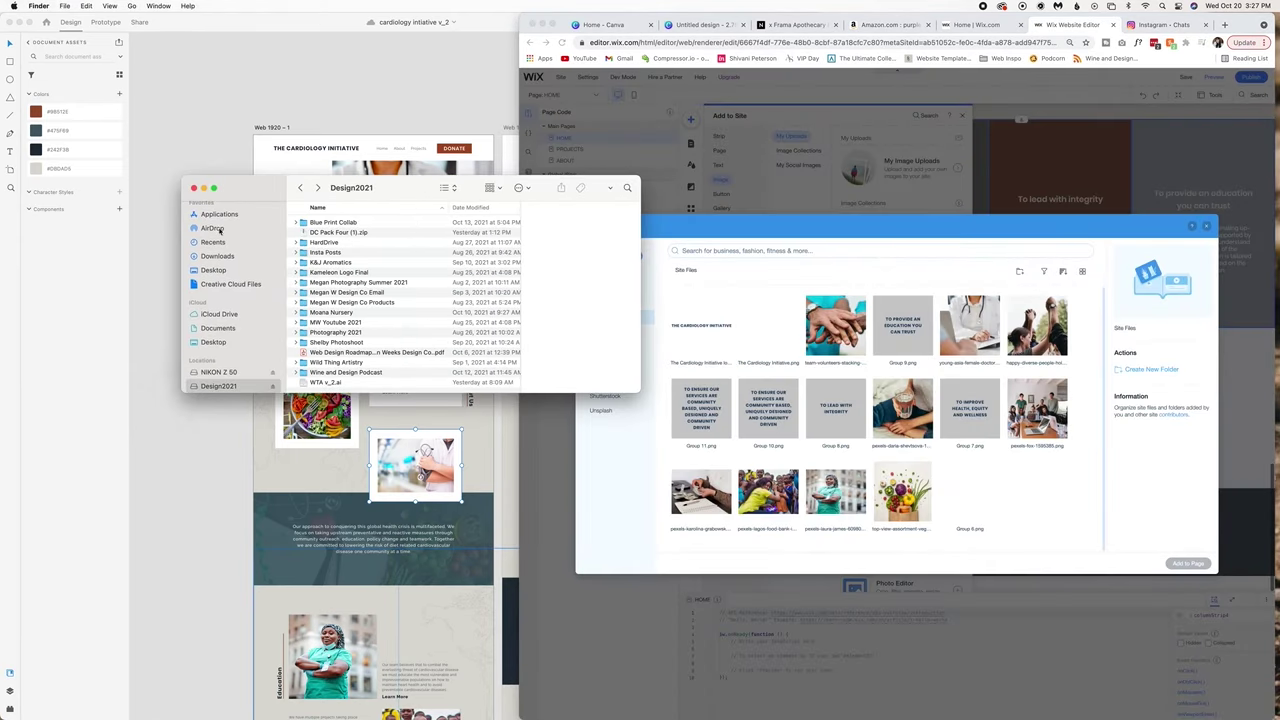
click(213, 270)
double_click(340, 298)
click(330, 222)
shift+click(314, 233)
shift+click(314, 242)
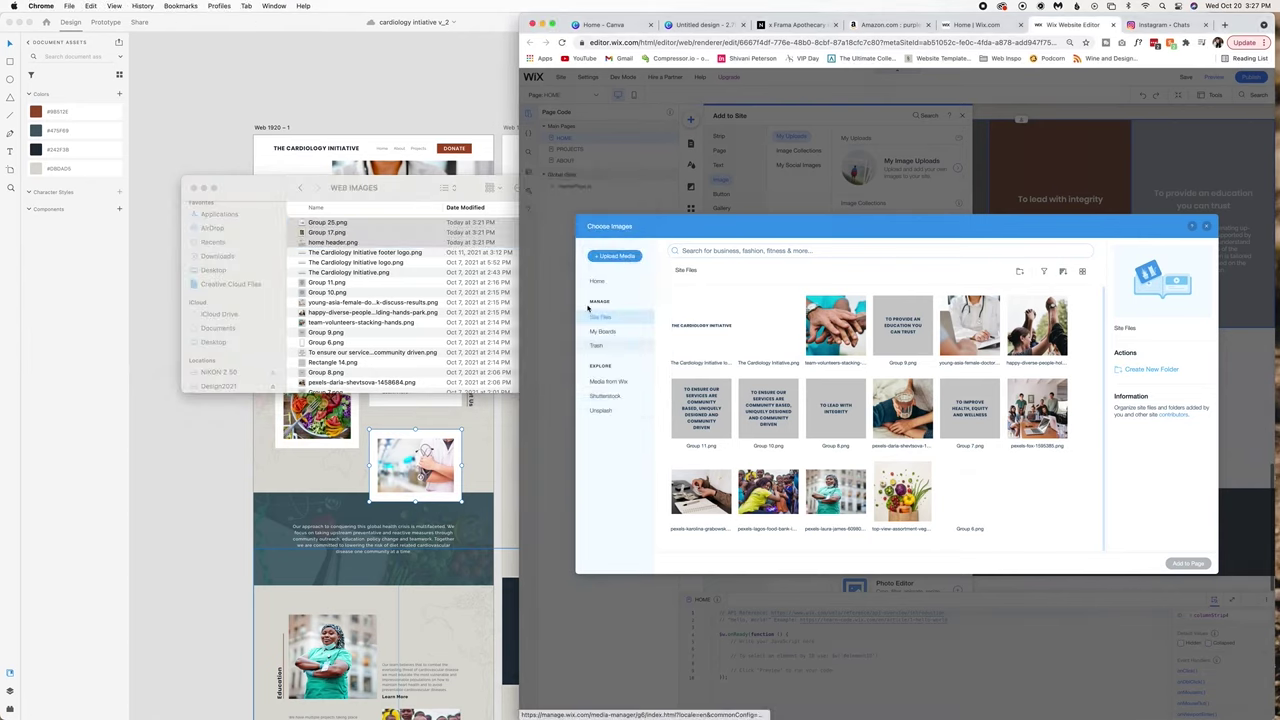
drag(314, 242, 702, 432)
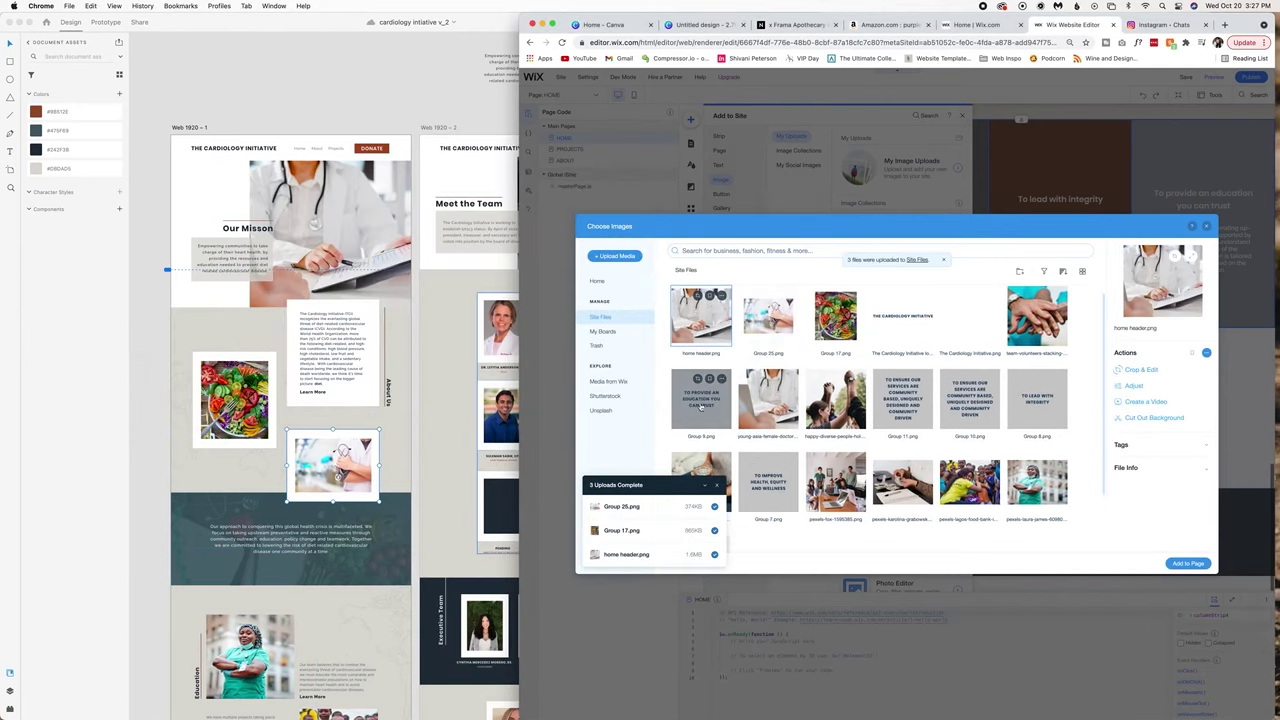
double_click(702, 410)
Reorder the doctor photo strip to the top of the page, above Our Mission.
click(800, 363)
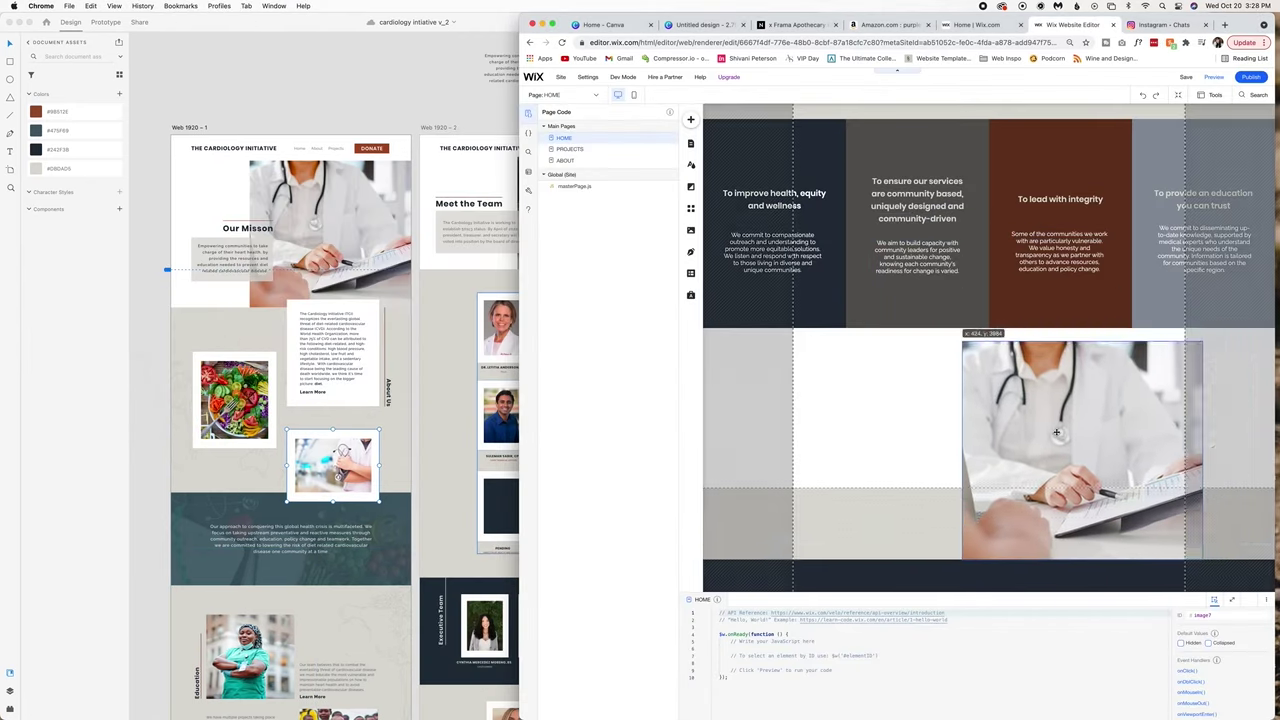
click(1177, 97)
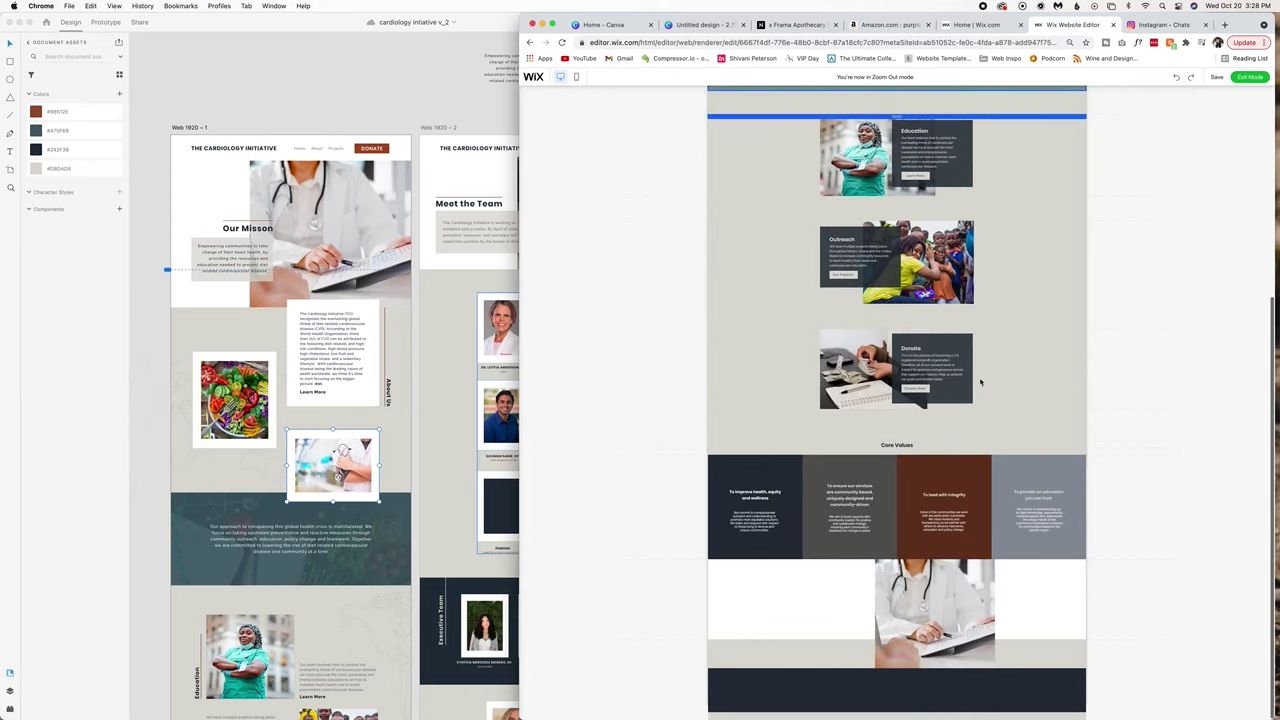
scroll(850, 300, up, 5)
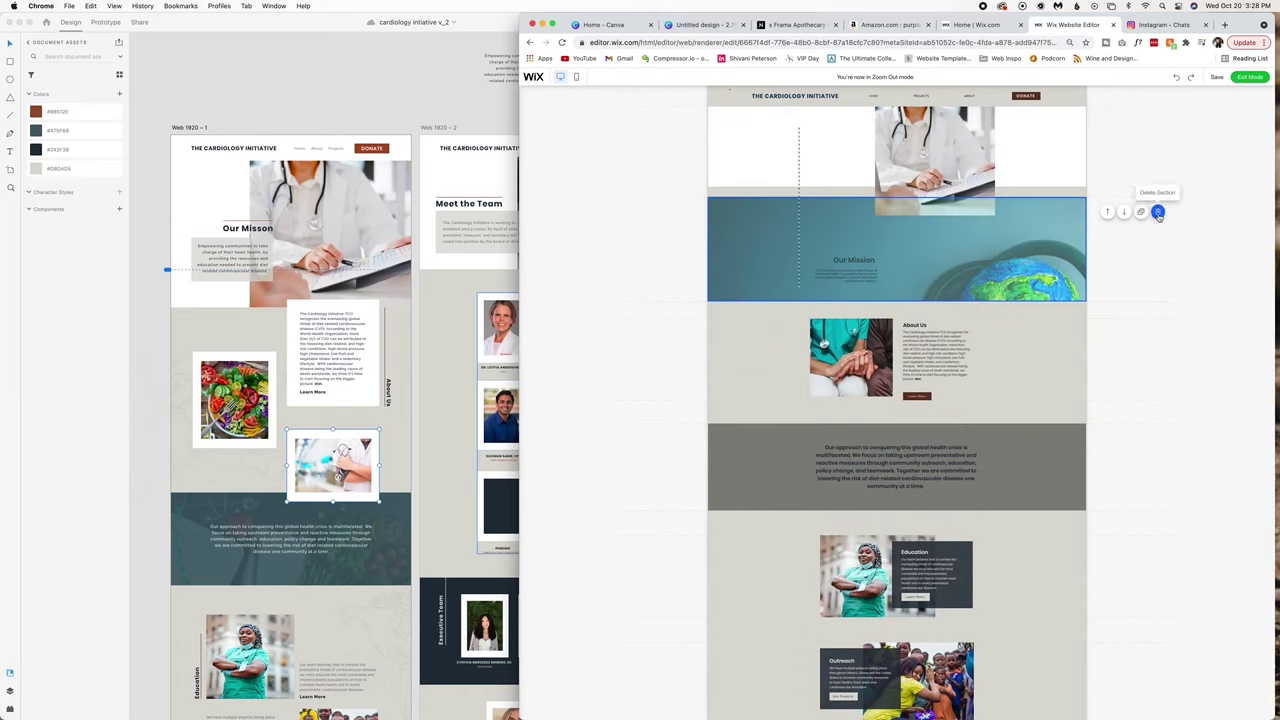
click(1249, 77)
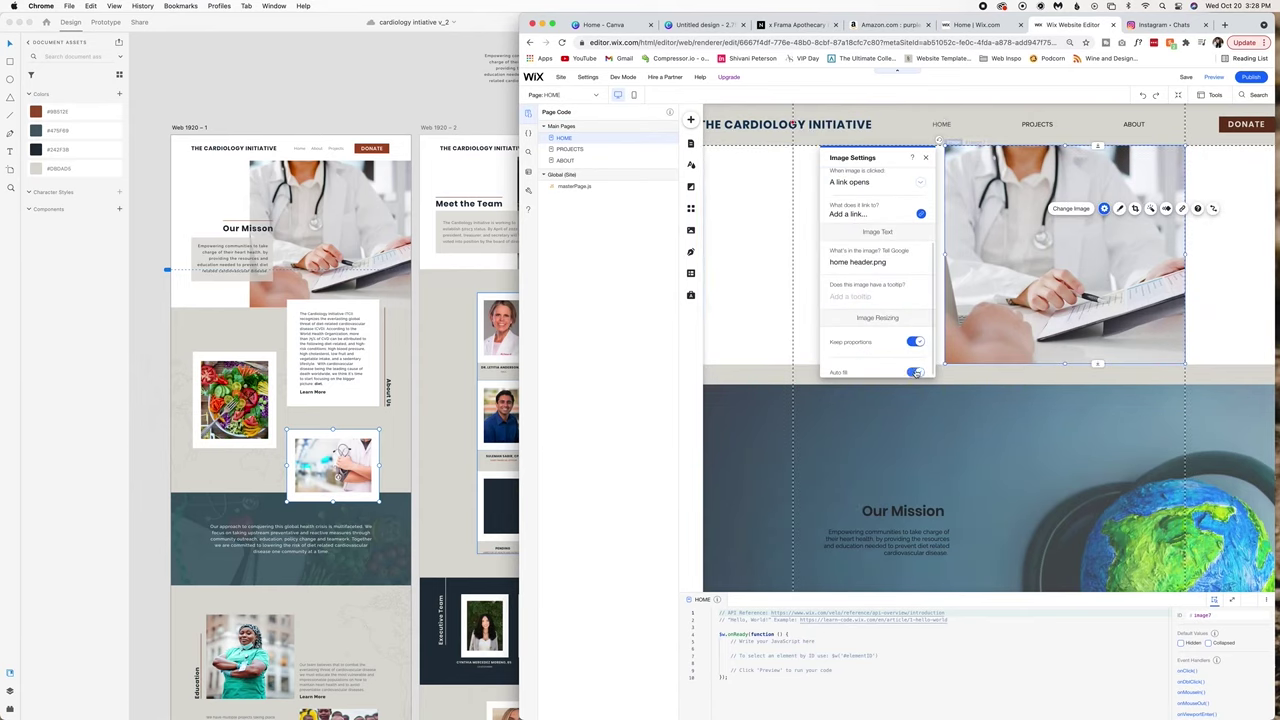
scroll(878, 300, up, 5)
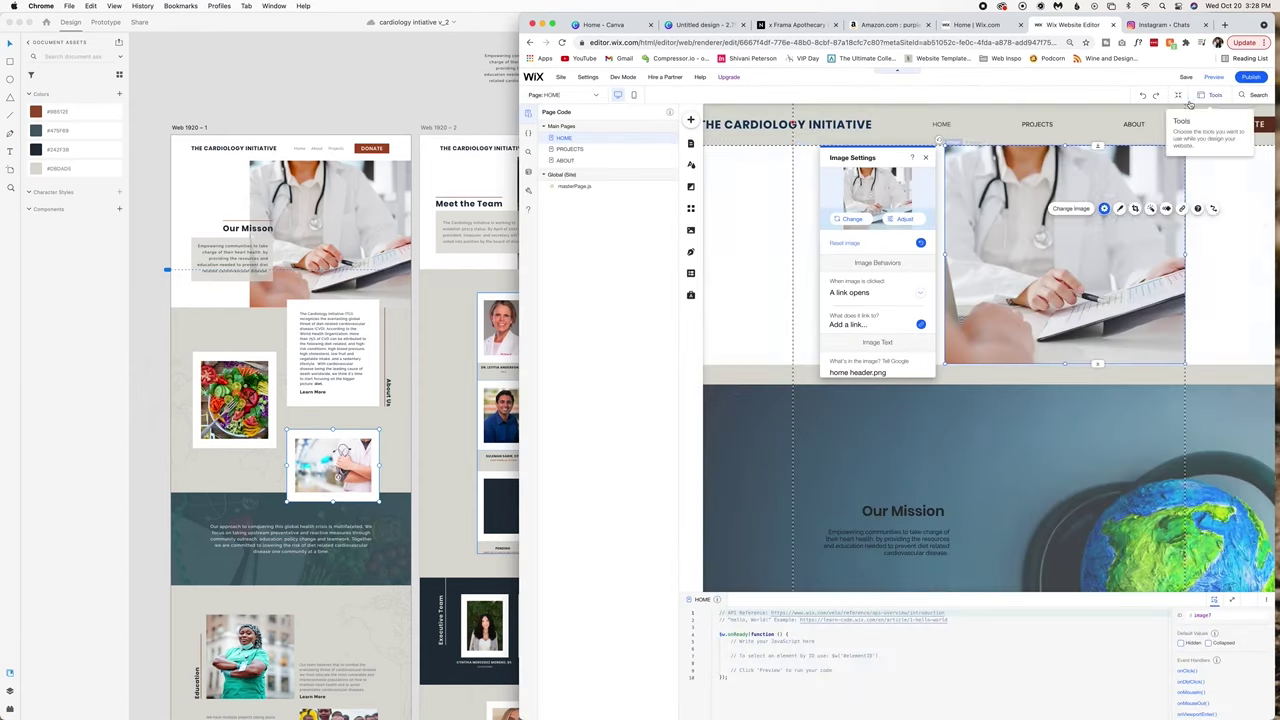
Place the doctor photo on the strip's right side and check its crop and shape options.
mouse_move(1103, 308)
mouse_down()
mouse_move(1030, 306)
mouse_move(1190, 308)
mouse_move(1103, 308)
mouse_up()
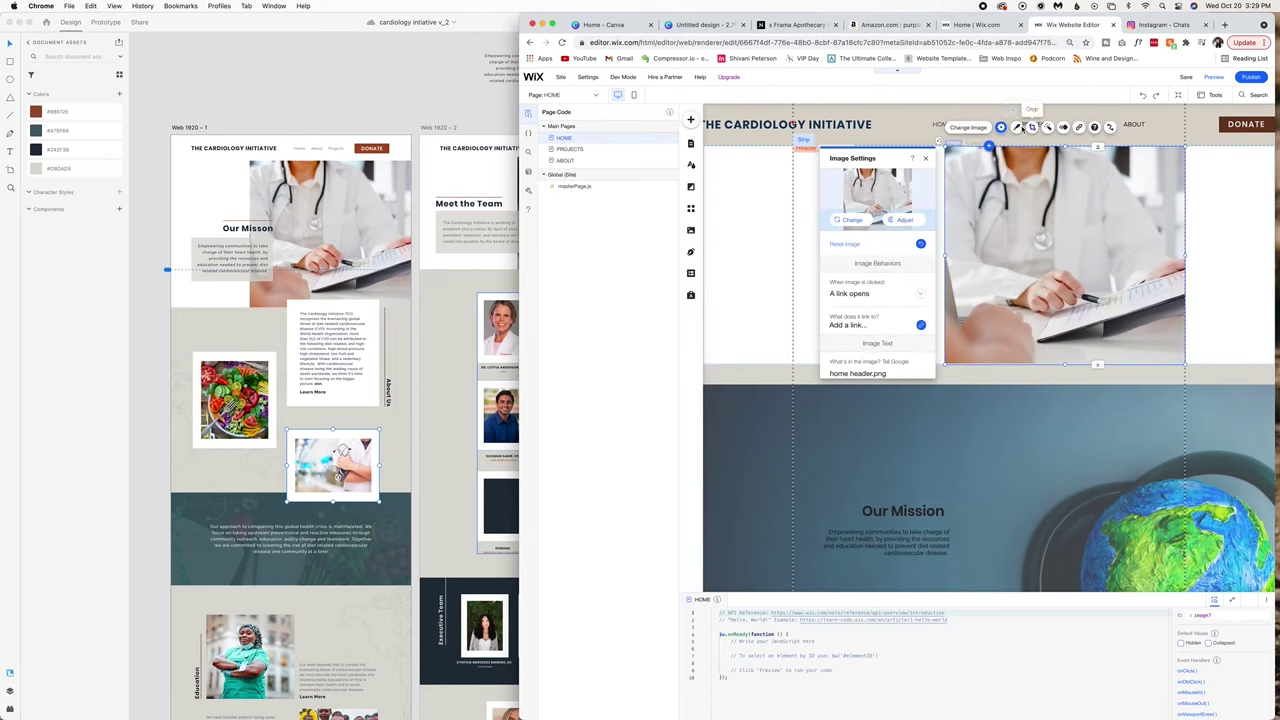
click(1030, 125)
click(1036, 126)
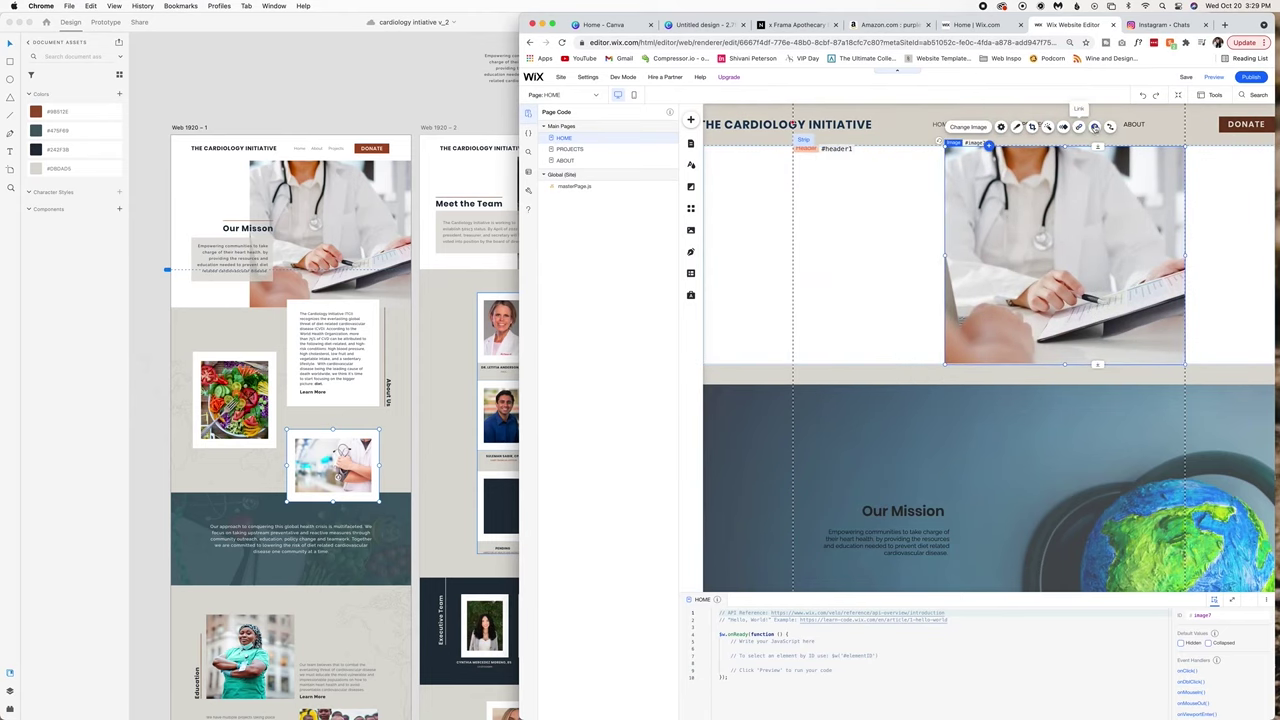
click(1082, 218)
key(Delete)
Hide the Our Mission text beside the doctor photo under a white rectangle on the home artboard.
key(super+Tab)
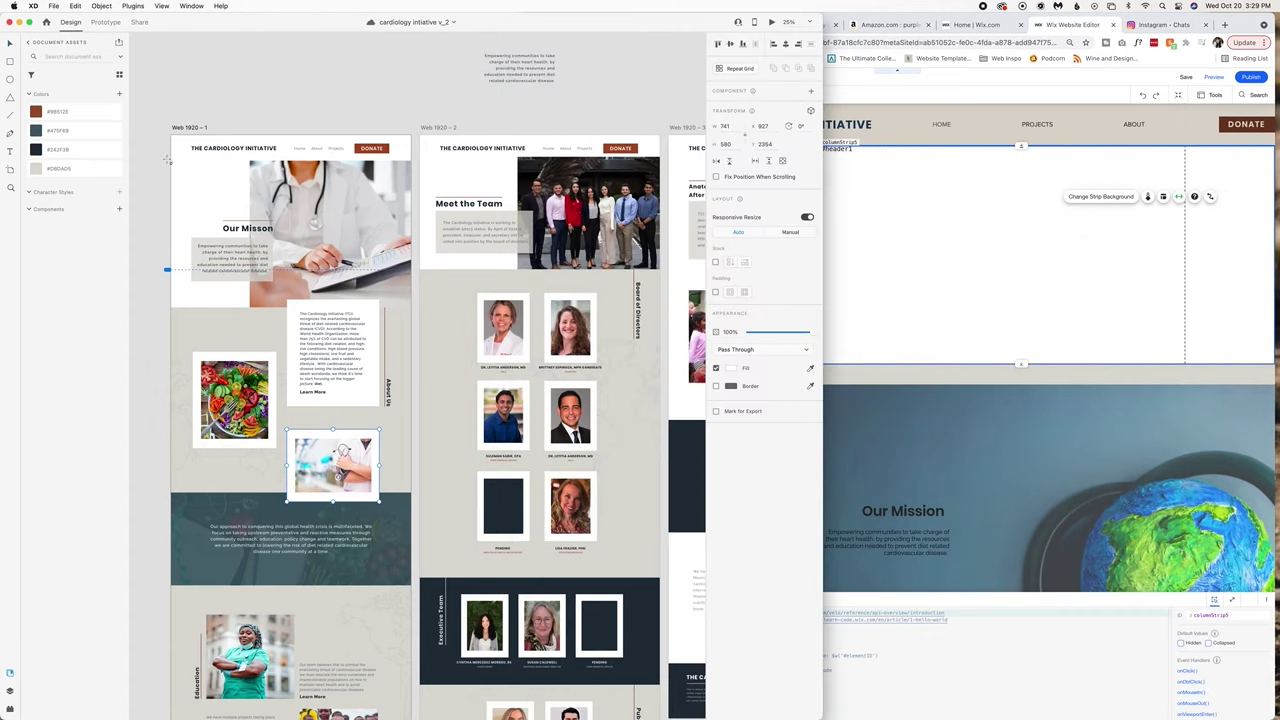
drag(175, 163, 317, 303)
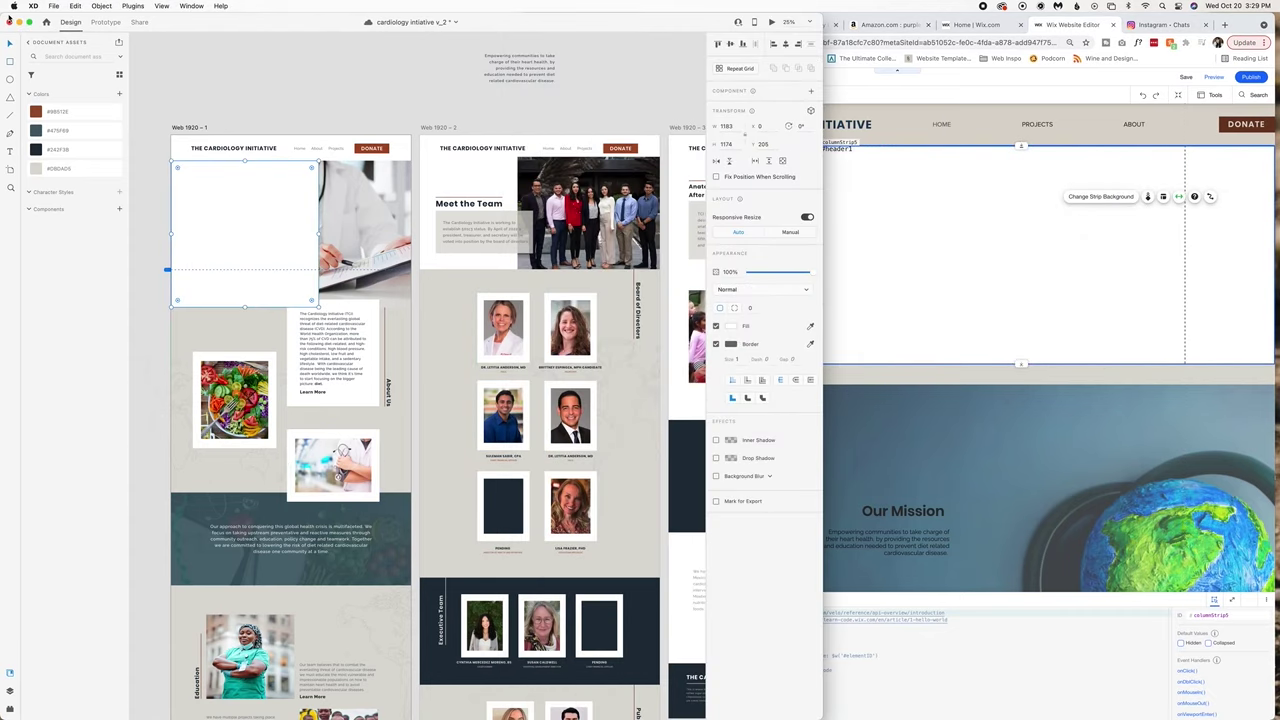
click(190, 127)
scroll(420, 400, left, 1)
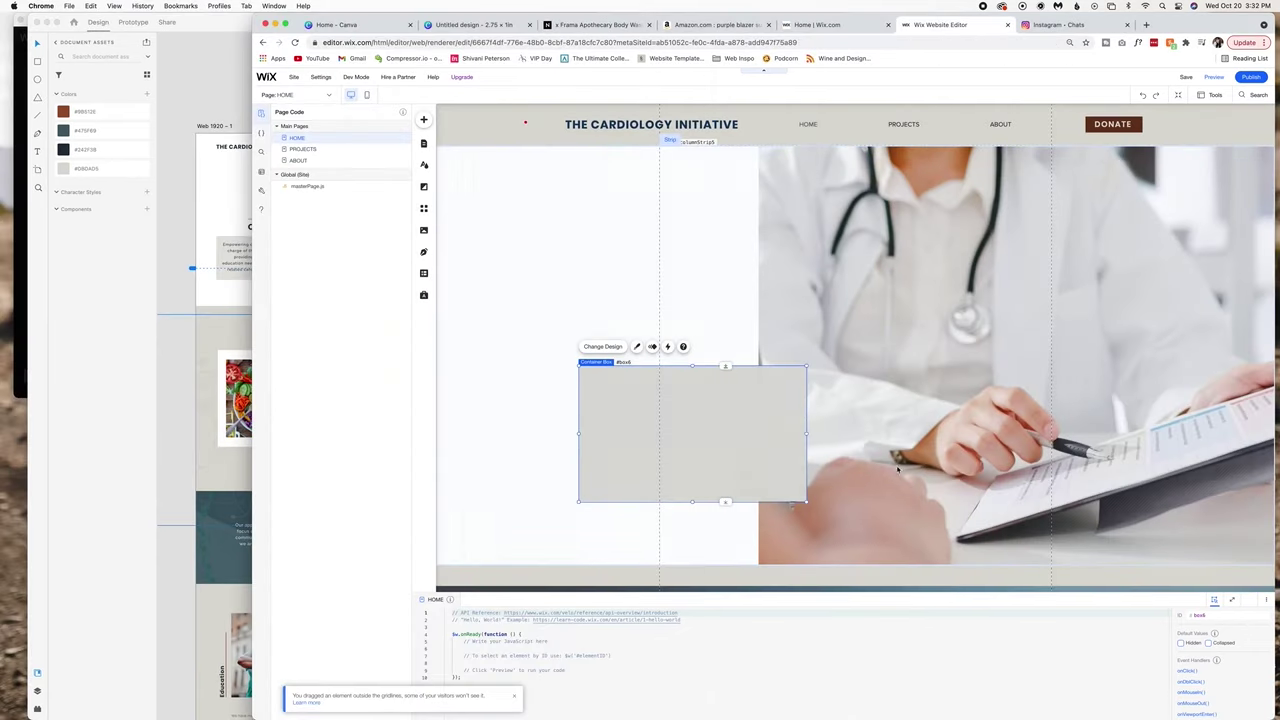
Move the heading and paragraph into the grey box, styling the paragraph Paragraph 1 at size 26.
scroll(850, 350, down, 2)
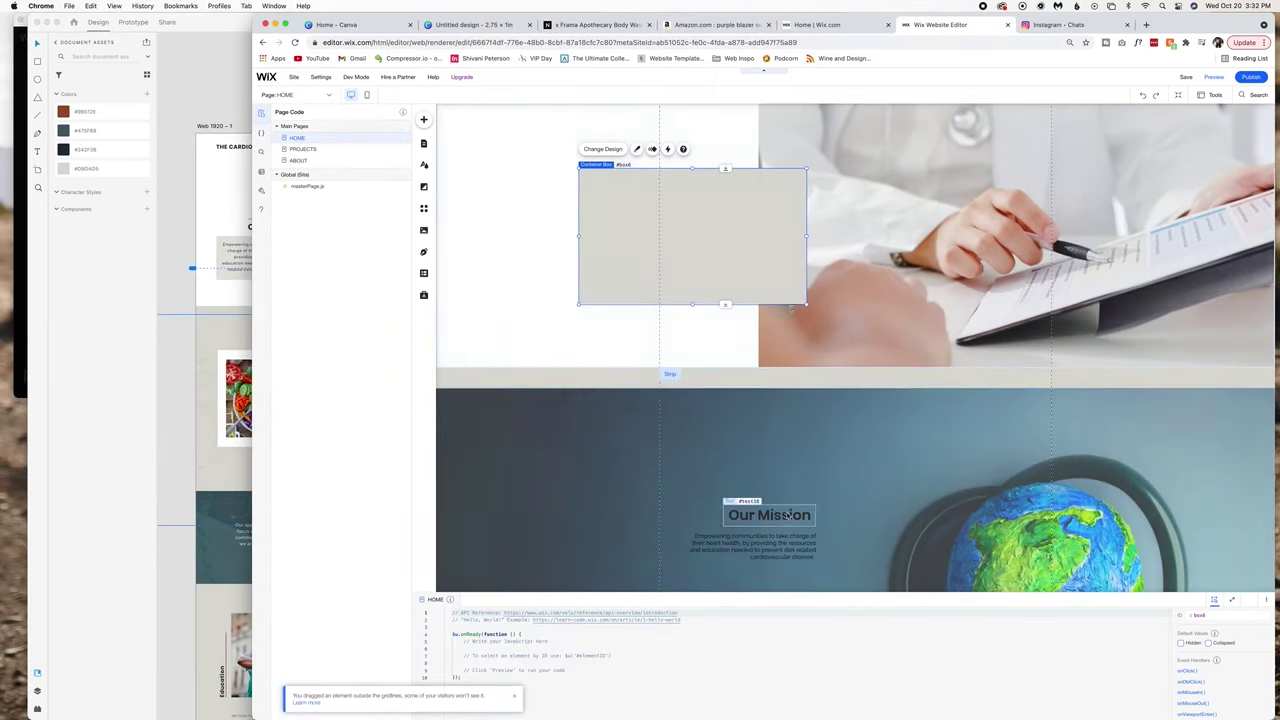
drag(775, 514, 773, 152)
drag(750, 545, 722, 238)
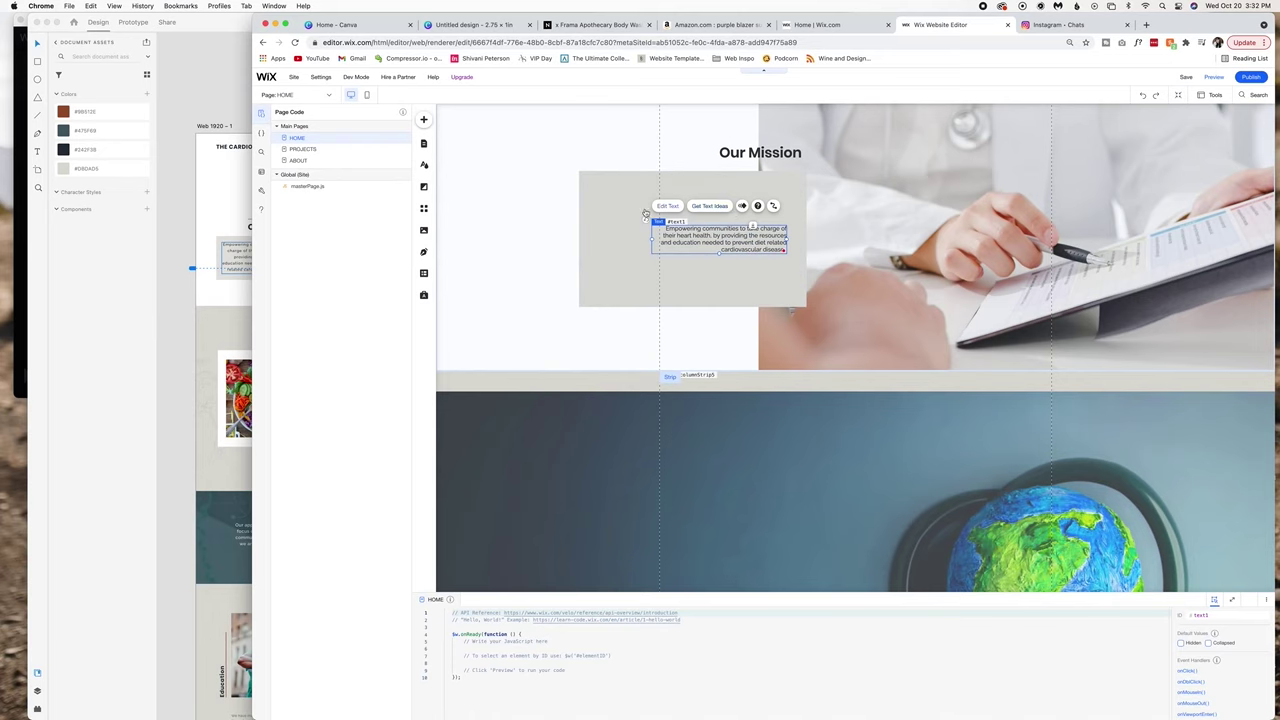
click(668, 206)
click(850, 268)
click(840, 246)
drag(810, 340, 824, 342)
Compare against the XD mockup, then widen the paragraph box so the text re-wraps.
key(super+Tab)
scroll(328, 60, right, 3)
key(super+Tab)
key(Escape)
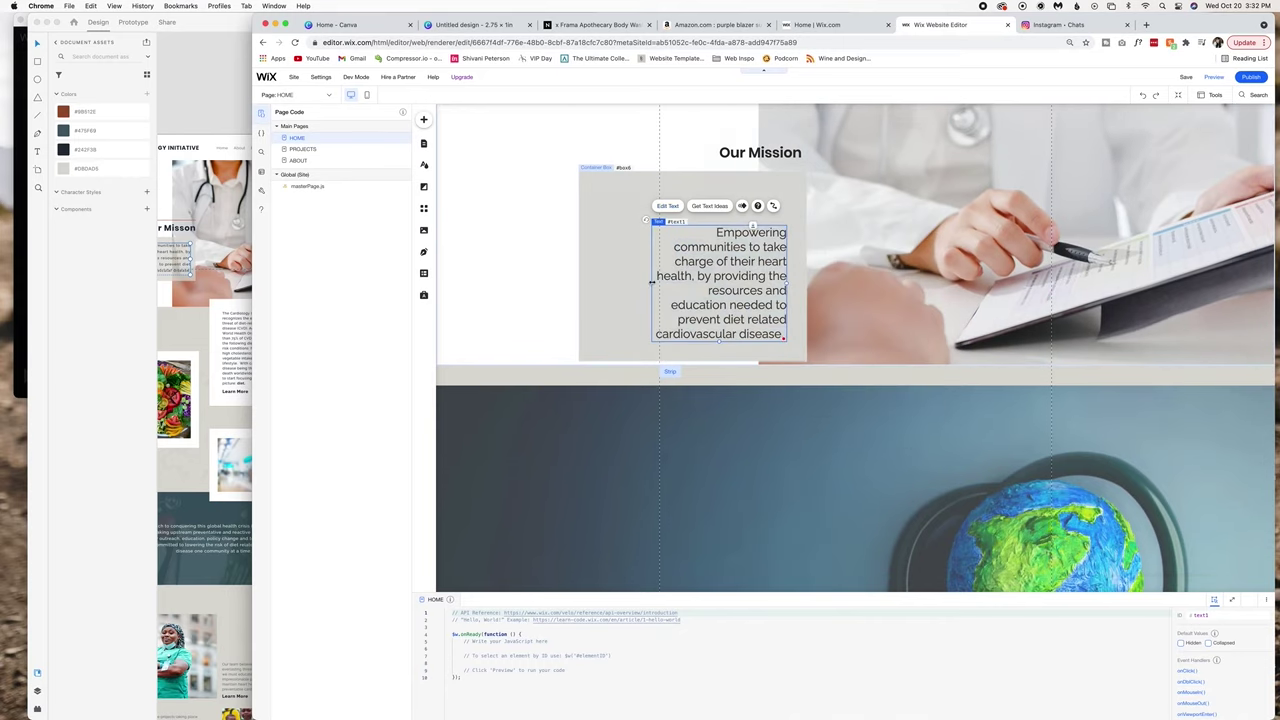
drag(651, 283, 586, 283)
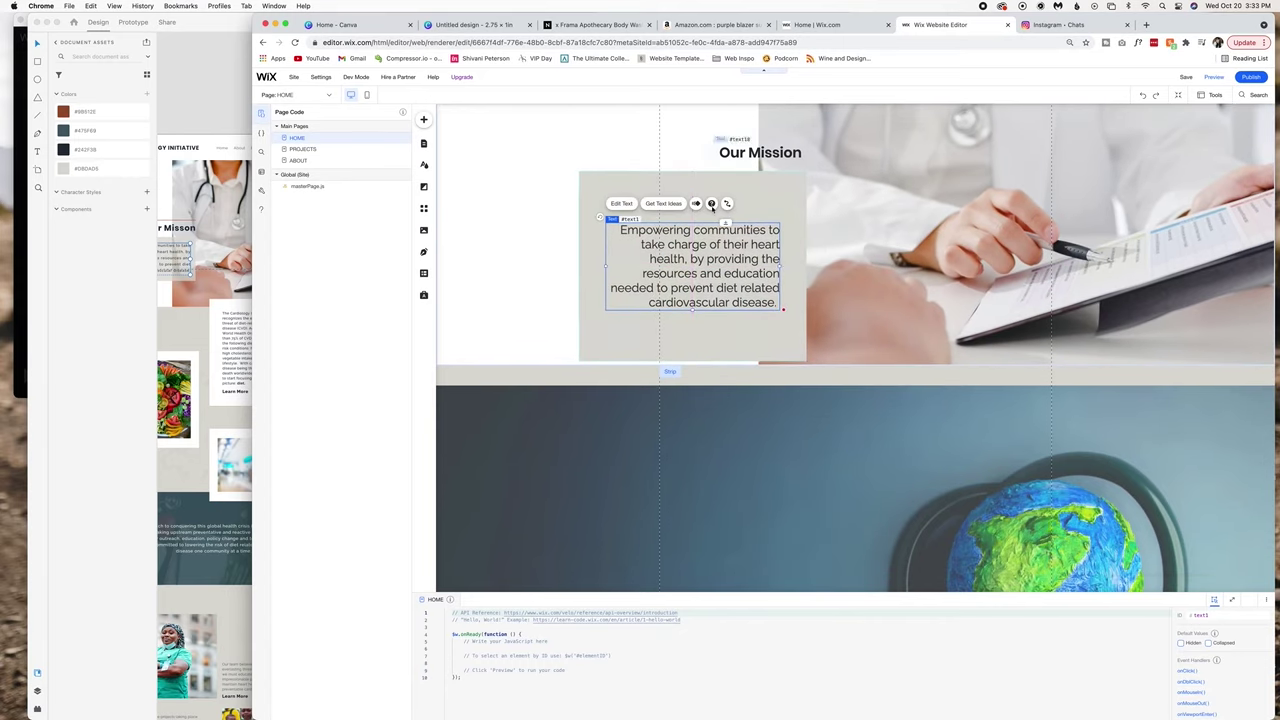
Shorten the grey box to 365 high and select the old globe strip below.
click(726, 337)
drag(692, 360, 693, 307)
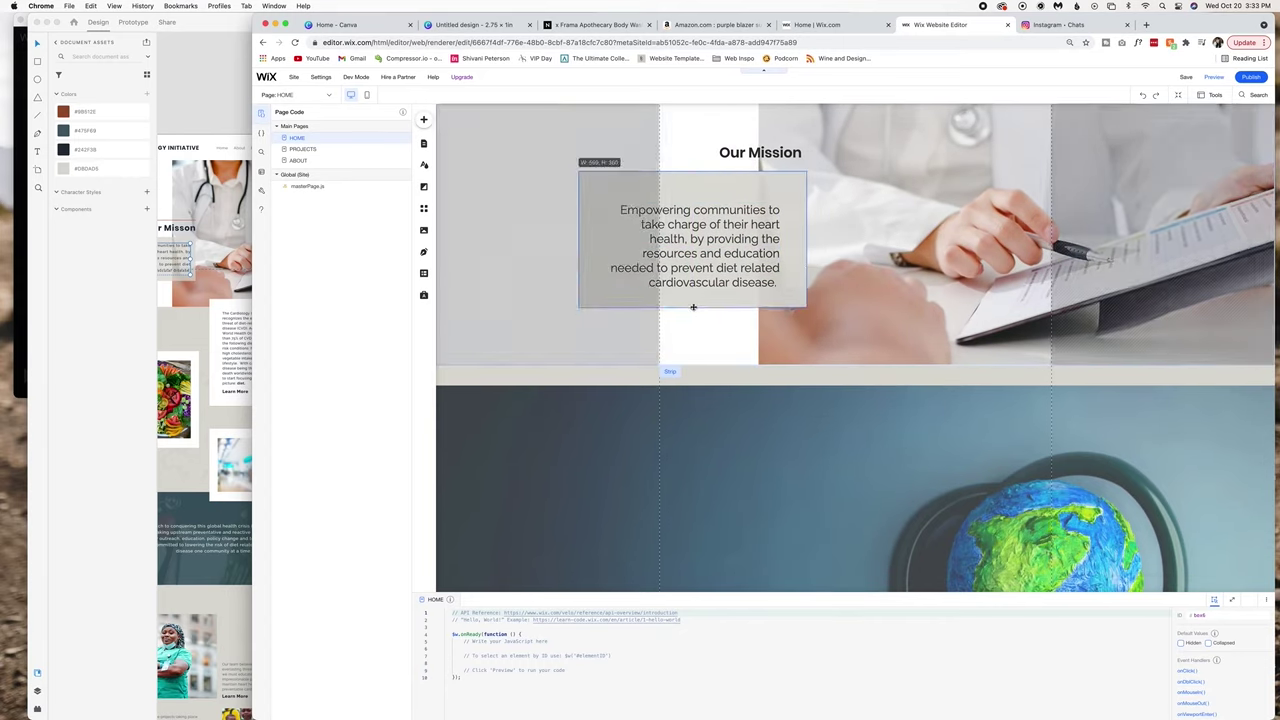
click(780, 240)
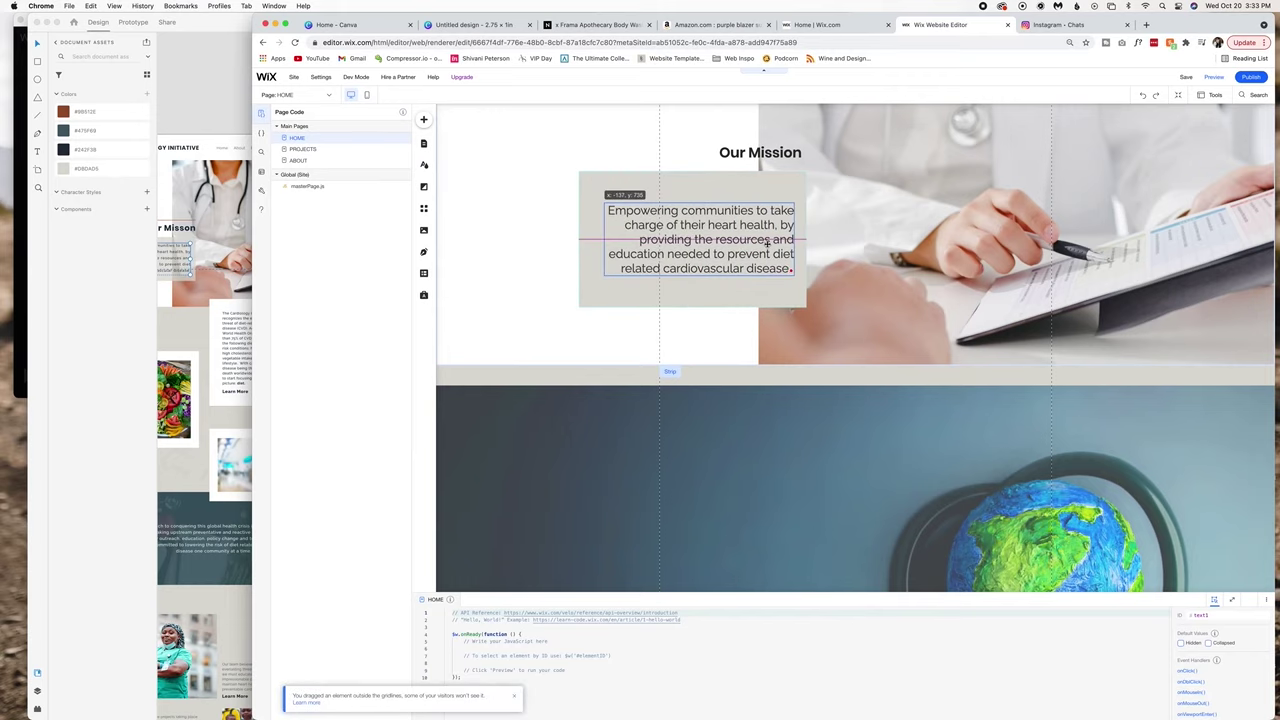
click(574, 217)
scroll(574, 217, up, 4)
scroll(803, 260, down, 8)
click(803, 260)
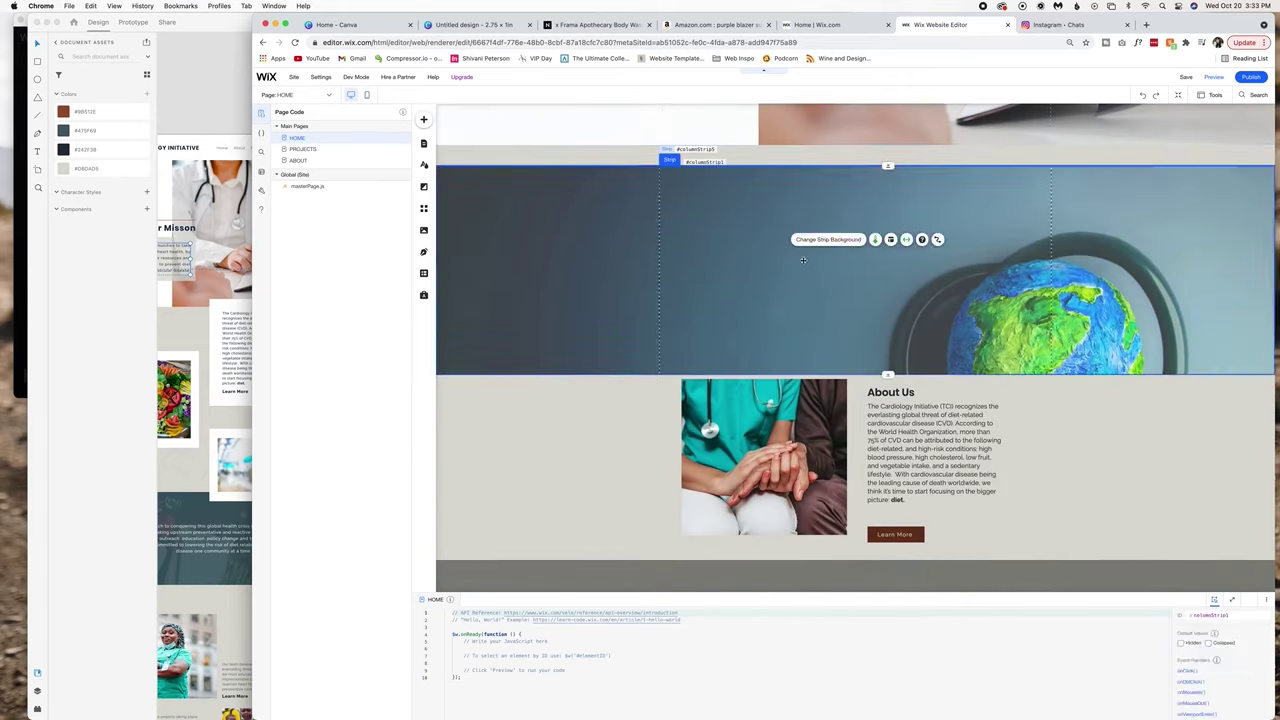
scroll(786, 323, down, 5)
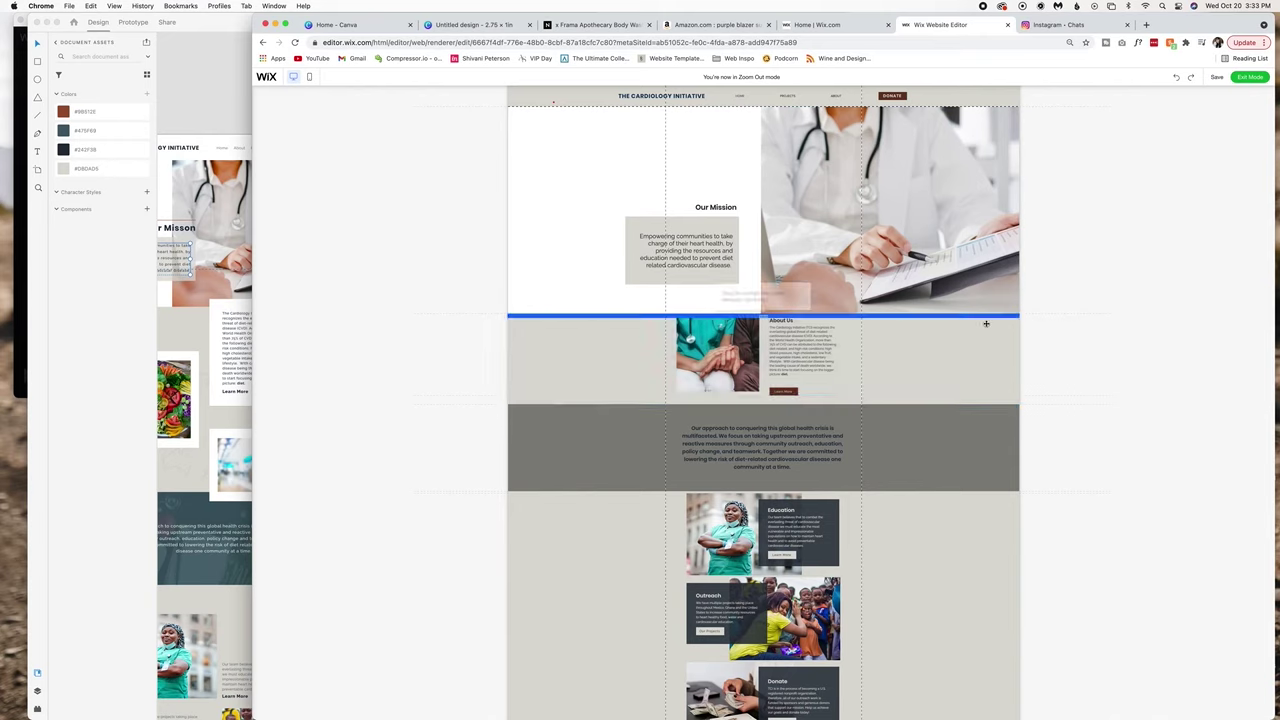
Exit Zoom Out and add a new blank strip to the page.
click(1249, 77)
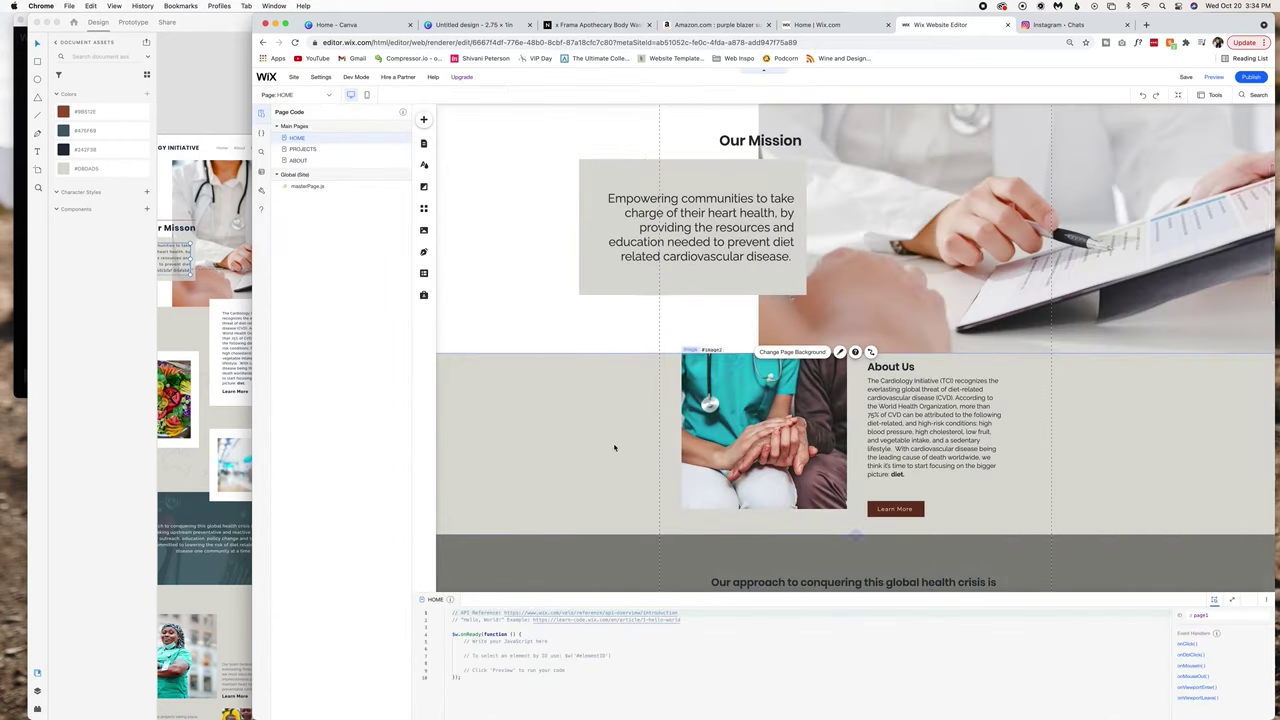
scroll(614, 448, down, 2)
click(423, 119)
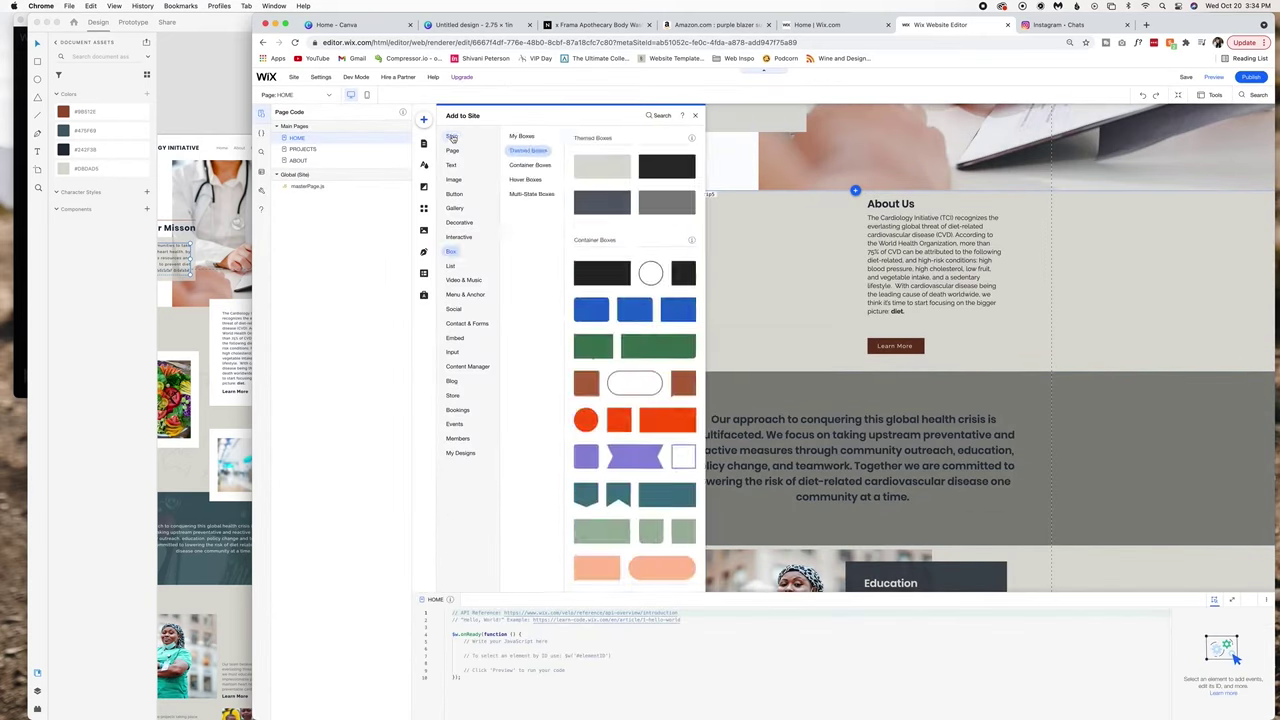
click(452, 137)
click(698, 306)
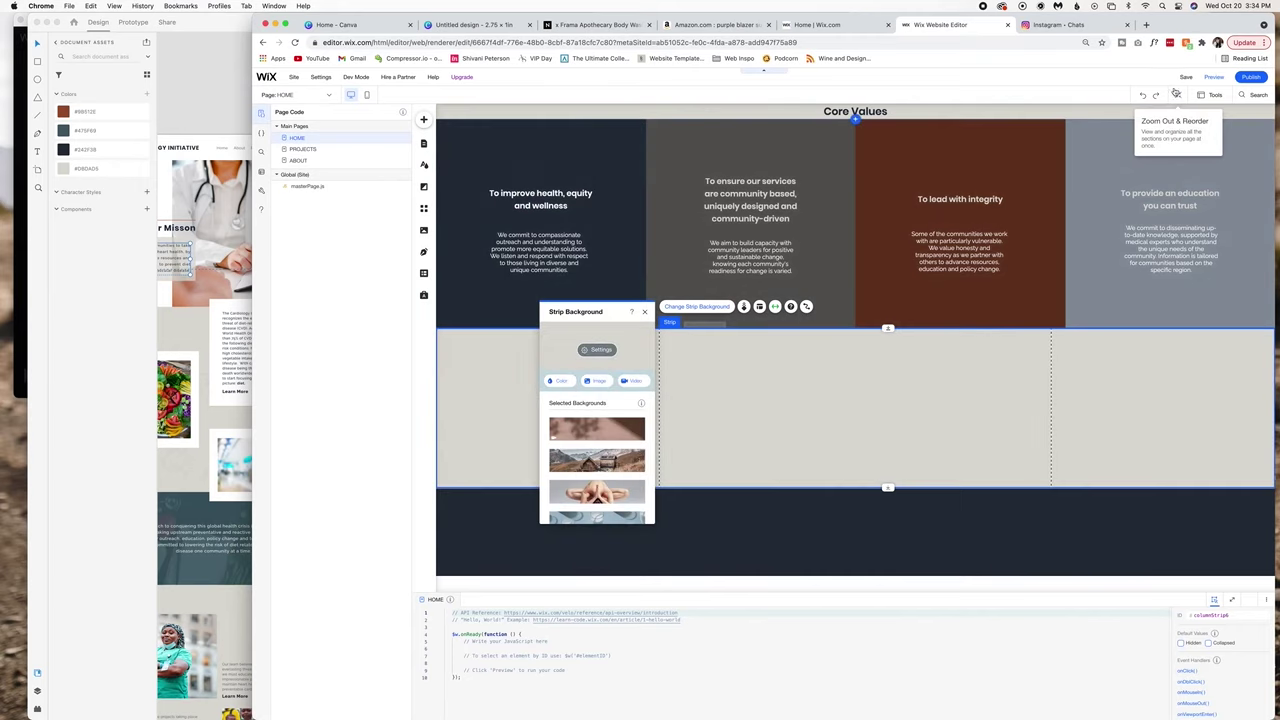
Reorder the new strip in Zoom Out so it sits above About Us.
click(1176, 93)
drag(763, 625, 801, 258)
click(773, 147)
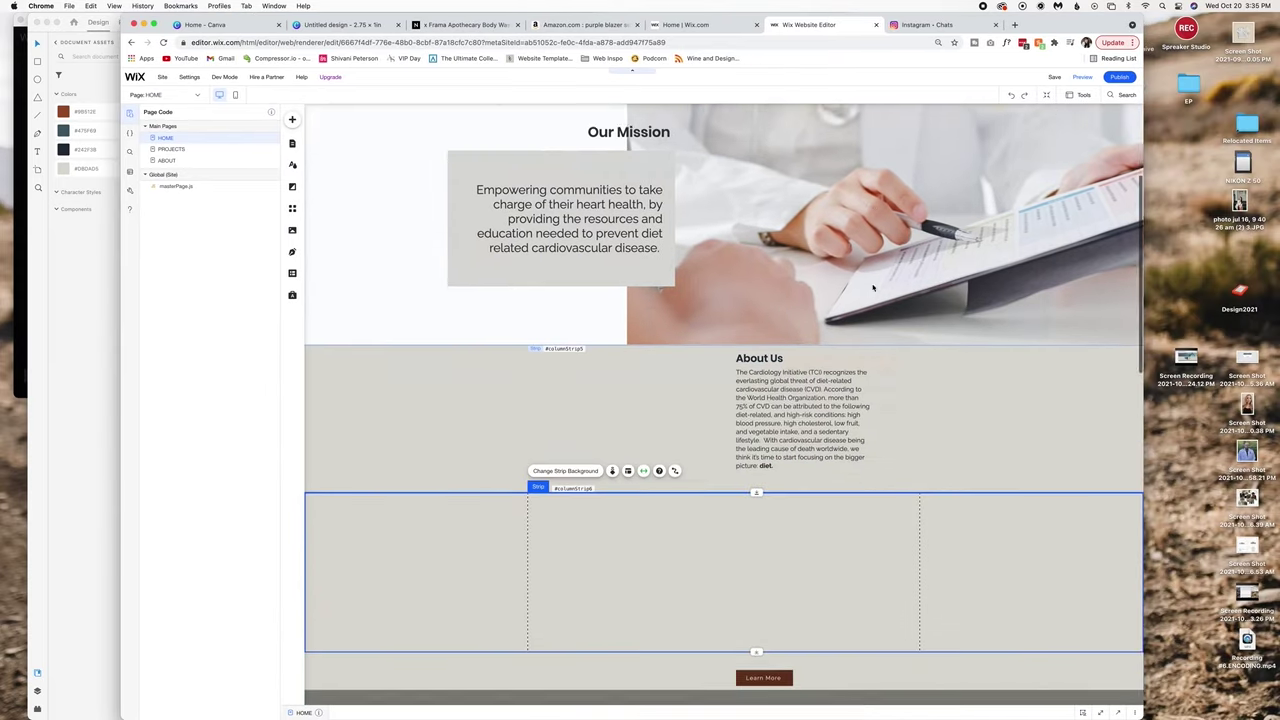
Stretch the strip below About Us taller and add the Group 17 image from uploads.
scroll(766, 483, down, 3)
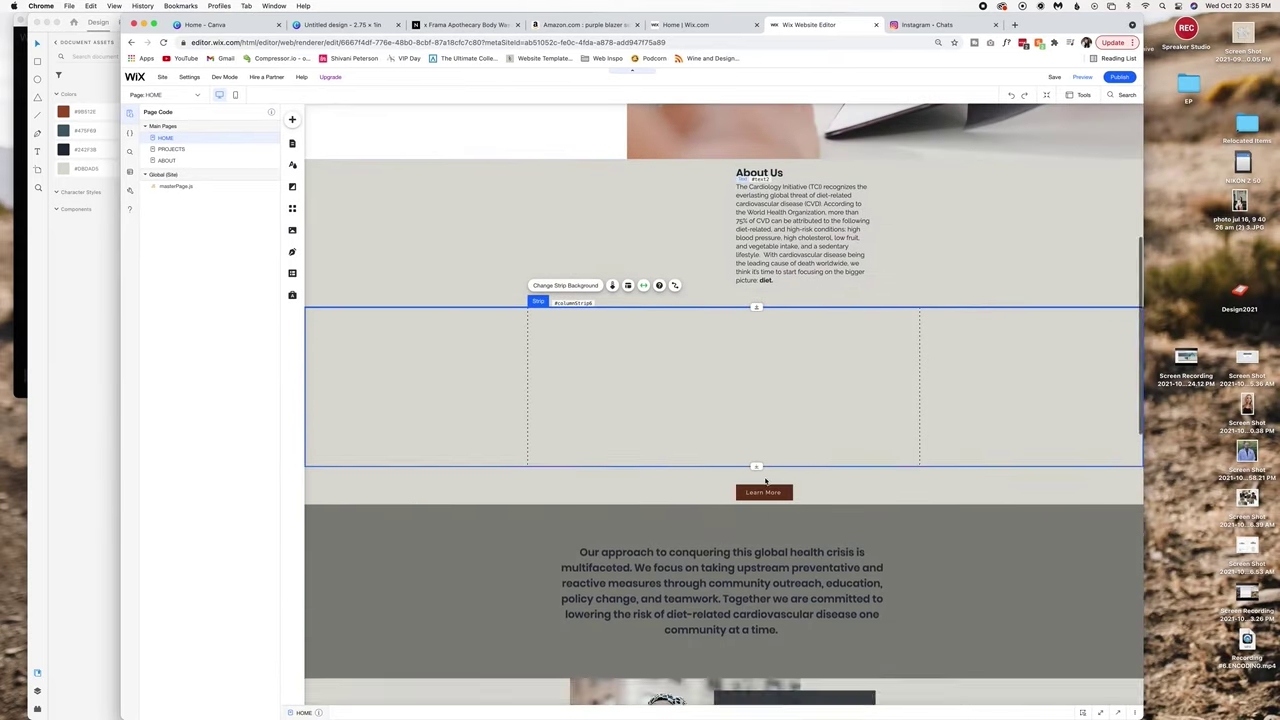
drag(756, 466, 756, 602)
click(292, 119)
click(513, 163)
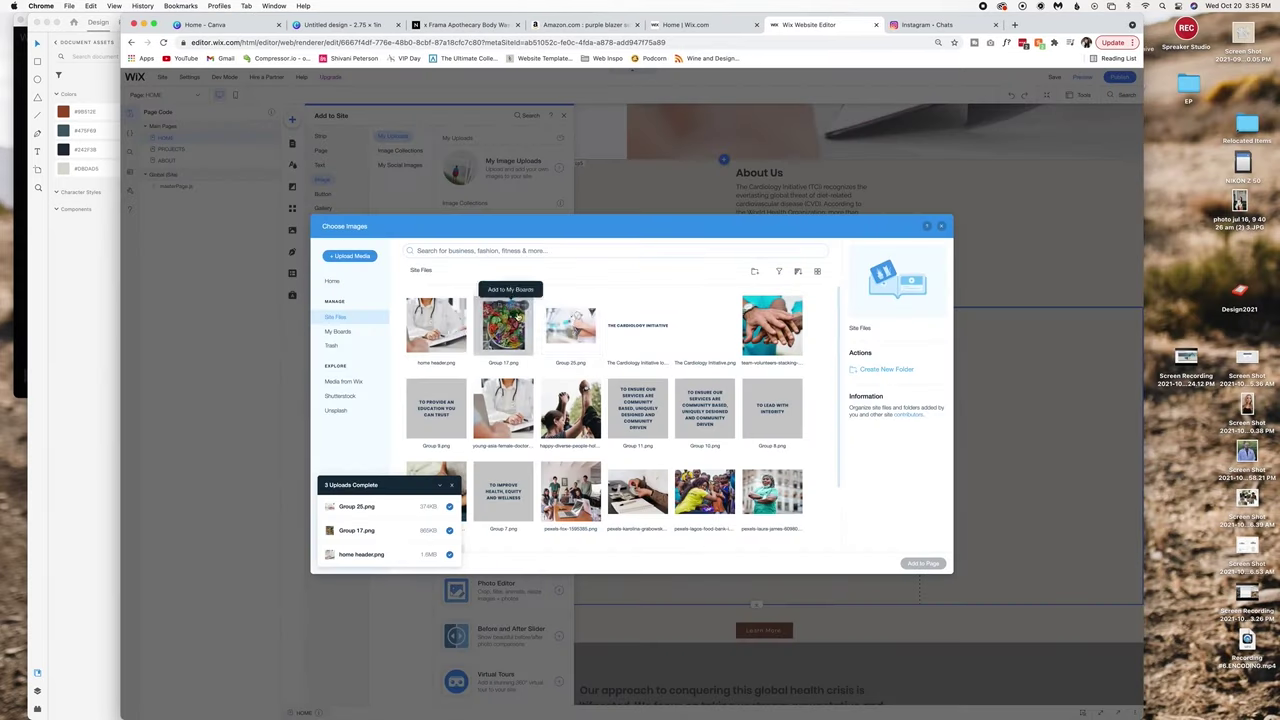
click(518, 315)
click(922, 563)
Give the About Us heading custom line spacing 2.1 and rotate it 90° vertical.
click(77, 489)
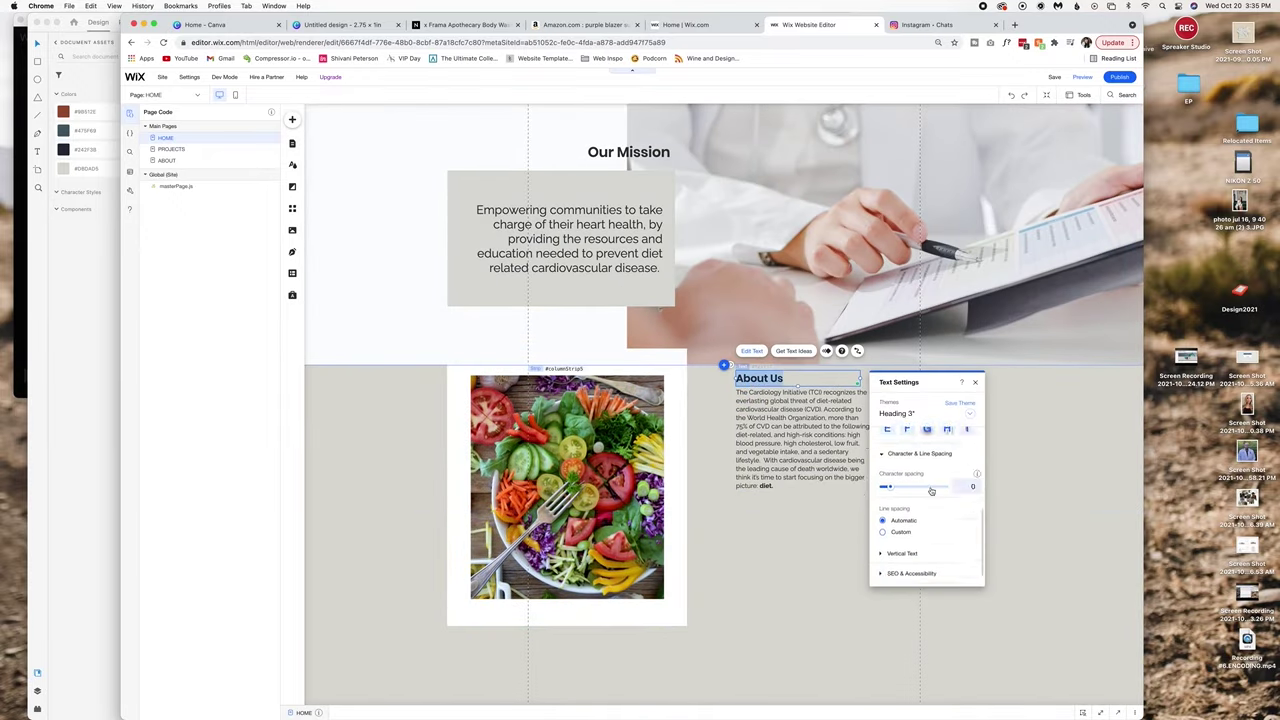
click(882, 482)
drag(896, 497, 920, 497)
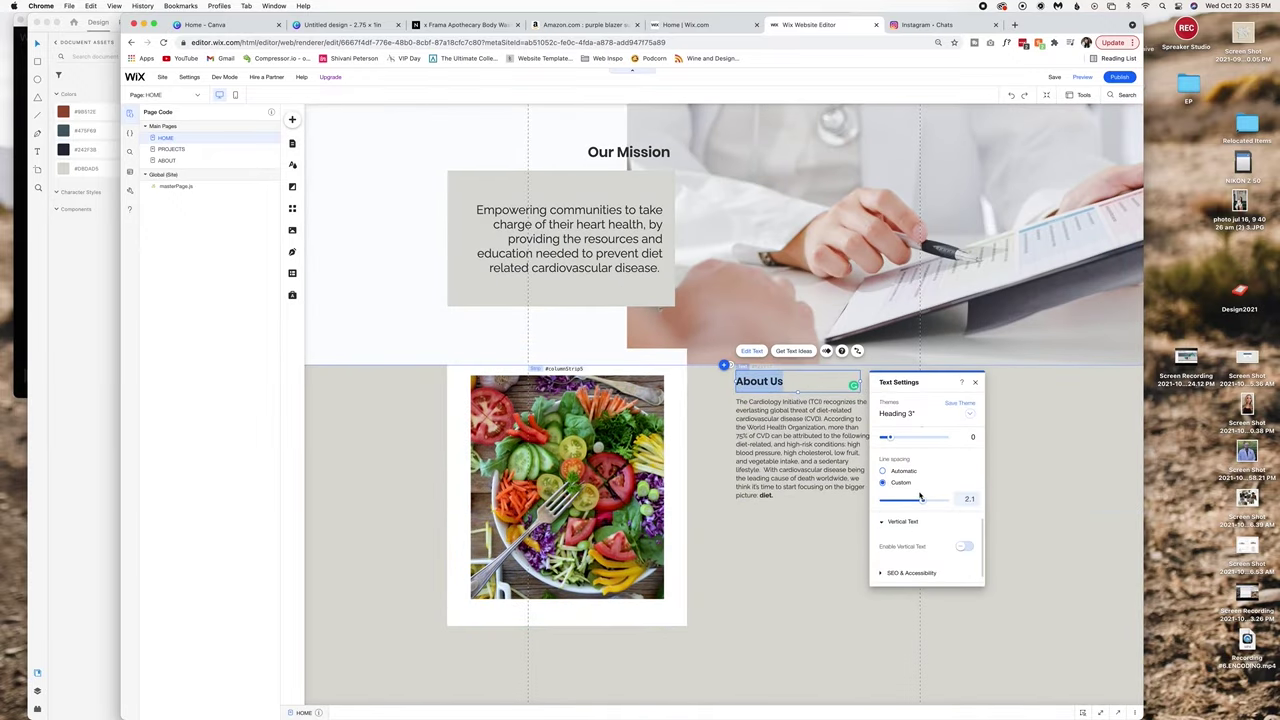
click(975, 382)
drag(730, 365, 788, 330)
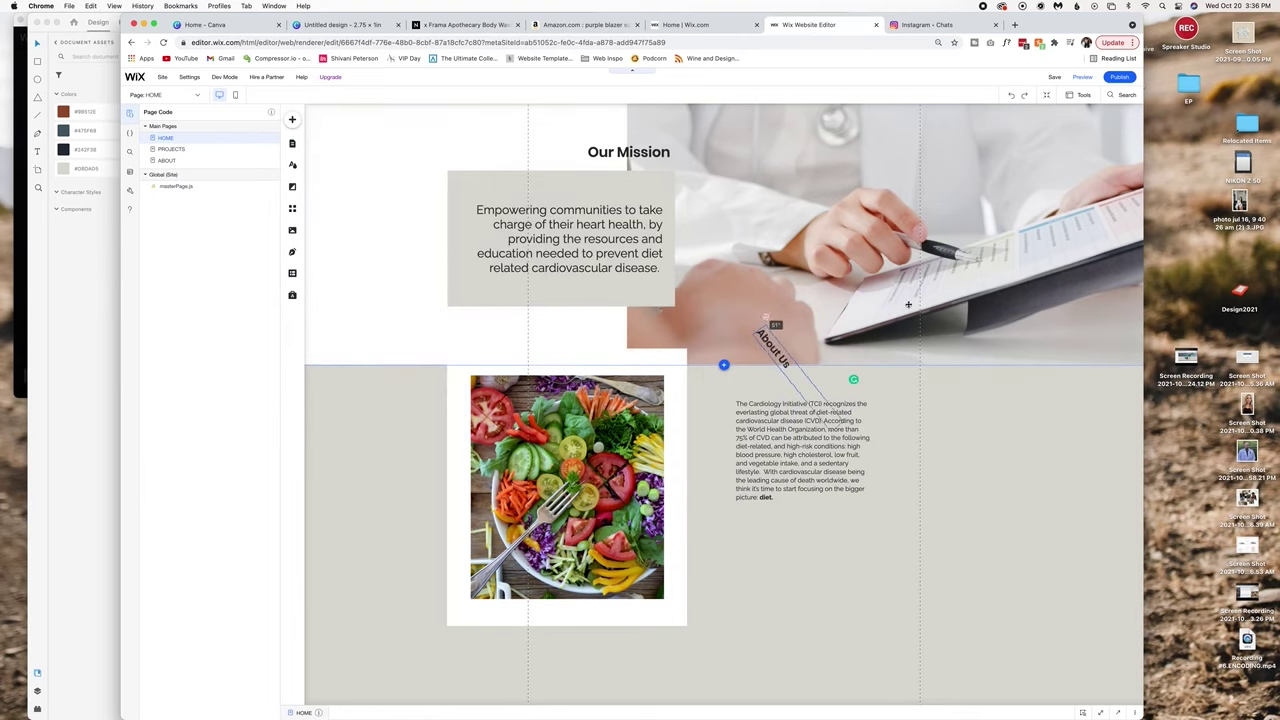
drag(998, 309, 778, 318)
click(1033, 506)
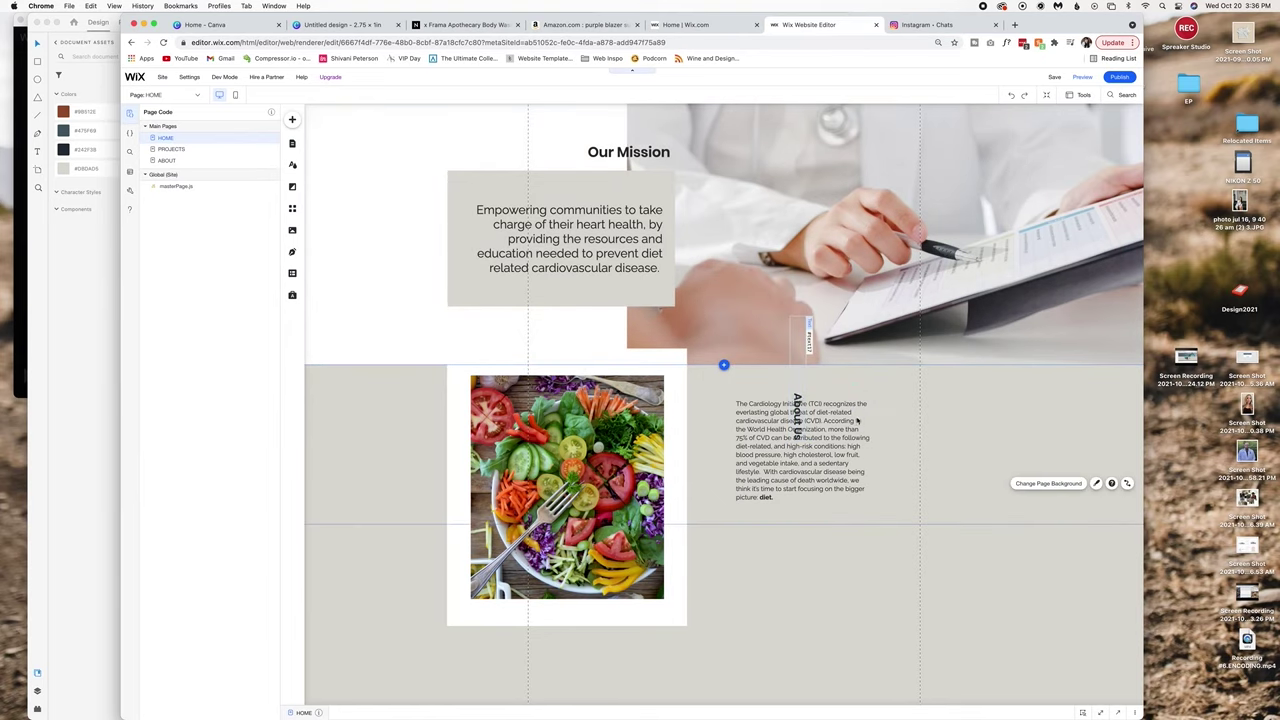
Drag the Cardiology paragraph lower and right into the strip beside the food photo.
drag(797, 415, 920, 510)
scroll(900, 567, down, 3)
scroll(900, 567, up, 2)
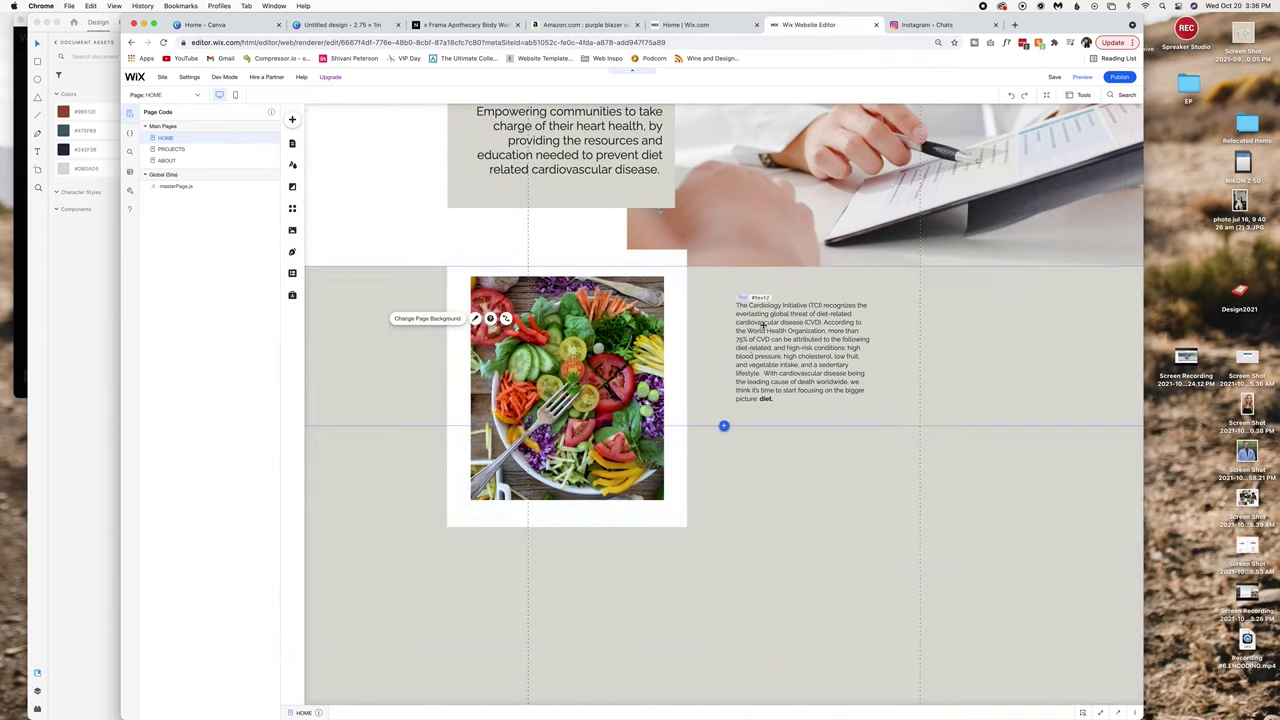
drag(800, 345, 723, 423)
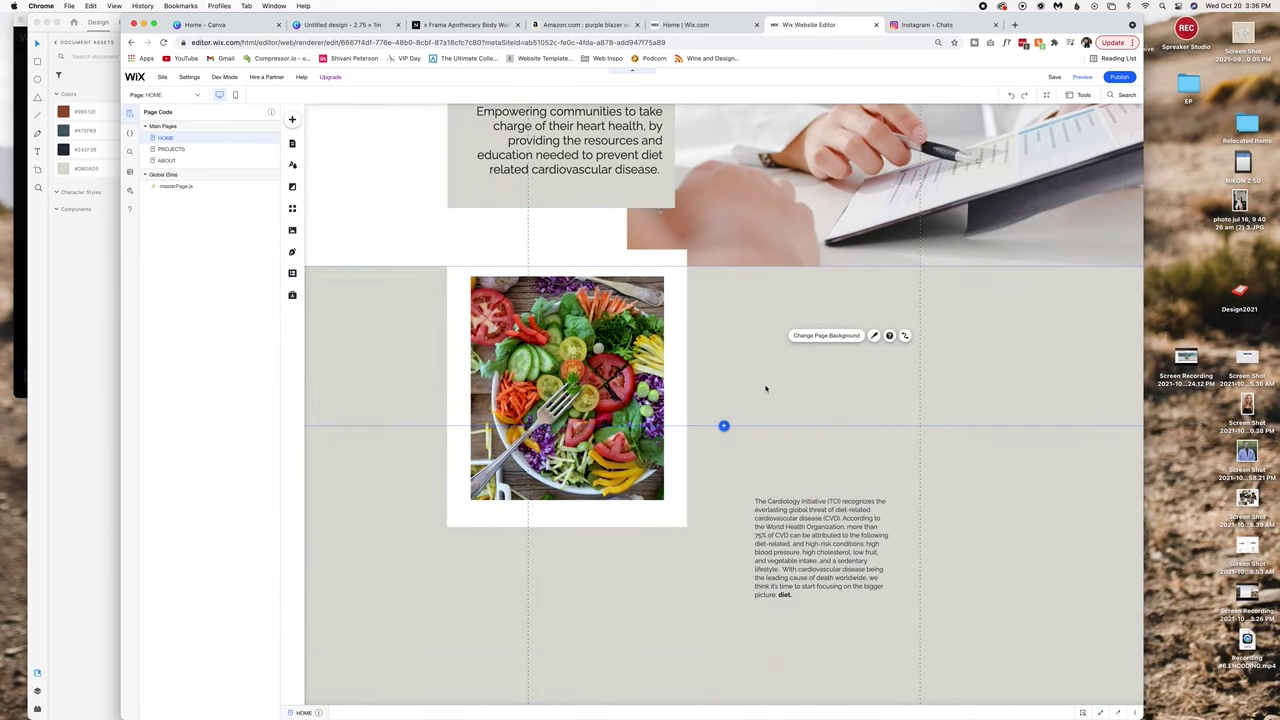
key(super+minus)
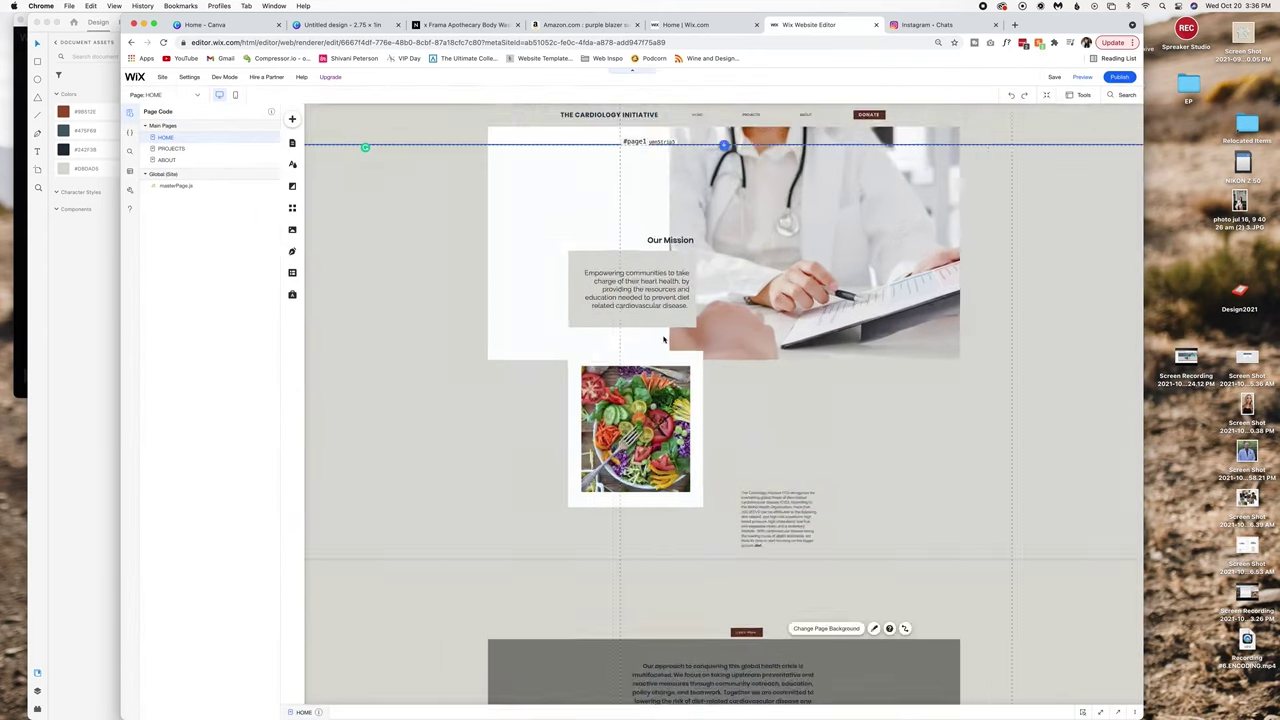
click(663, 340)
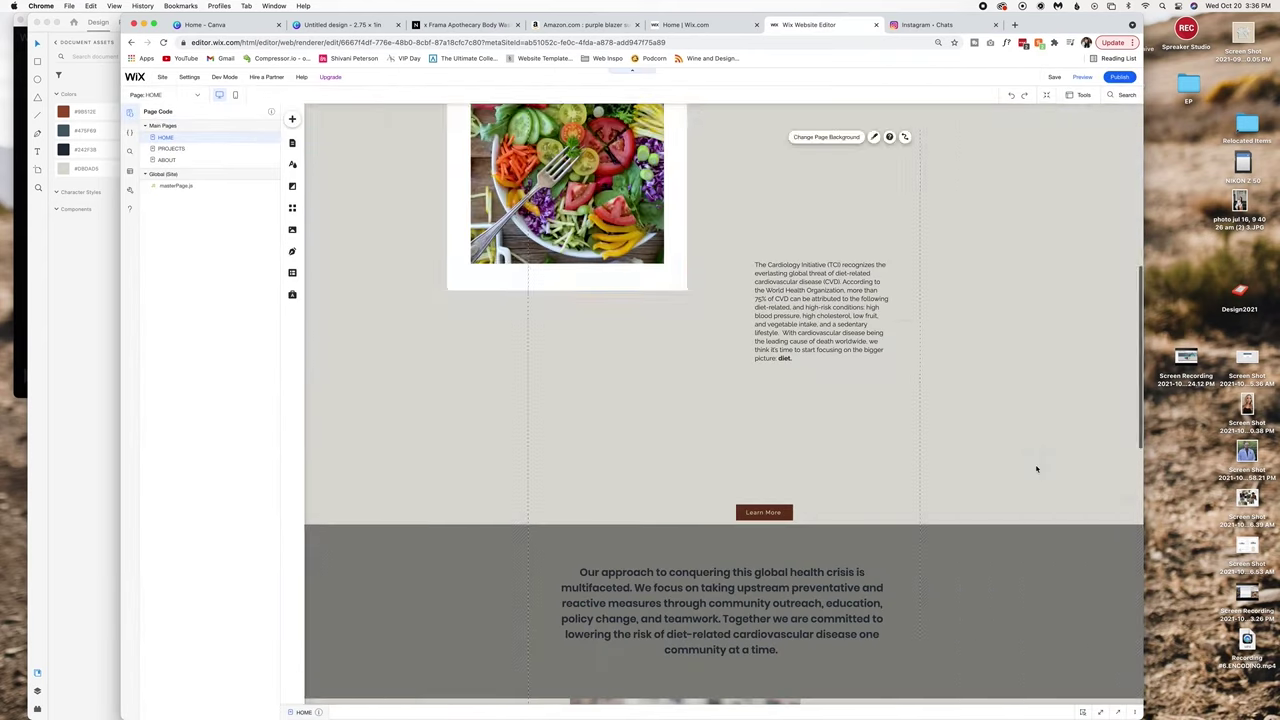
scroll(723, 189, up, 3)
Nudge the food photo slightly lower in the About Us strip.
key(super+minus)
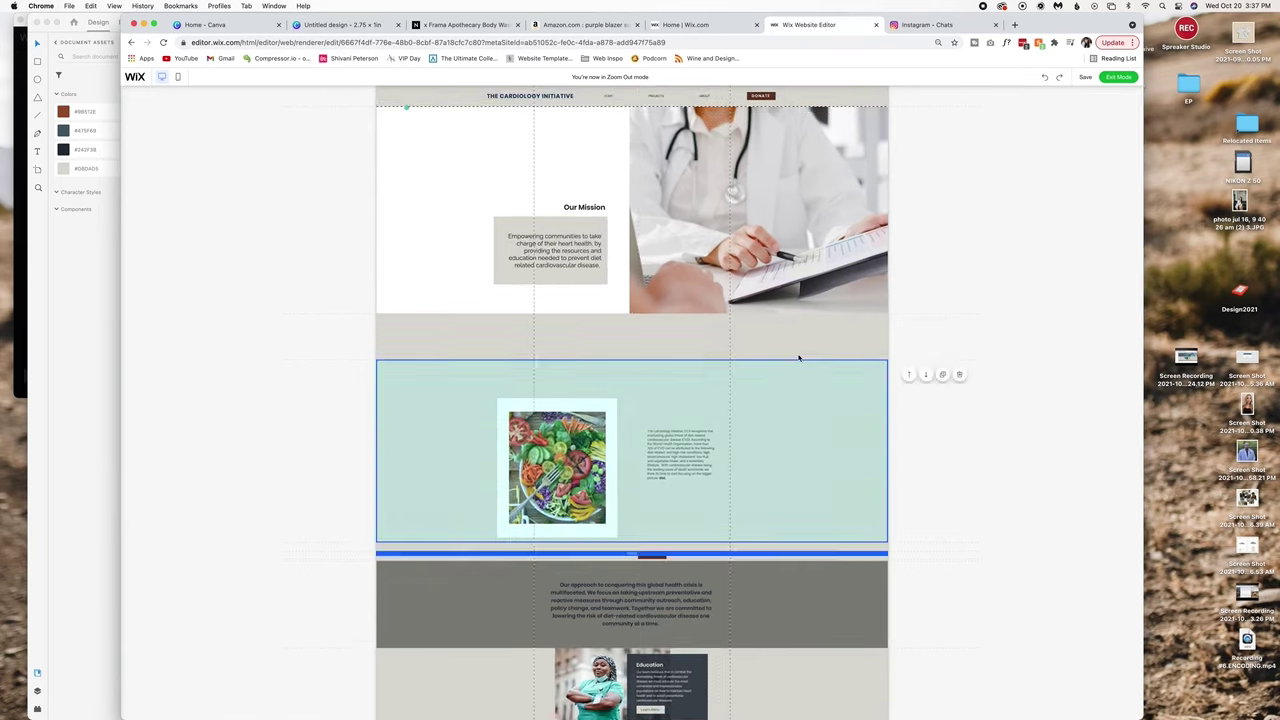
click(1117, 77)
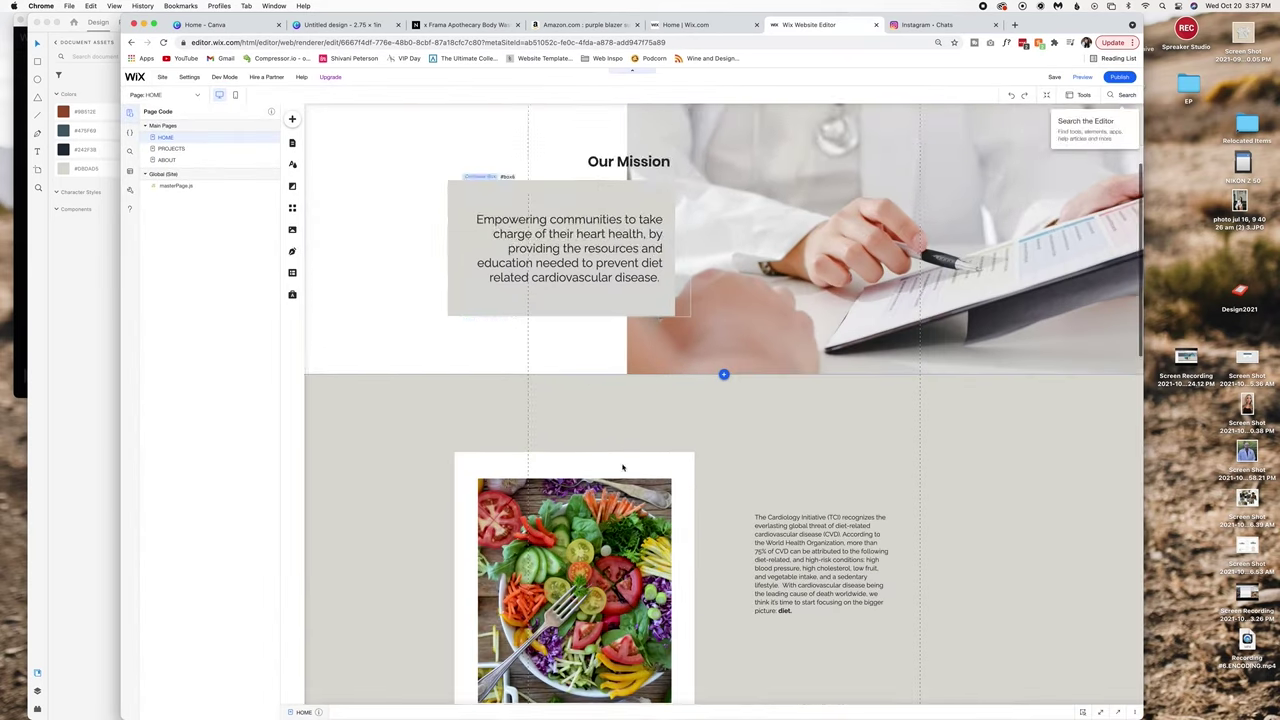
scroll(723, 400, down, 3)
click(598, 470)
drag(598, 470, 596, 498)
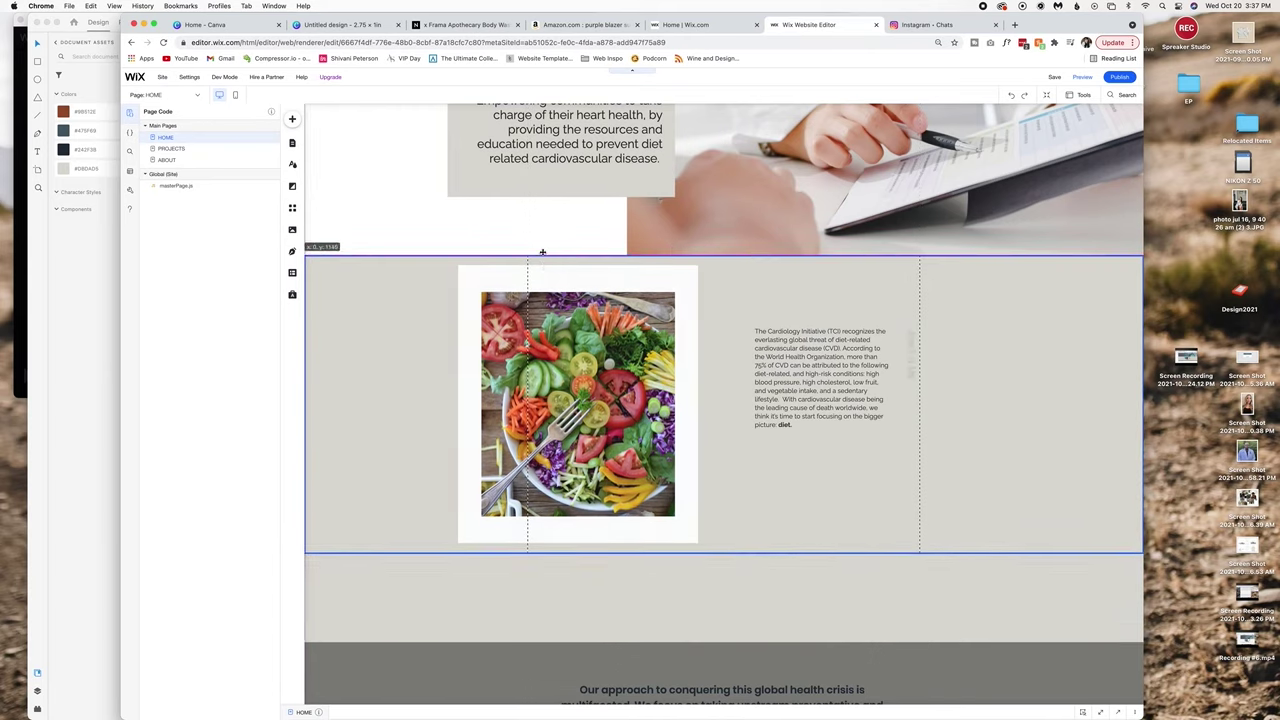
key(super+minus)
click(1097, 145)
scroll(700, 400, down, 4)
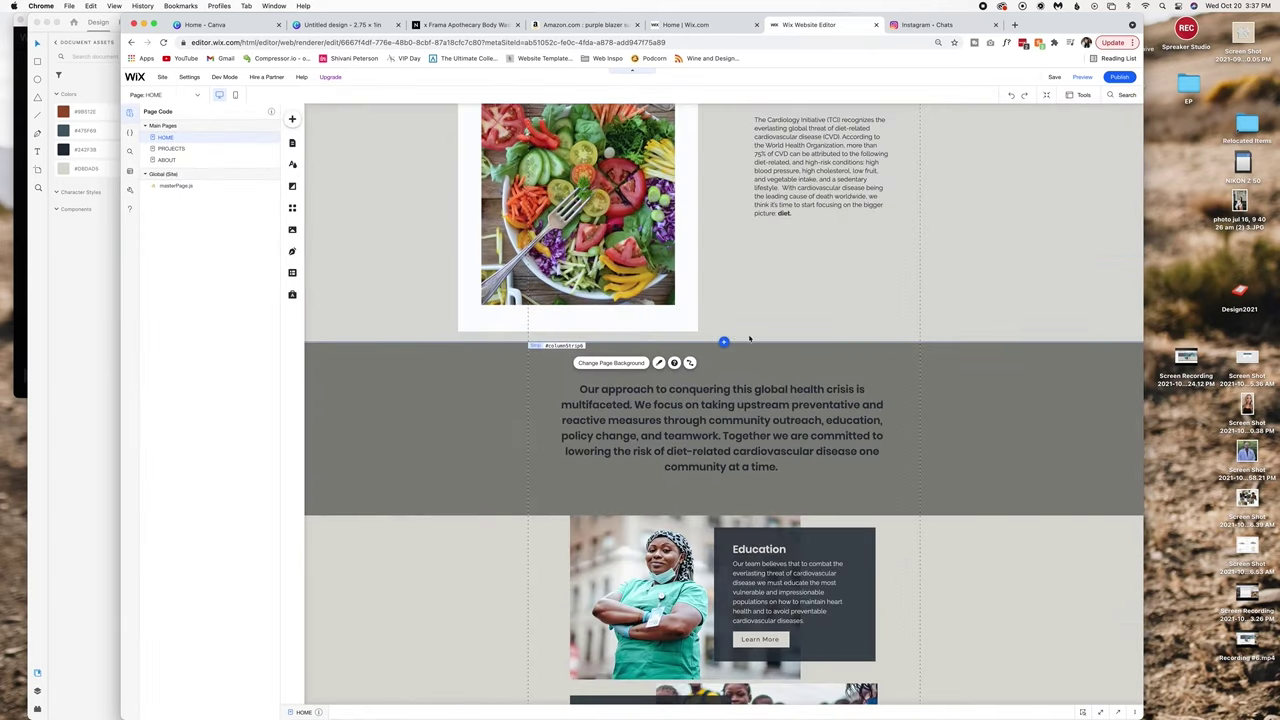
scroll(700, 400, up, 2)
Add the home header stethoscope photo and place it beside the food photo.
click(603, 376)
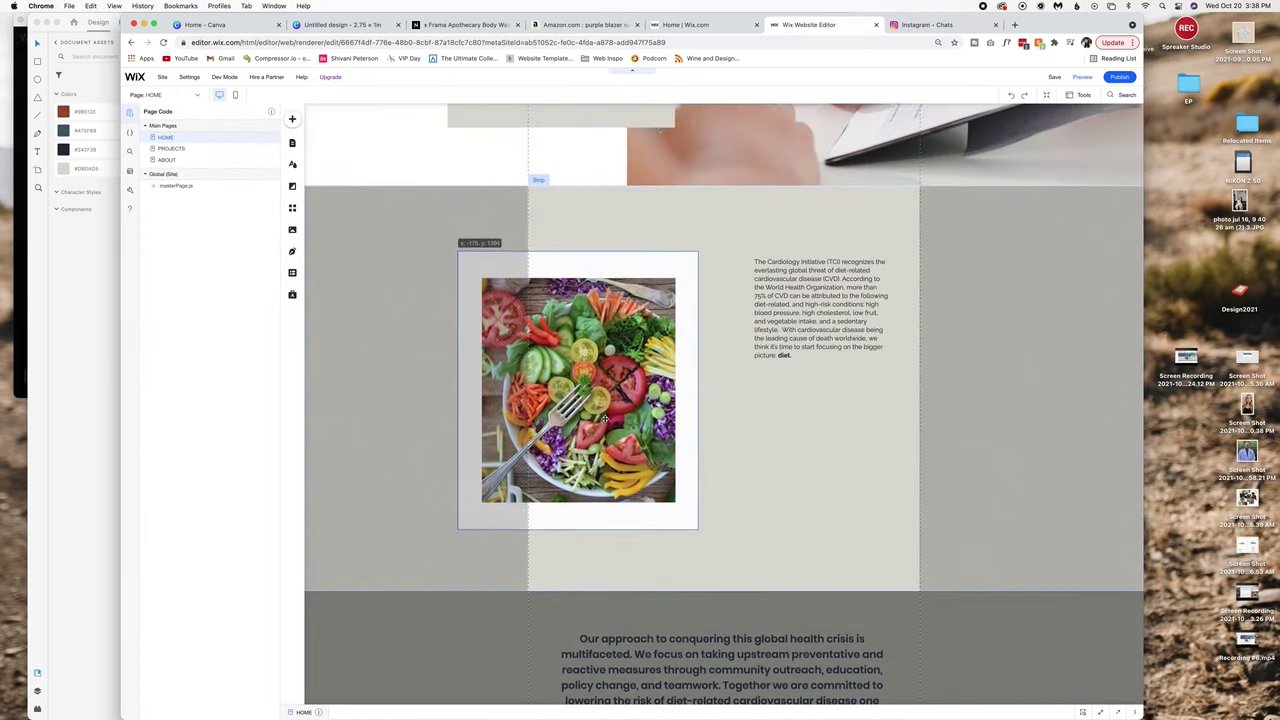
double_click(460, 338)
double_click(460, 338)
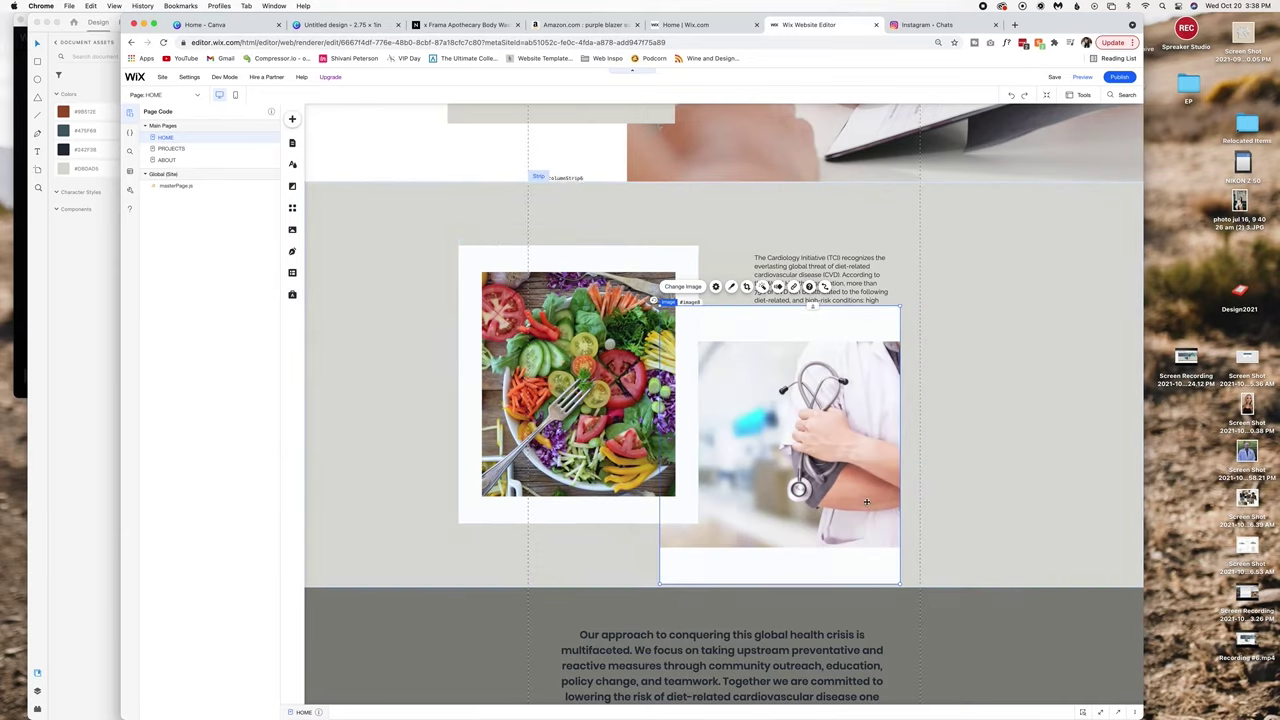
scroll(700, 400, up, 2)
mouse_move(830, 560)
mouse_down()
mouse_move(838, 572)
mouse_move(847, 557)
mouse_up()
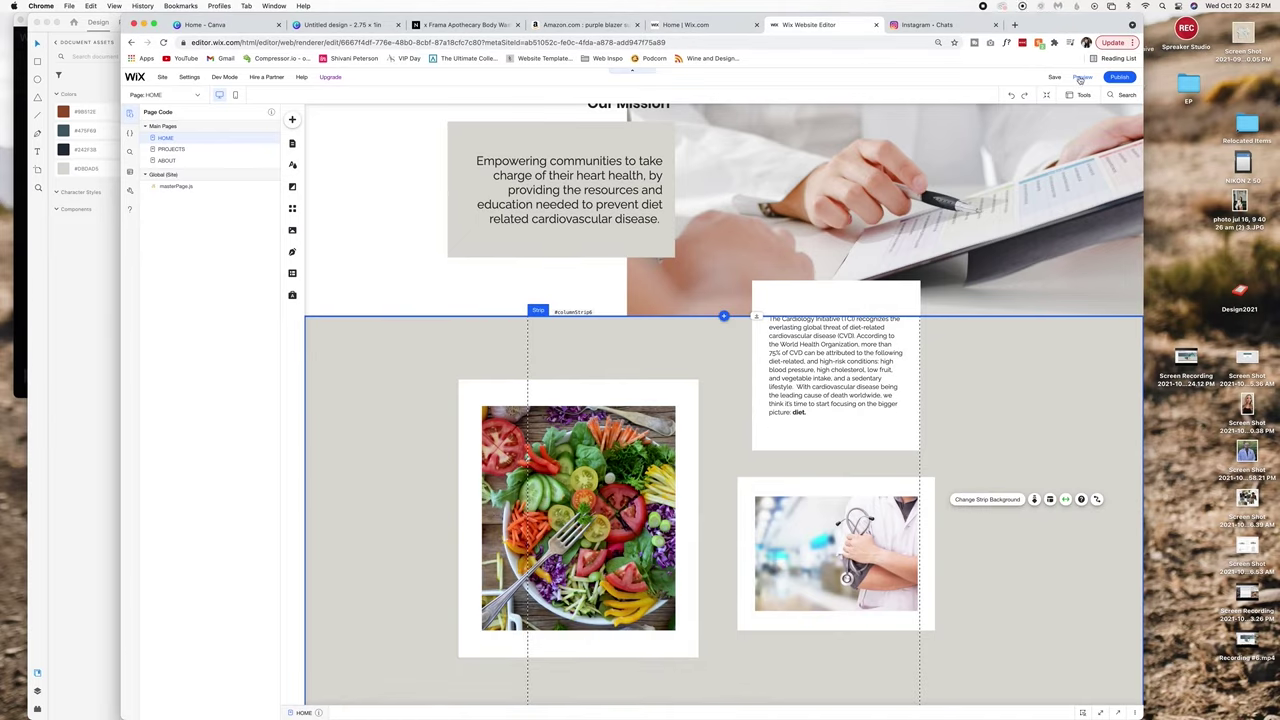
click(1082, 77)
scroll(943, 273, down, 2)
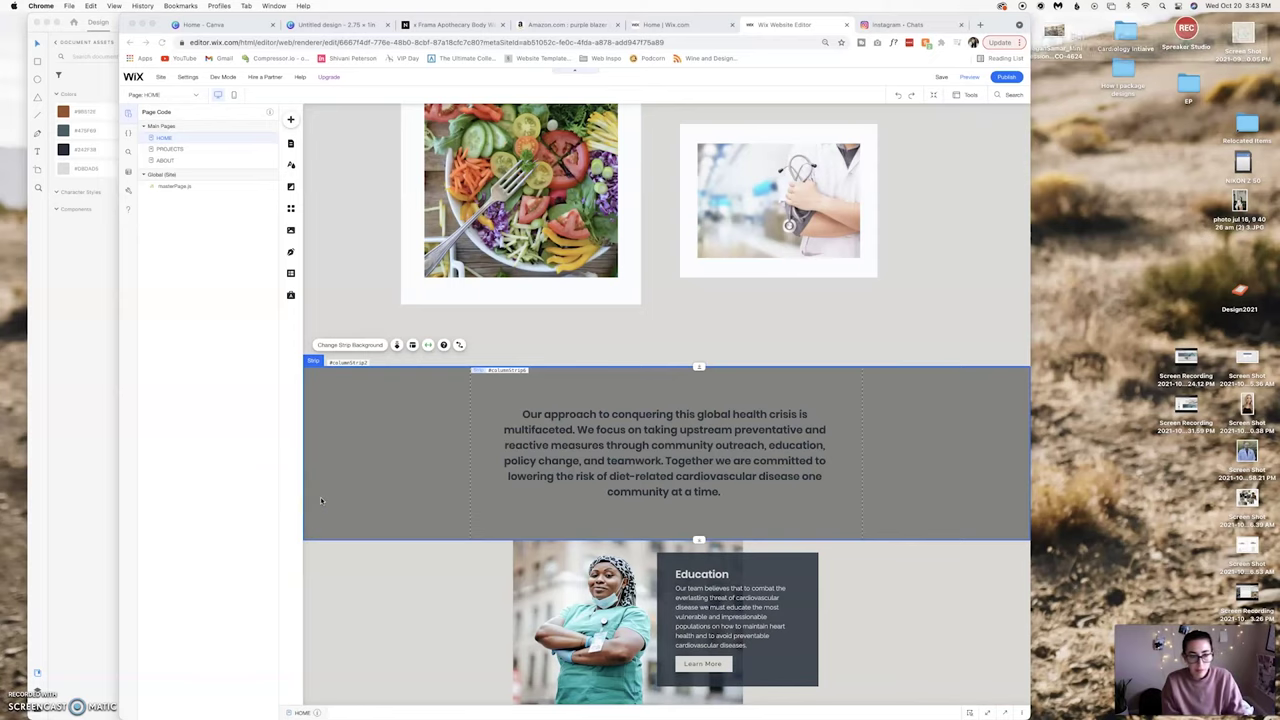
click(580, 489)
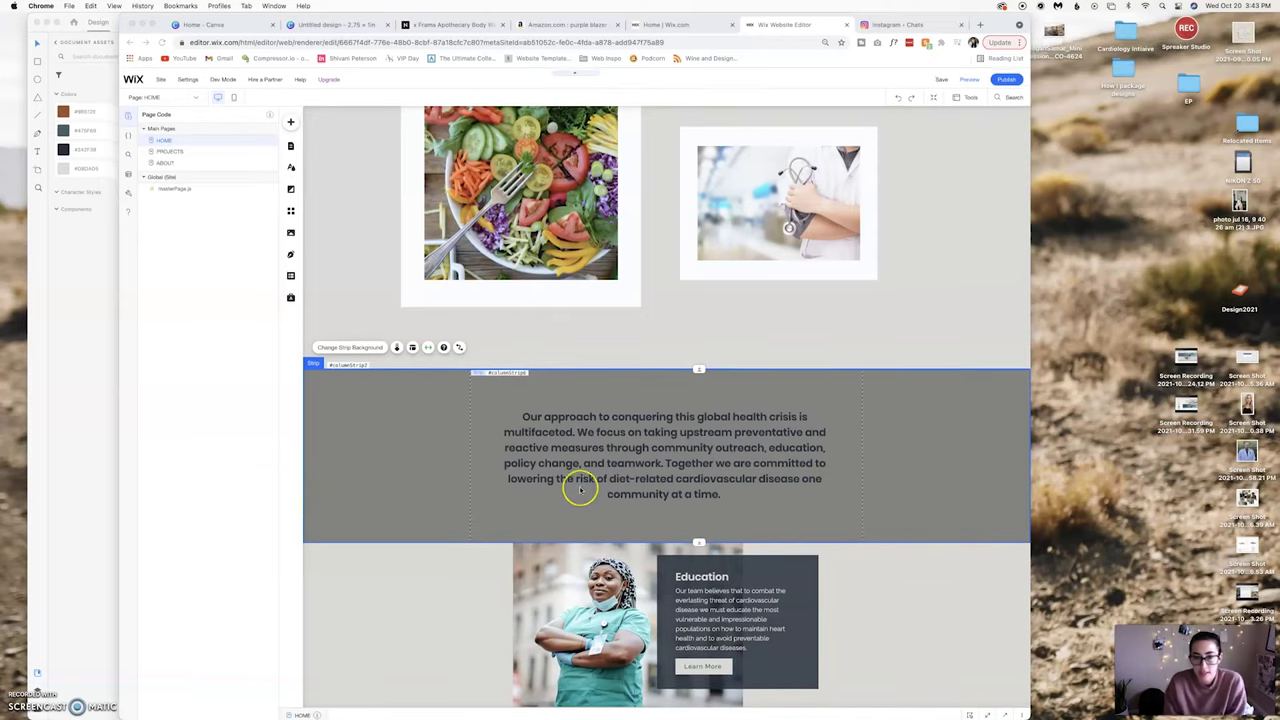
scroll(580, 489, up, 4)
scroll(580, 489, up, 2)
scroll(580, 489, down, 3)
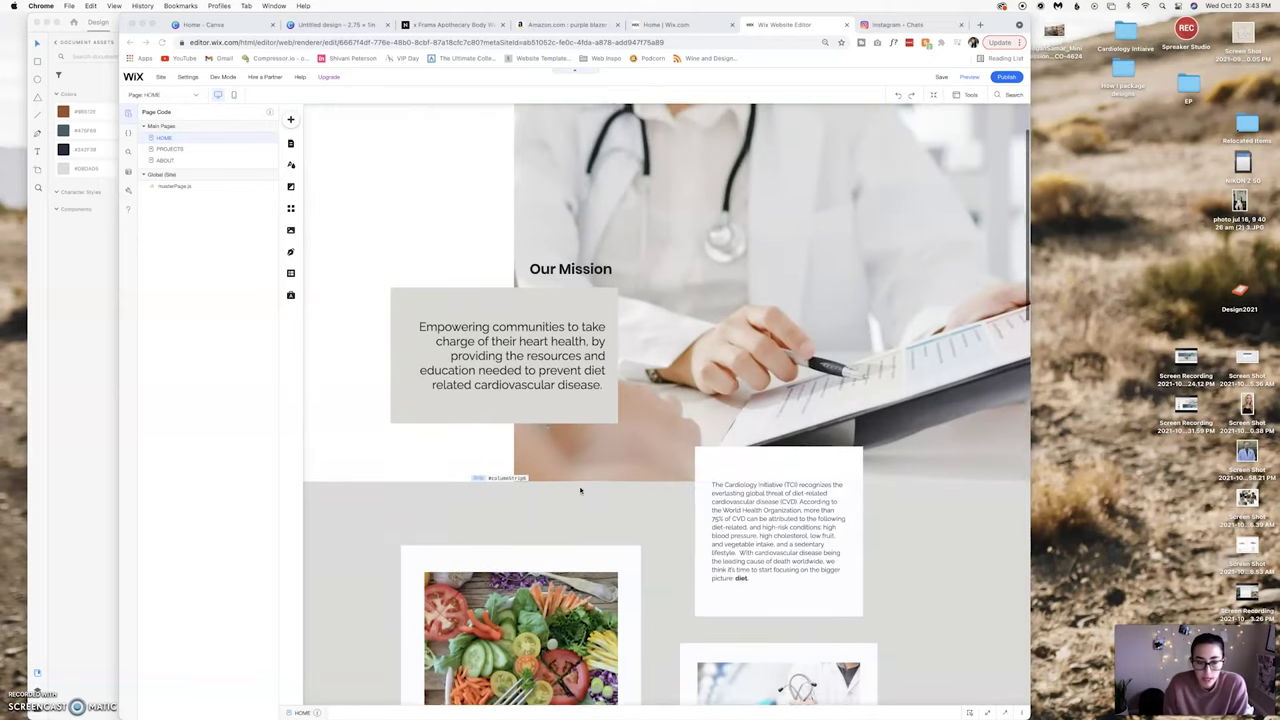
scroll(580, 489, down, 5)
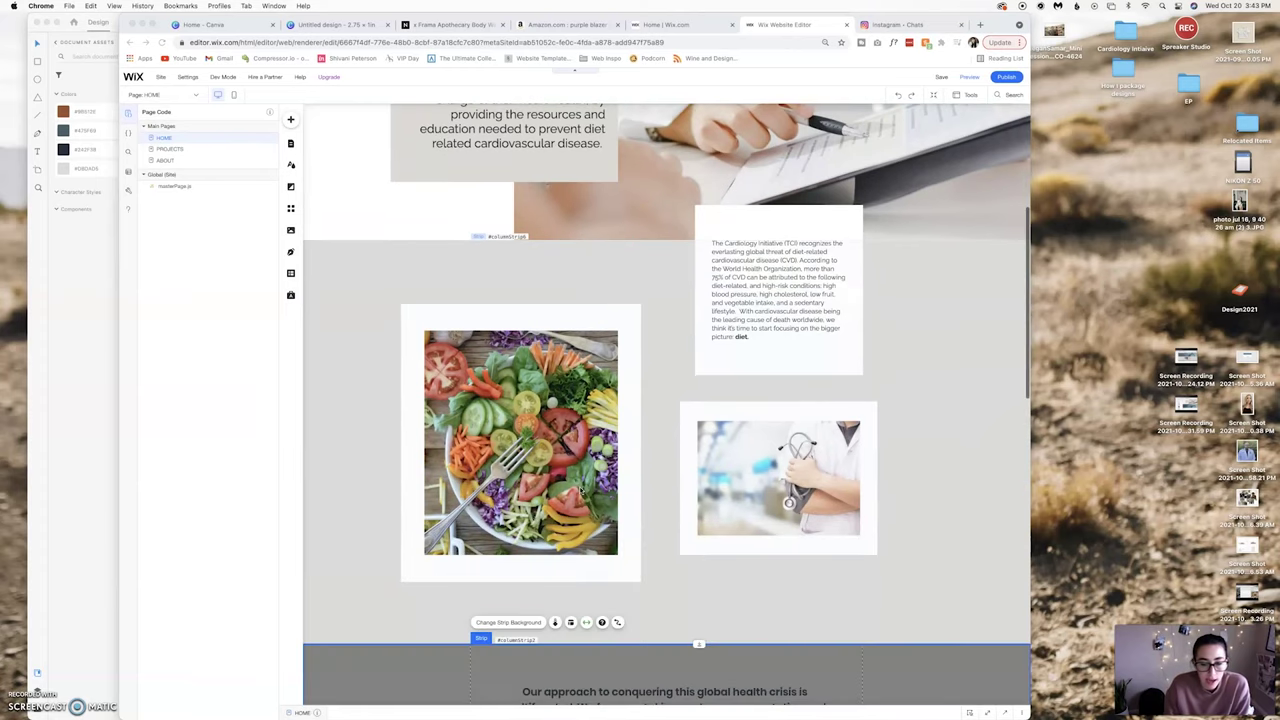
scroll(580, 489, down, 1)
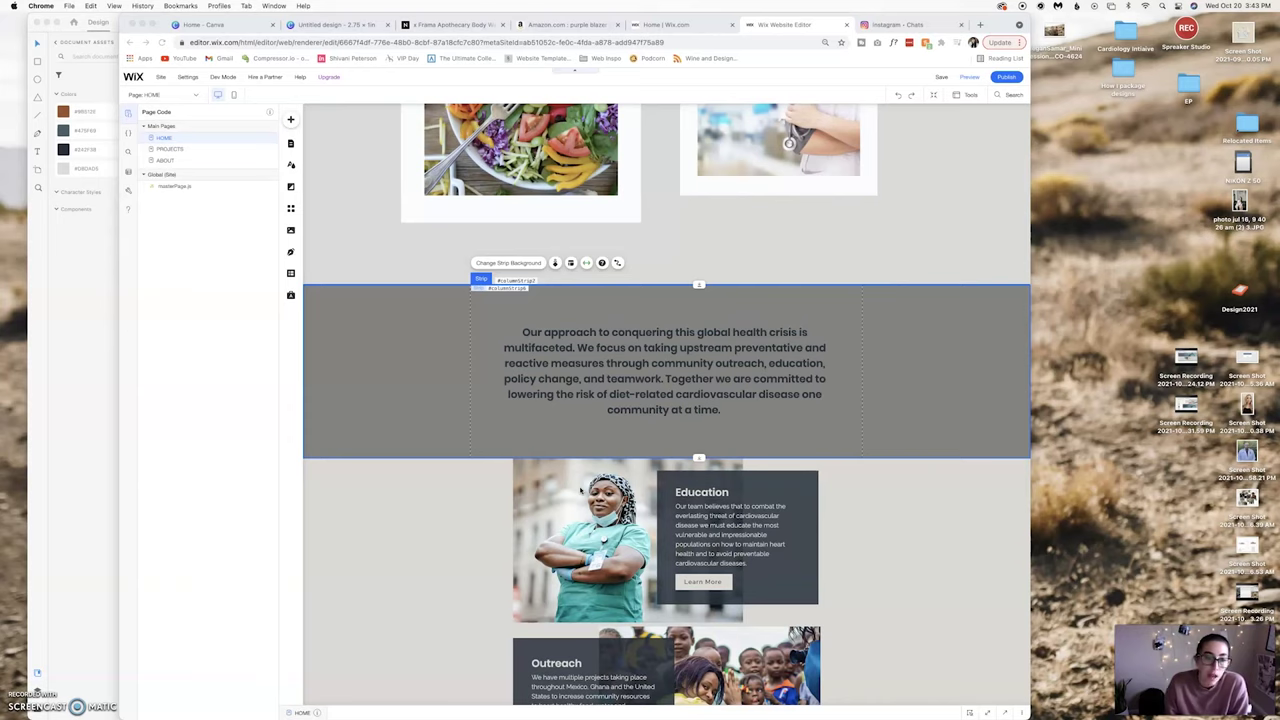
Select the dark Our approach section background in the XD design.
click(59, 560)
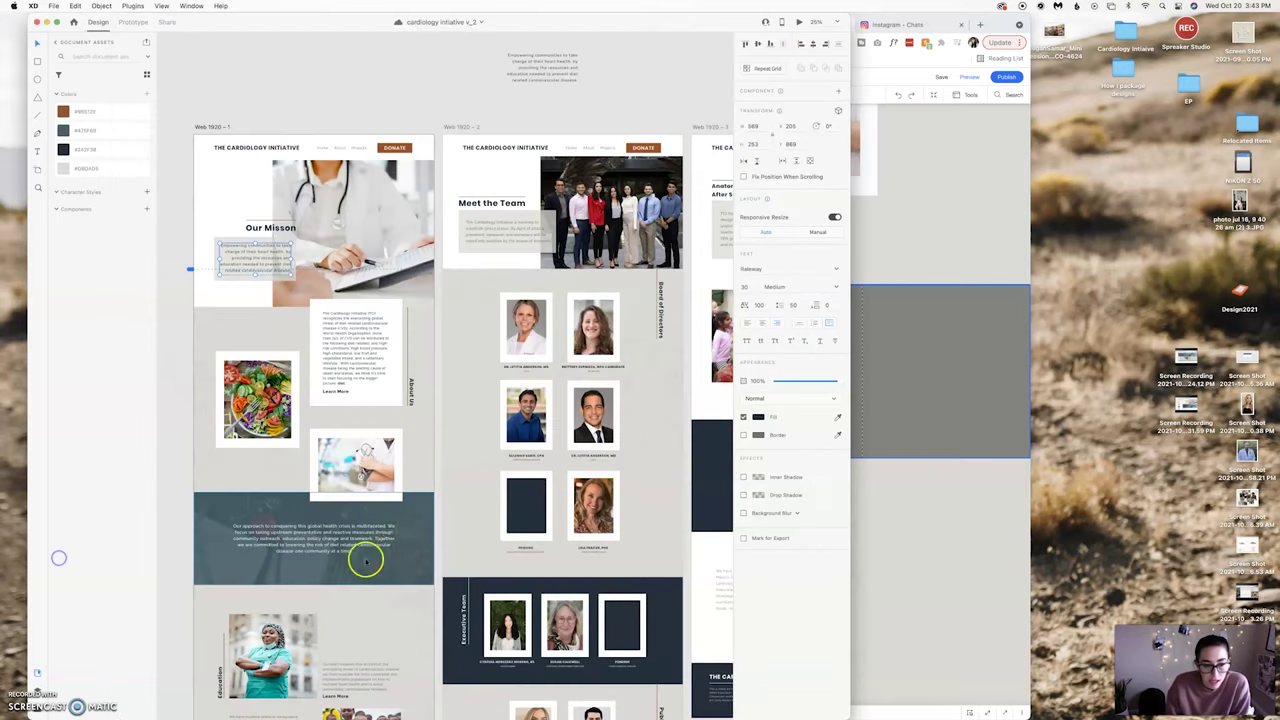
scroll(391, 546, up, 5)
scroll(393, 553, down, 2)
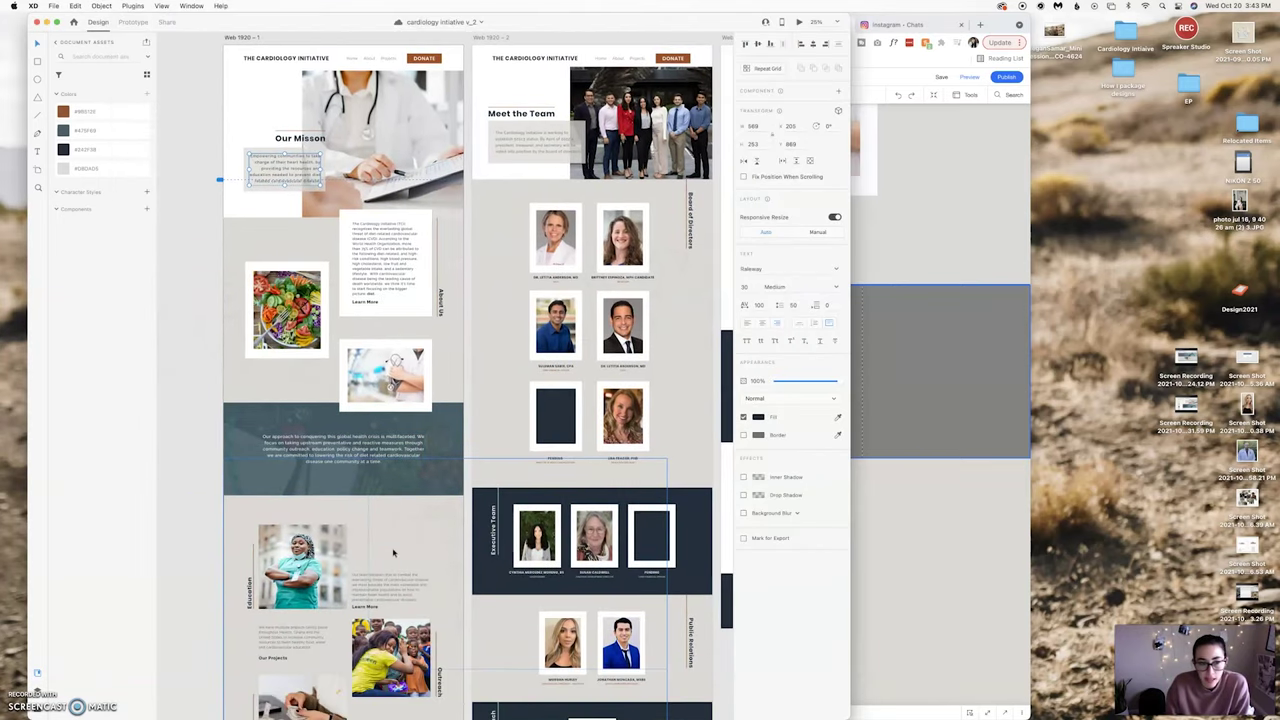
click(199, 477)
click(240, 451)
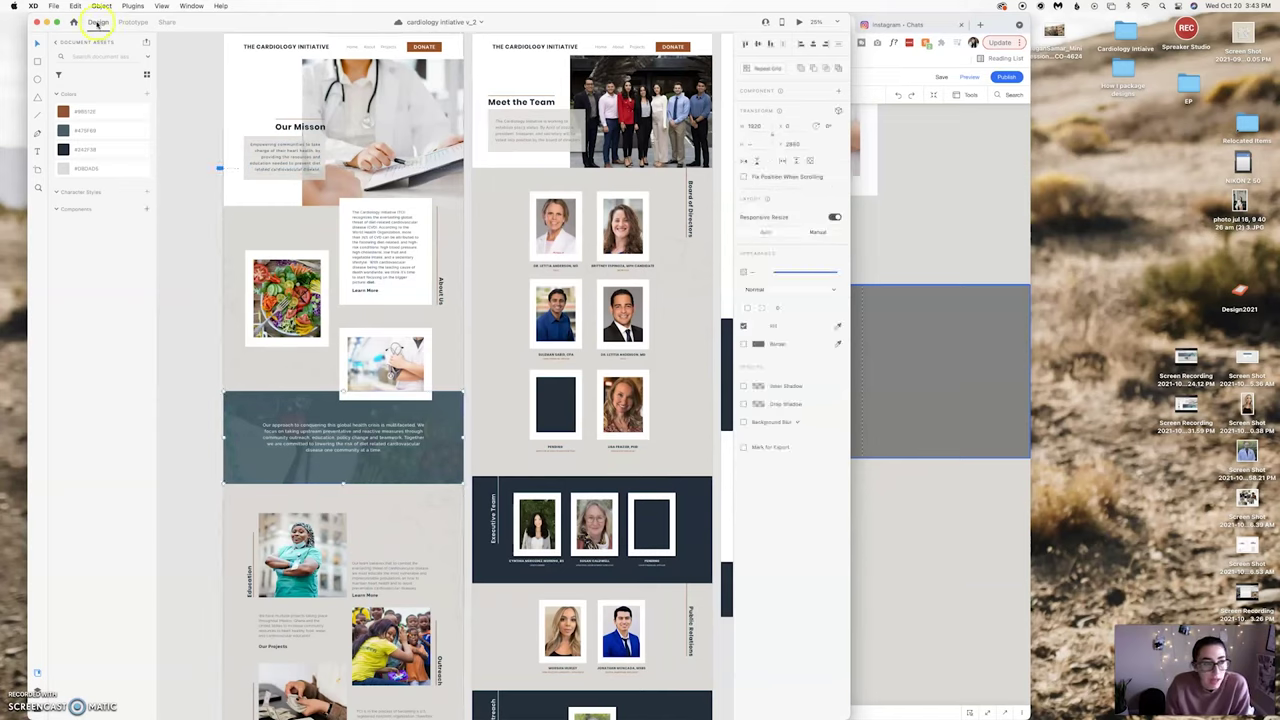
Export the selection as PNG Group 57 into the WEB IMAGES folder.
click(57, 5)
mouse_move(80, 175)
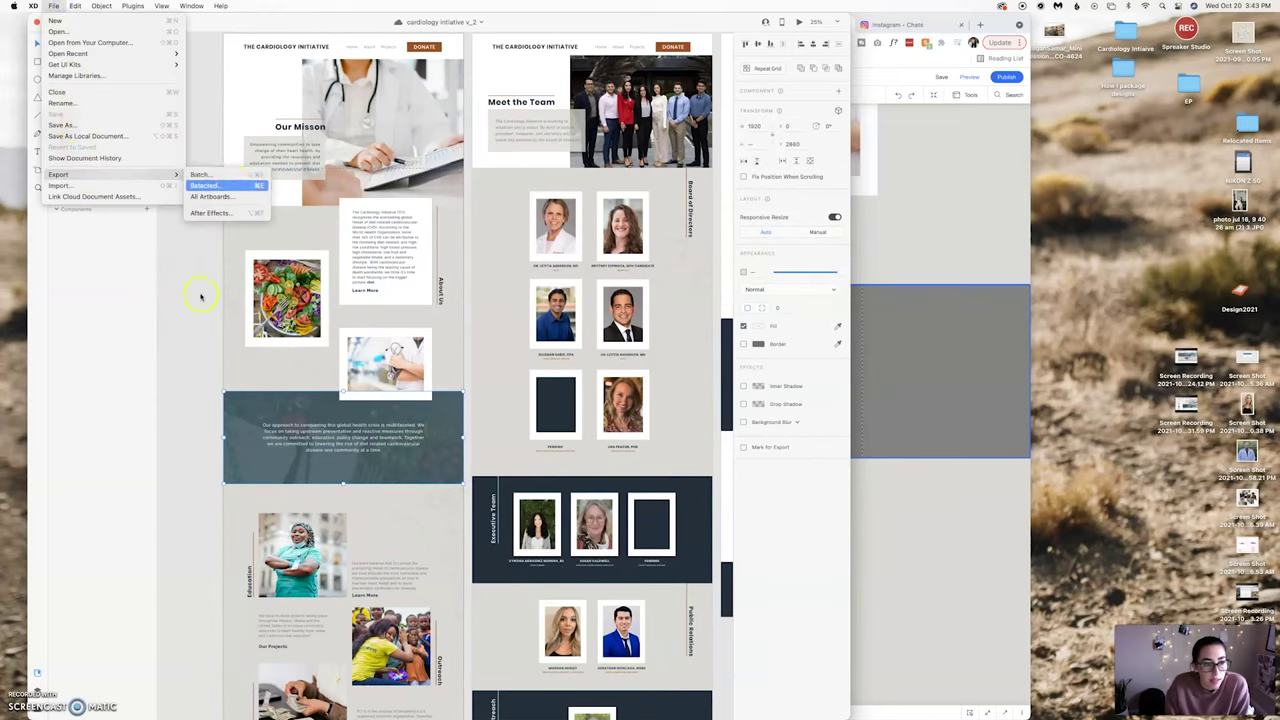
click(254, 466)
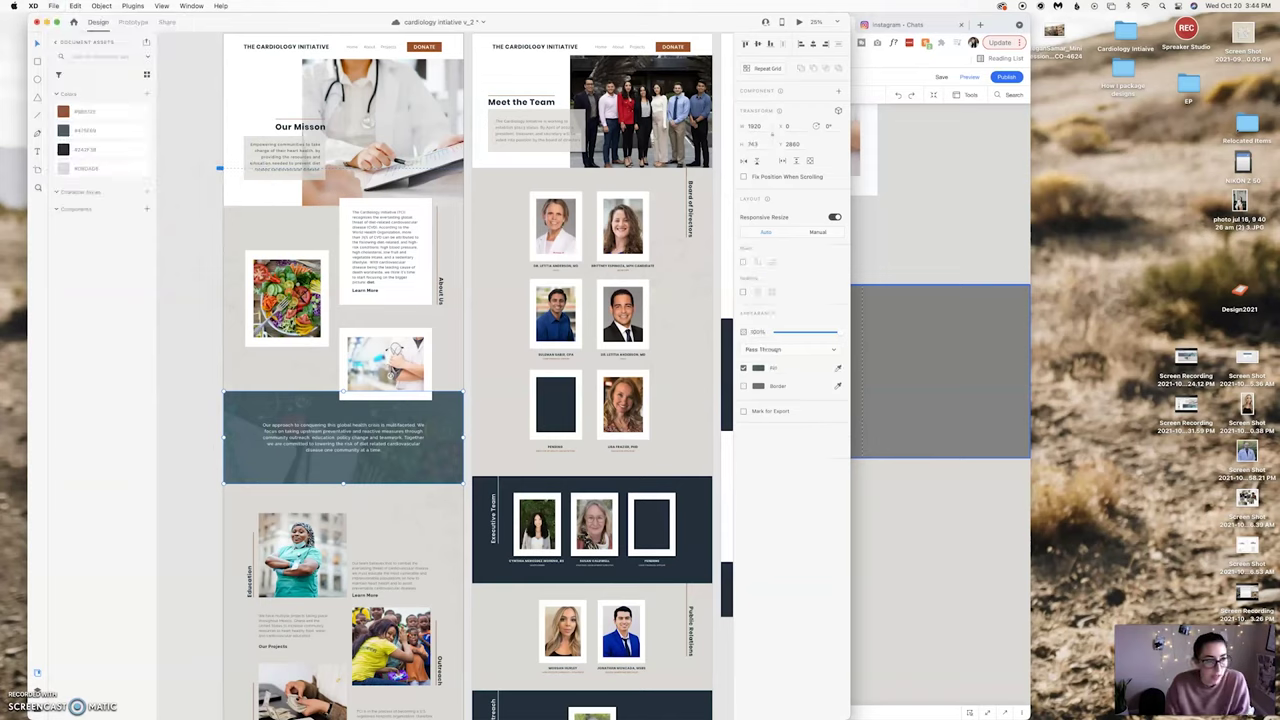
click(52, 5)
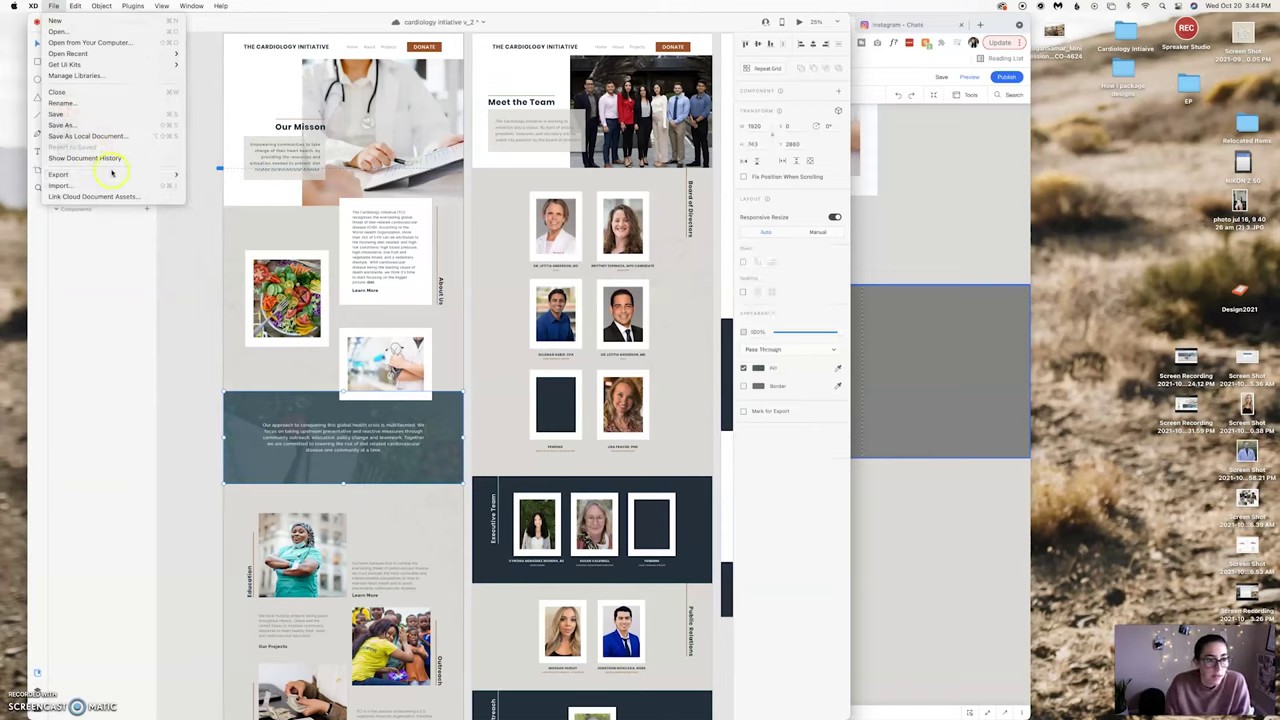
mouse_move(112, 174)
click(205, 185)
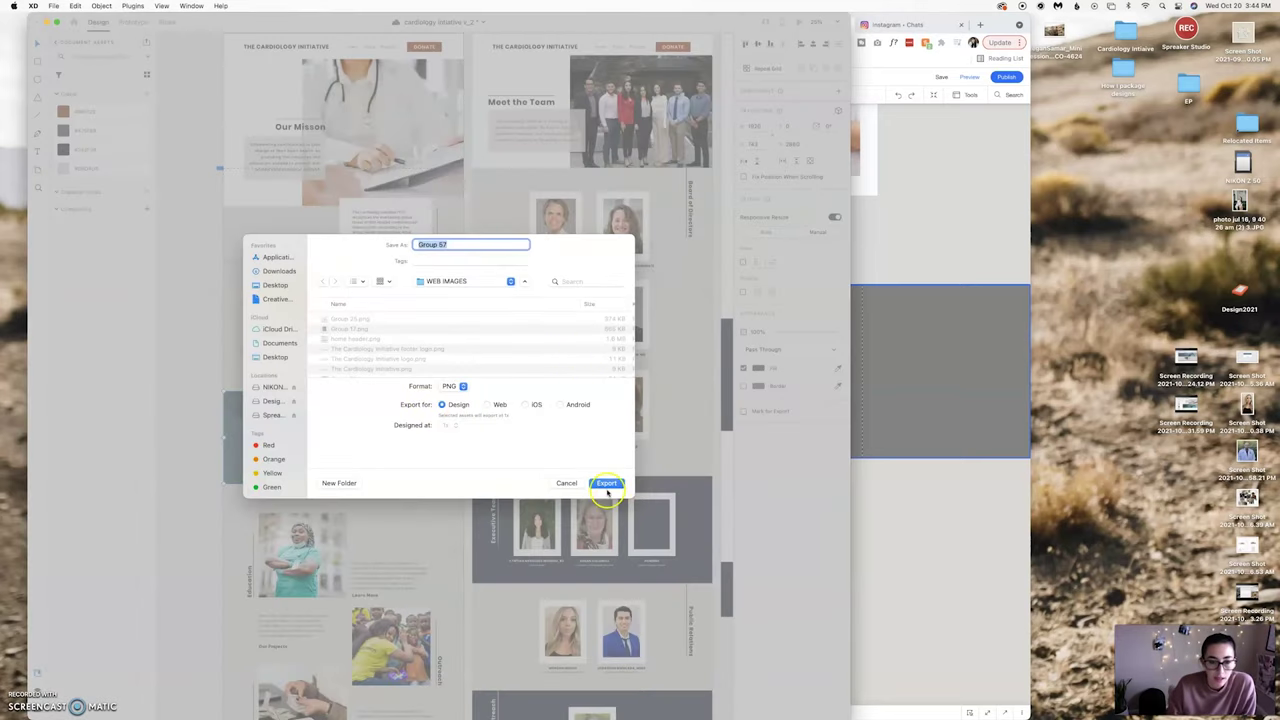
click(606, 484)
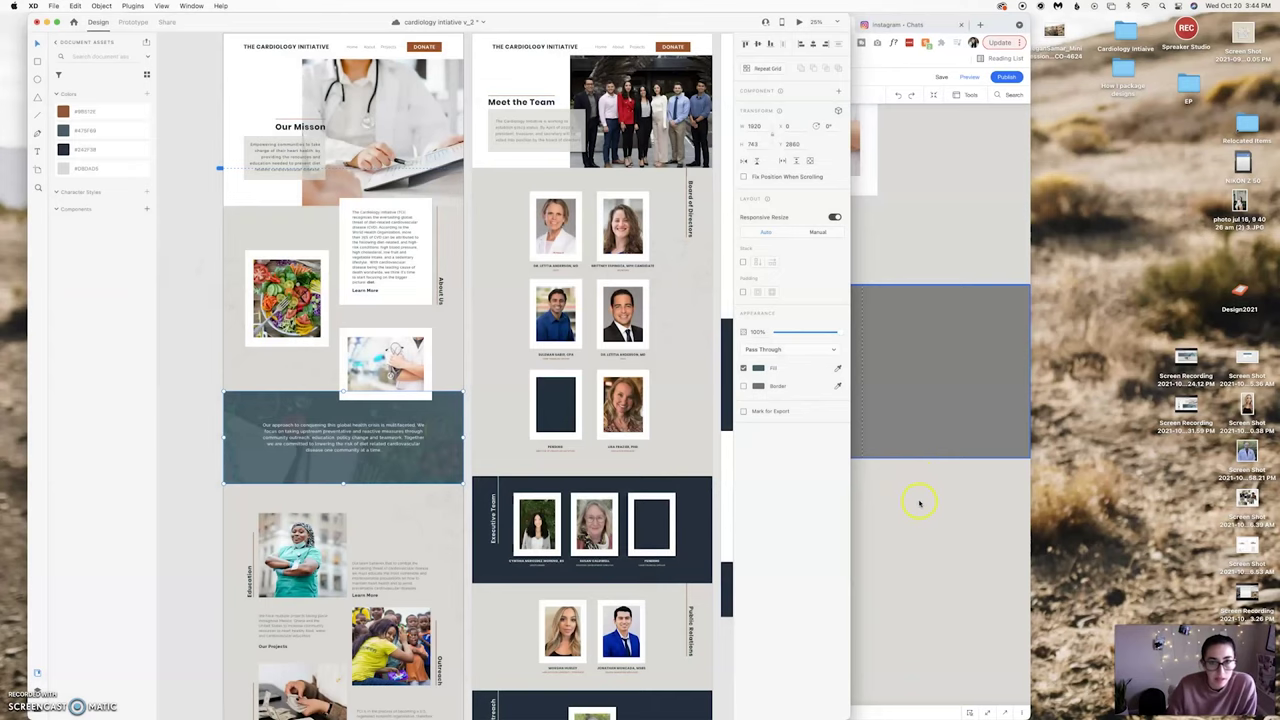
Insert a black Classic strip below the Our approach text and select it in Zoom Out.
click(903, 456)
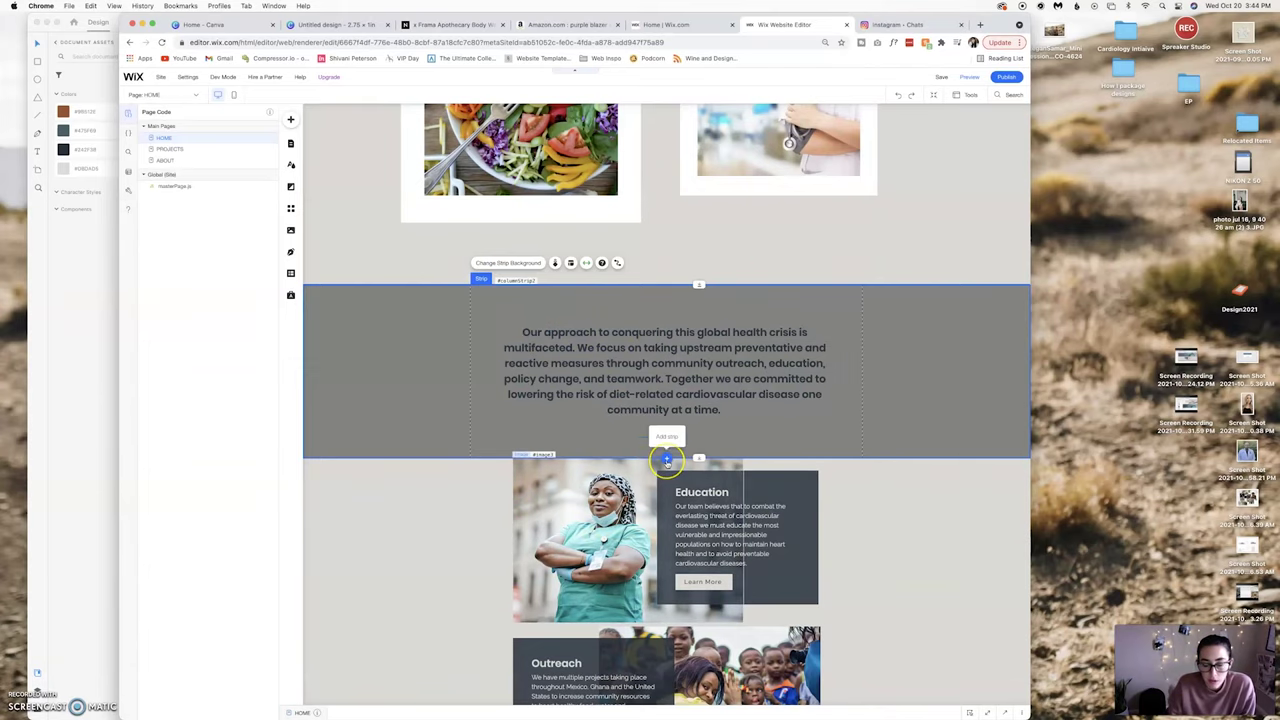
scroll(666, 461, down, 3)
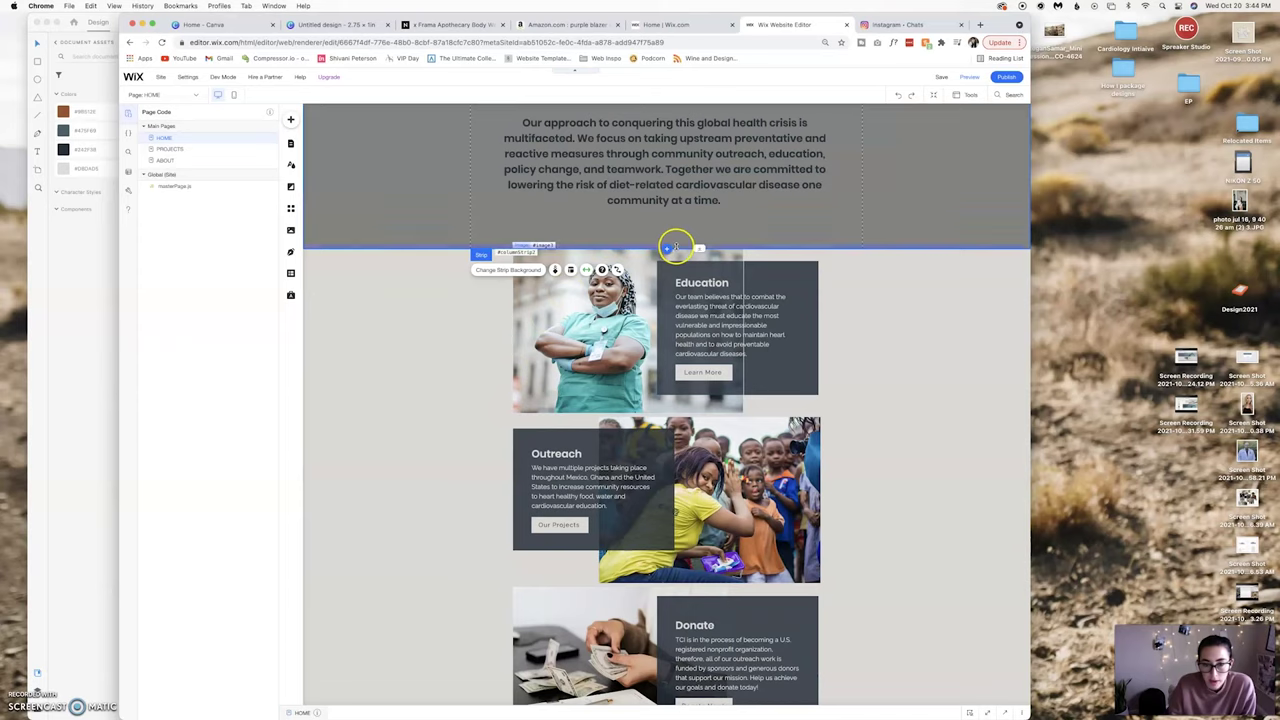
click(665, 249)
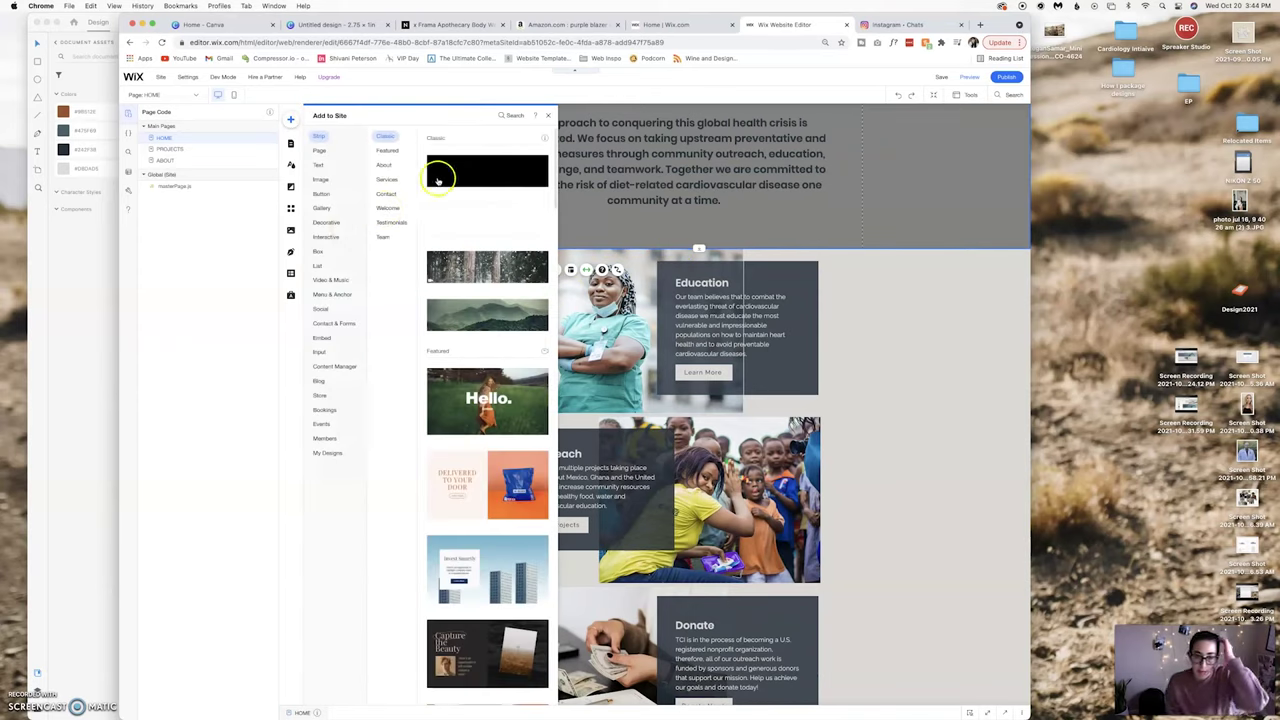
click(485, 180)
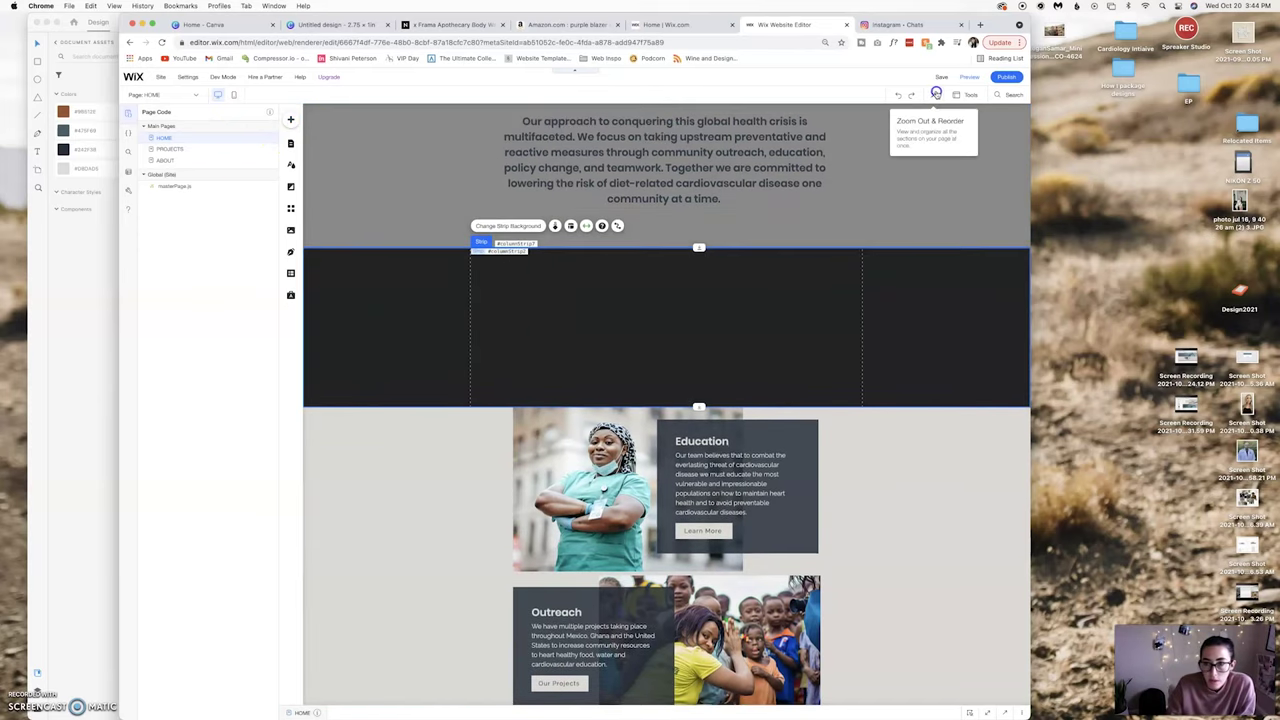
click(936, 94)
click(641, 662)
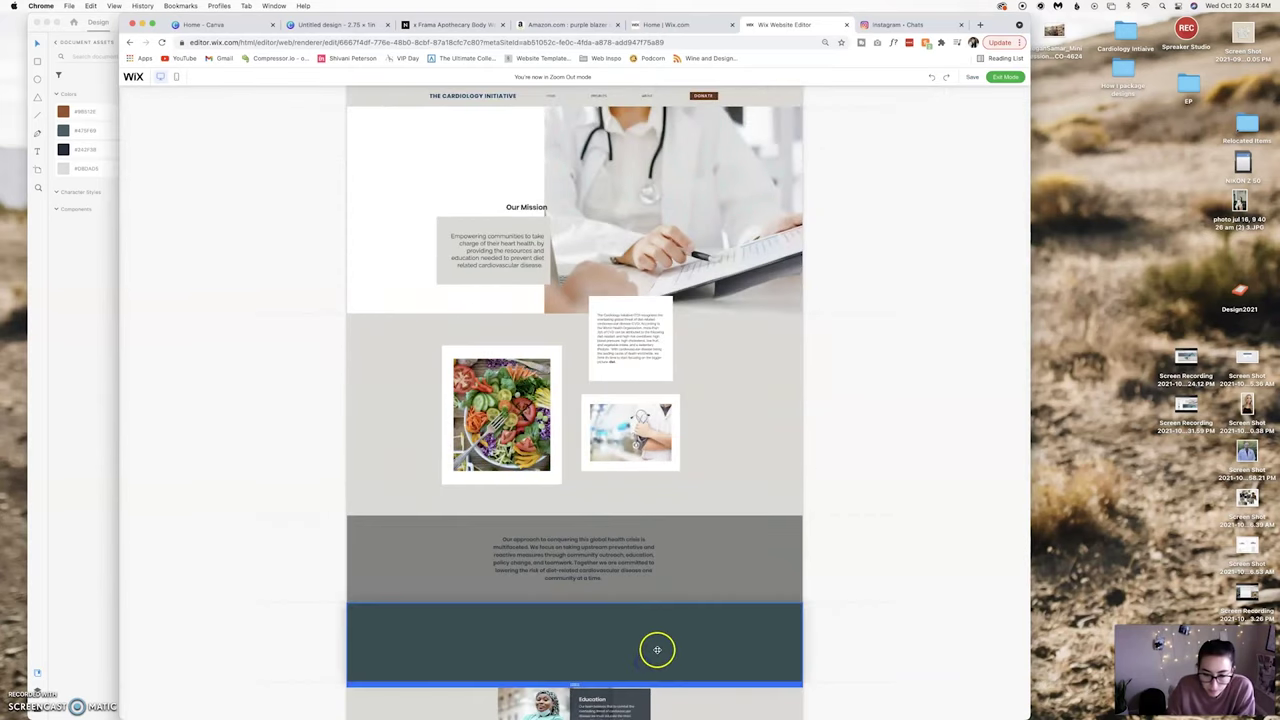
Delete the new dark strip, exit Zoom Out, and close the Add panel without adding.
click(874, 618)
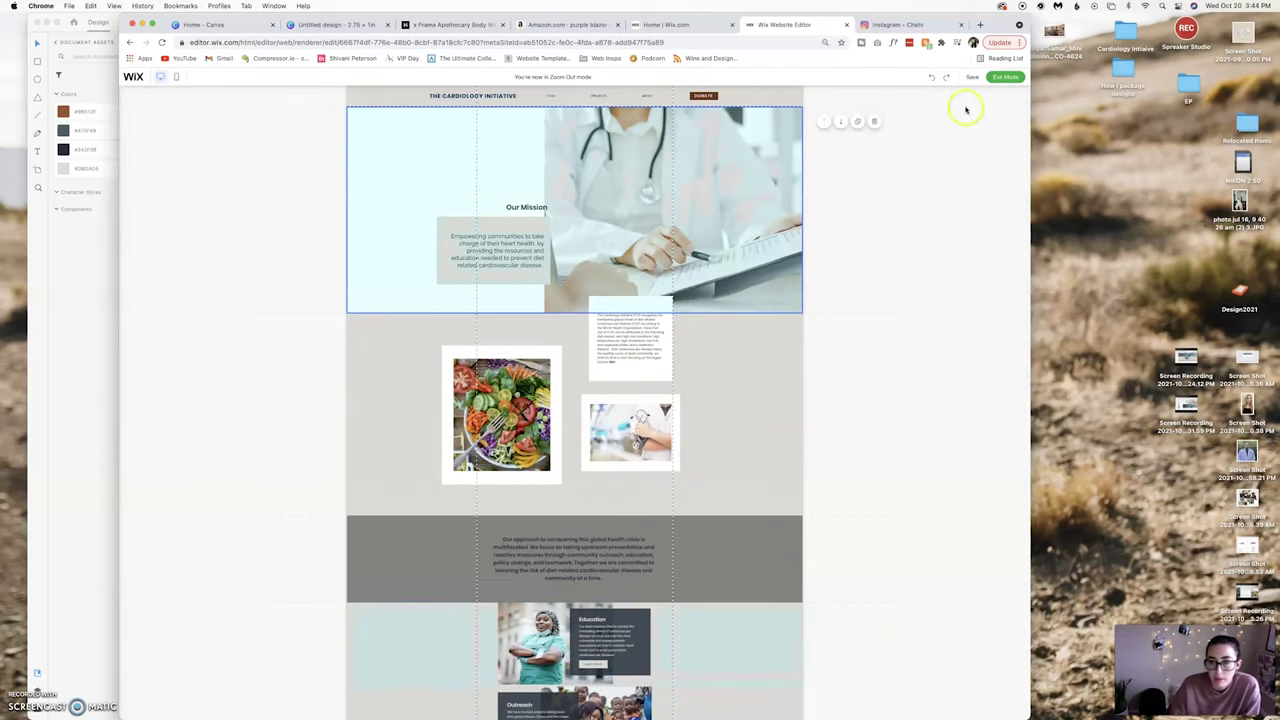
click(1004, 78)
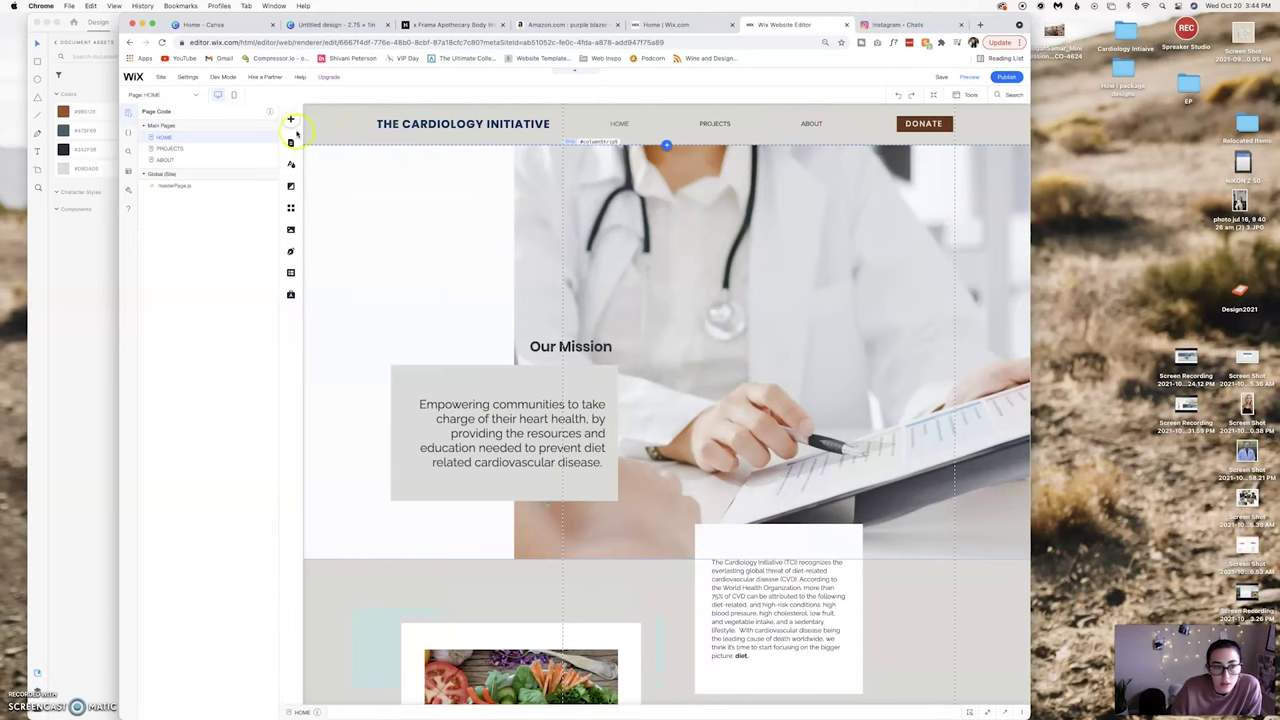
click(291, 120)
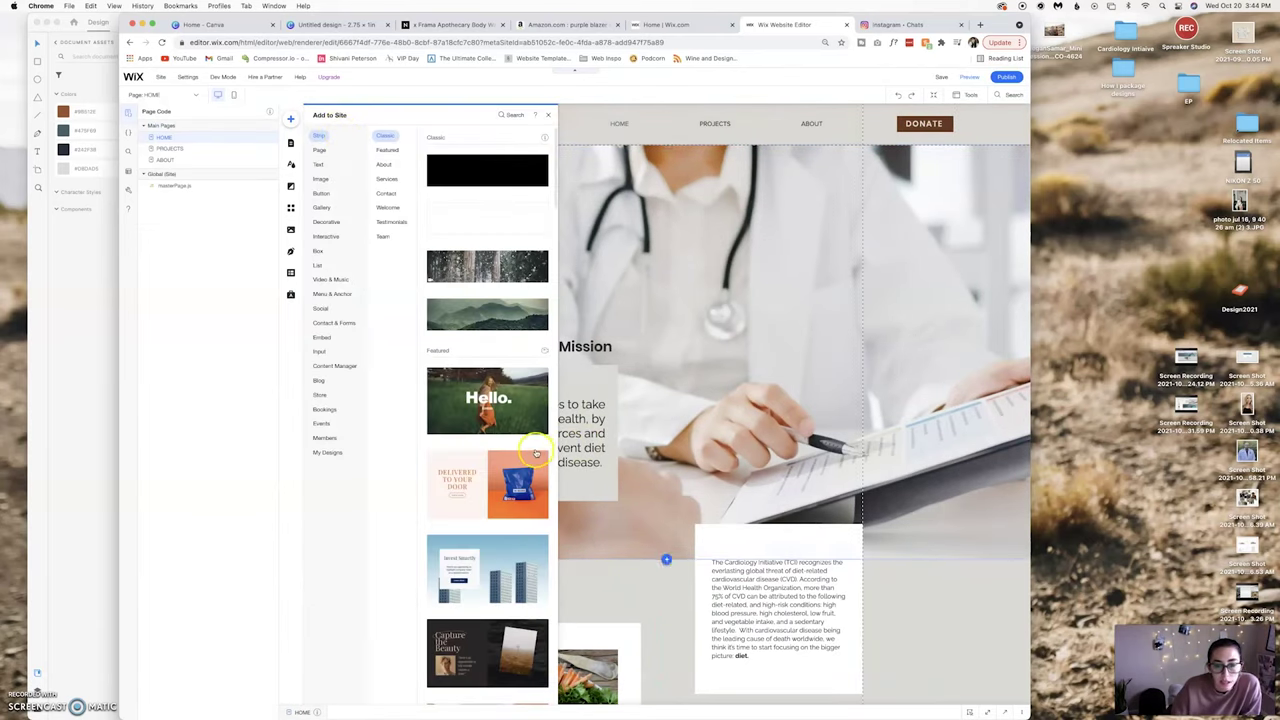
scroll(536, 453, down, 5)
scroll(536, 453, down, 10)
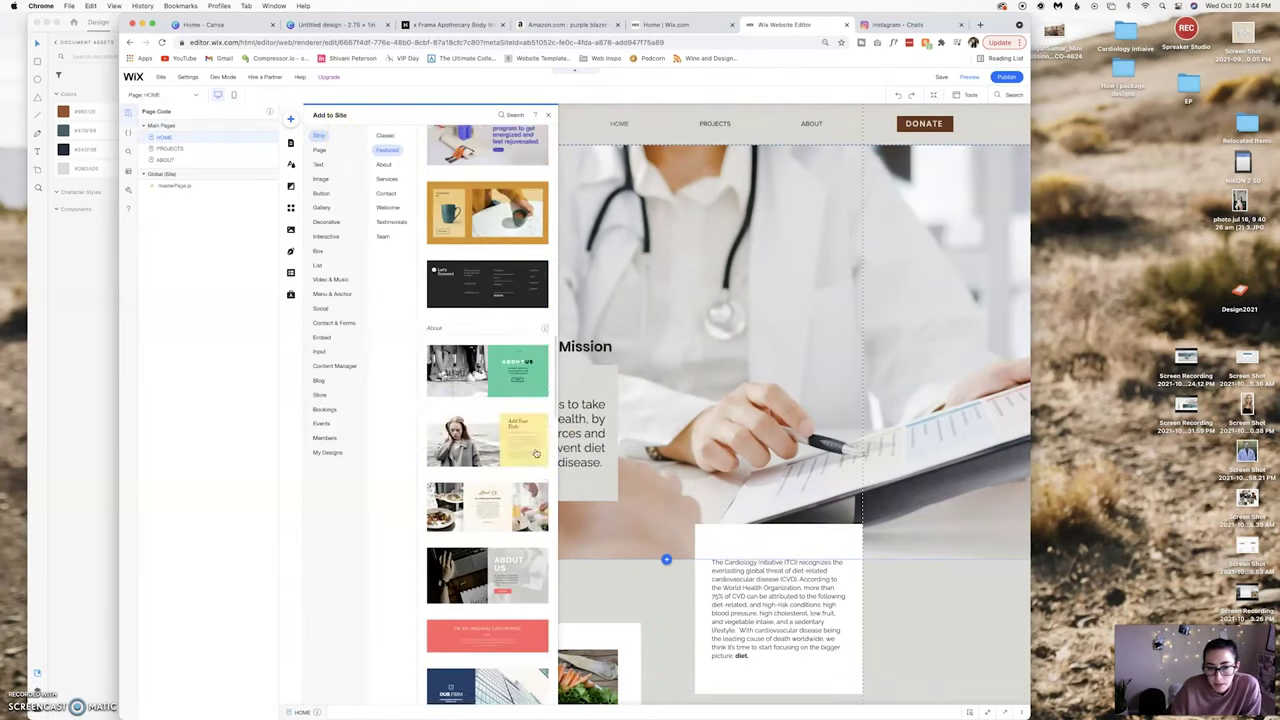
scroll(536, 453, down, 3)
scroll(536, 453, up, 15)
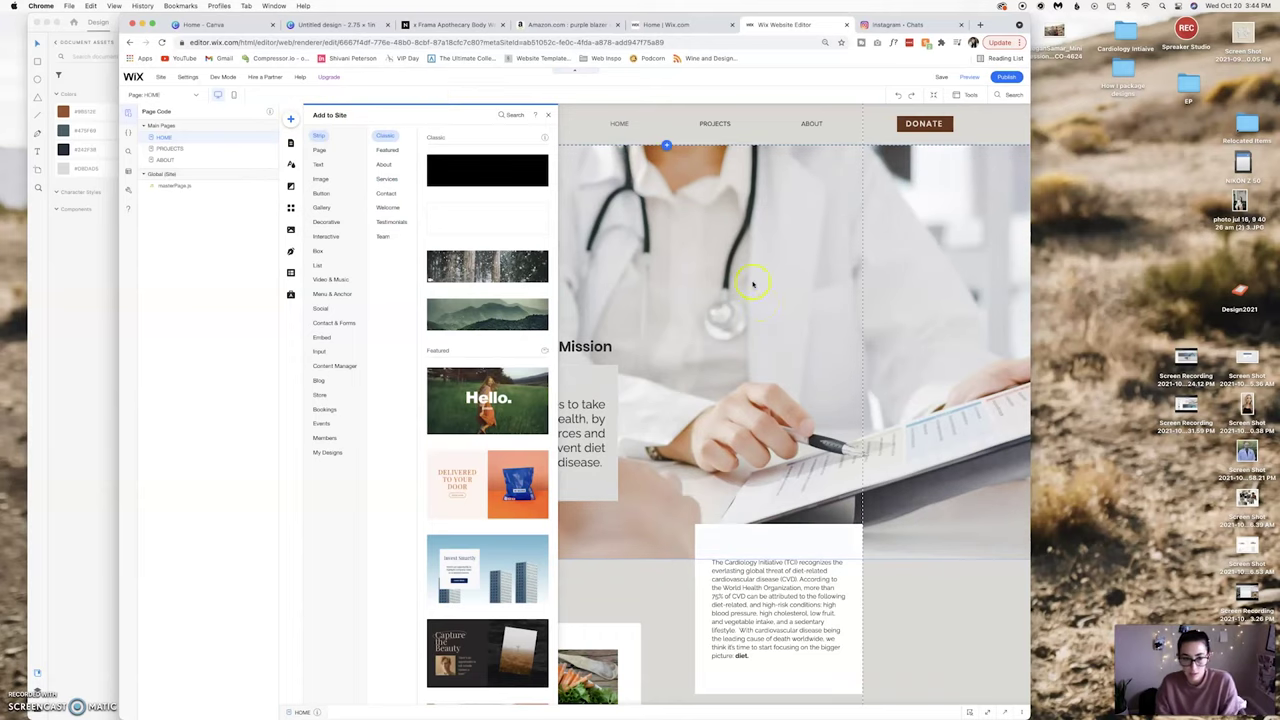
click(924, 653)
Select the approach text strip and choose an image for its background.
scroll(924, 652, down, 5)
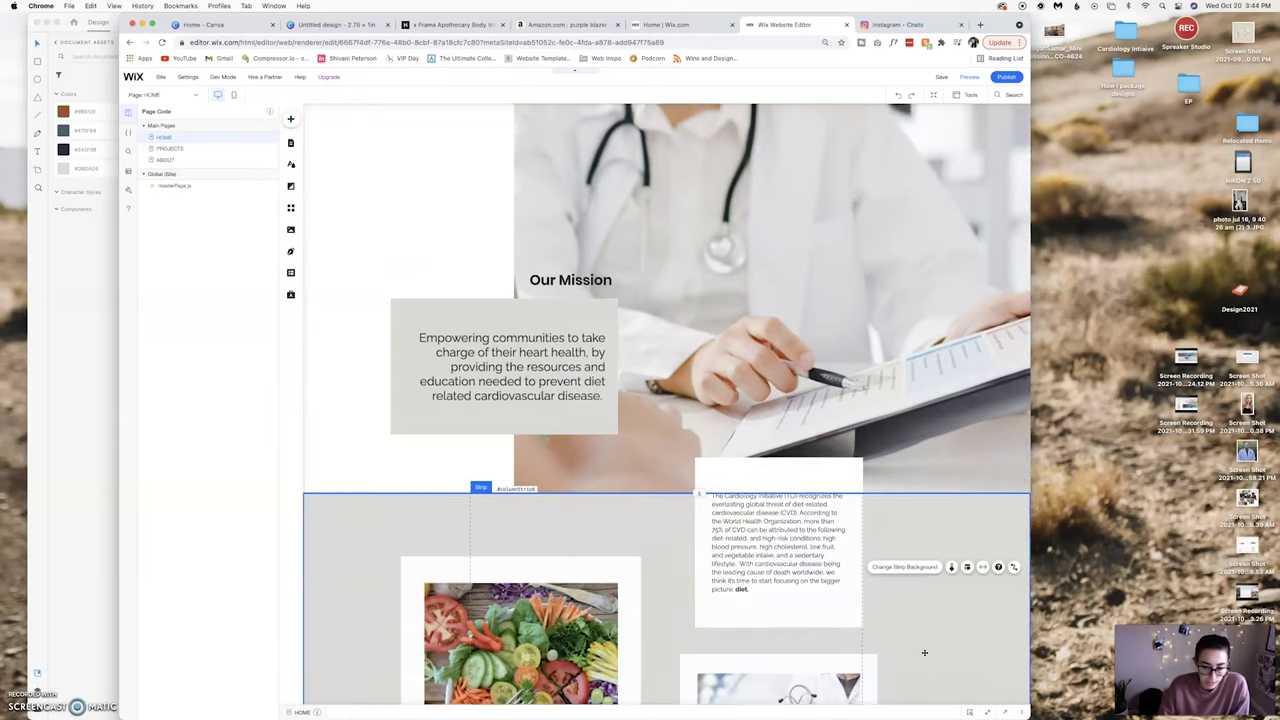
scroll(924, 653, down, 2)
click(363, 340)
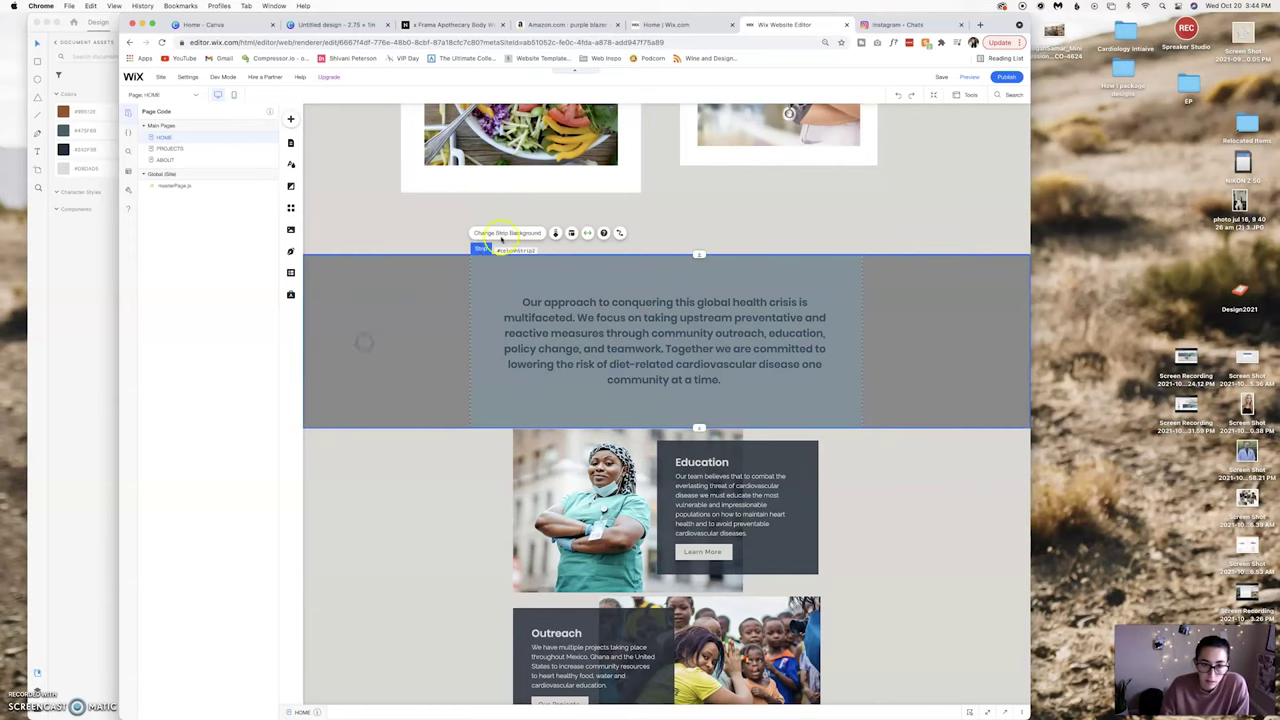
click(503, 233)
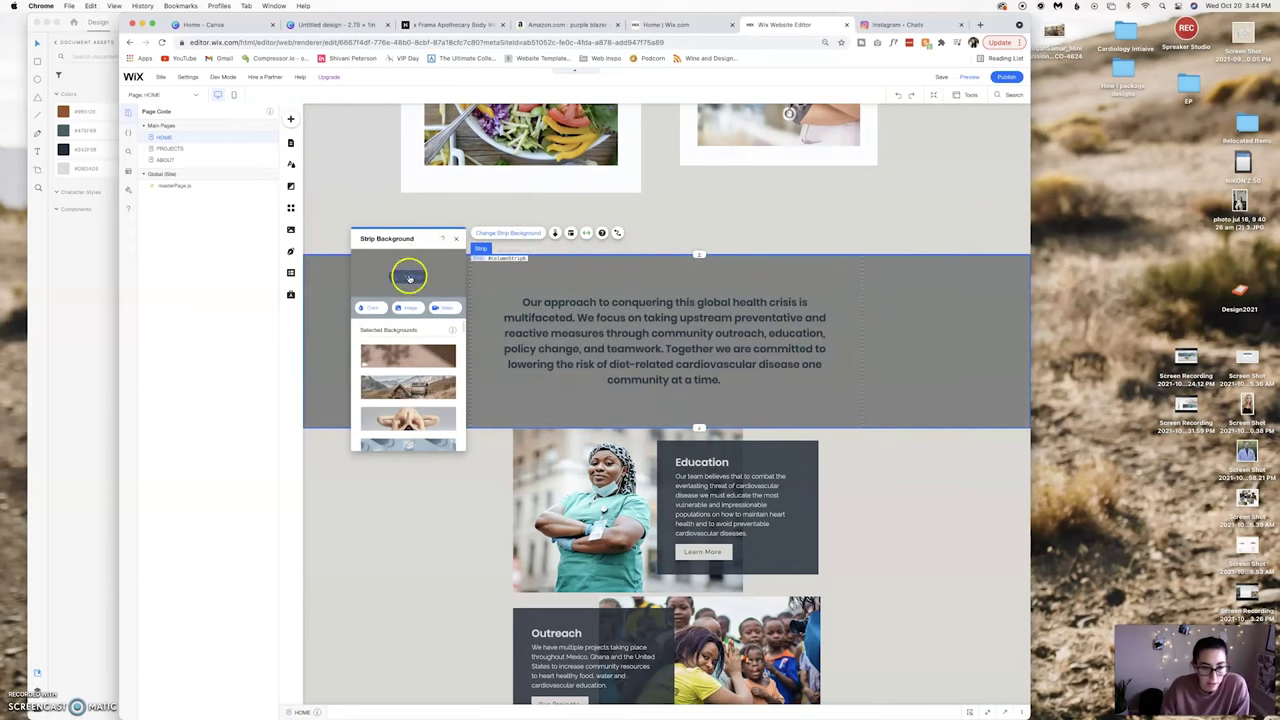
click(401, 309)
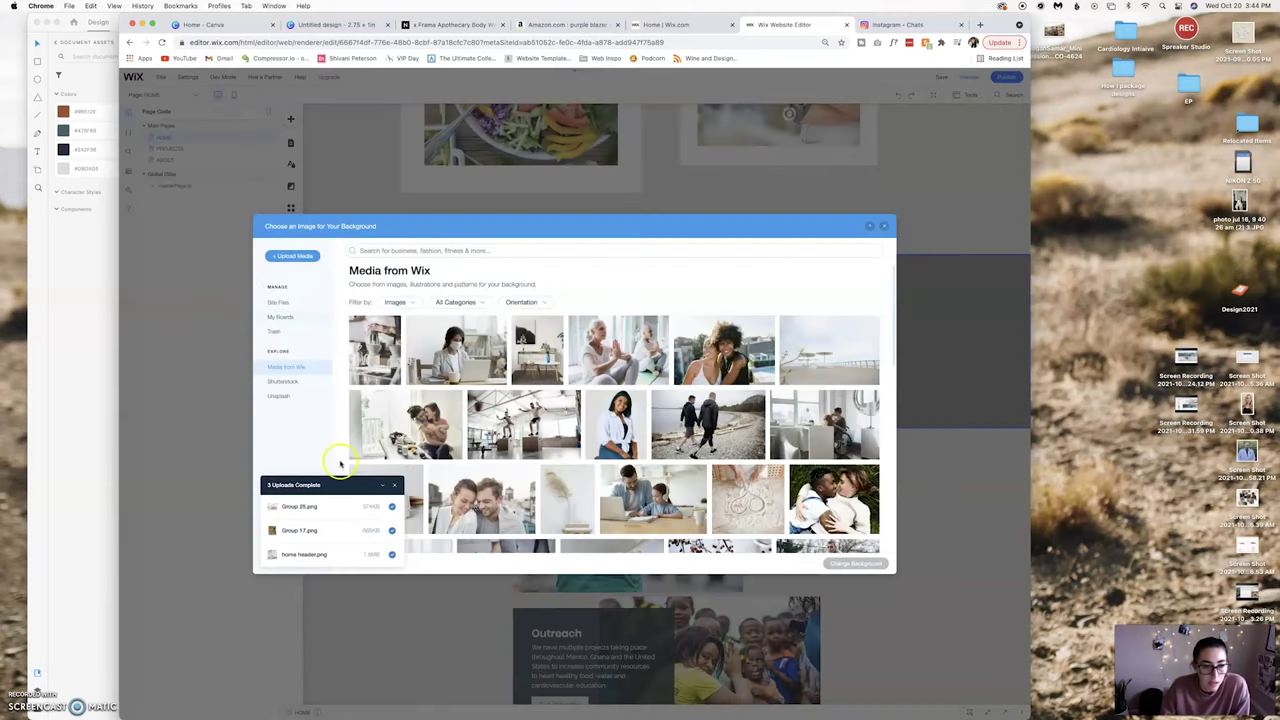
Upload Group 57.png from Cardiology Intiaive > WEB IMAGES and view Site Files.
click(400, 699)
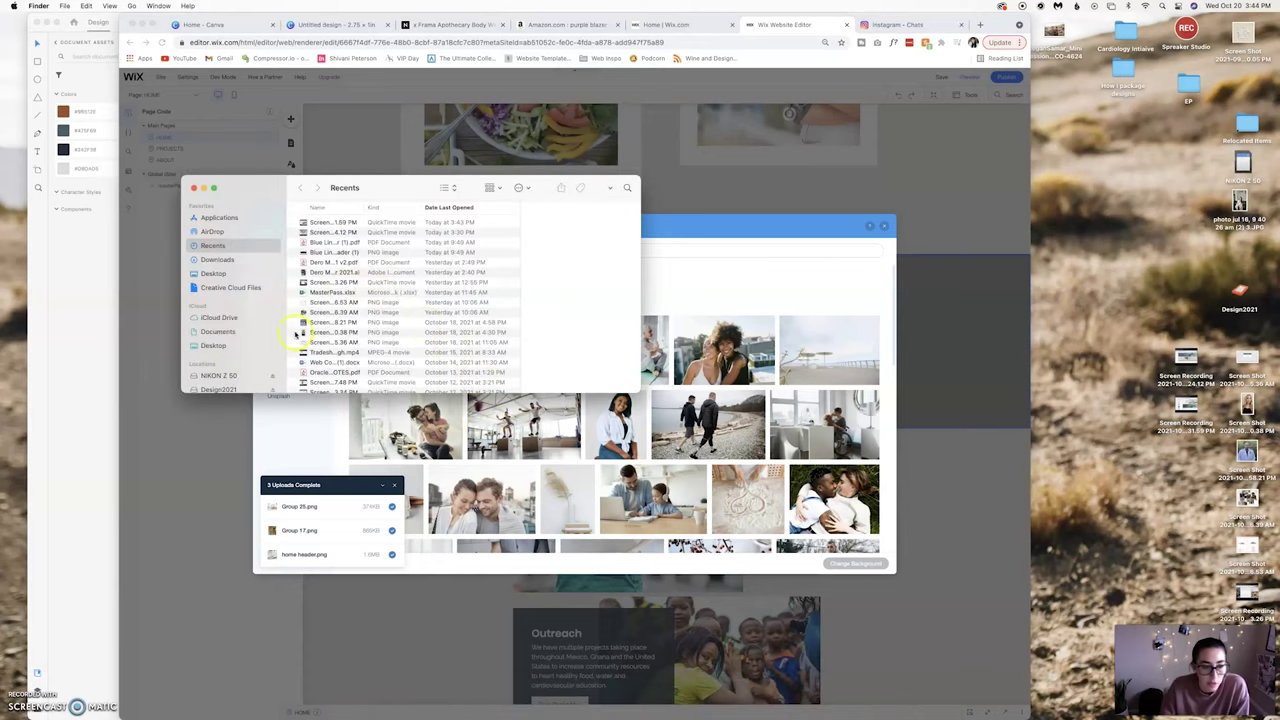
click(213, 273)
double_click(322, 322)
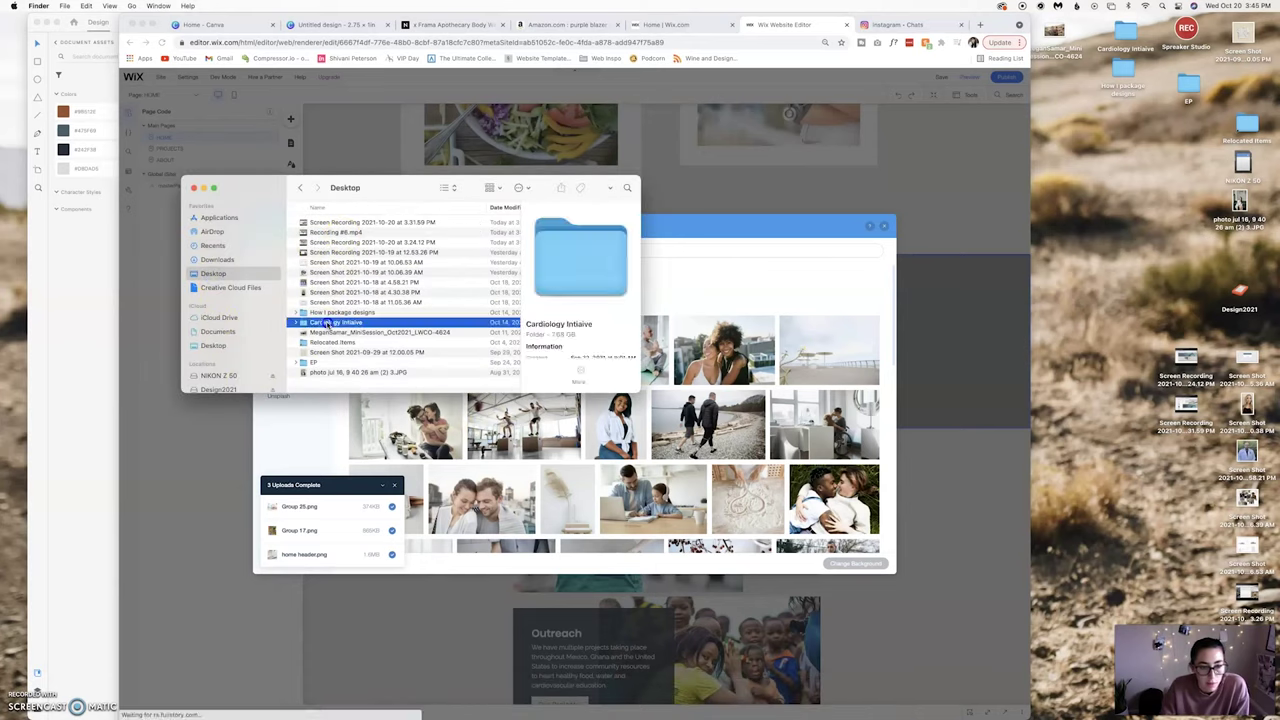
double_click(330, 221)
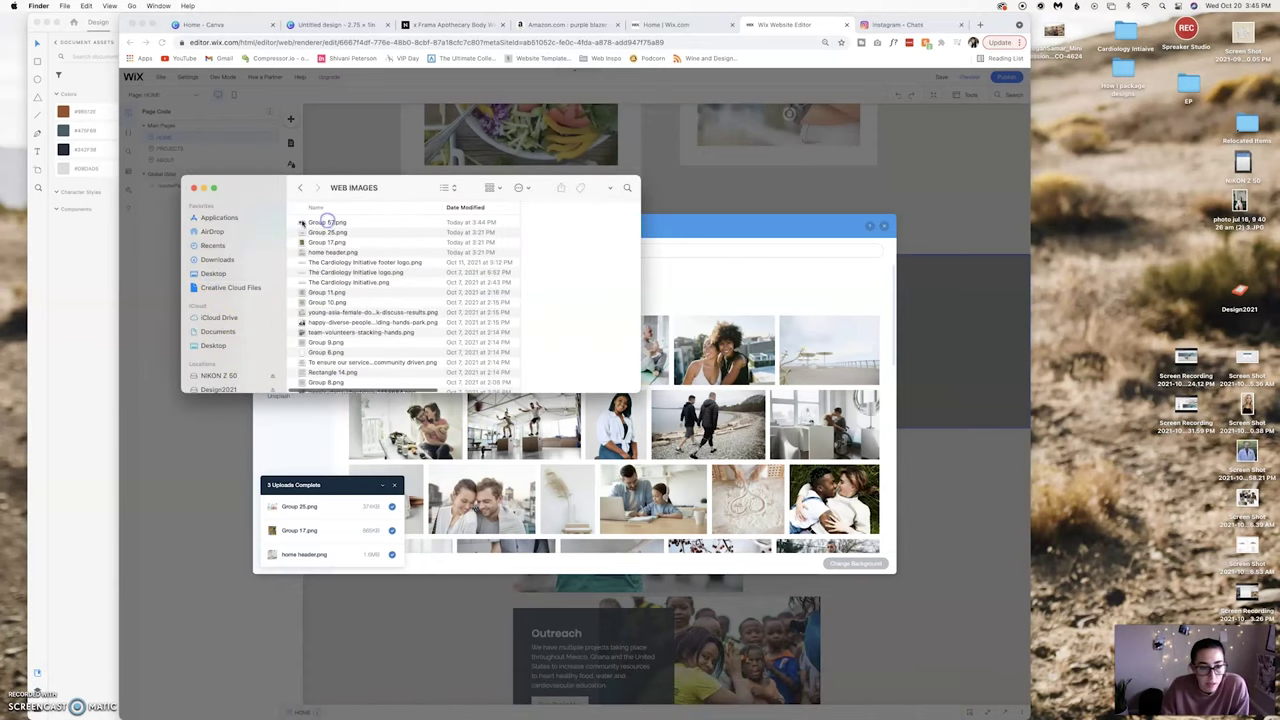
drag(303, 222, 688, 400)
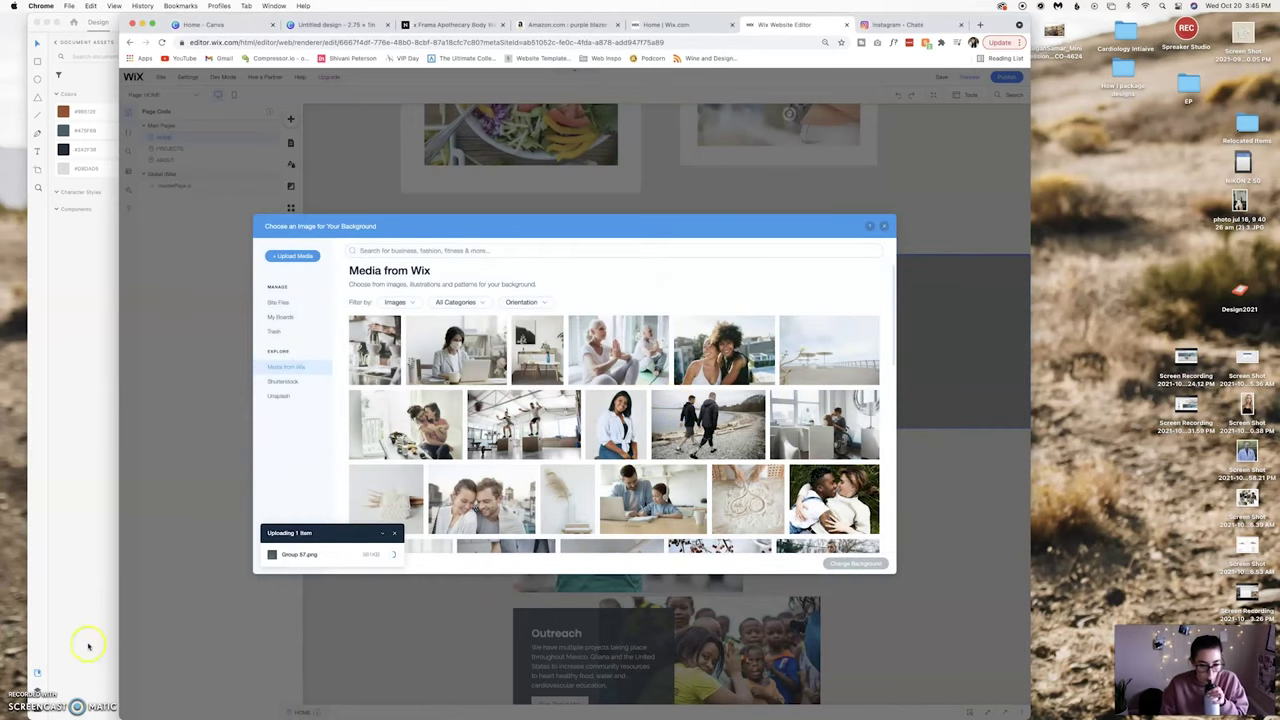
click(280, 302)
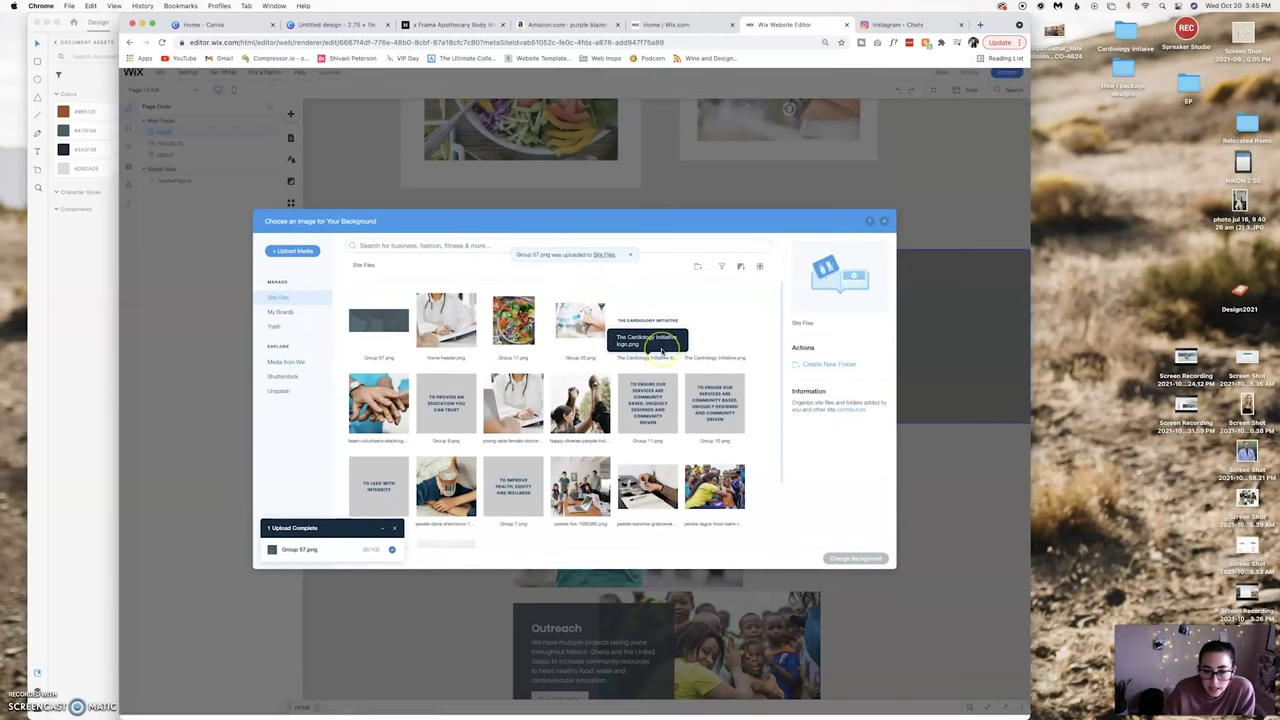
scroll(622, 422, down, 2)
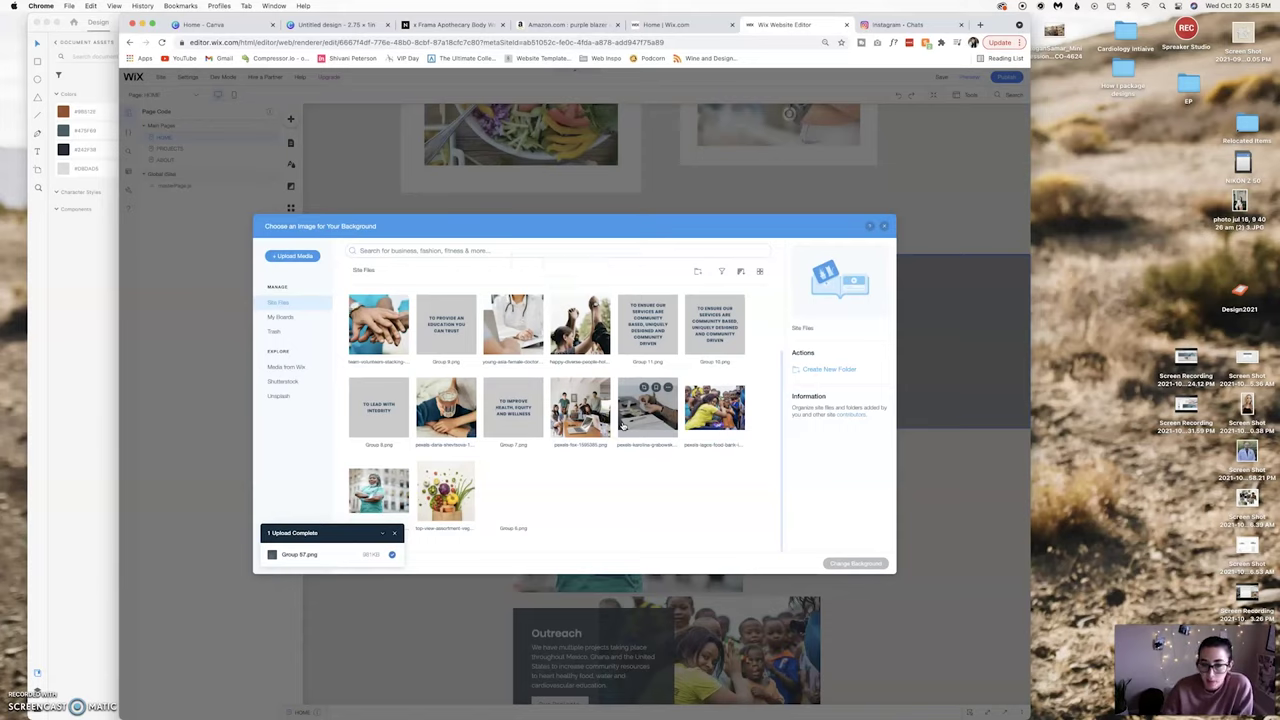
click(268, 317)
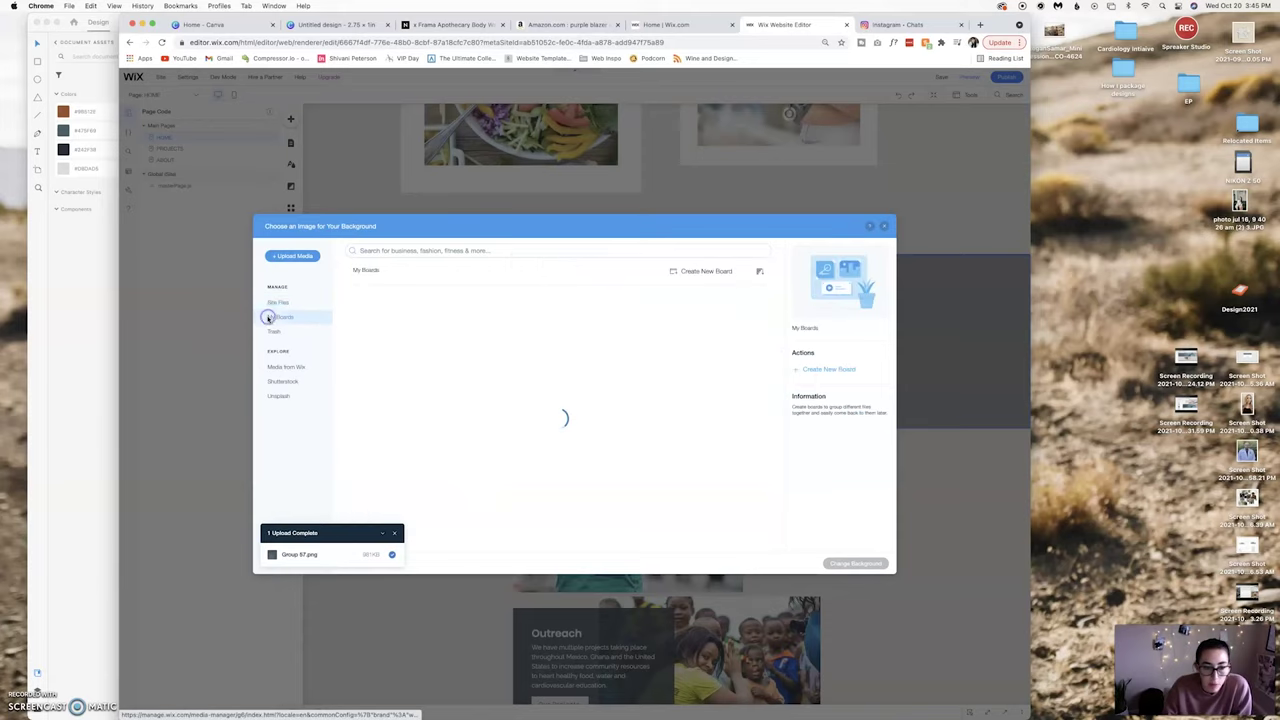
click(532, 371)
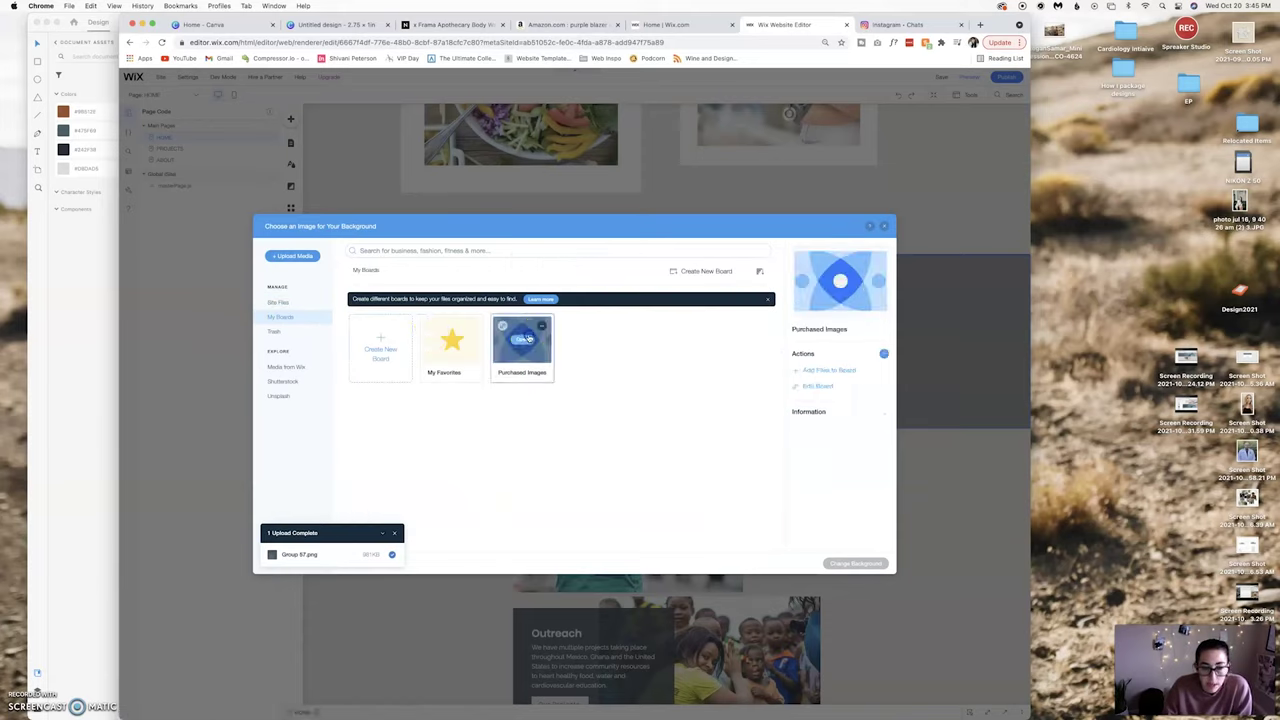
click(528, 337)
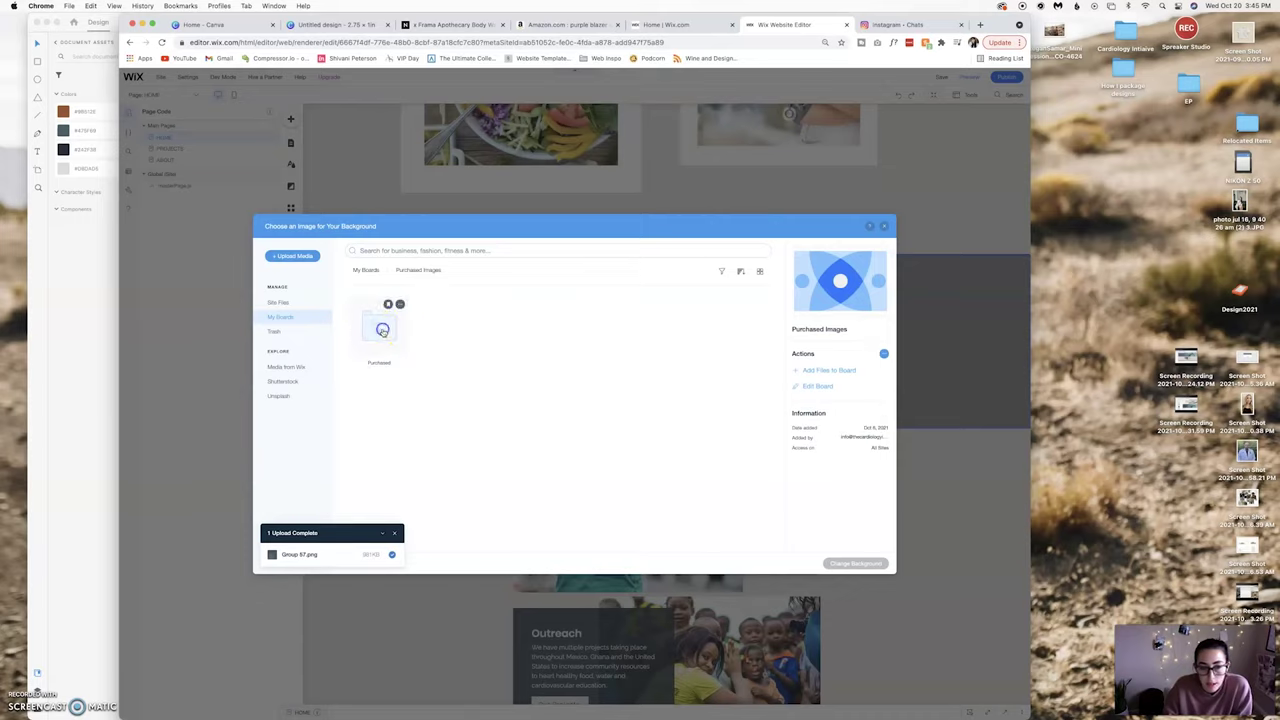
click(393, 333)
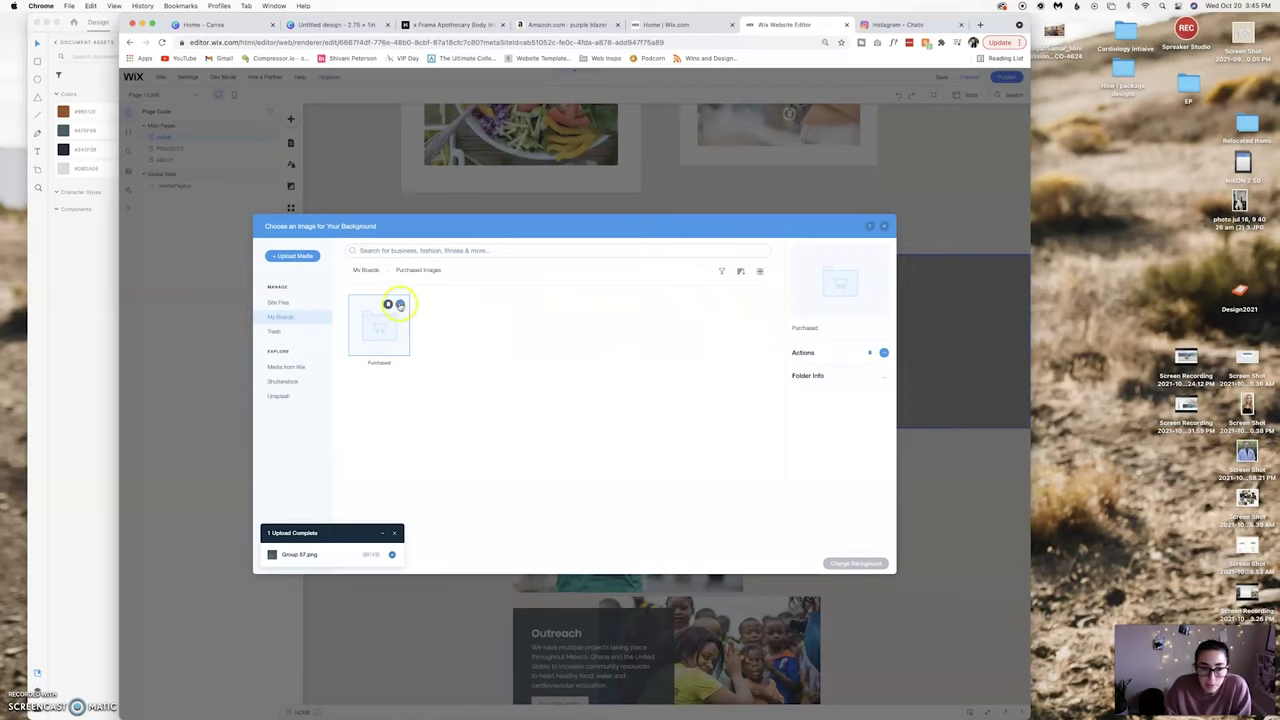
double_click(366, 314)
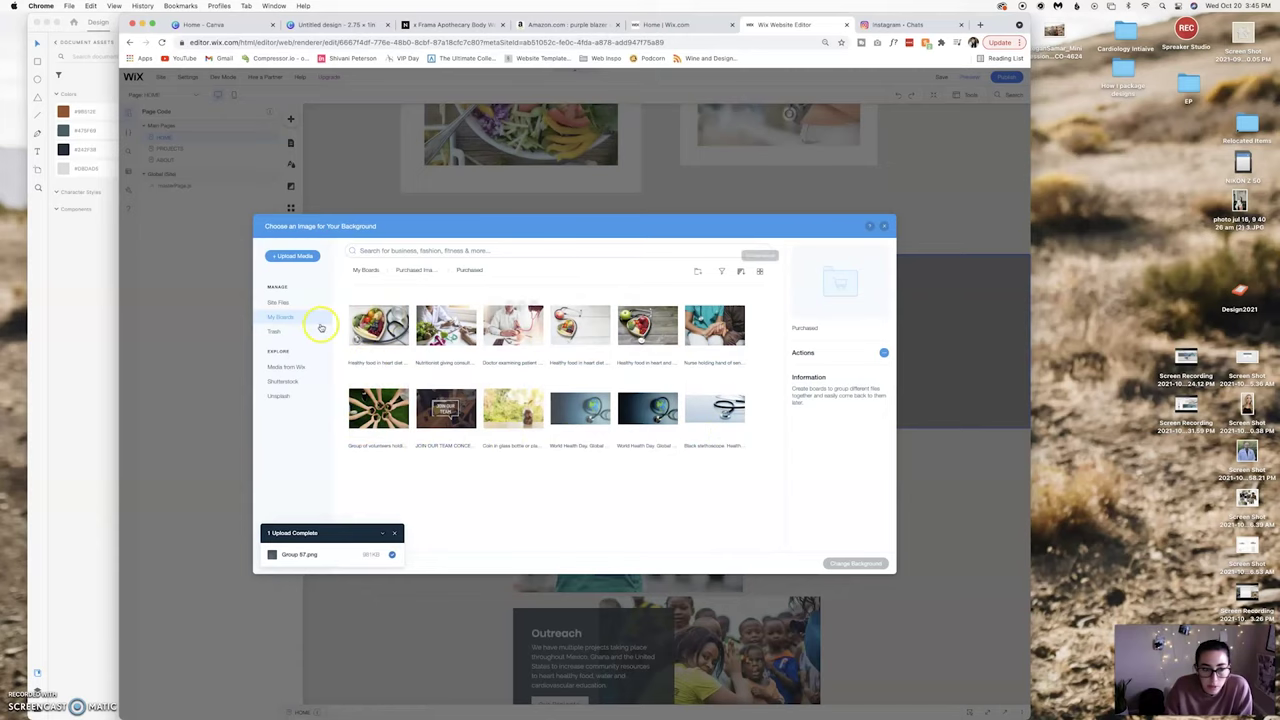
click(279, 302)
click(378, 330)
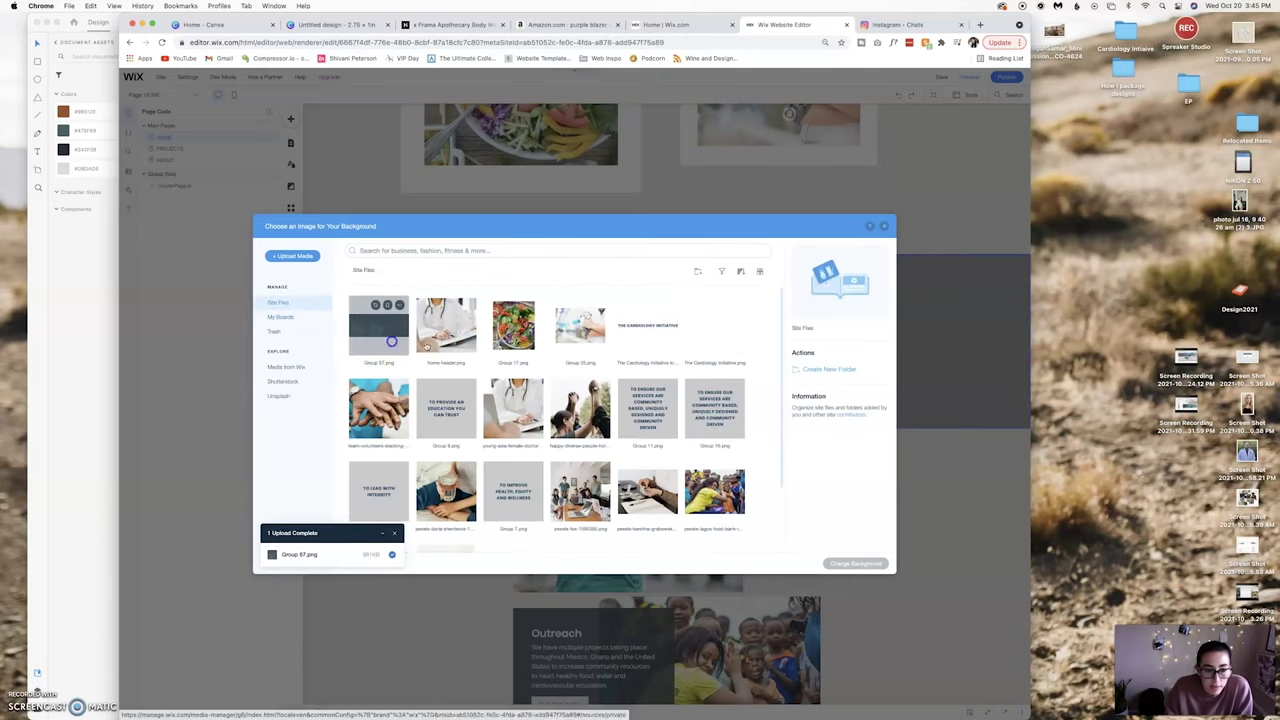
Apply Group 57.png as the strip background and stretch the strip to 432 high.
click(850, 564)
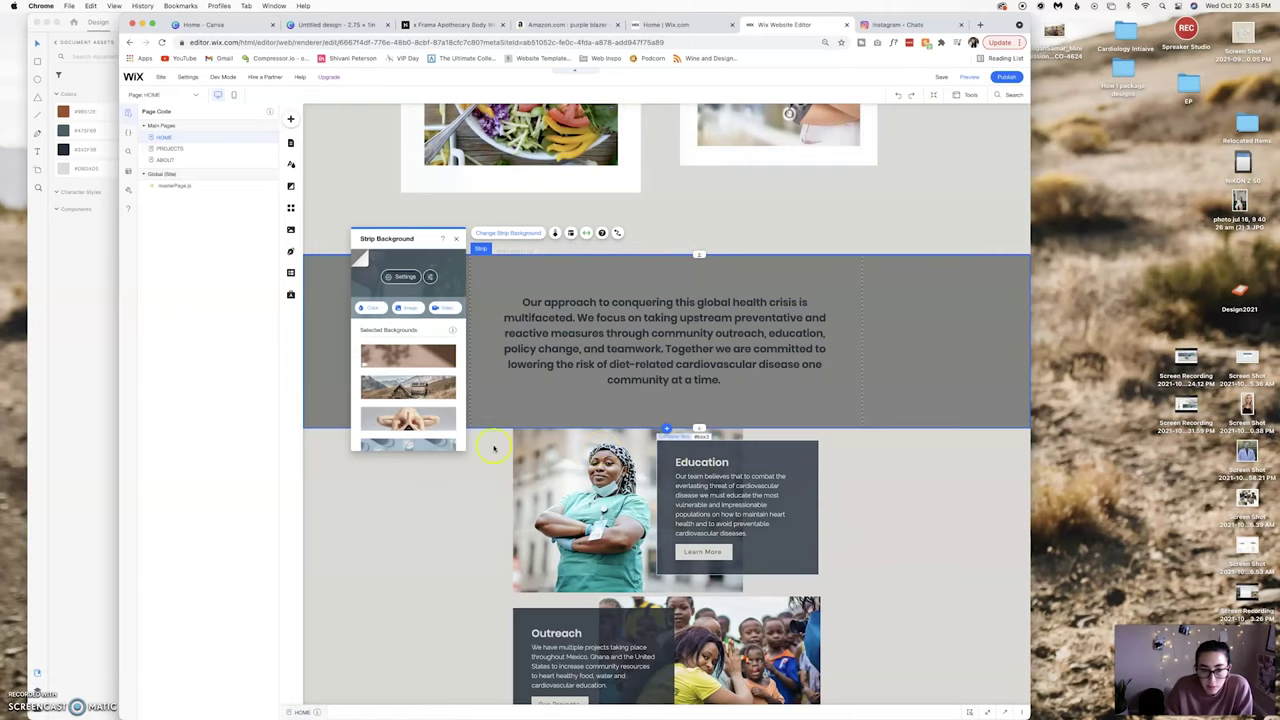
click(456, 240)
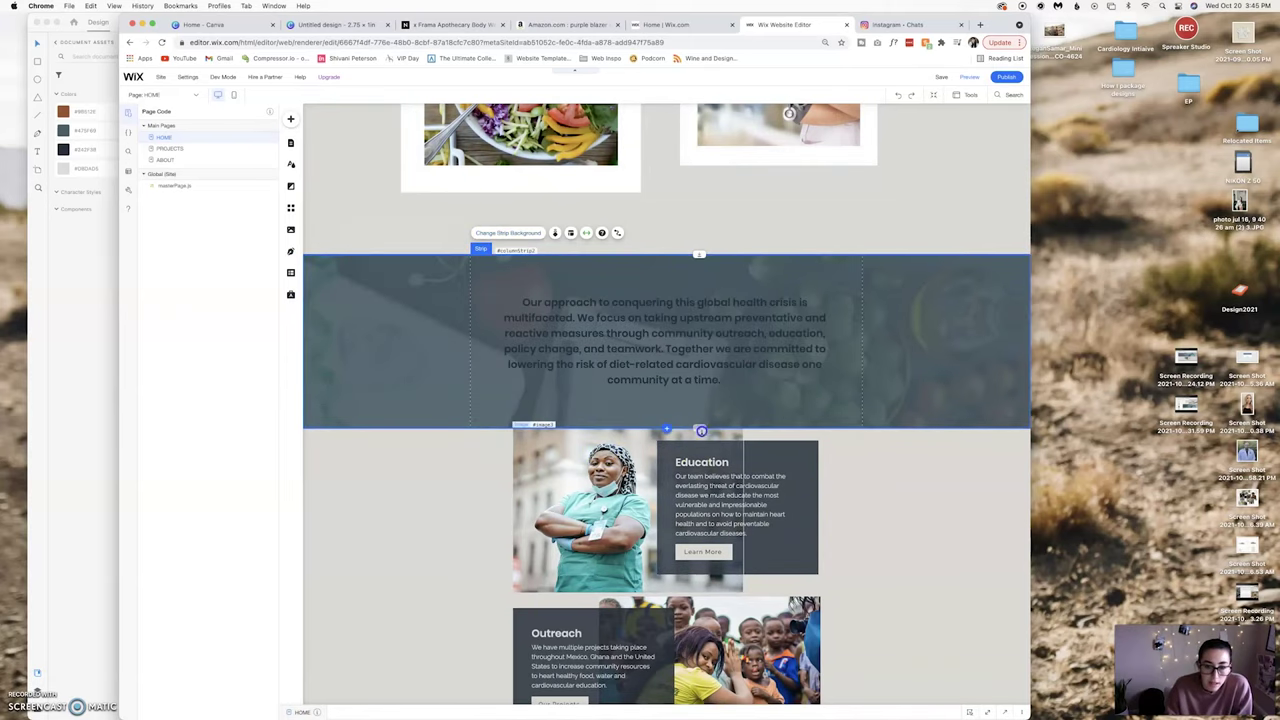
mouse_move(701, 431)
mouse_down()
mouse_move(706, 548)
mouse_move(689, 401)
mouse_move(690, 434)
mouse_up()
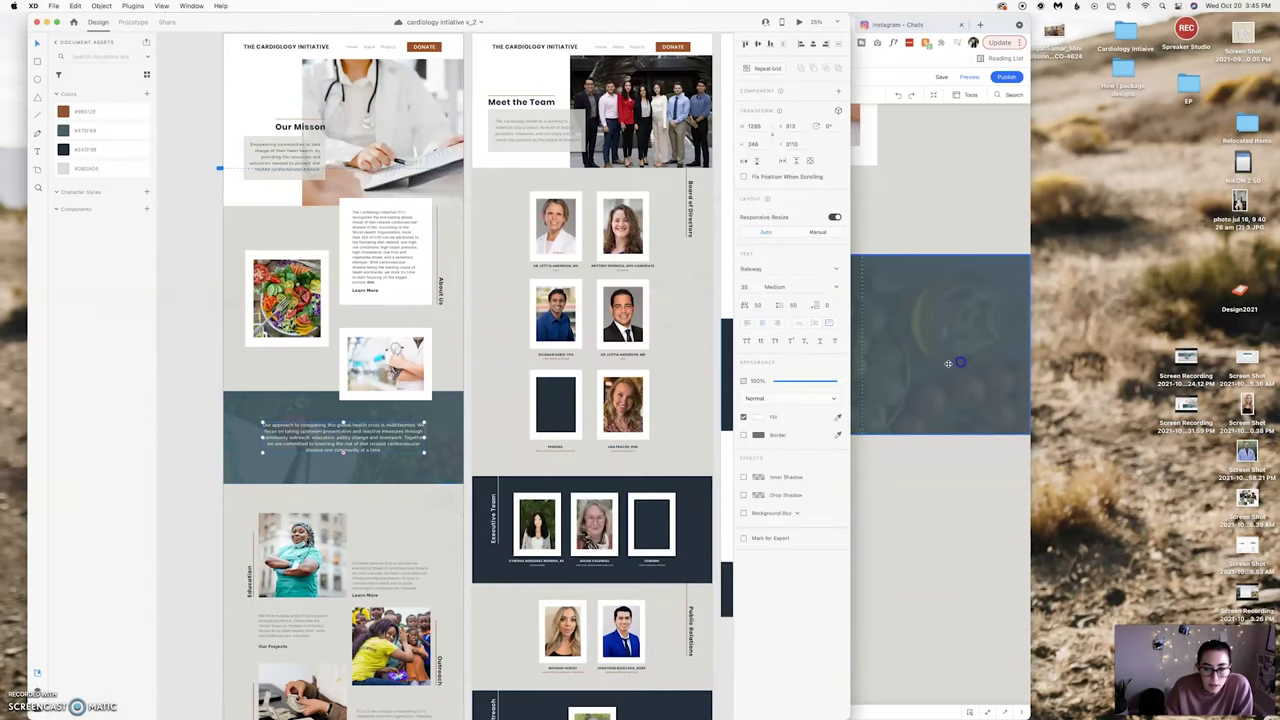
click(948, 363)
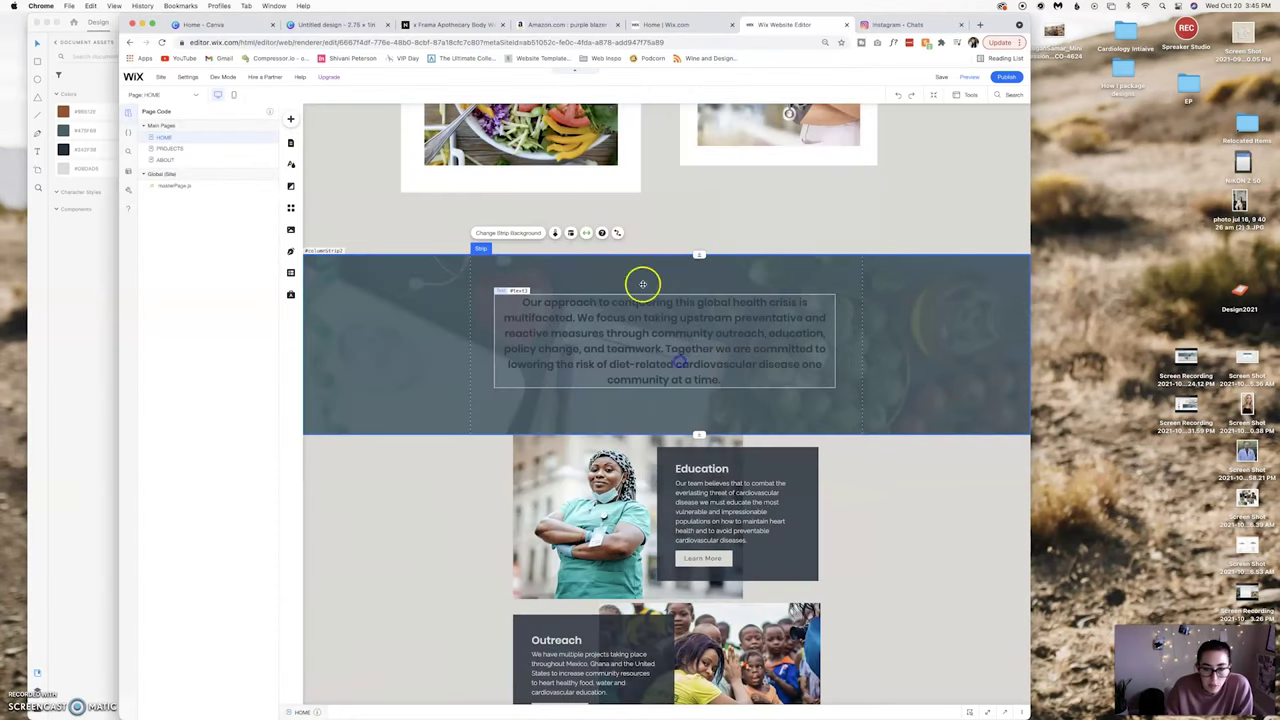
click(640, 290)
double_click(730, 318)
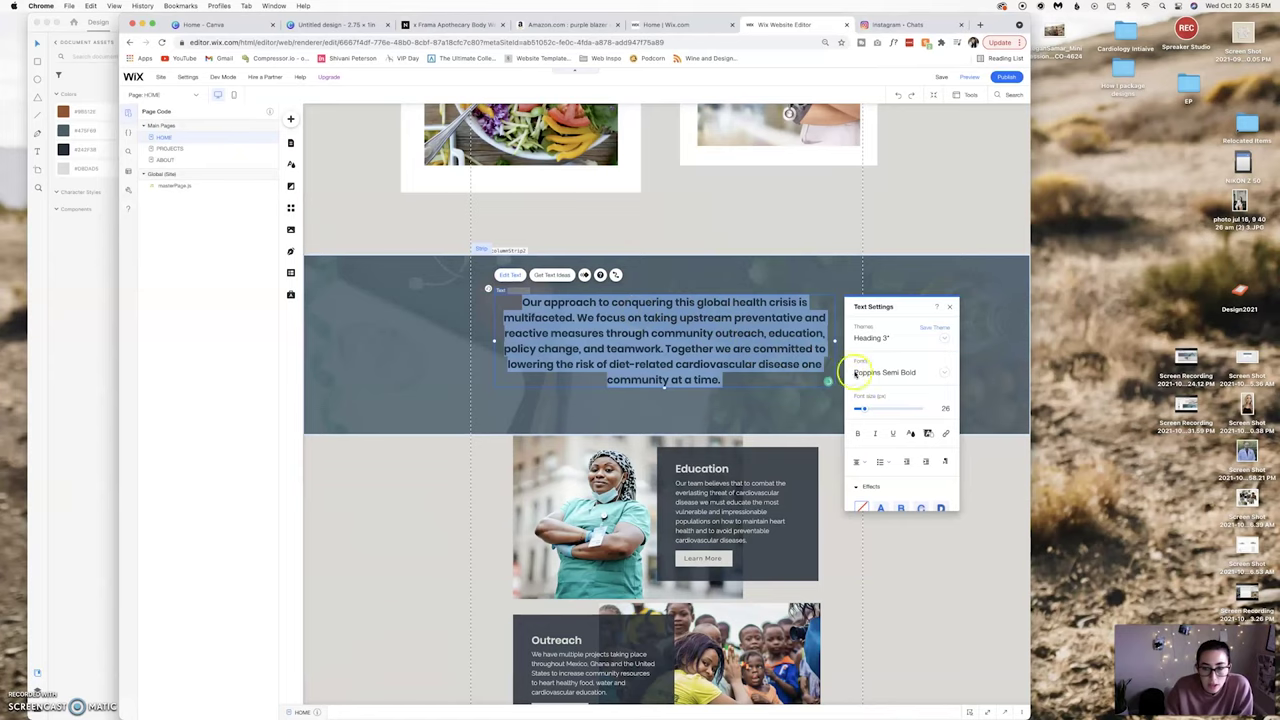
Style the strip text as white Theme Paragraph 1.
click(945, 339)
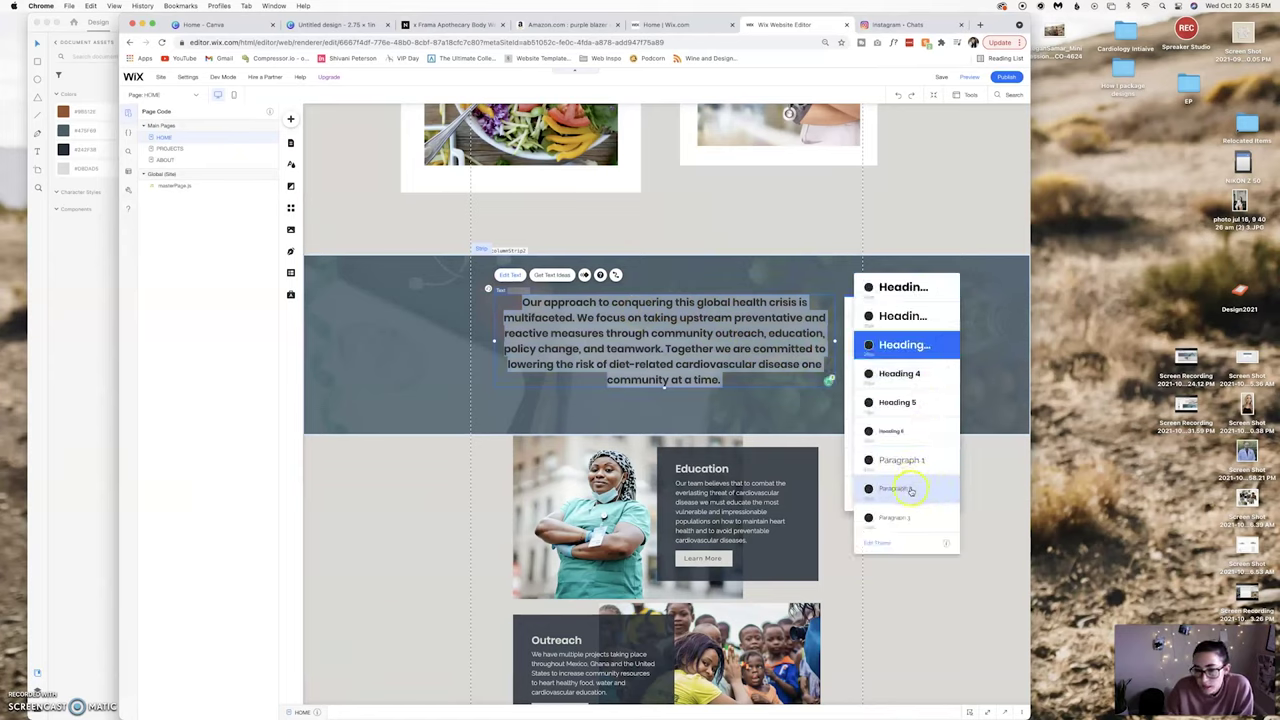
click(901, 460)
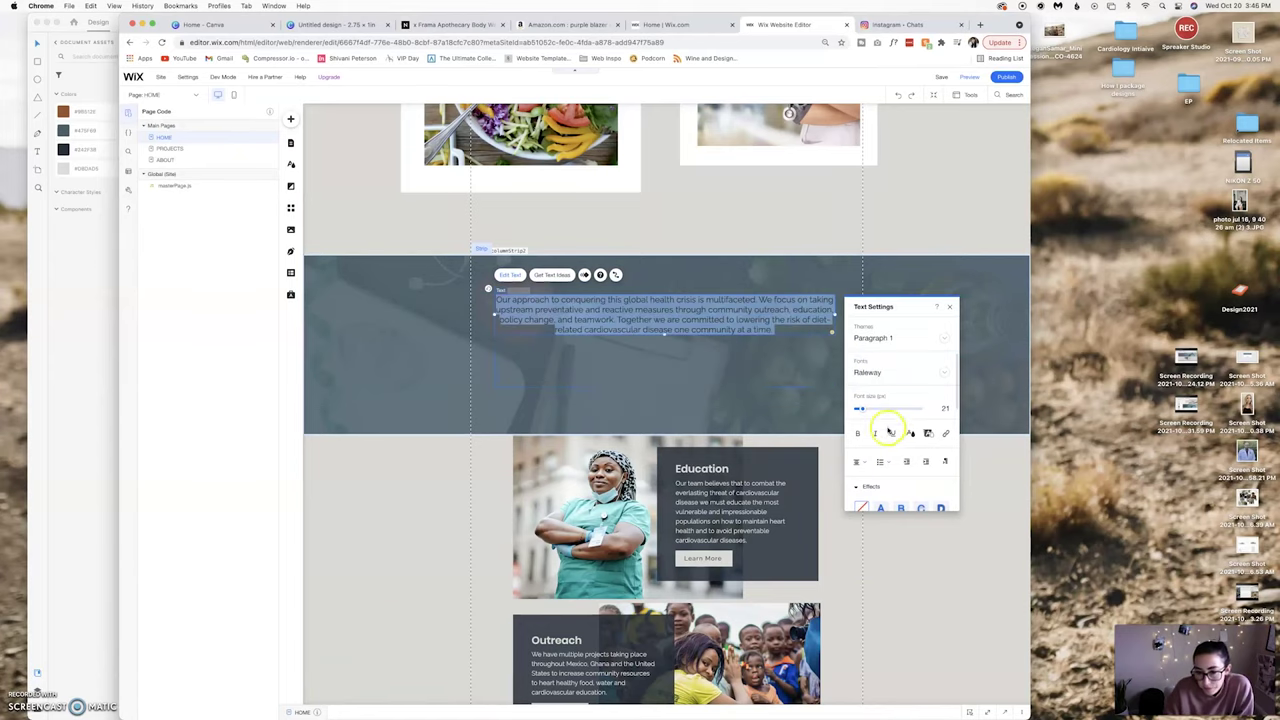
click(914, 434)
click(878, 440)
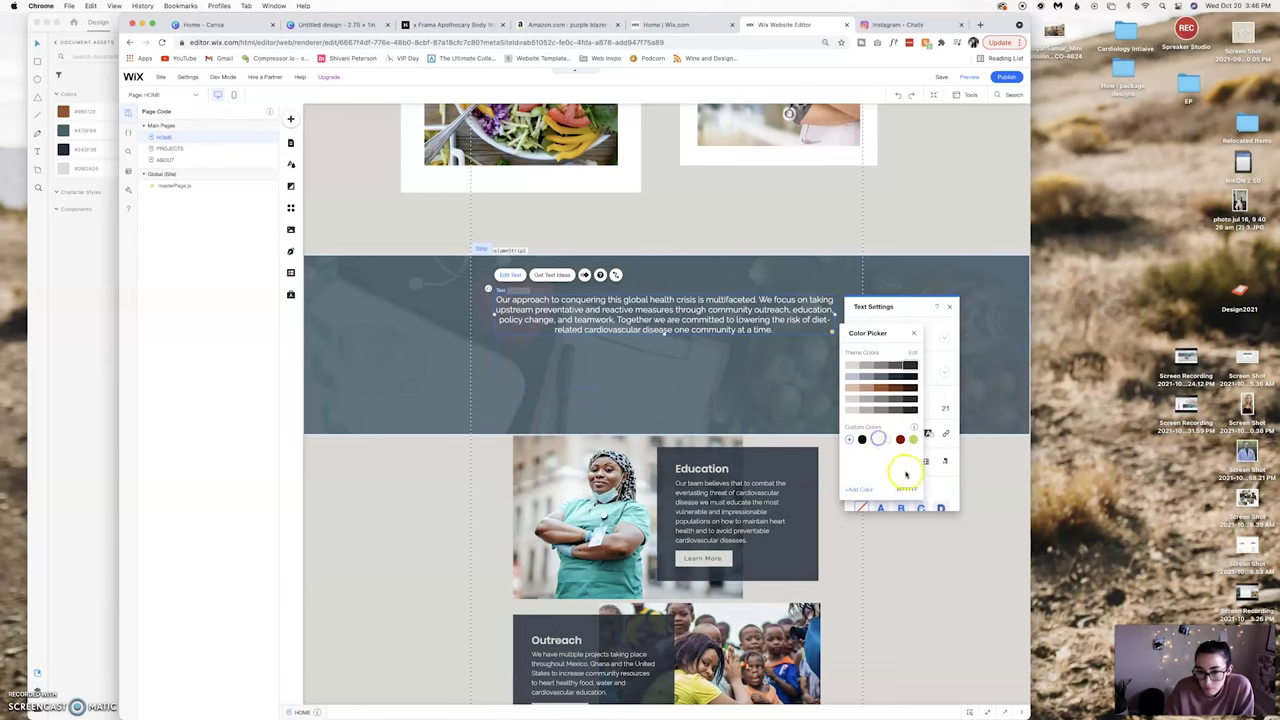
Check the XD mockup's text styling and set the strip text to font size 30.
click(337, 460)
click(100, 543)
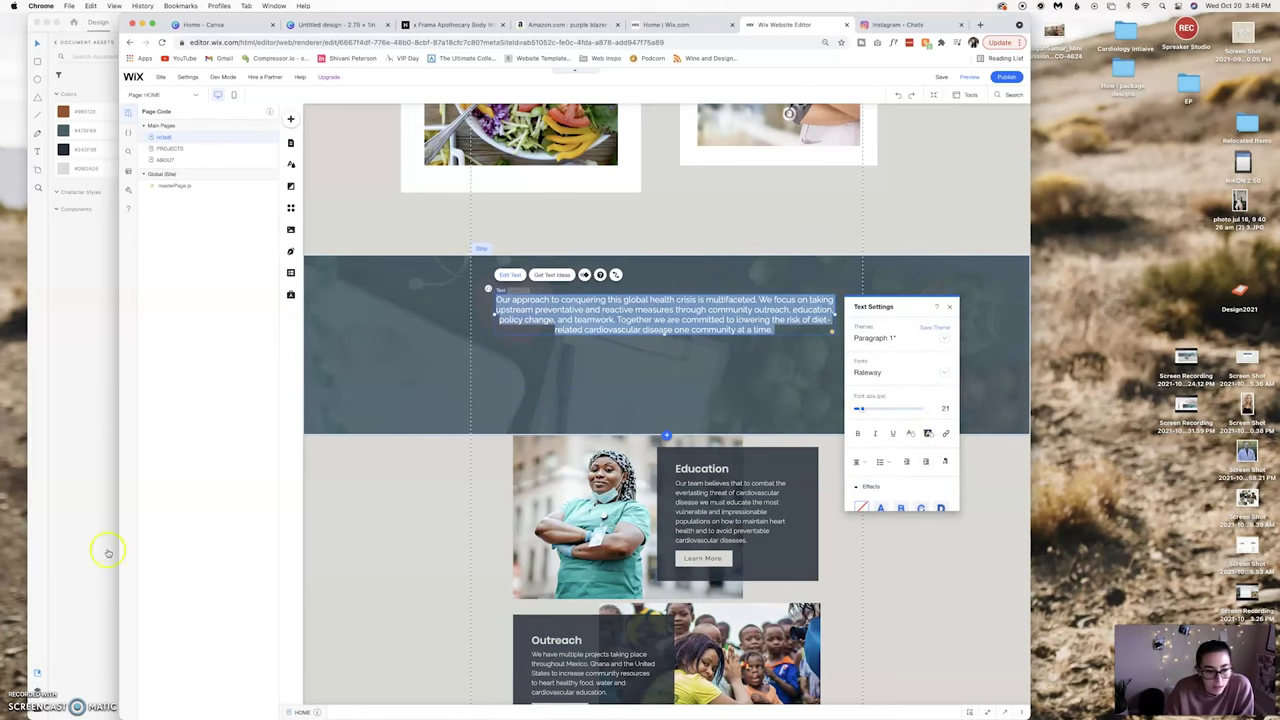
click(362, 420)
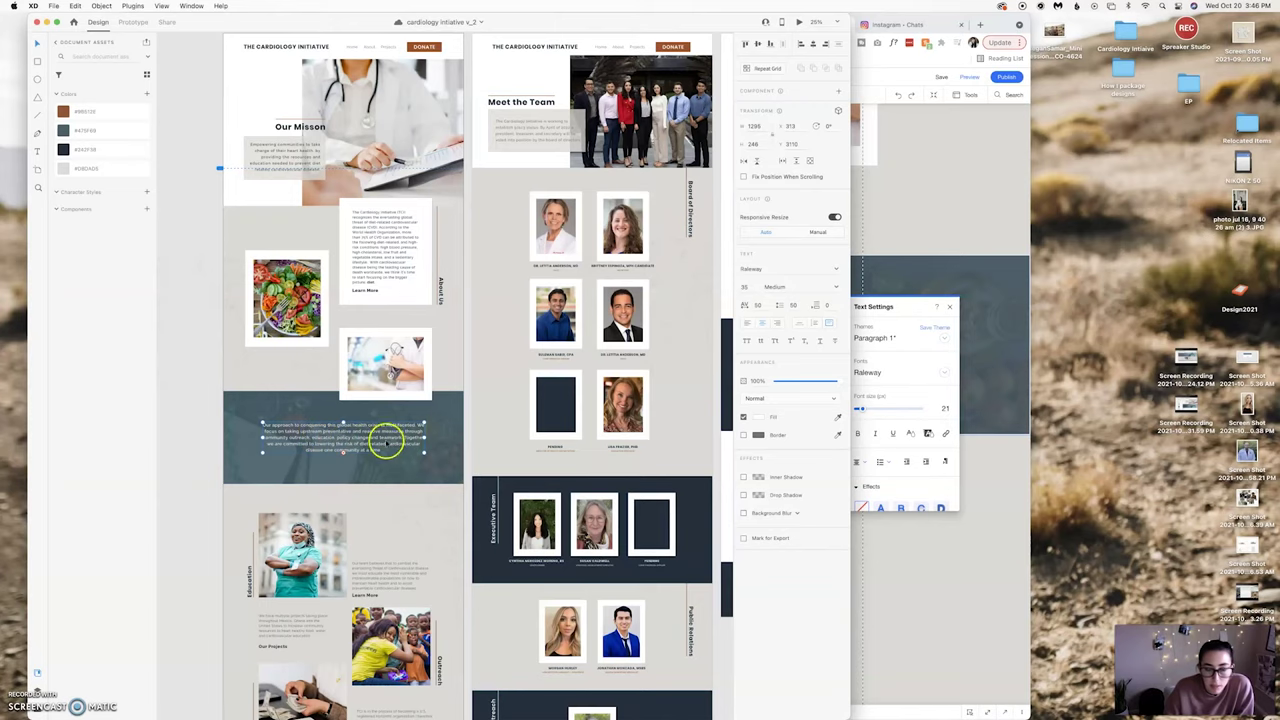
click(934, 356)
drag(859, 410, 866, 412)
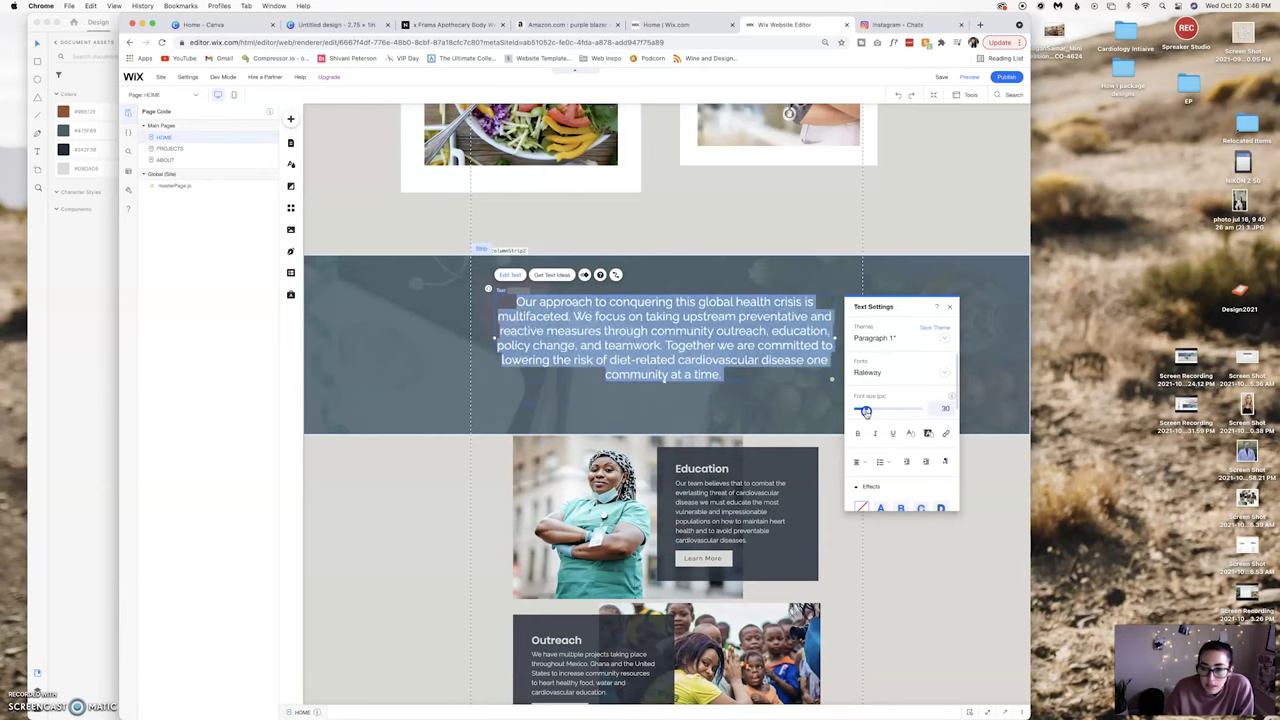
click(949, 311)
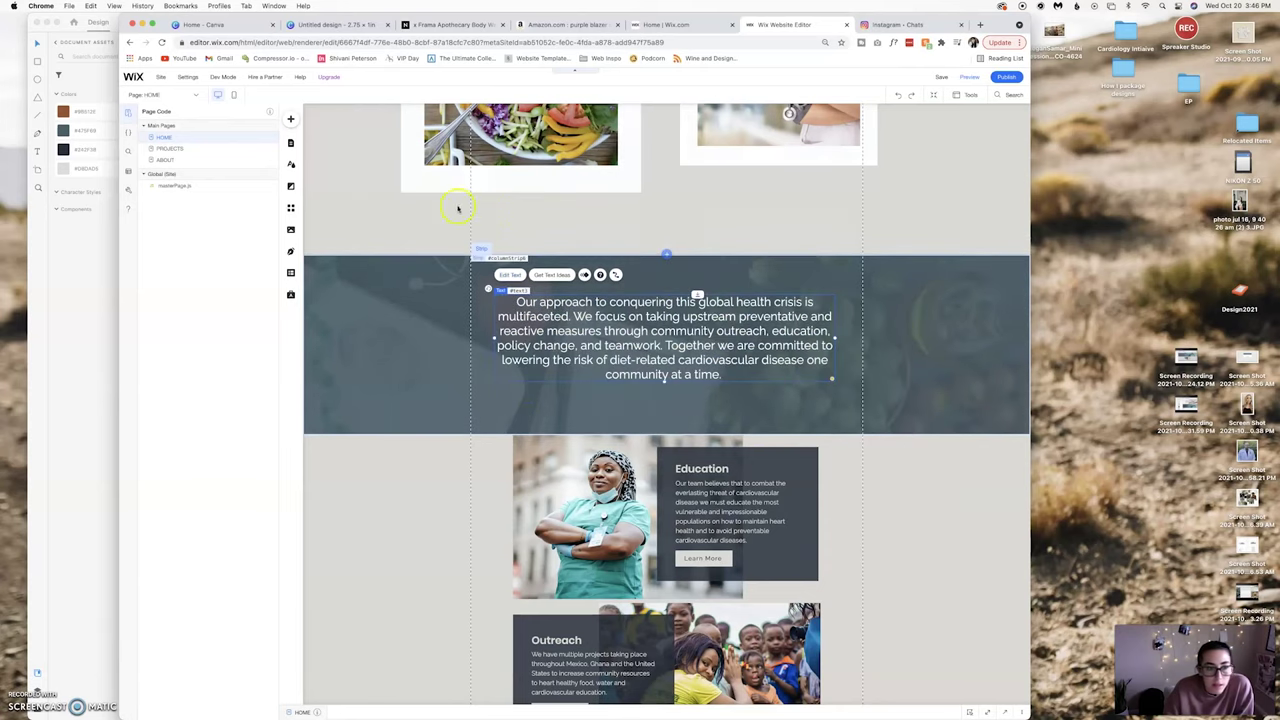
Review the Paragraph 1 text theme style in Theme Manager, keeping Raleway.
click(291, 164)
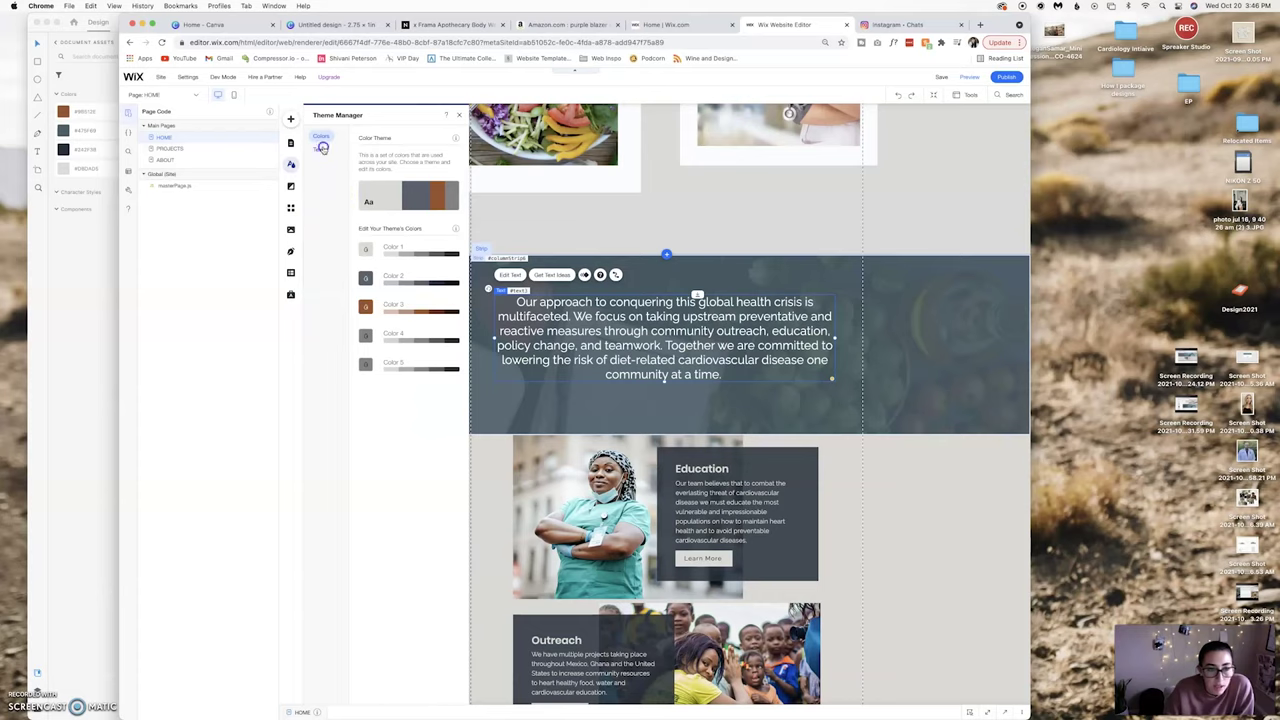
click(321, 148)
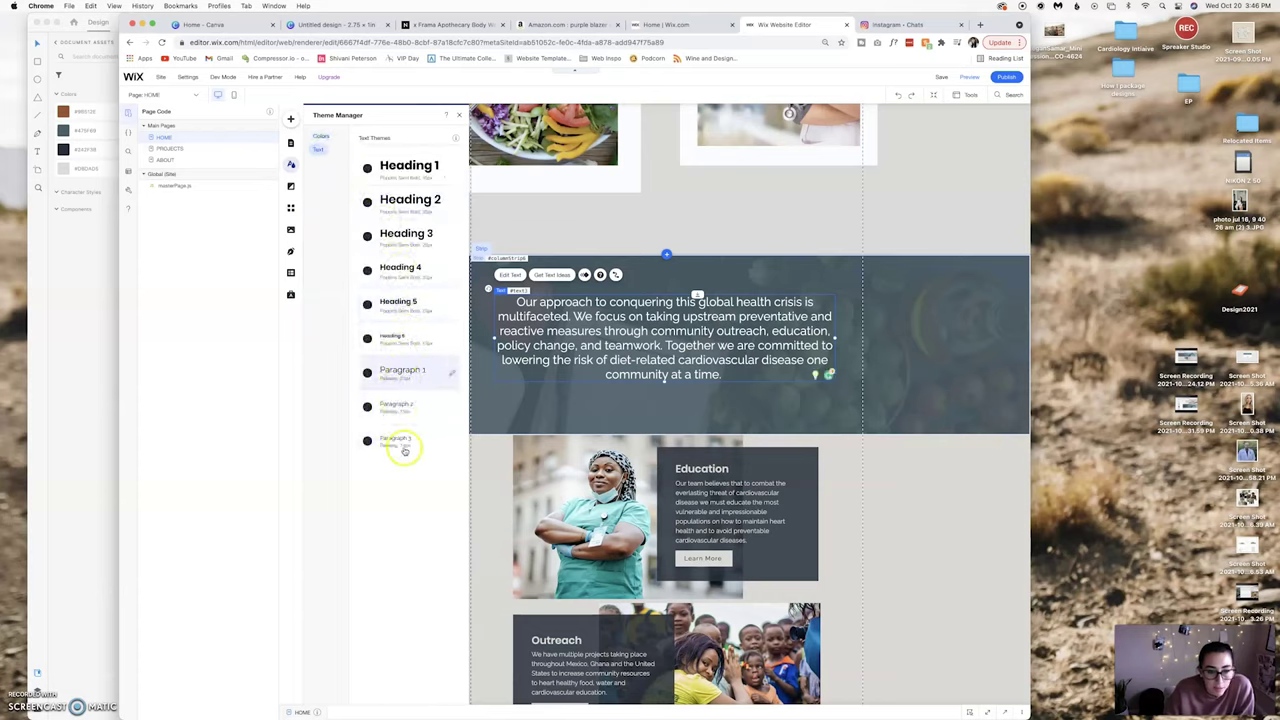
click(403, 386)
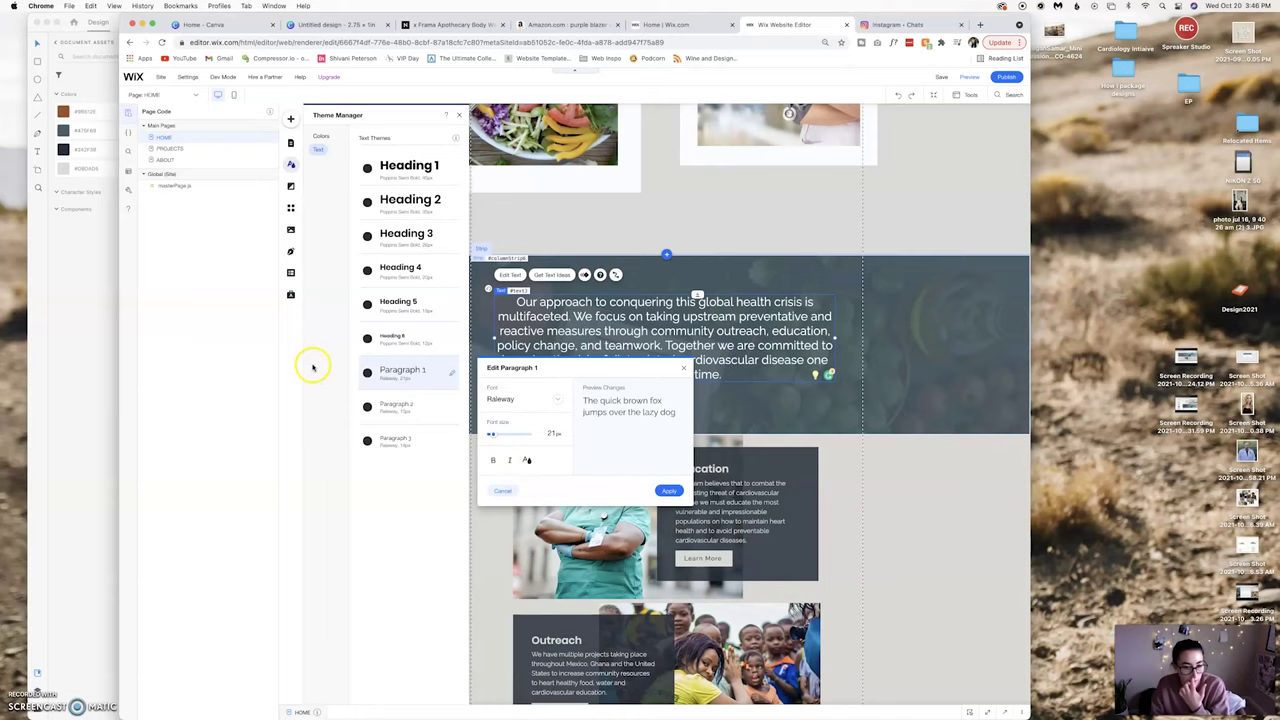
click(450, 372)
click(452, 374)
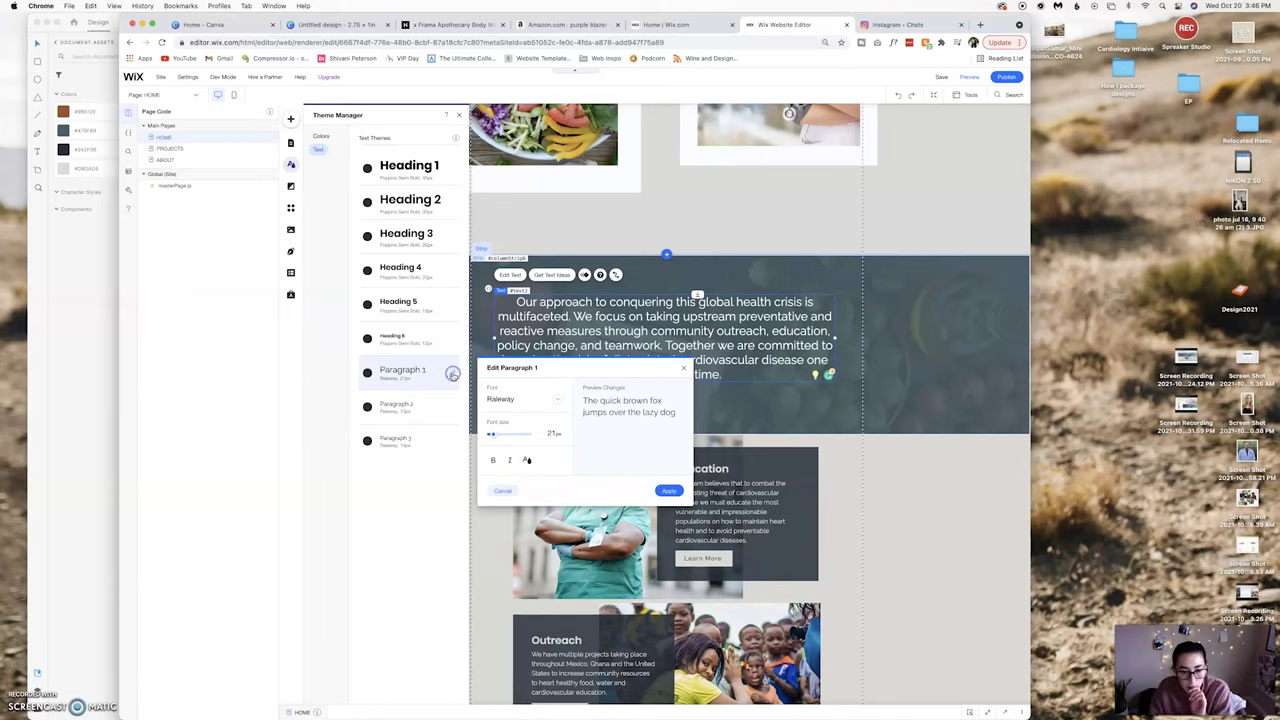
click(562, 401)
click(566, 389)
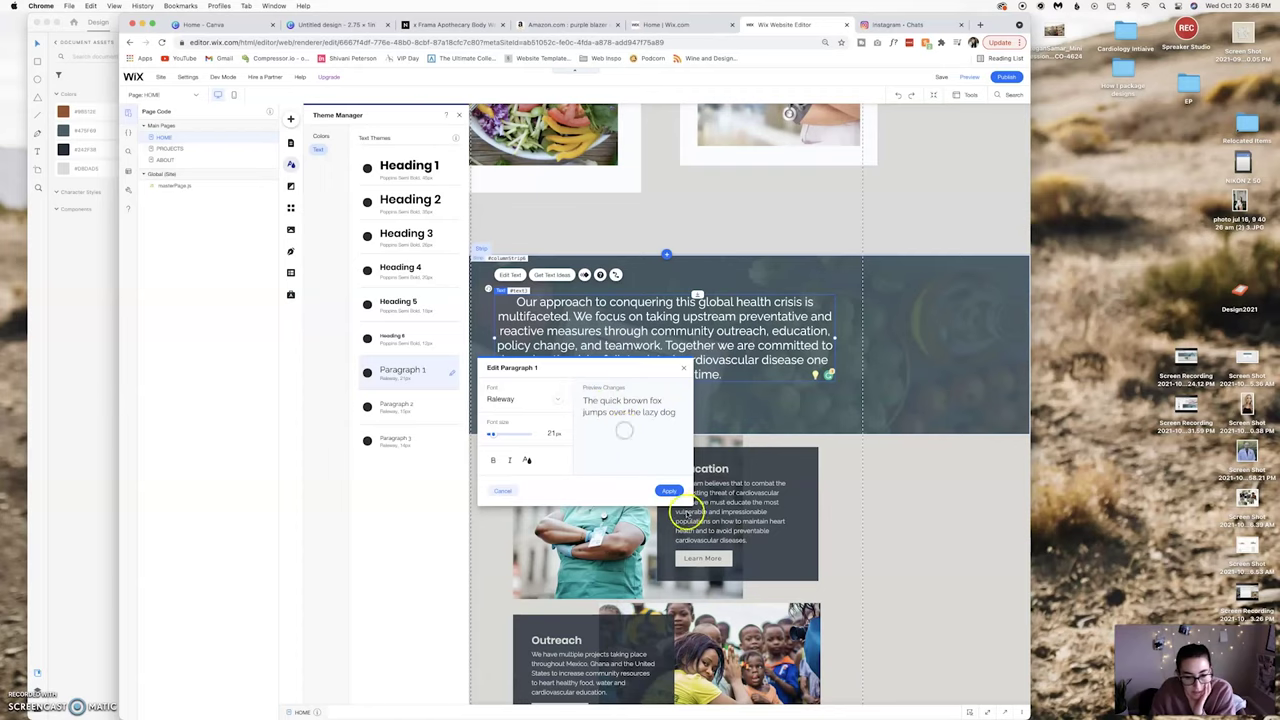
click(683, 371)
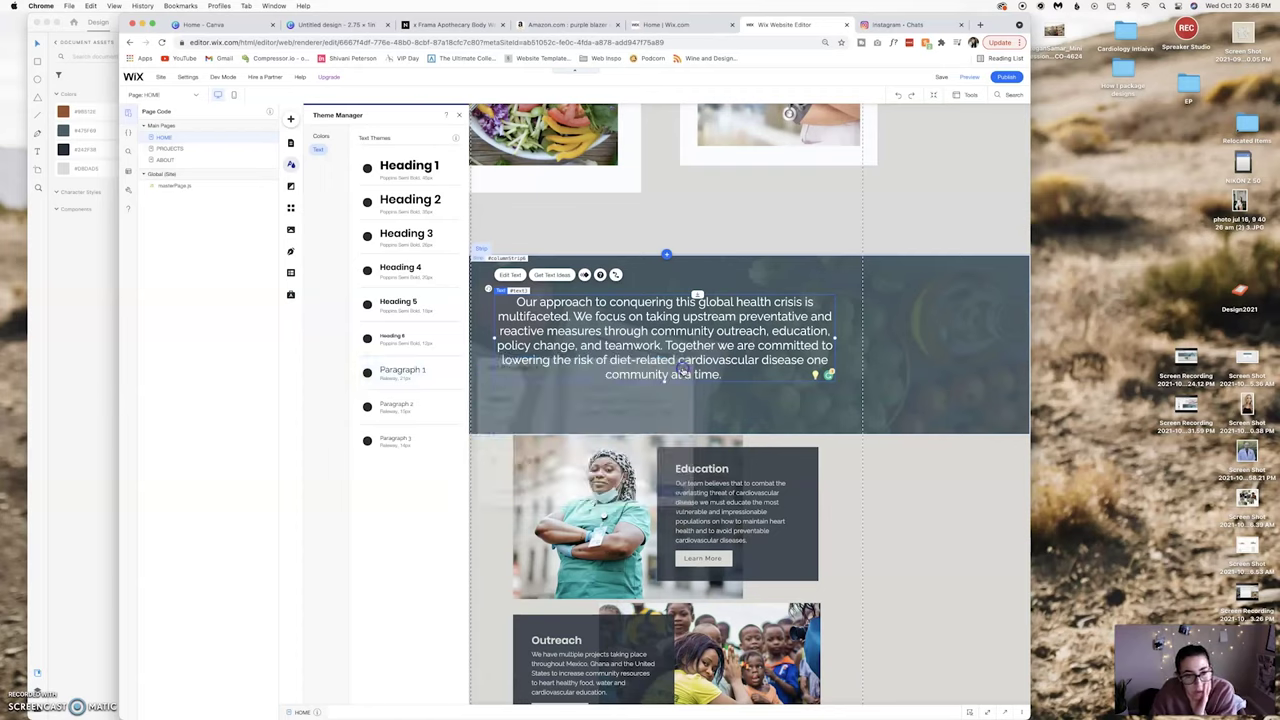
Inspect the Paragraph 3 style settings and close Theme Manager.
click(396, 439)
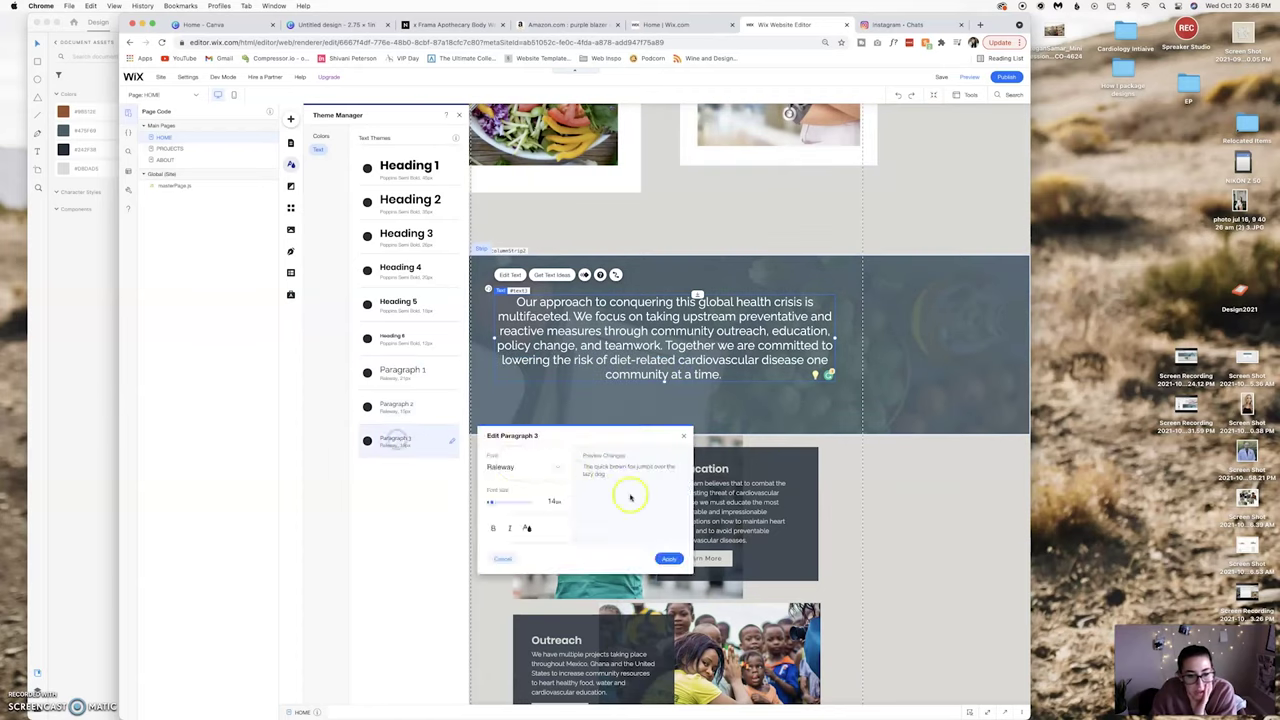
click(685, 435)
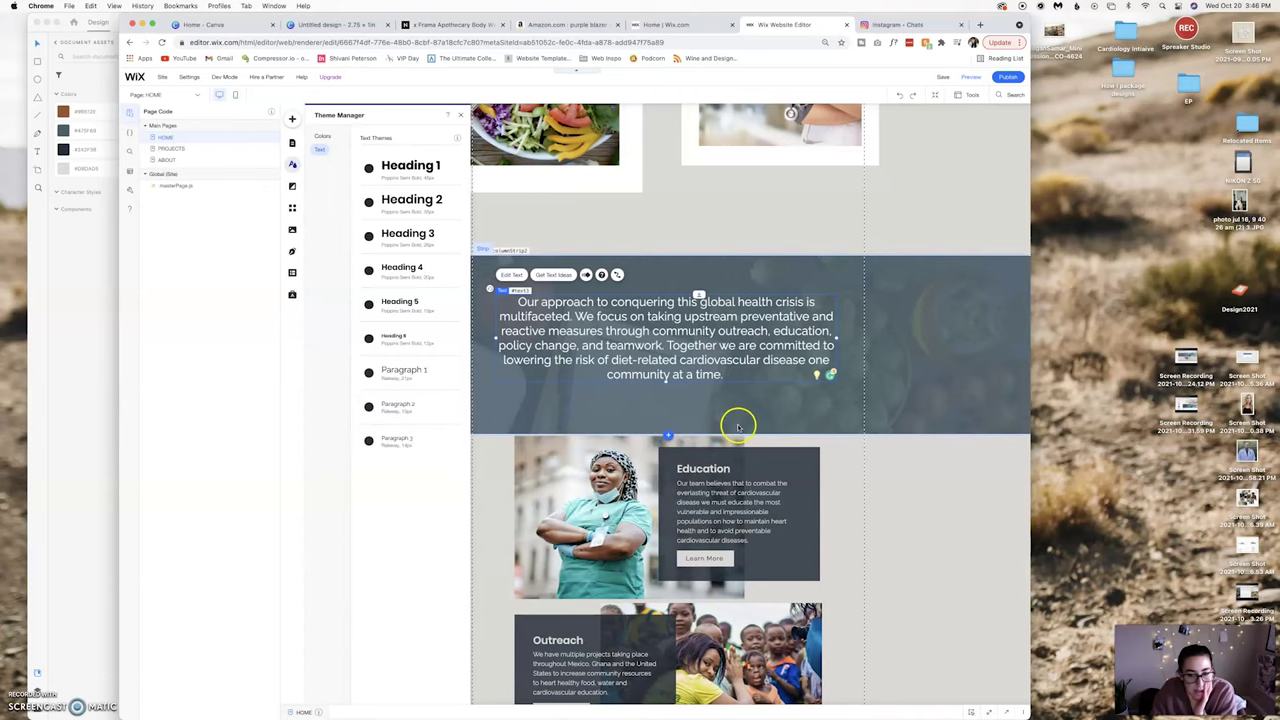
click(535, 257)
Widen the Our approach paragraph's character spacing to about 0.05 and nudge it slightly left.
click(508, 274)
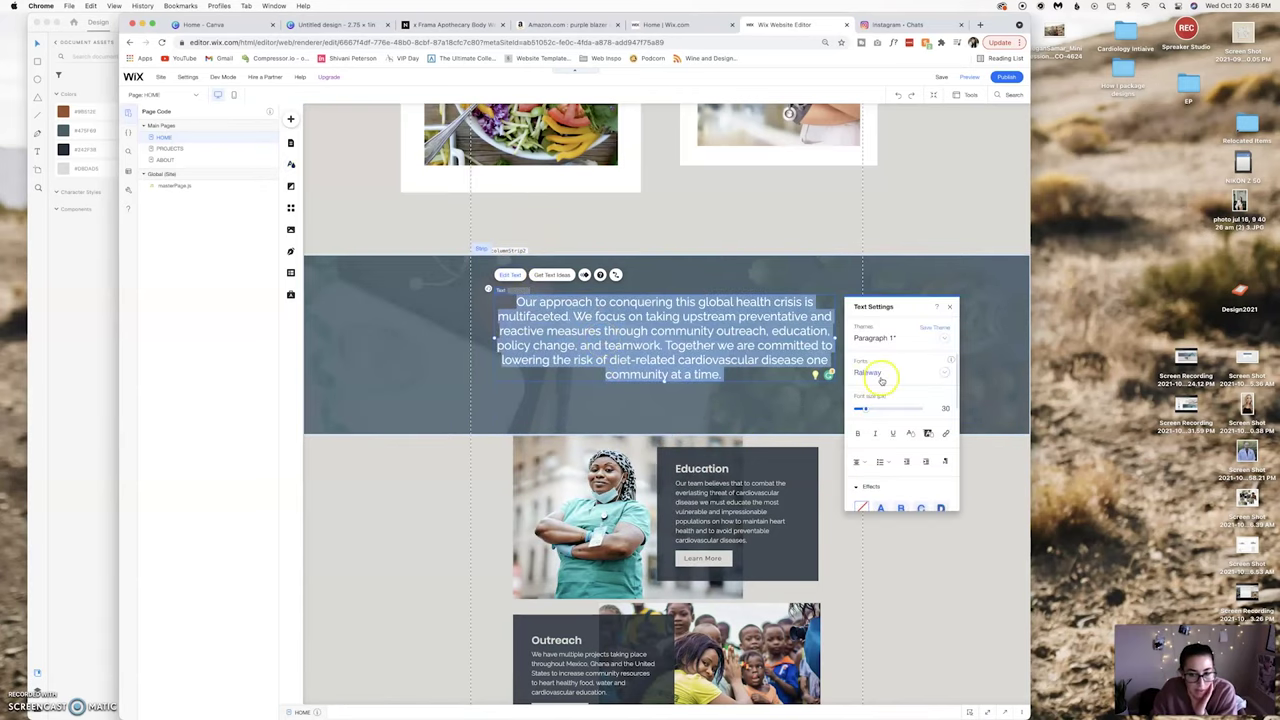
scroll(913, 413, down, 1)
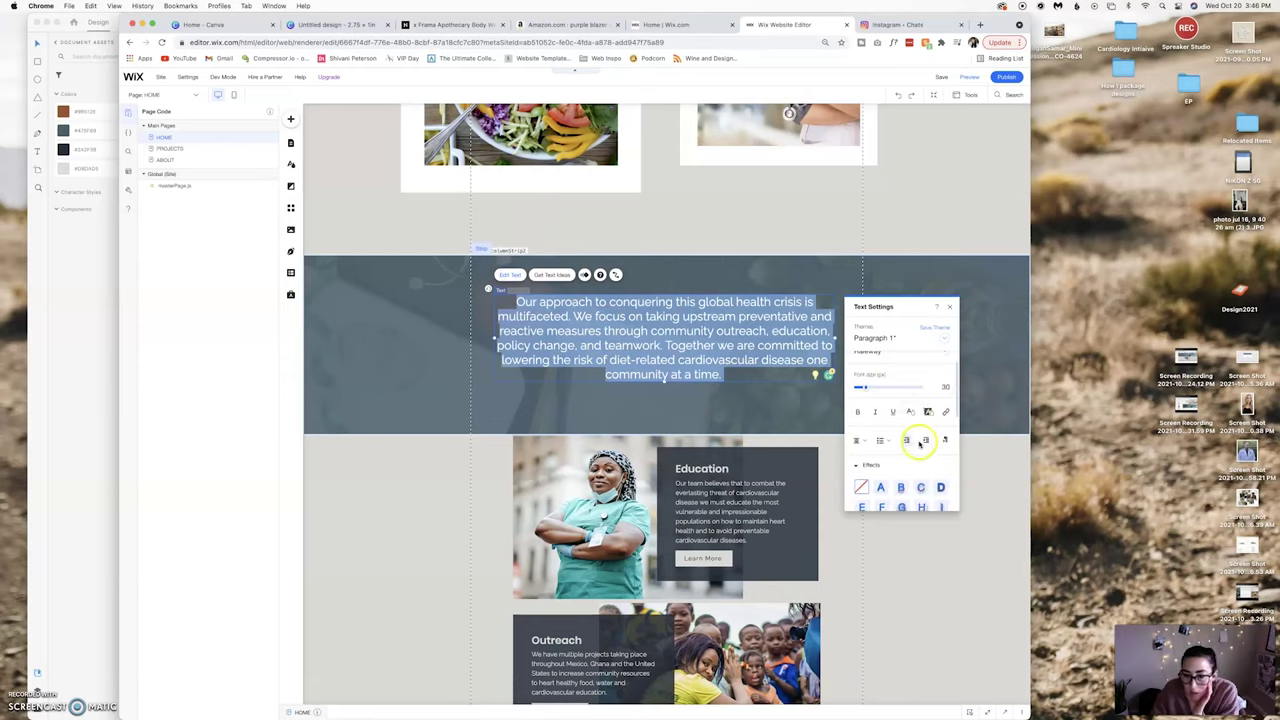
click(946, 441)
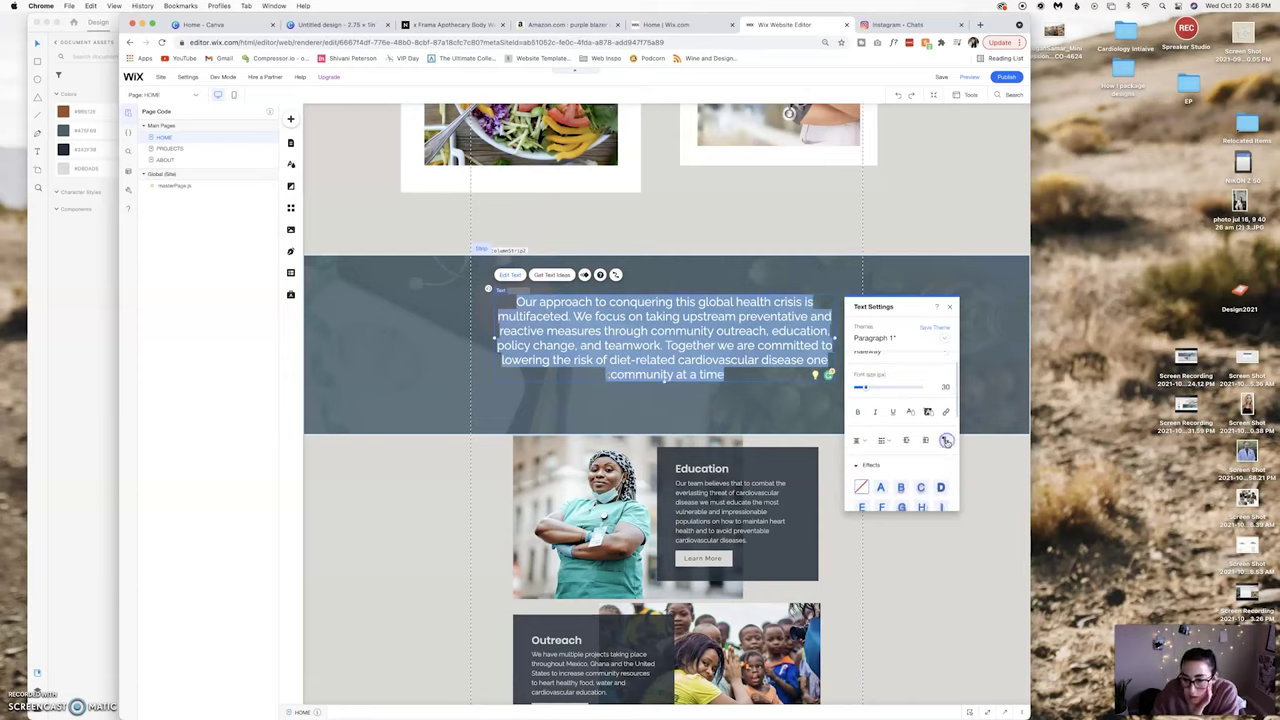
click(946, 441)
click(903, 412)
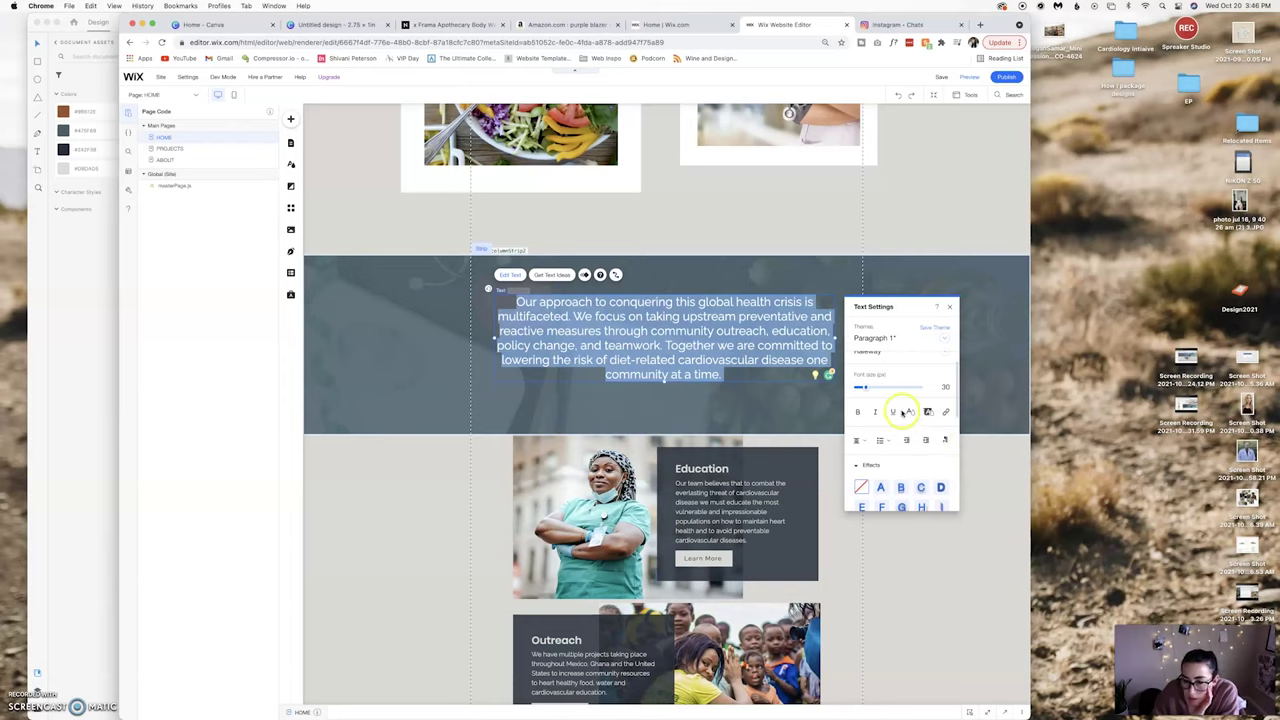
scroll(876, 393, down, 5)
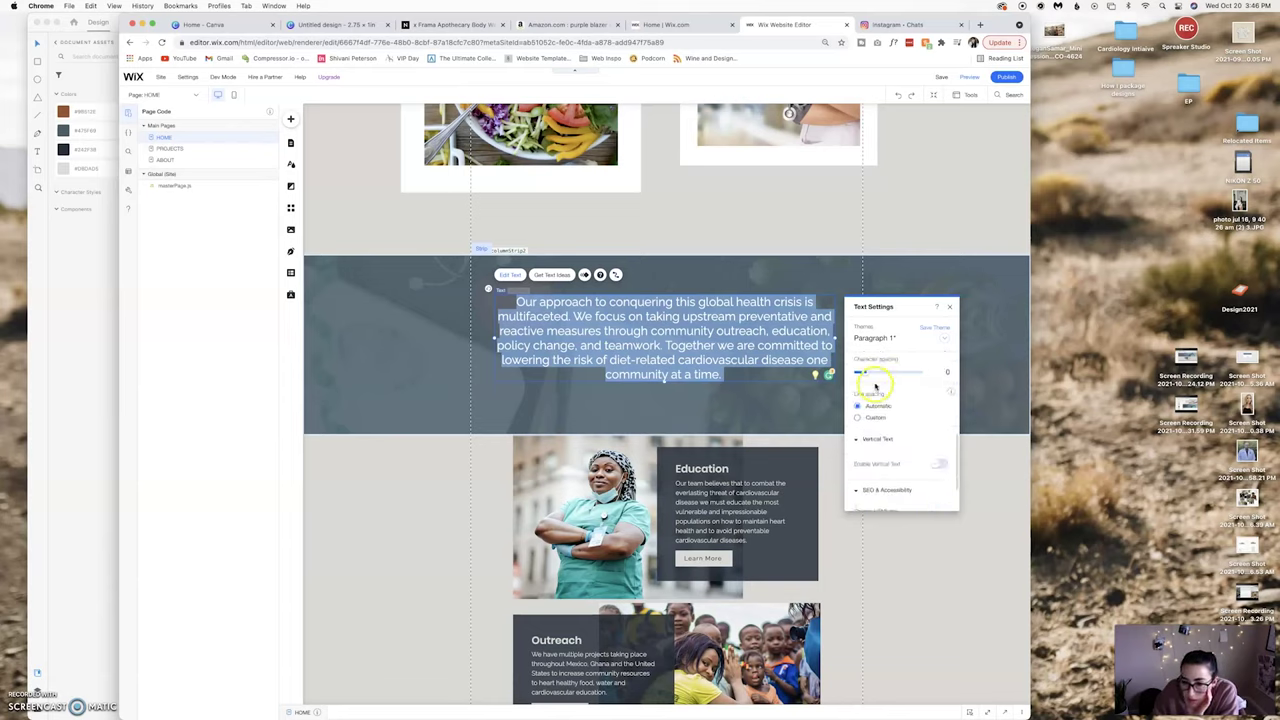
drag(867, 372, 869, 372)
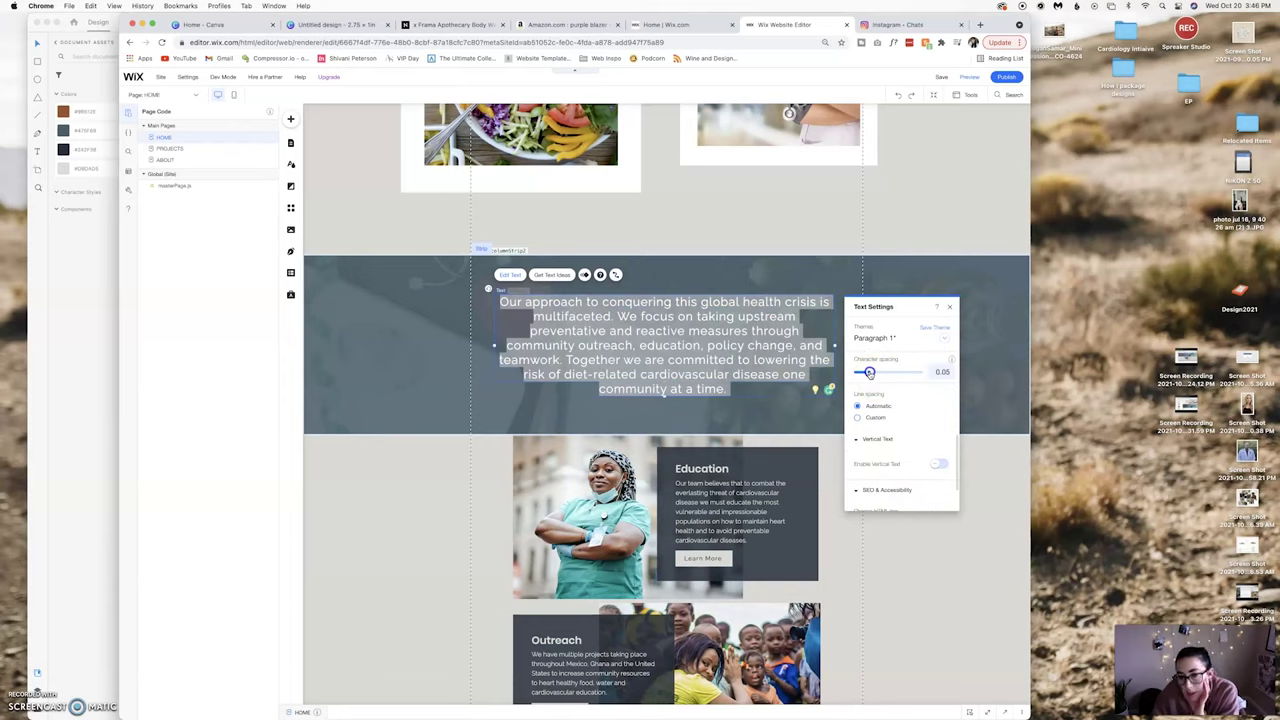
drag(867, 372, 868, 373)
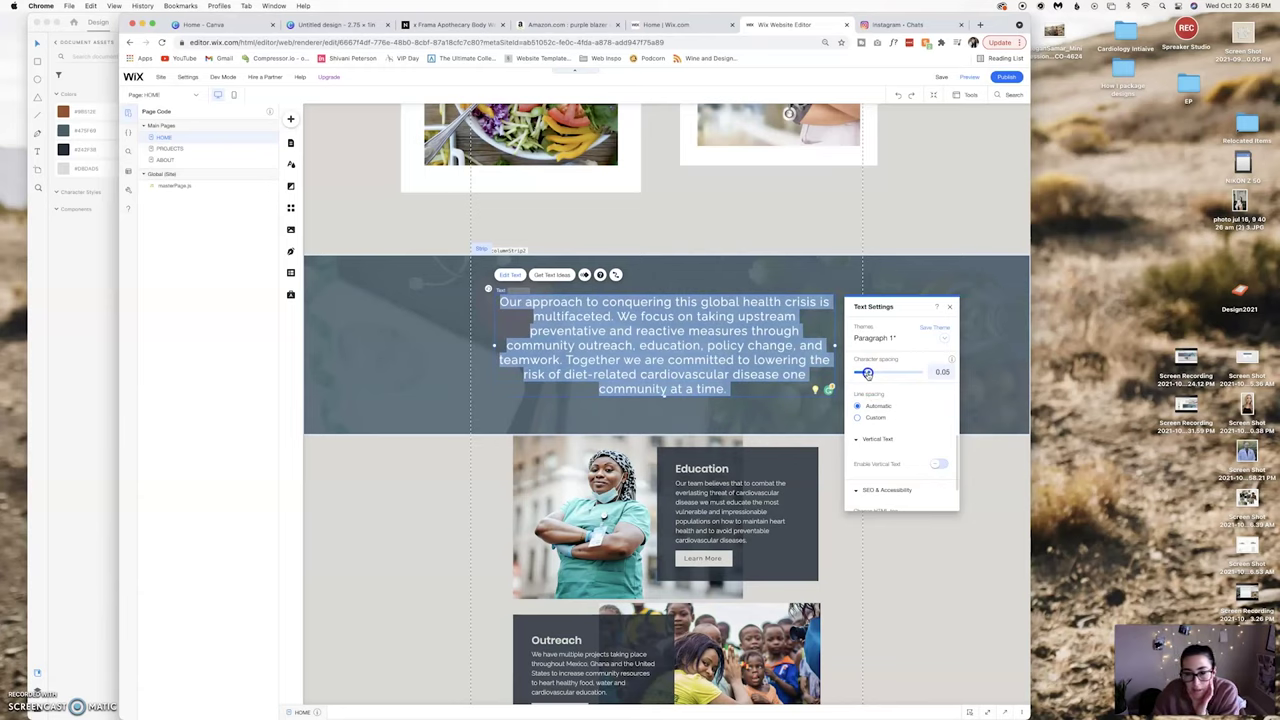
drag(870, 374, 866, 374)
click(949, 307)
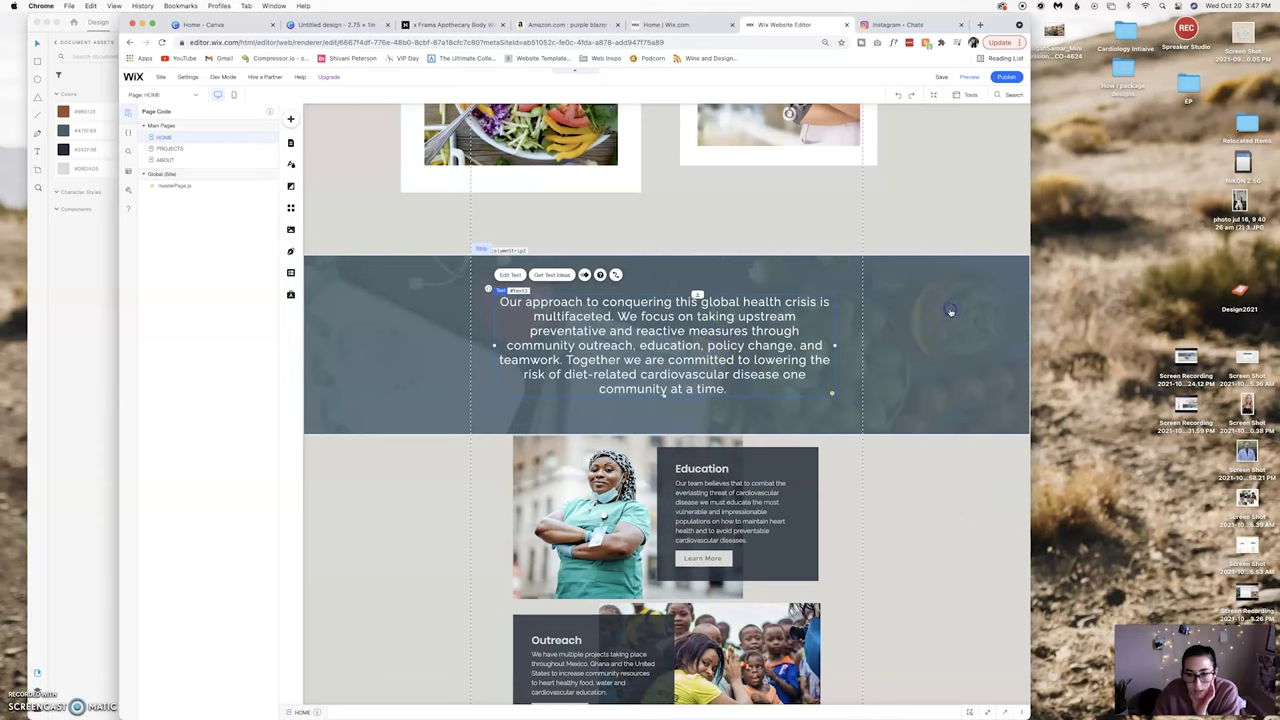
drag(736, 343, 739, 343)
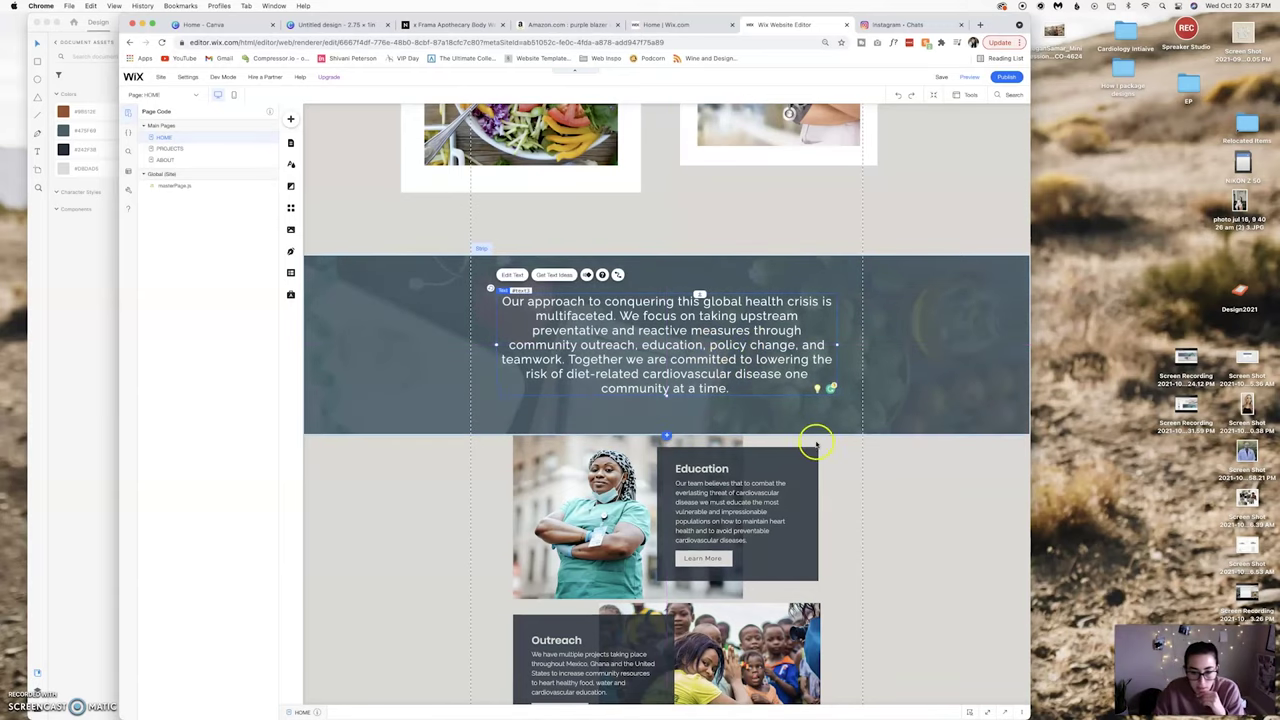
Drag the framed salad photo slightly, so it extends past the page's left gridline.
scroll(814, 441, up, 8)
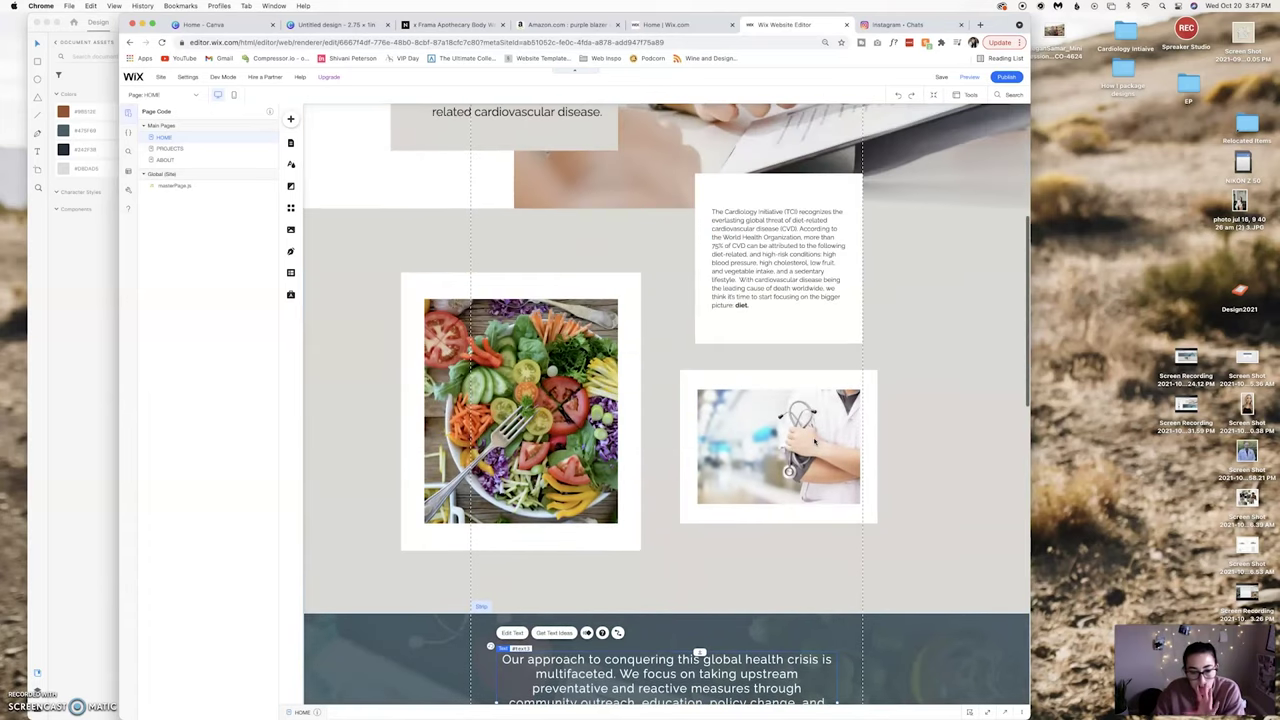
scroll(814, 441, up, 3)
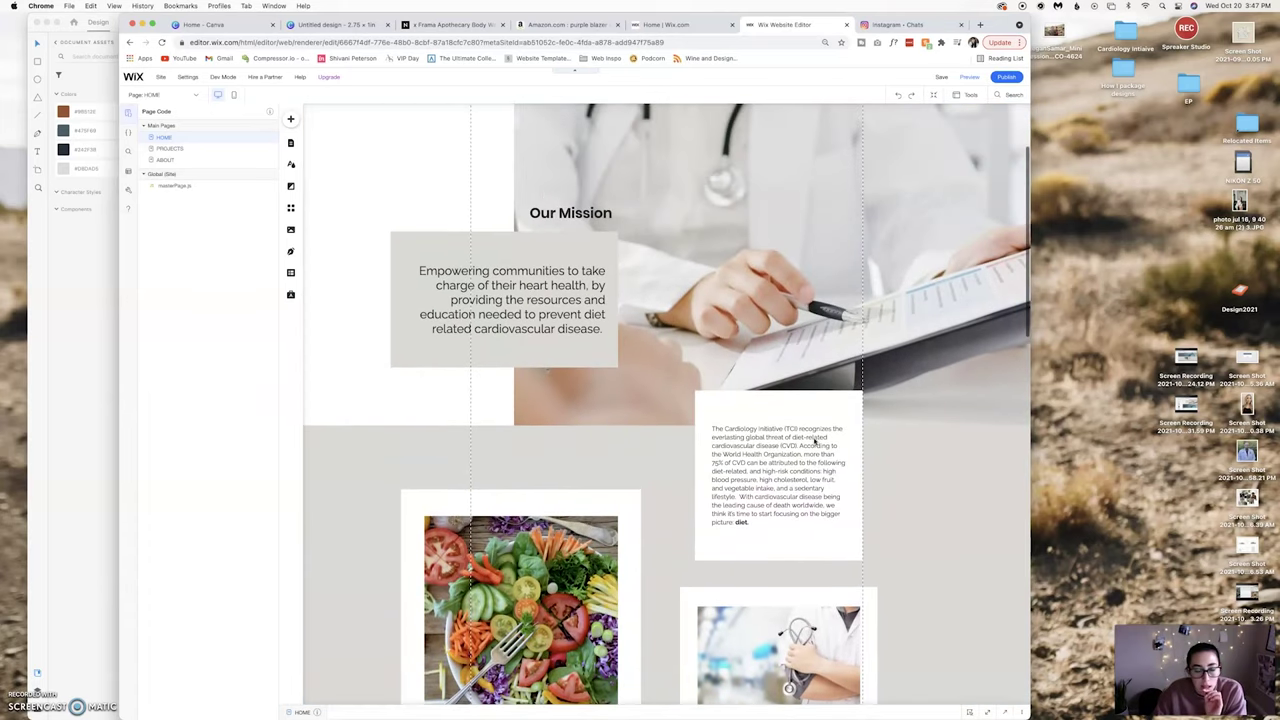
scroll(814, 441, down, 2)
scroll(657, 443, down, 2)
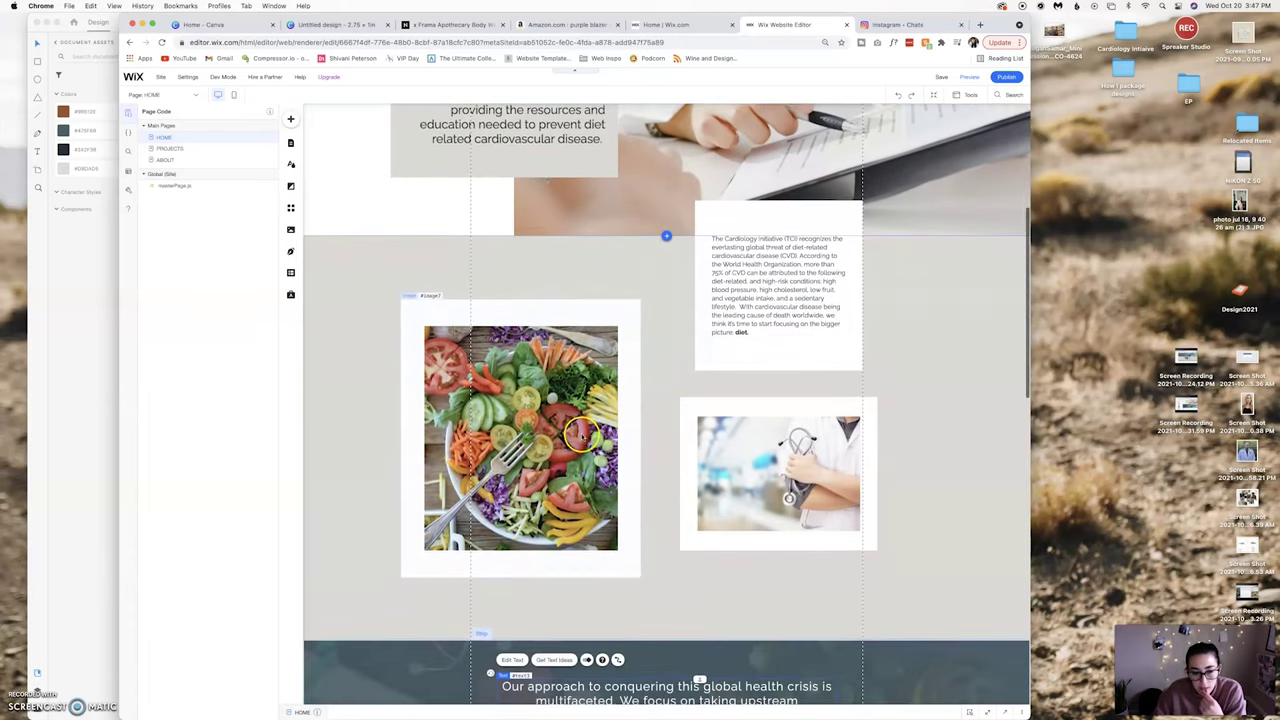
click(580, 410)
drag(556, 364, 556, 360)
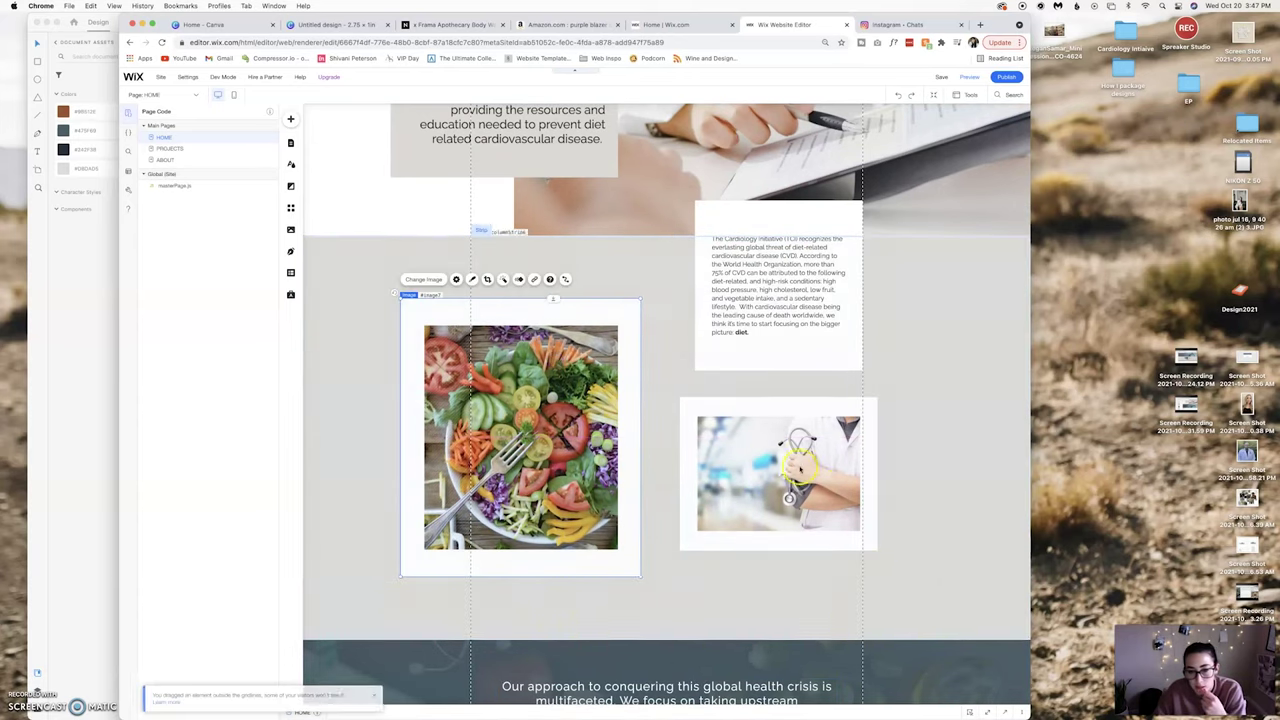
scroll(771, 451, down, 2)
scroll(770, 456, down, 5)
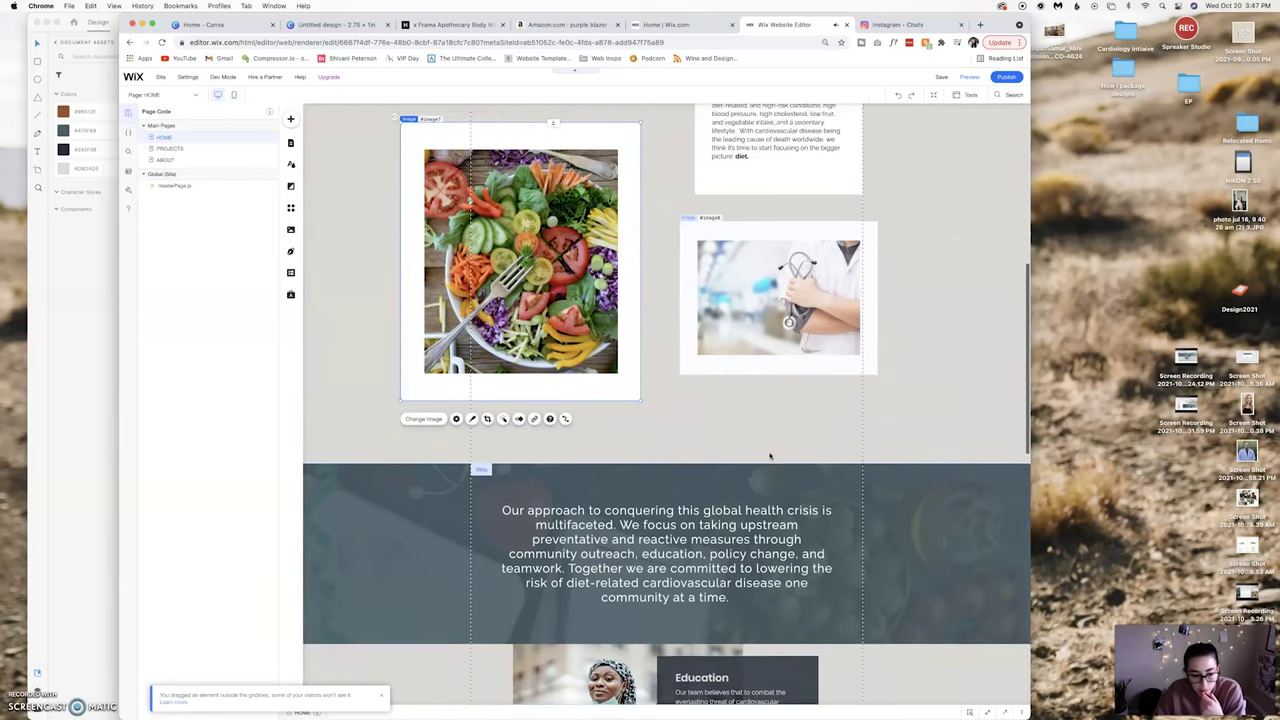
mouse_move(228, 712)
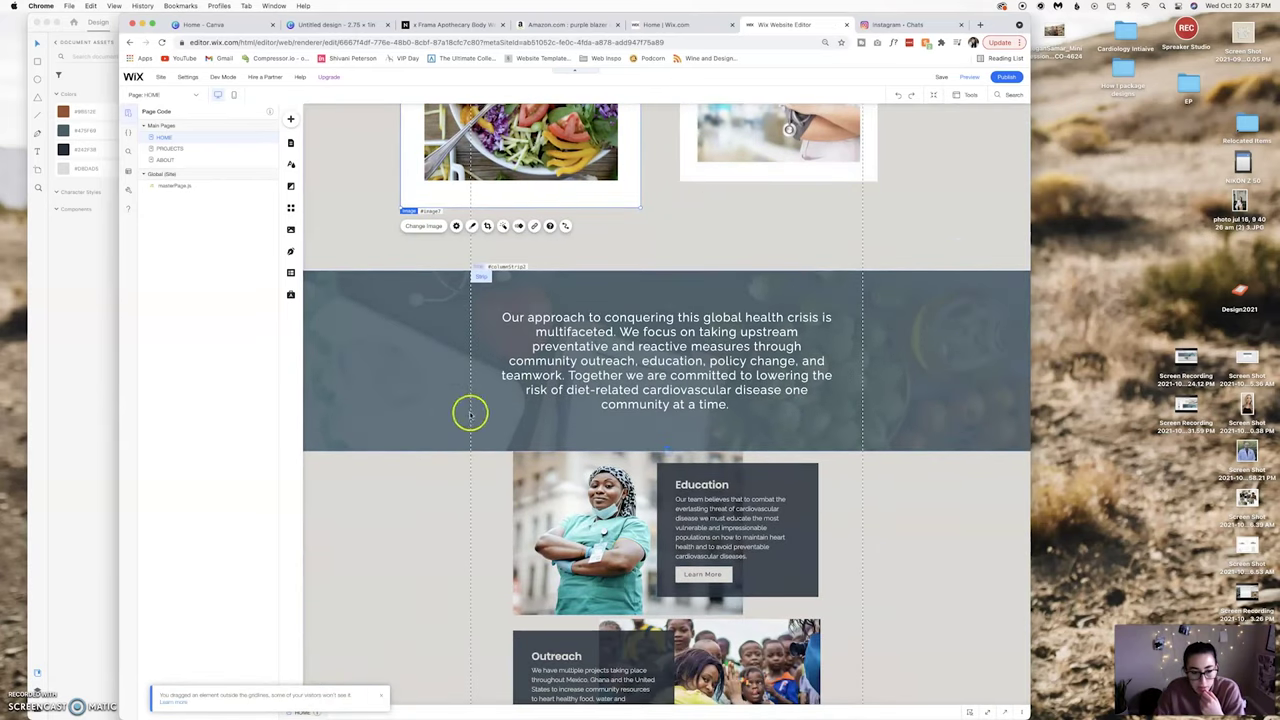
scroll(480, 430, up, 7)
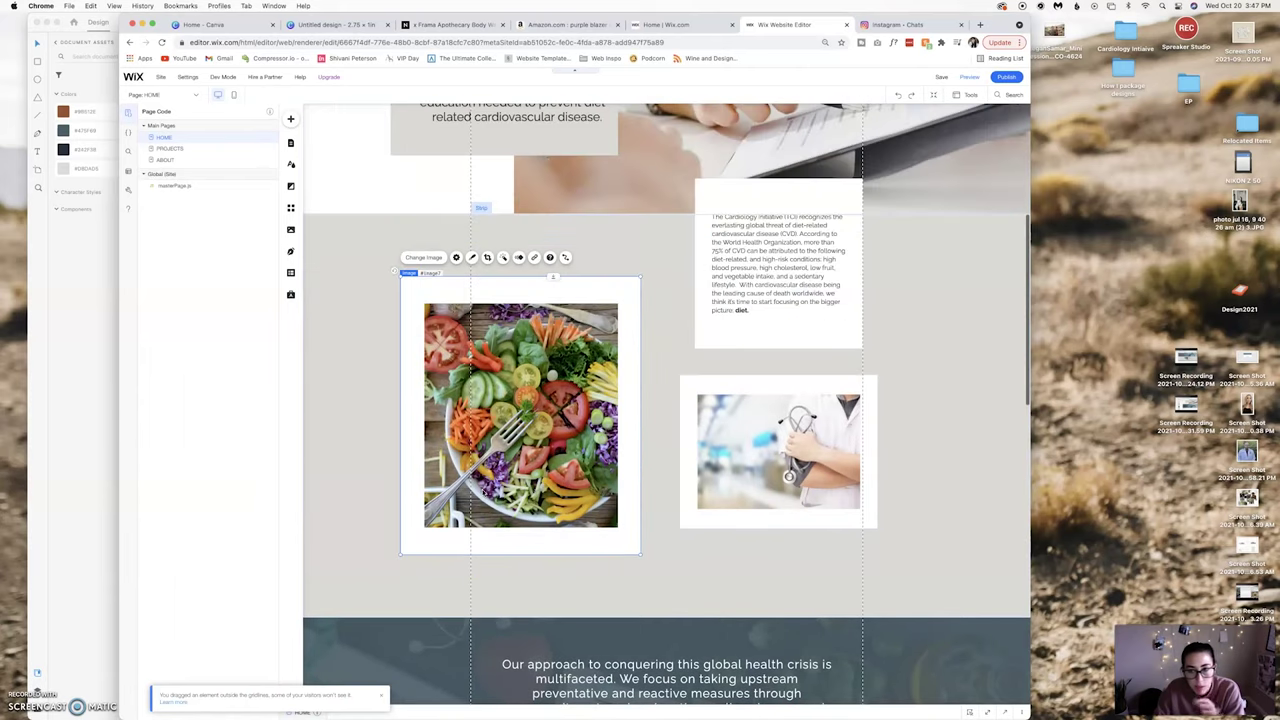
Preview the home page and scroll through its desktop version.
click(969, 77)
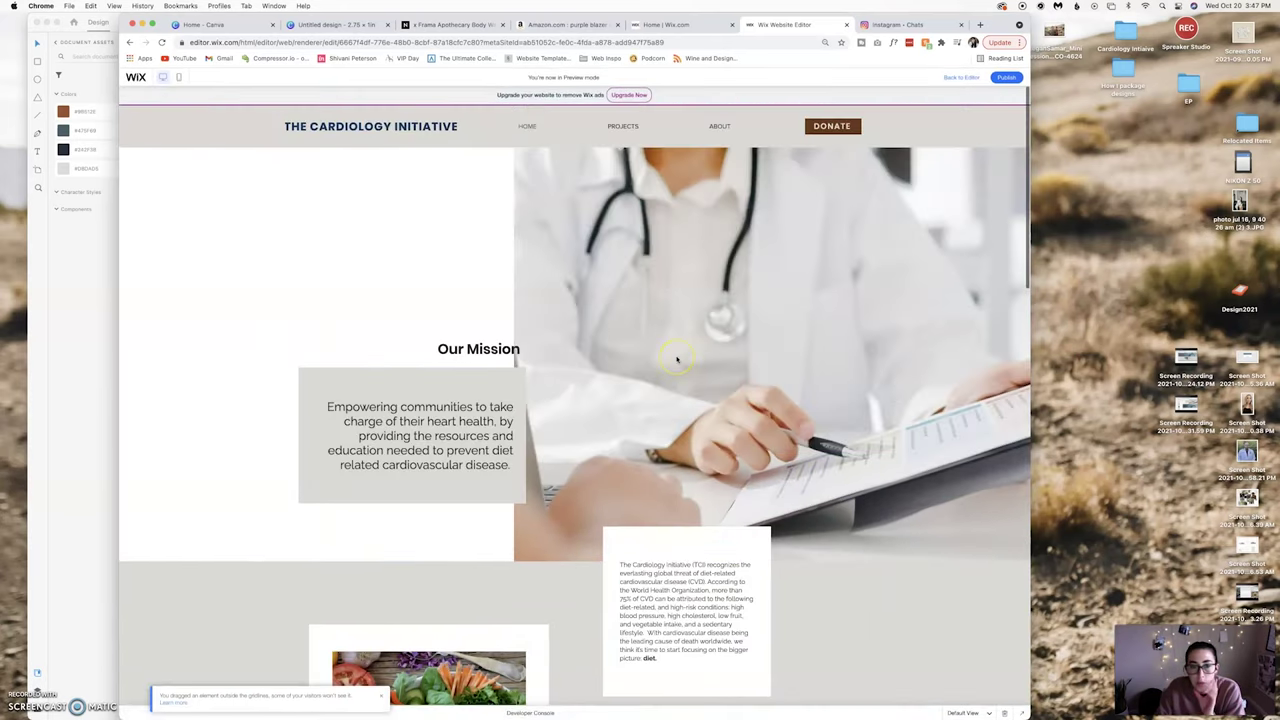
scroll(678, 360, down, 15)
scroll(678, 360, up, 15)
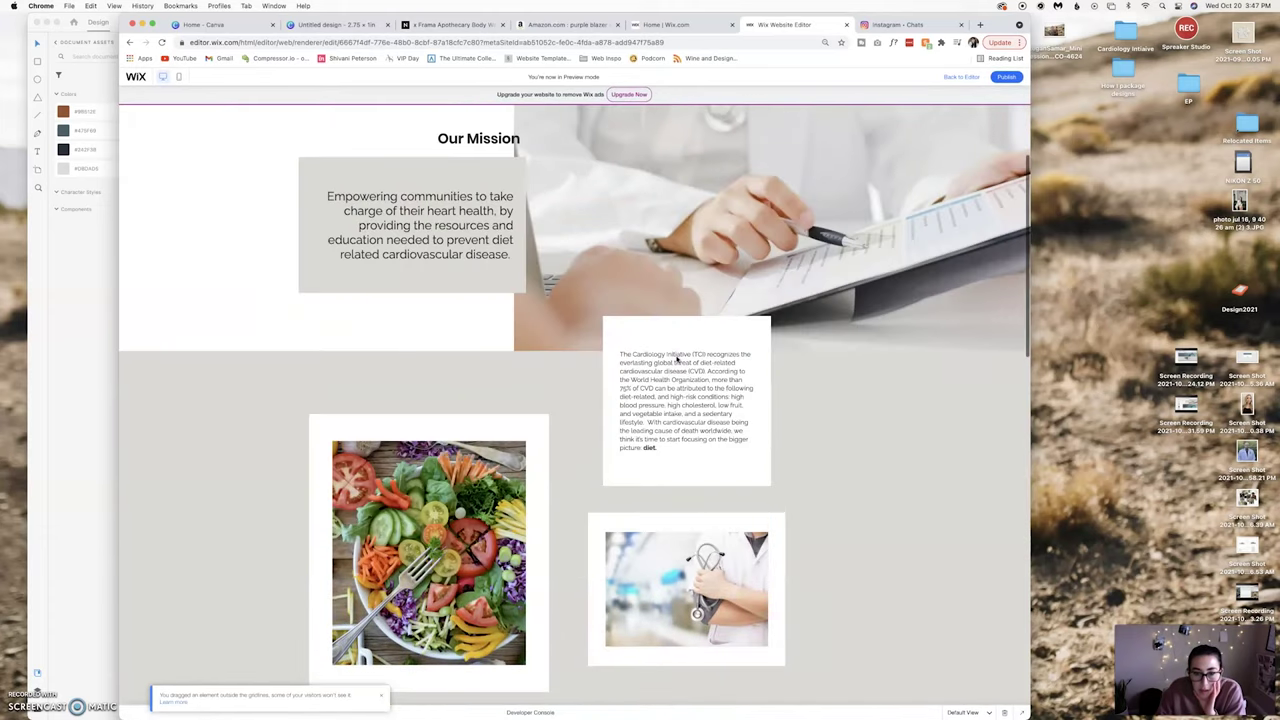
click(436, 668)
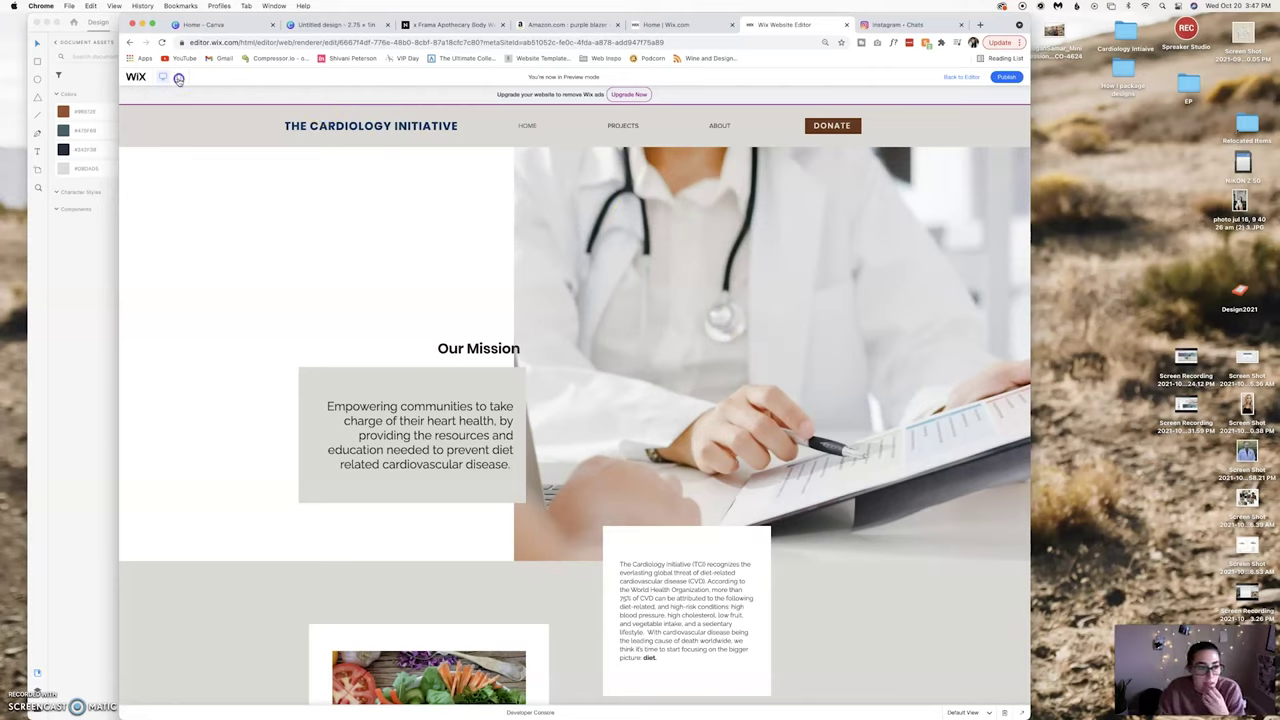
Switch the preview to the mobile layout and scroll through the stacked page.
click(178, 78)
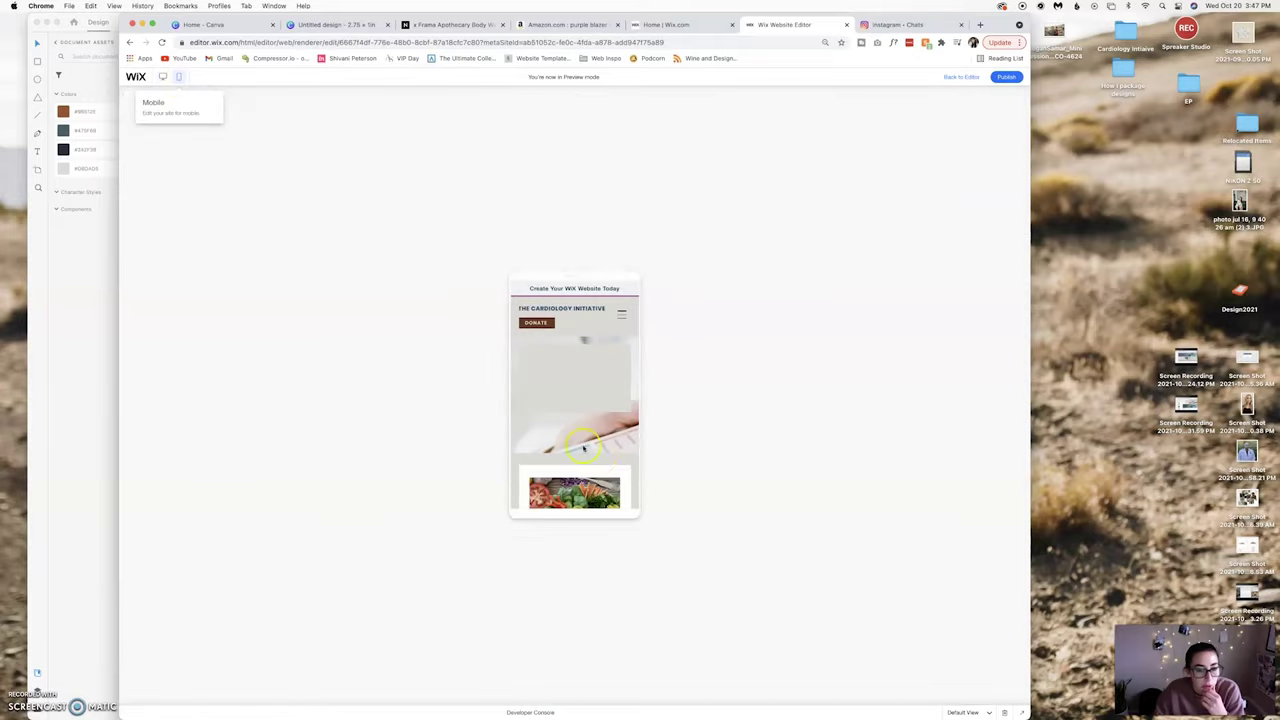
scroll(603, 458, down, 10)
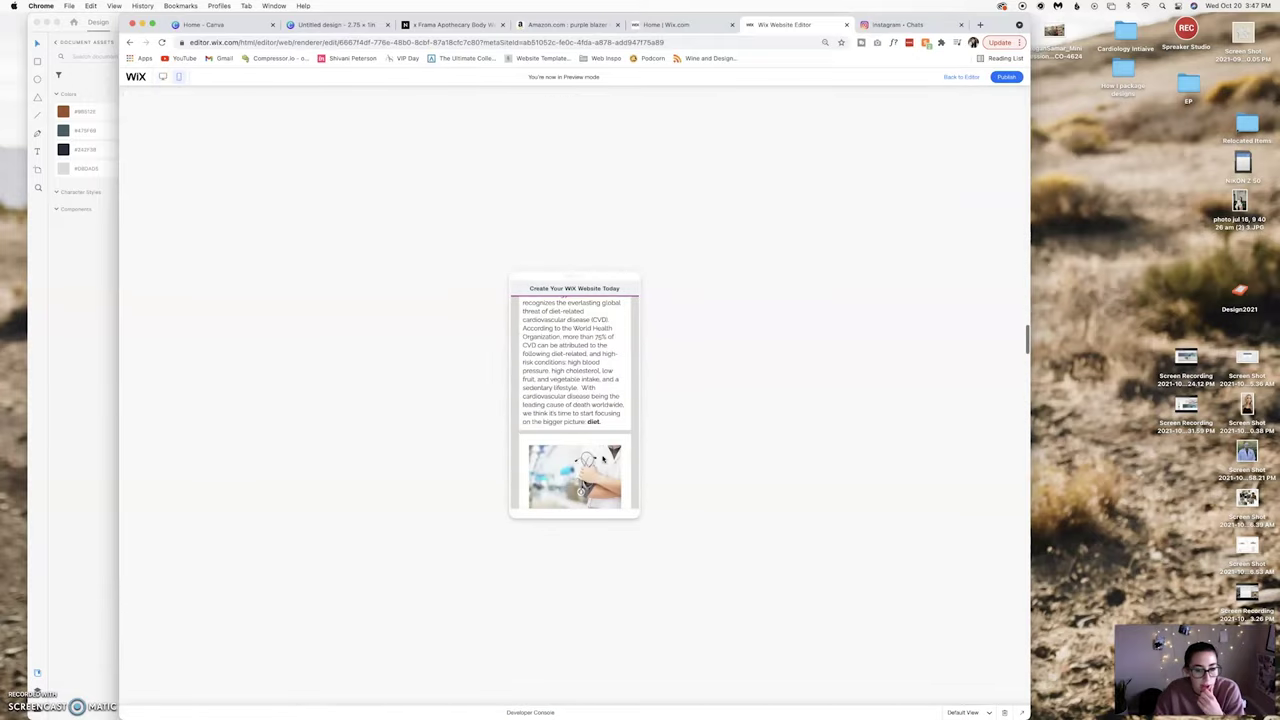
scroll(603, 458, up, 10)
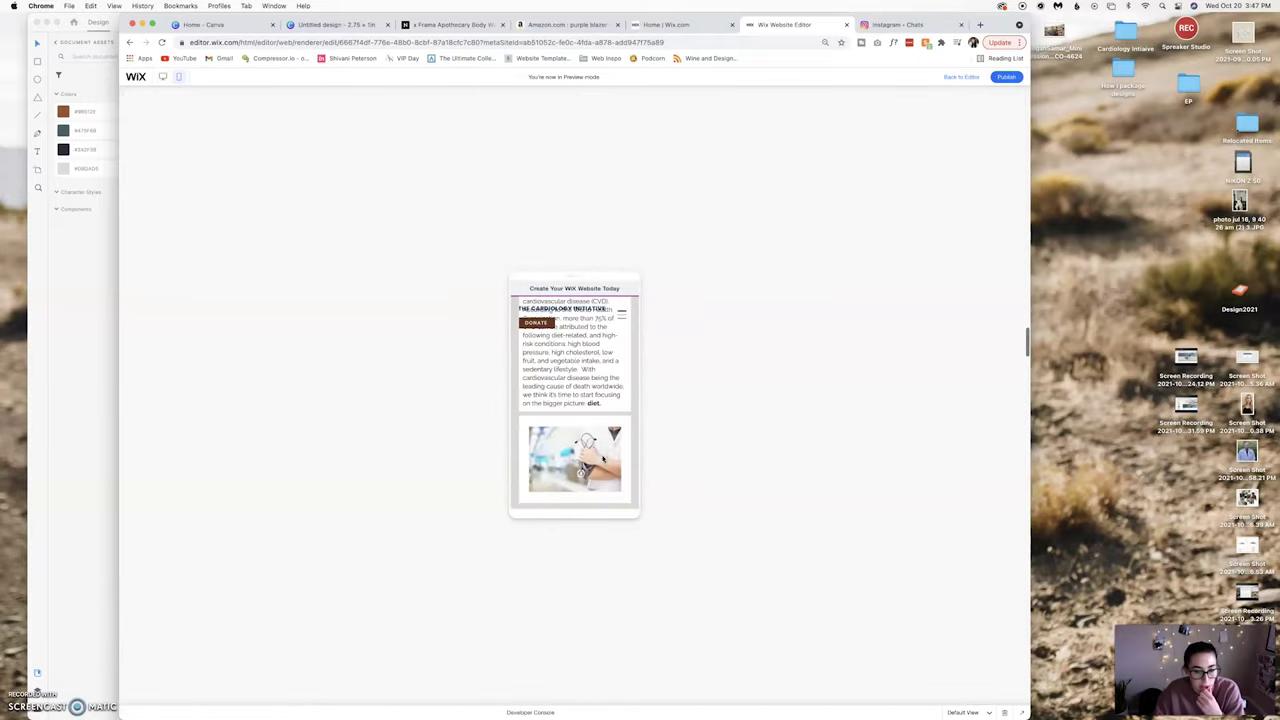
scroll(603, 458, down, 6)
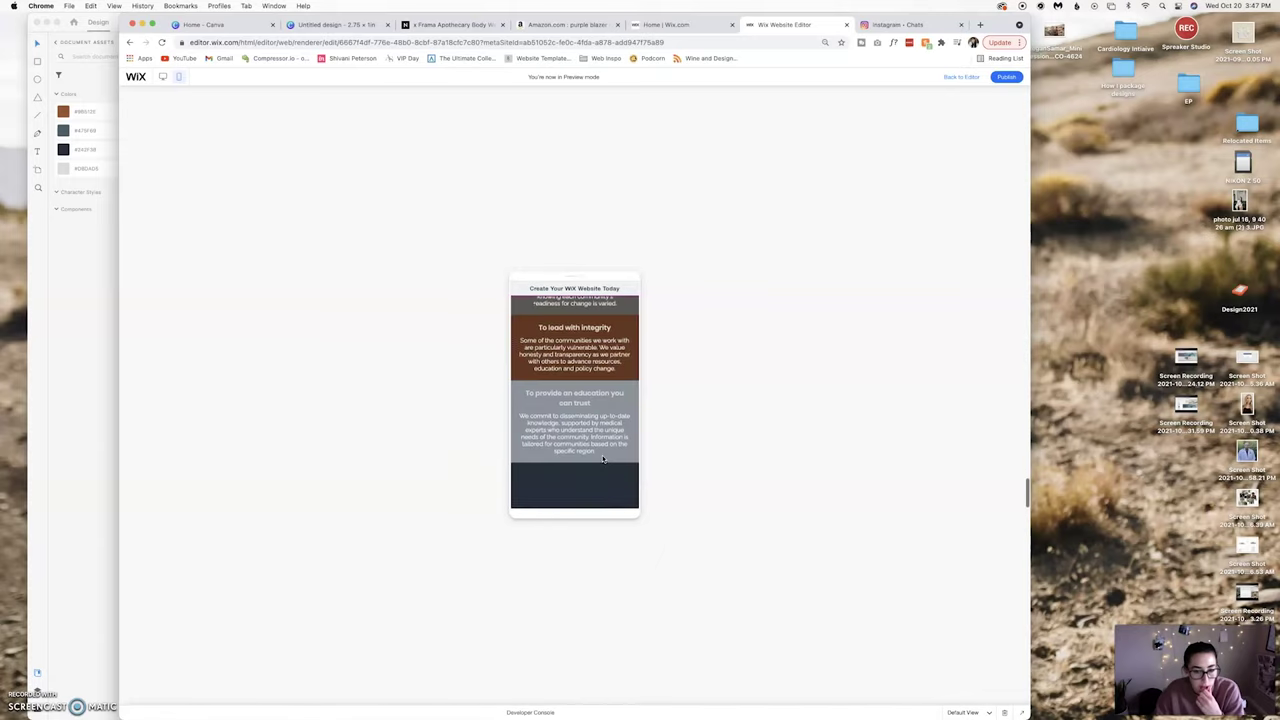
scroll(603, 458, up, 6)
scroll(603, 458, up, 2)
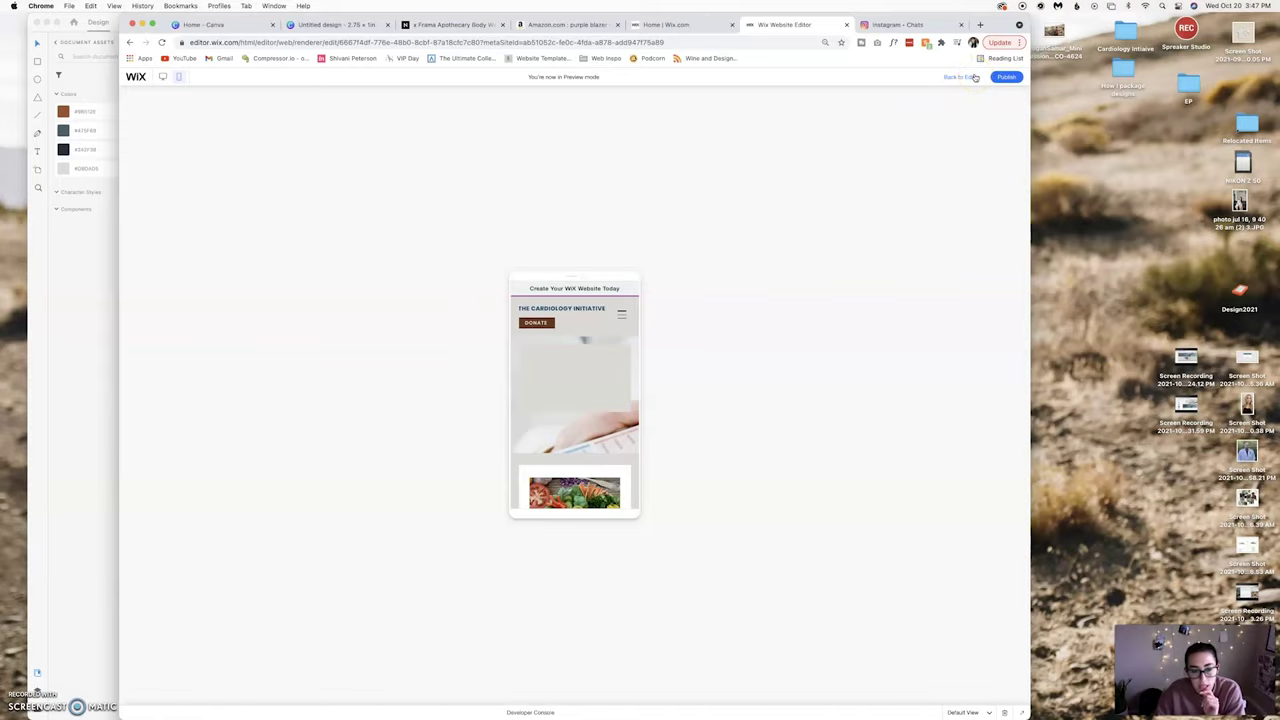
Leave the preview and return to editing the desktop layout.
click(974, 76)
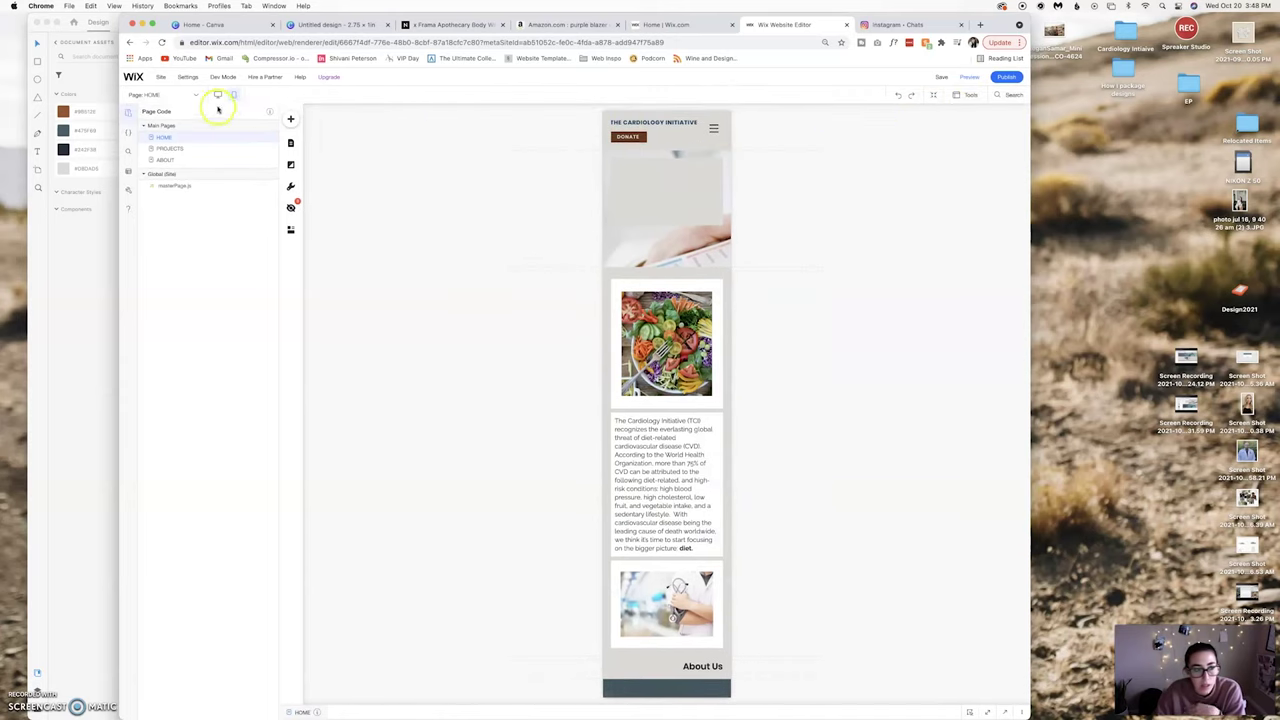
click(219, 94)
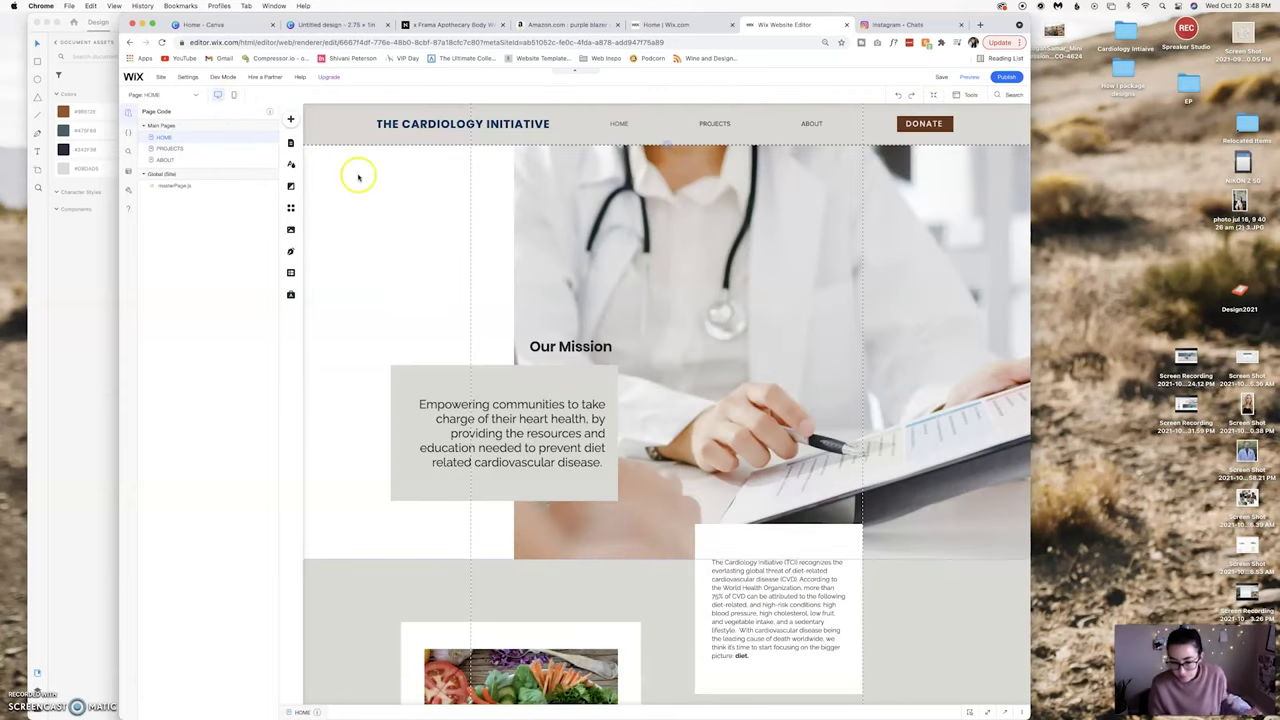
scroll(820, 515, down, 5)
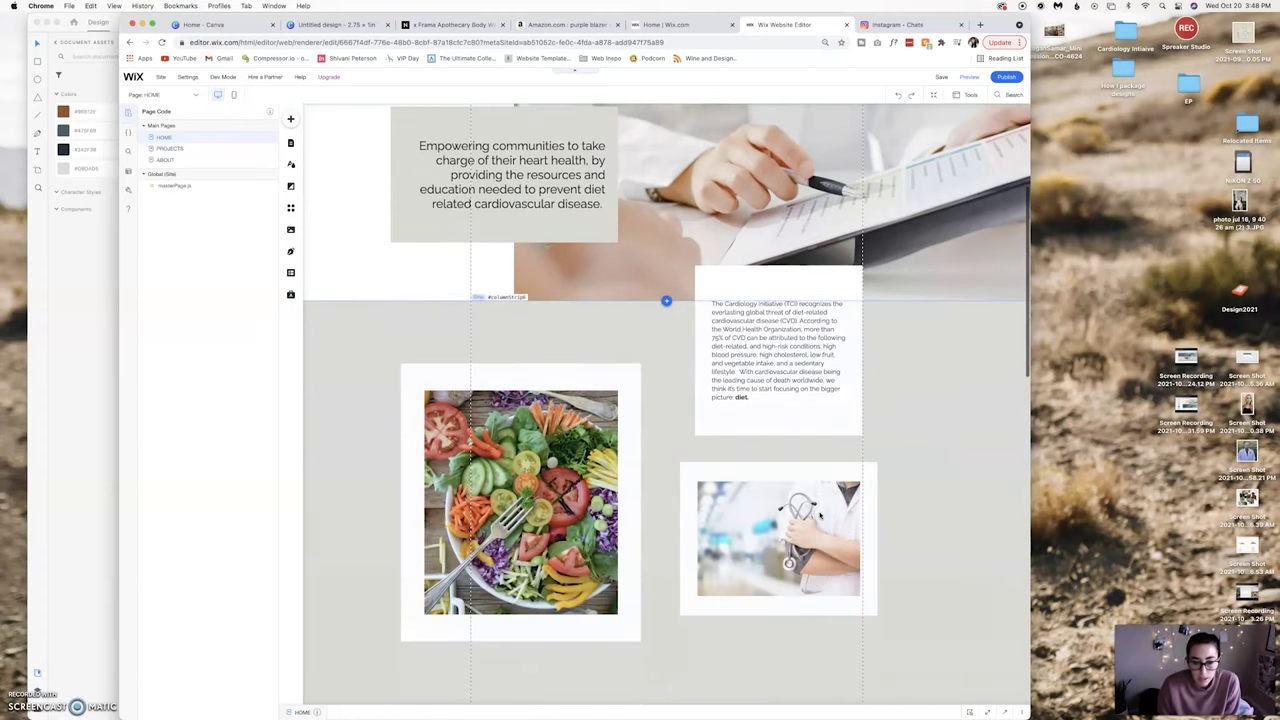
scroll(820, 515, down, 10)
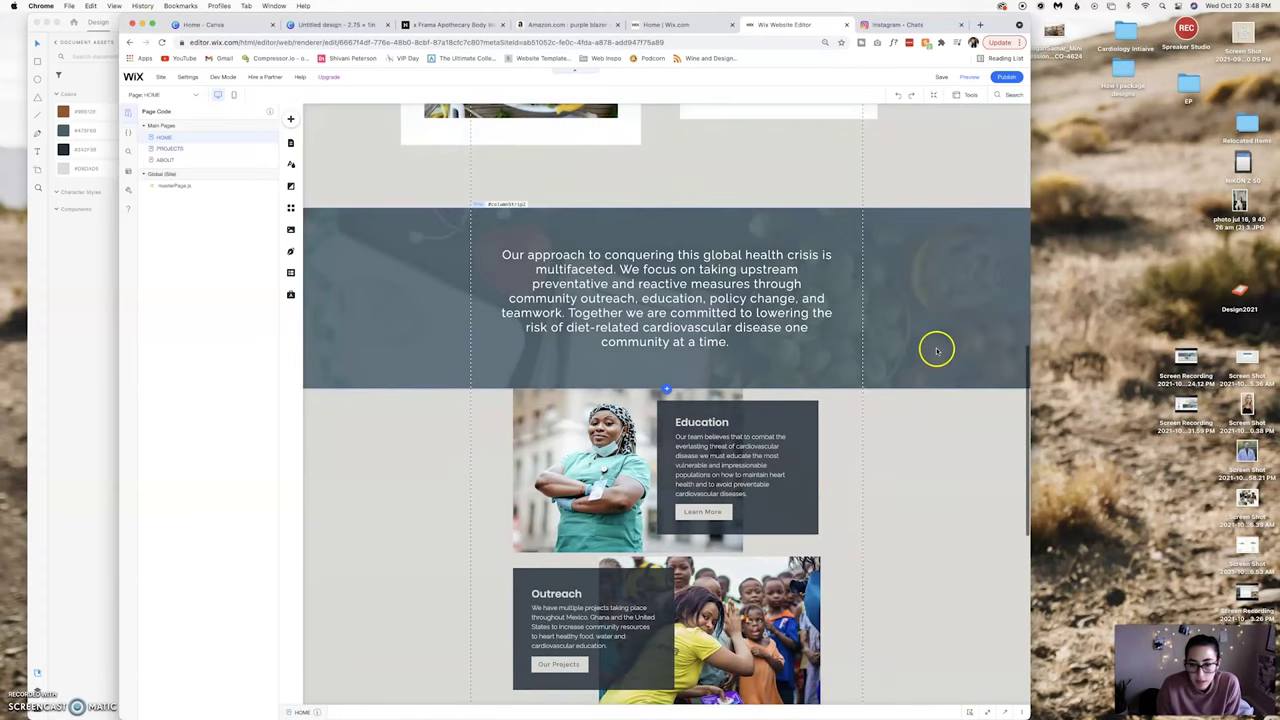
Make the dark mission strip slightly taller and move its text a little lower.
click(937, 350)
drag(697, 389, 696, 408)
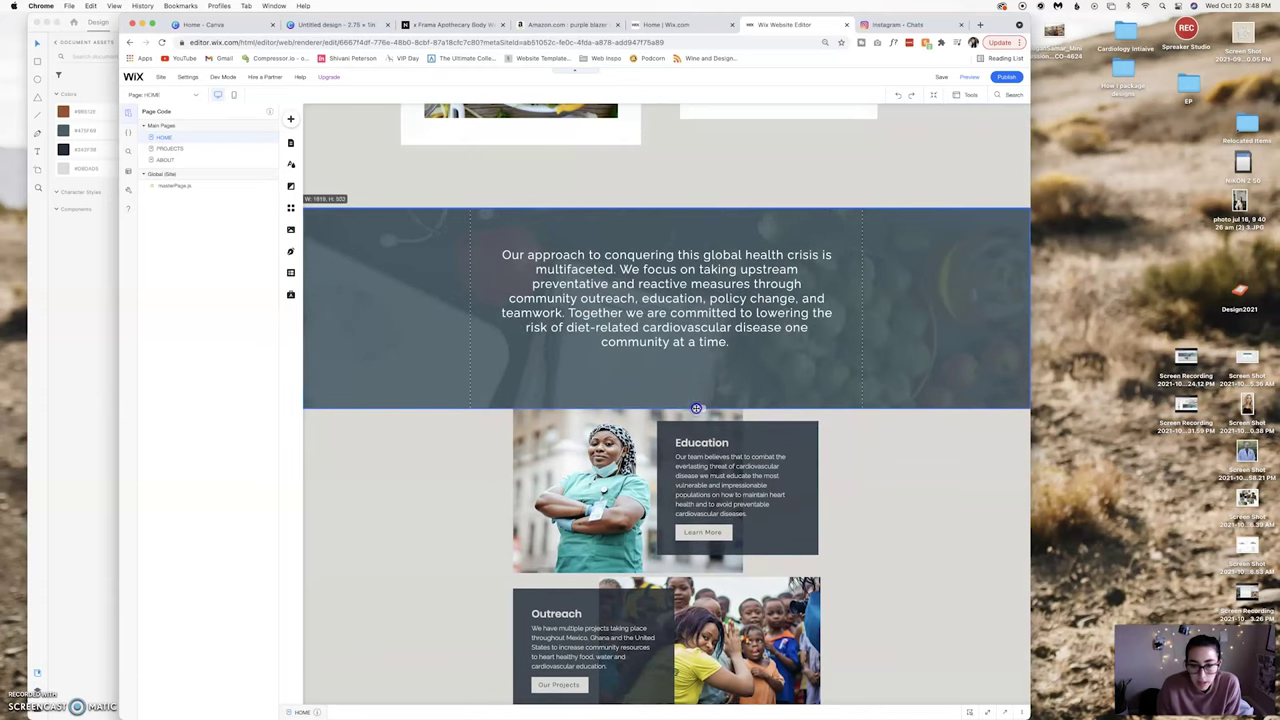
click(714, 343)
drag(716, 327, 719, 337)
Compare the page against the Adobe XD design, then return to Wix.
scroll(895, 440, down, 3)
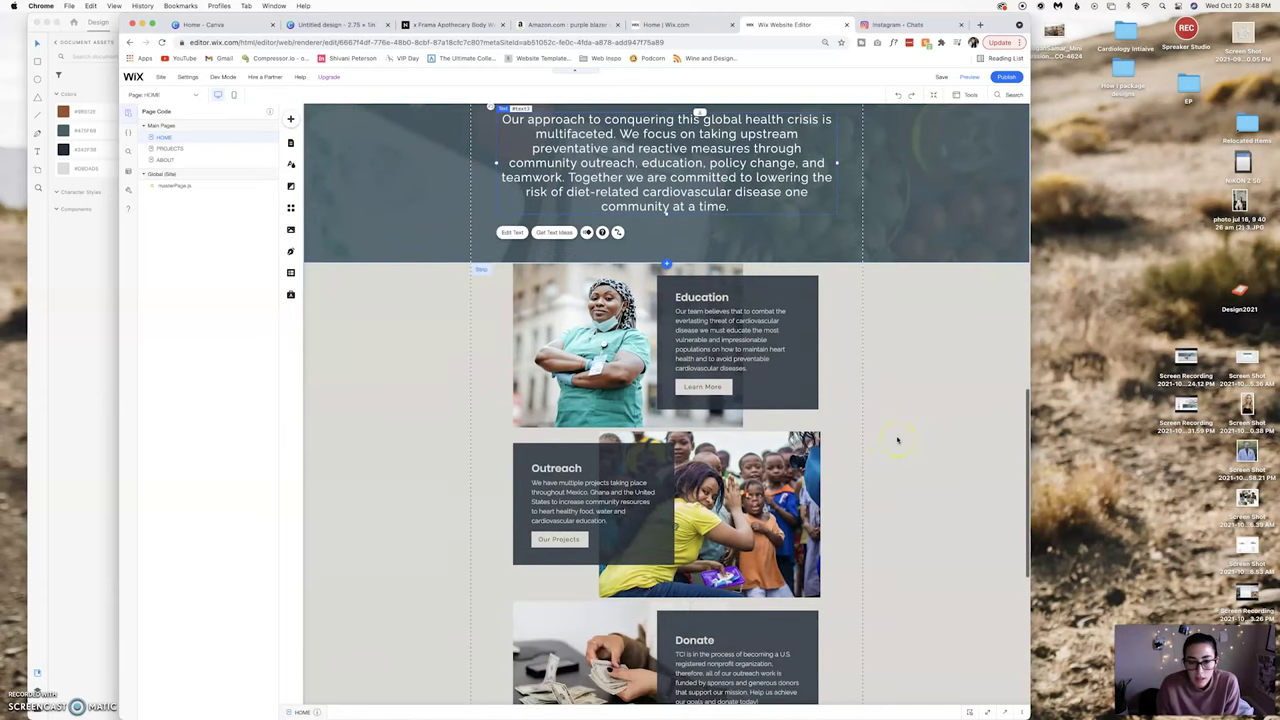
click(40, 456)
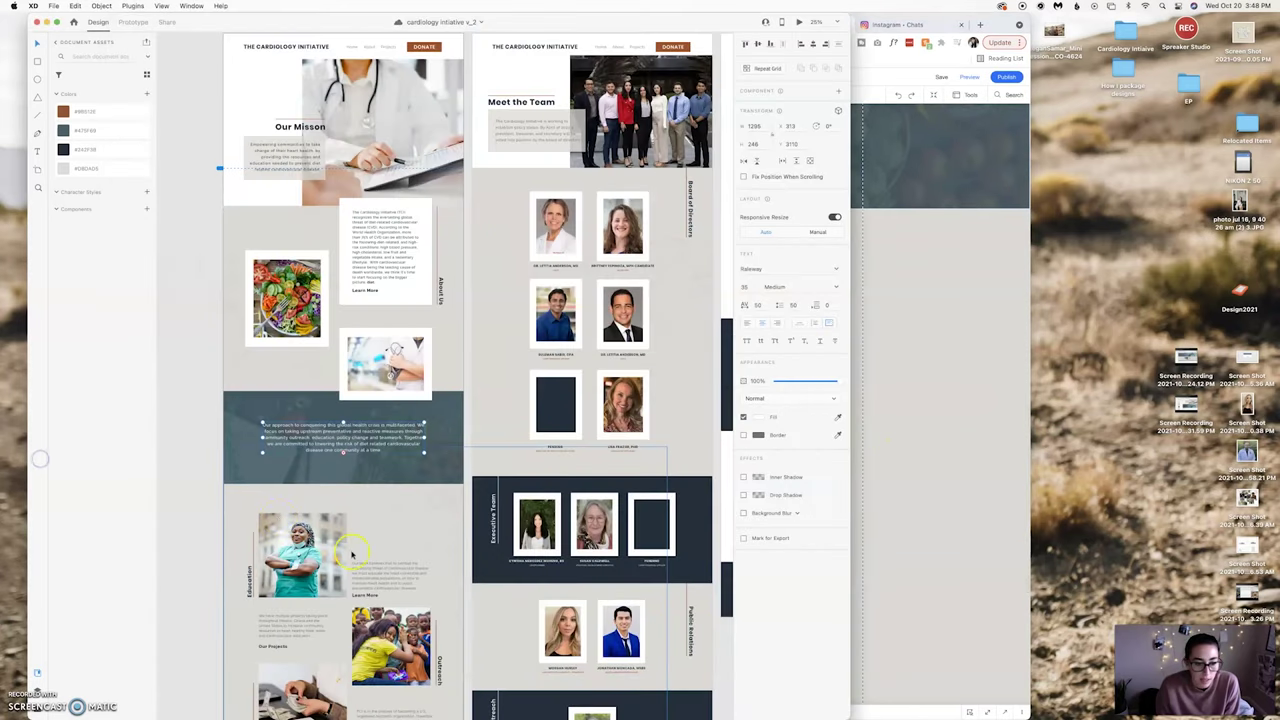
scroll(352, 555, down, 4)
scroll(352, 555, up, 5)
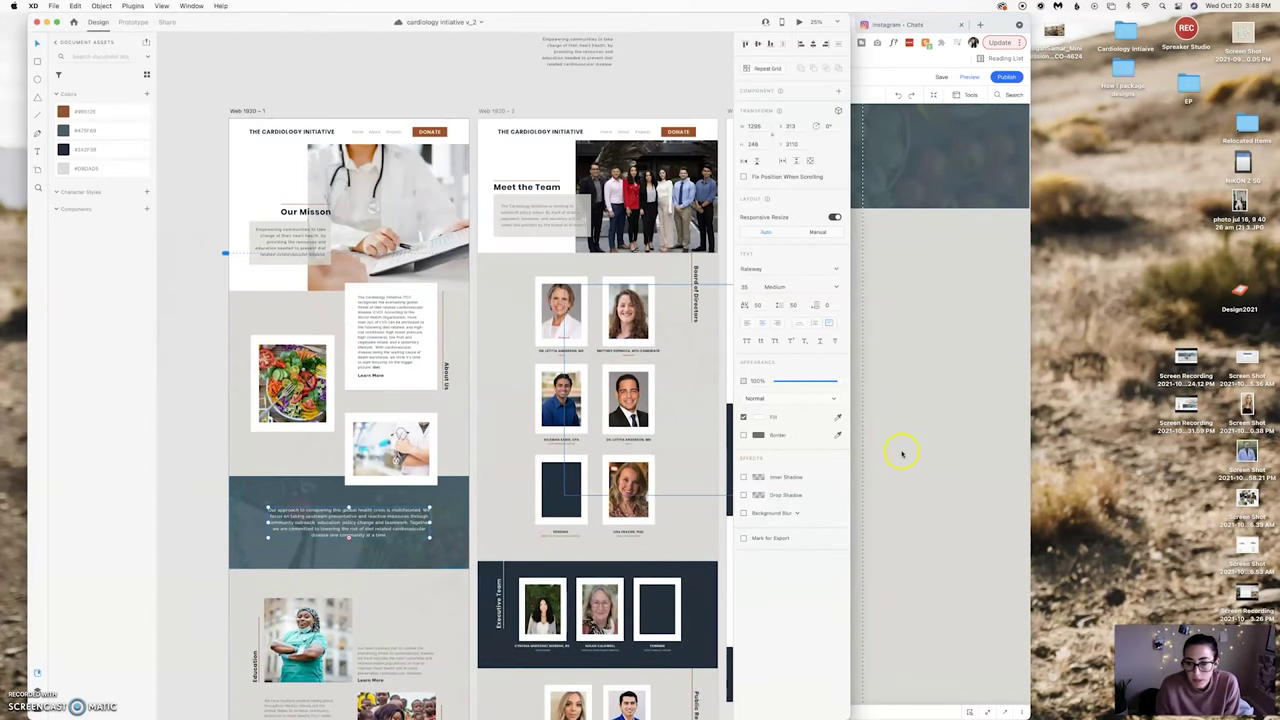
click(907, 604)
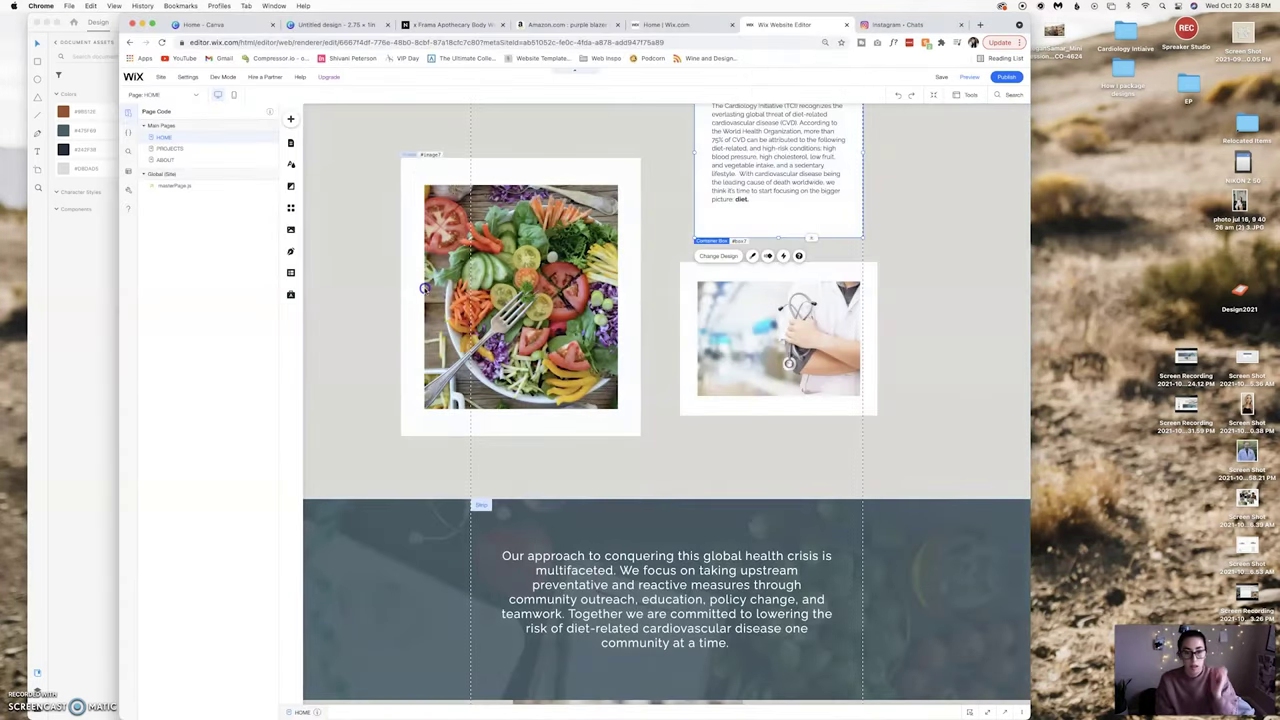
Shrink the salad photo in the photo strip.
click(424, 288)
drag(400, 437, 517, 426)
scroll(471, 354, up, 2)
click(517, 383)
Raise the photo strip's bottom edge and reposition the salad photo slightly higher.
click(700, 580)
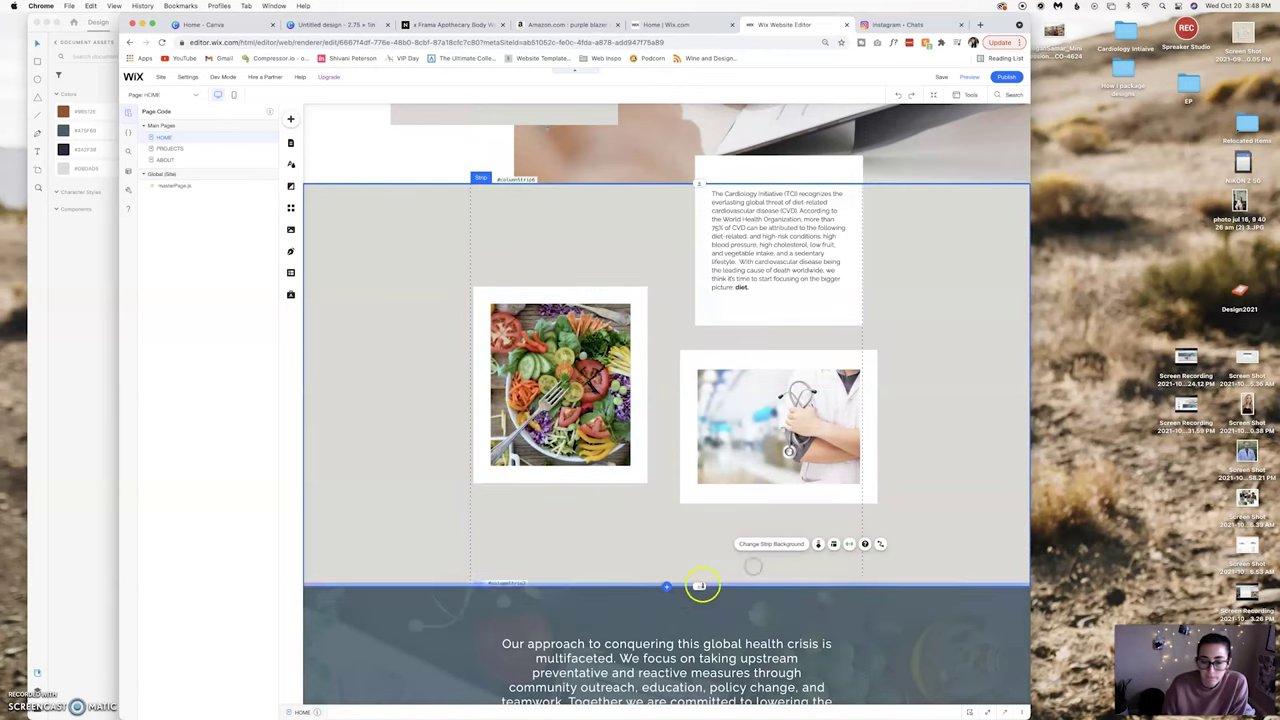
drag(703, 573, 702, 548)
click(645, 425)
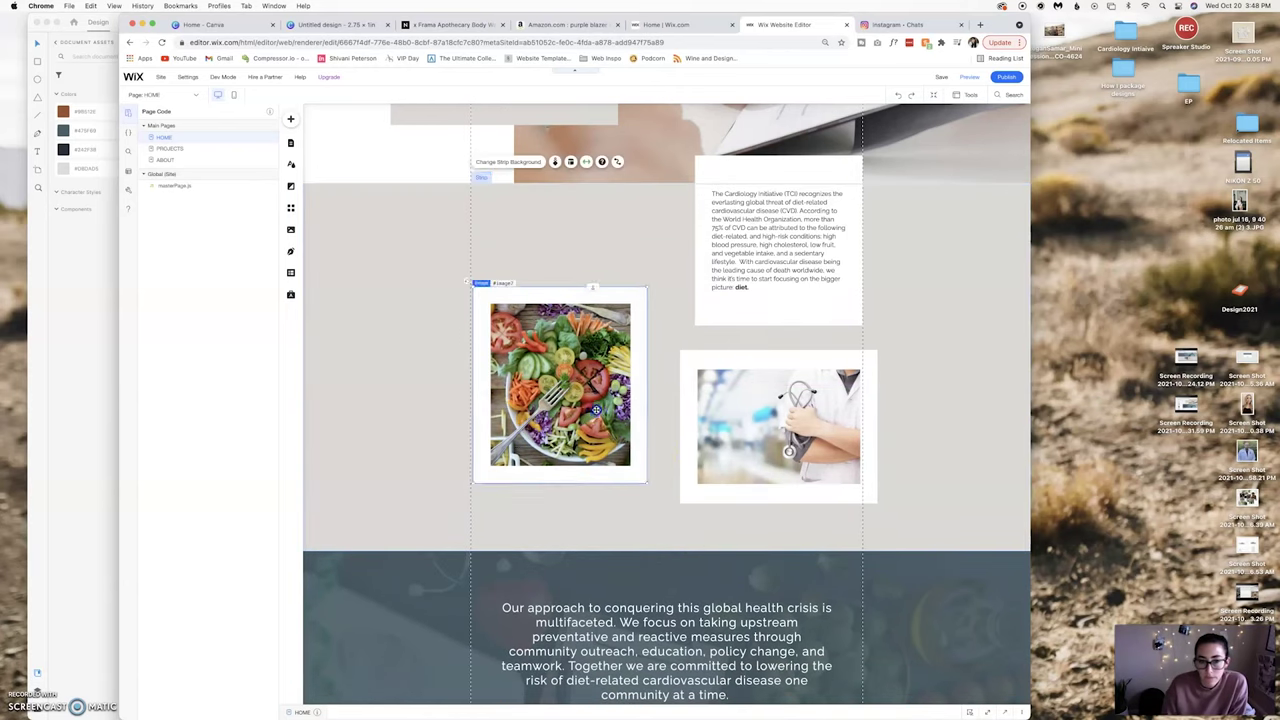
drag(645, 425, 714, 419)
click(714, 432)
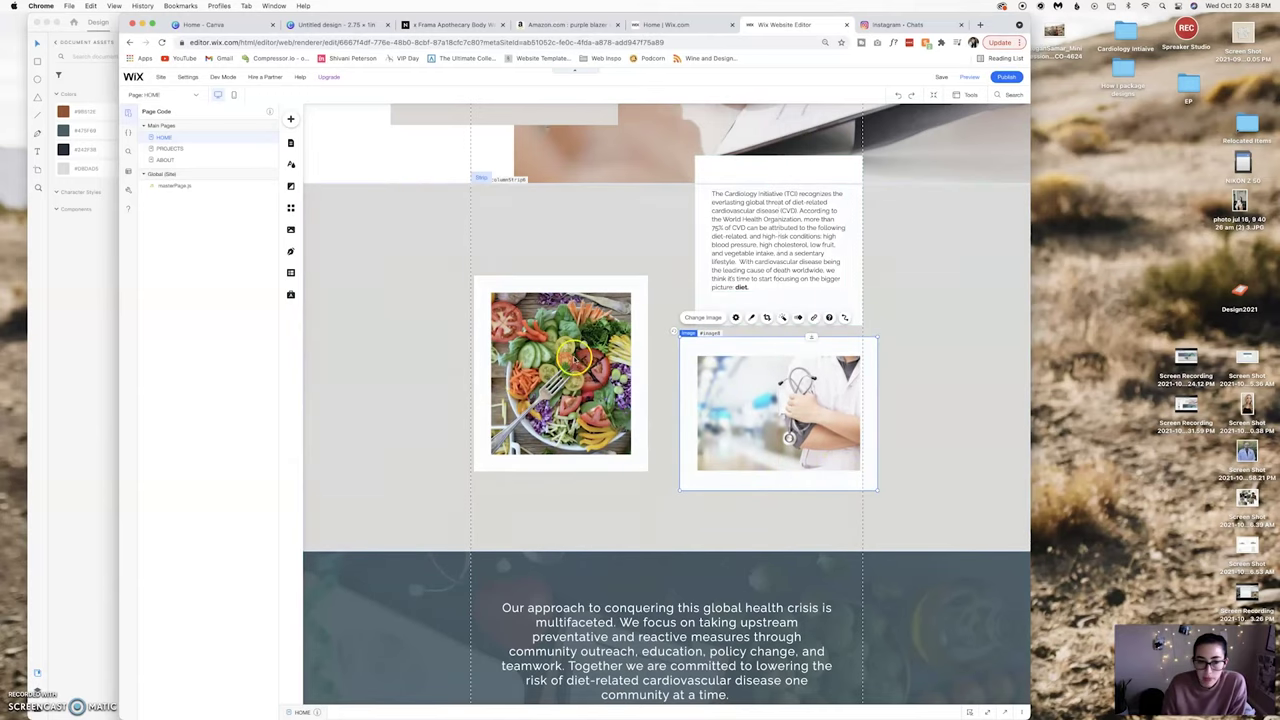
drag(570, 358, 567, 352)
Nudge the stethoscope photo slightly down and left within the strip.
scroll(620, 400, up, 2)
click(736, 466)
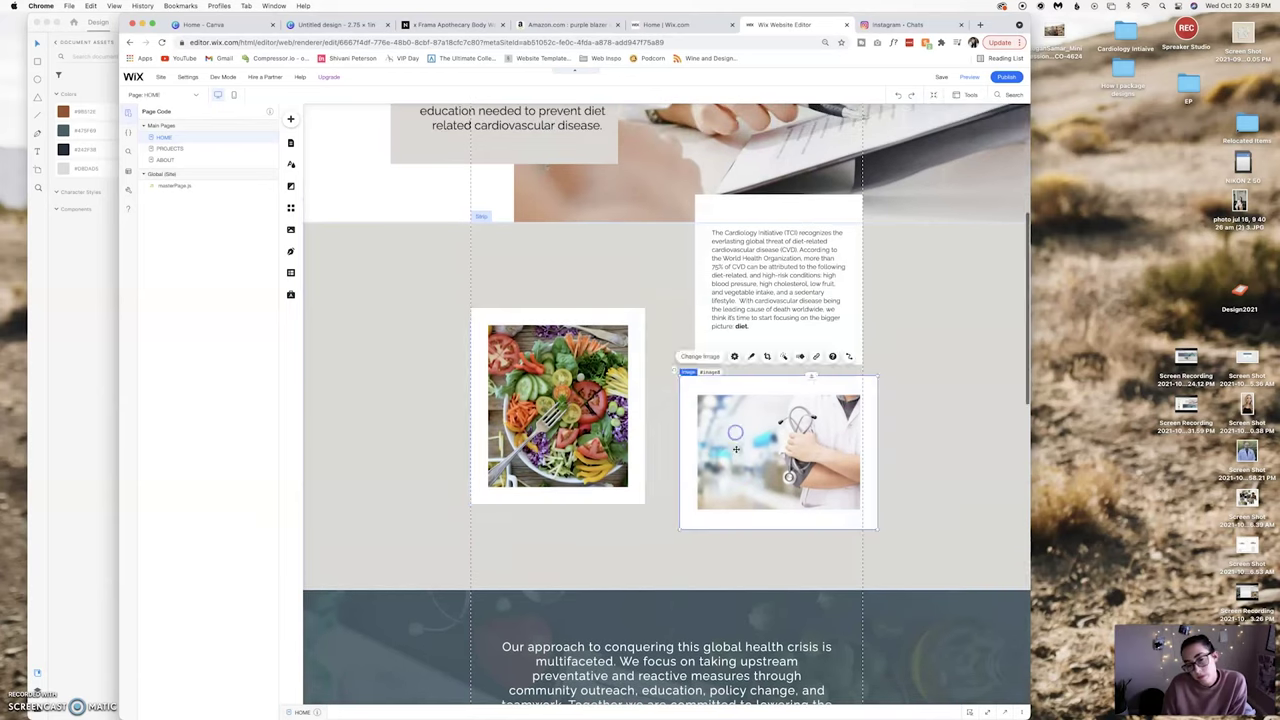
drag(736, 466, 736, 465)
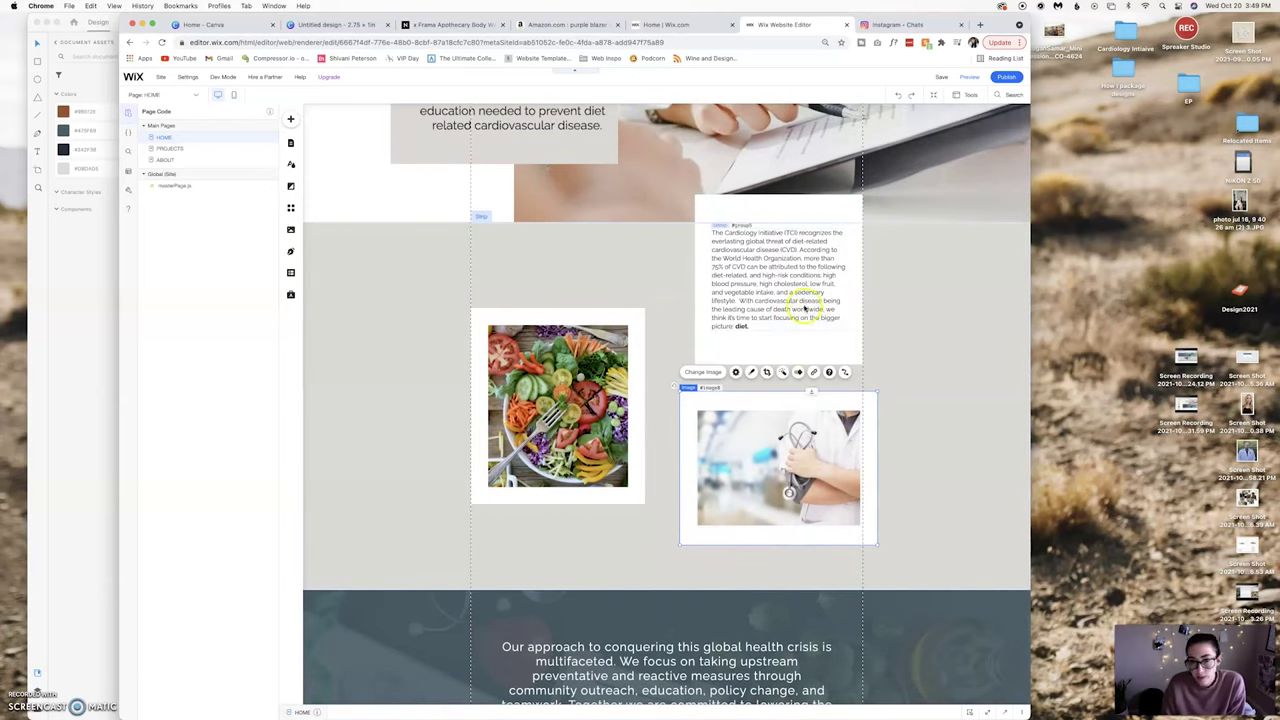
click(920, 321)
scroll(920, 324, up, 2)
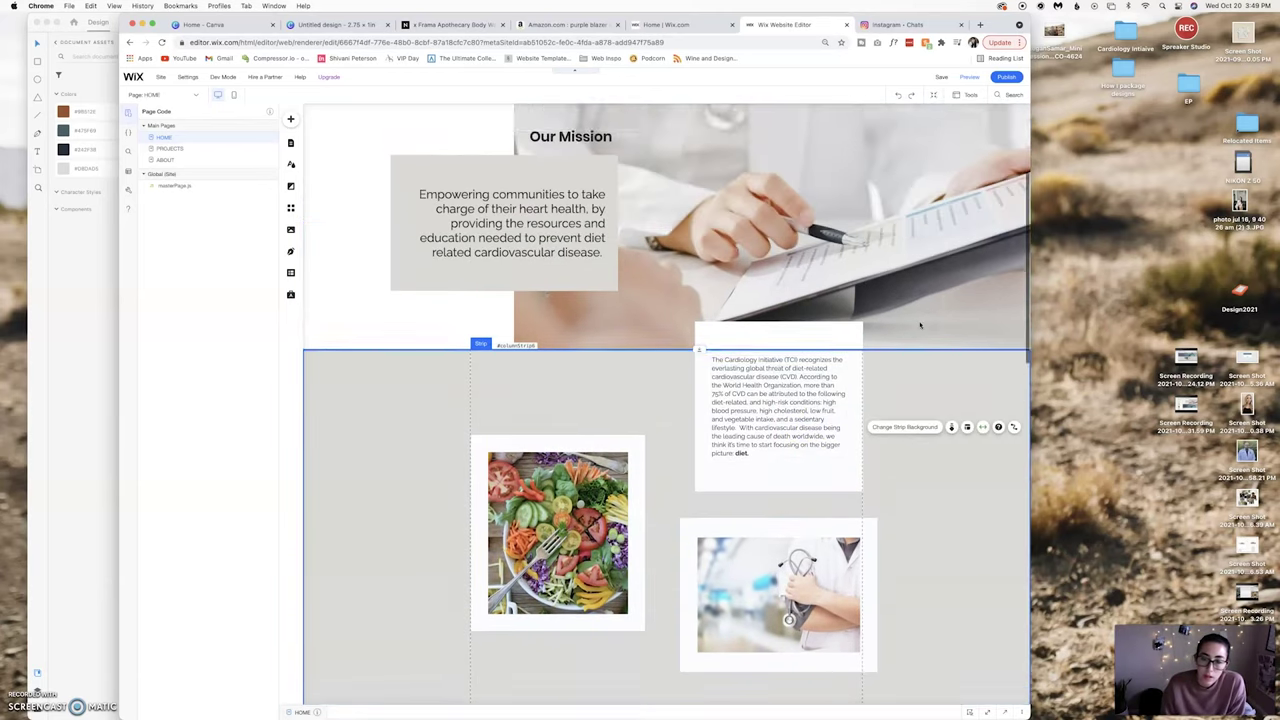
scroll(920, 324, down, 3)
click(775, 370)
drag(775, 370, 775, 382)
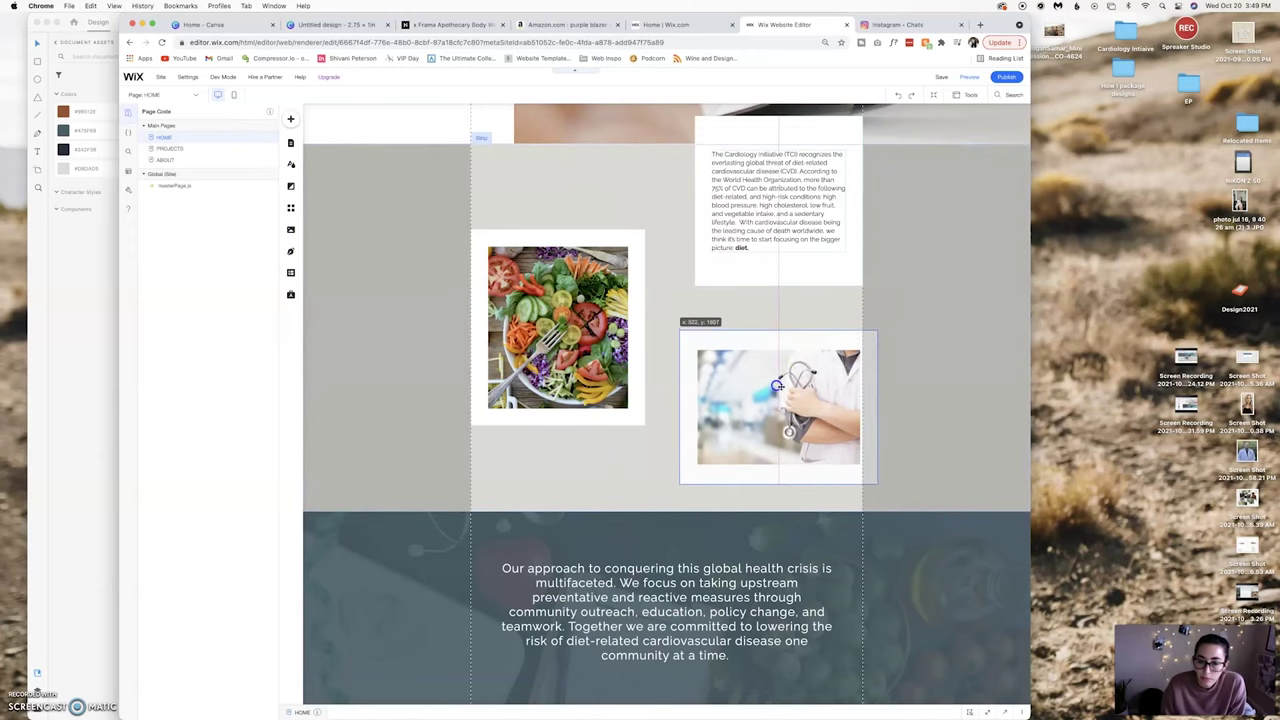
mouse_move(827, 427)
mouse_down()
mouse_move(810, 427)
mouse_move(830, 426)
mouse_up()
Preview the adjusted photo layout and return to editing.
click(969, 78)
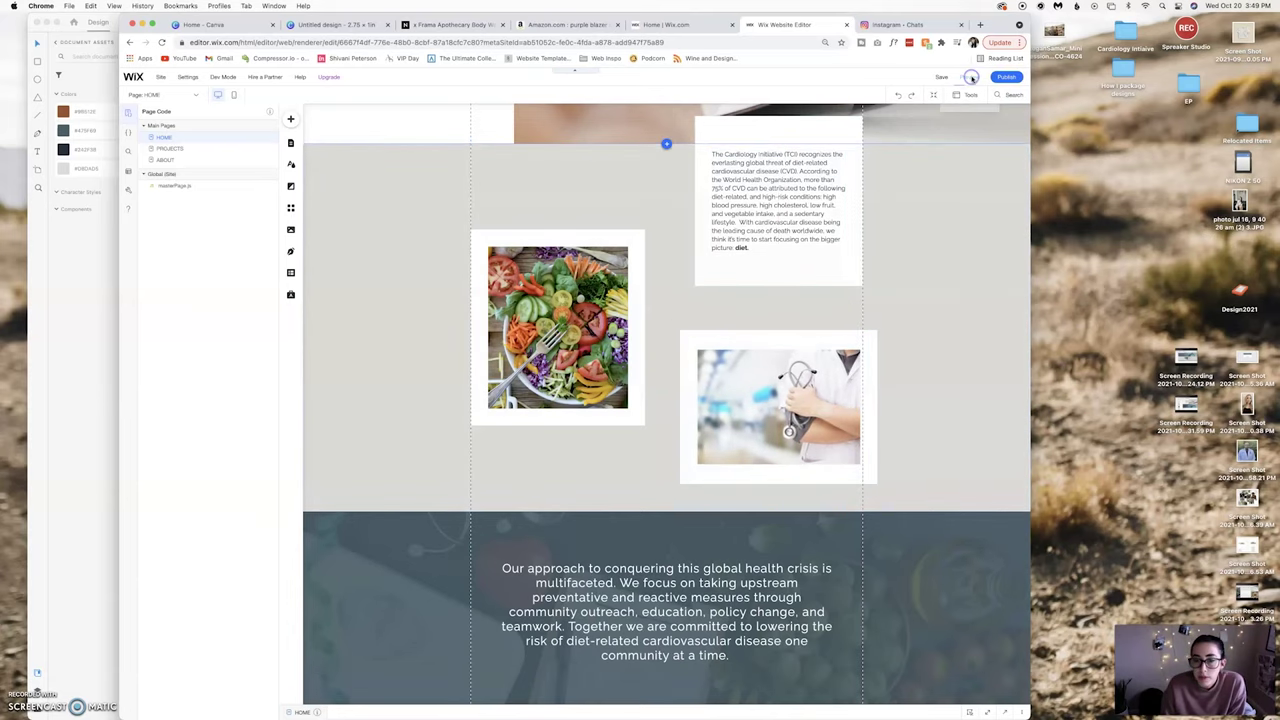
scroll(967, 178, down, 5)
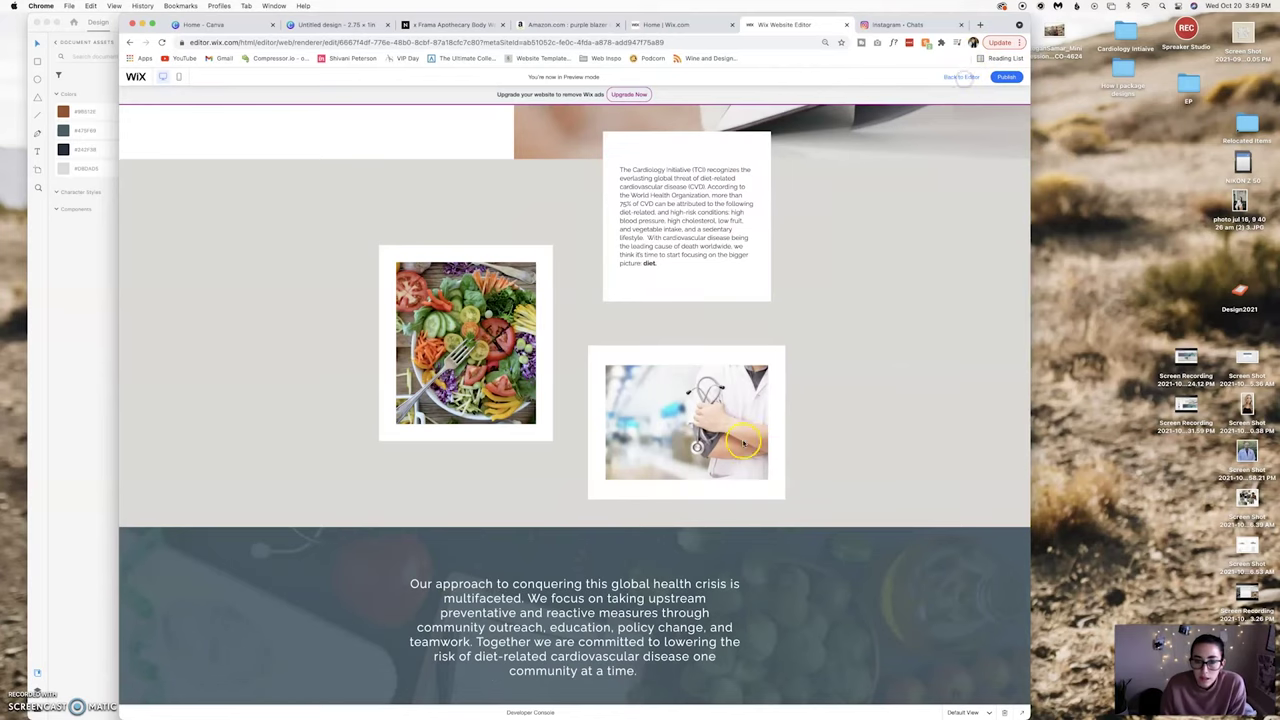
click(961, 77)
drag(785, 392, 783, 385)
Zoom out to review the page down to the Education, Outreach and Donate cards.
click(803, 497)
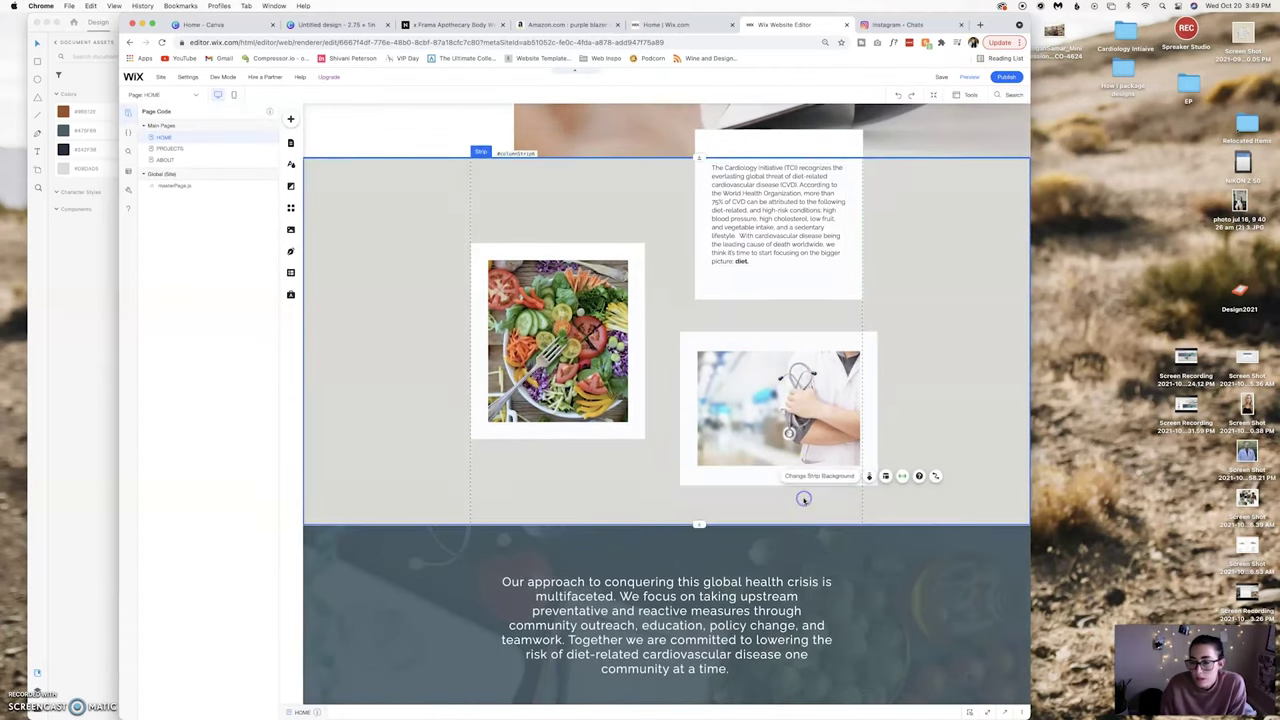
scroll(804, 500, down, 5)
scroll(803, 502, down, 3)
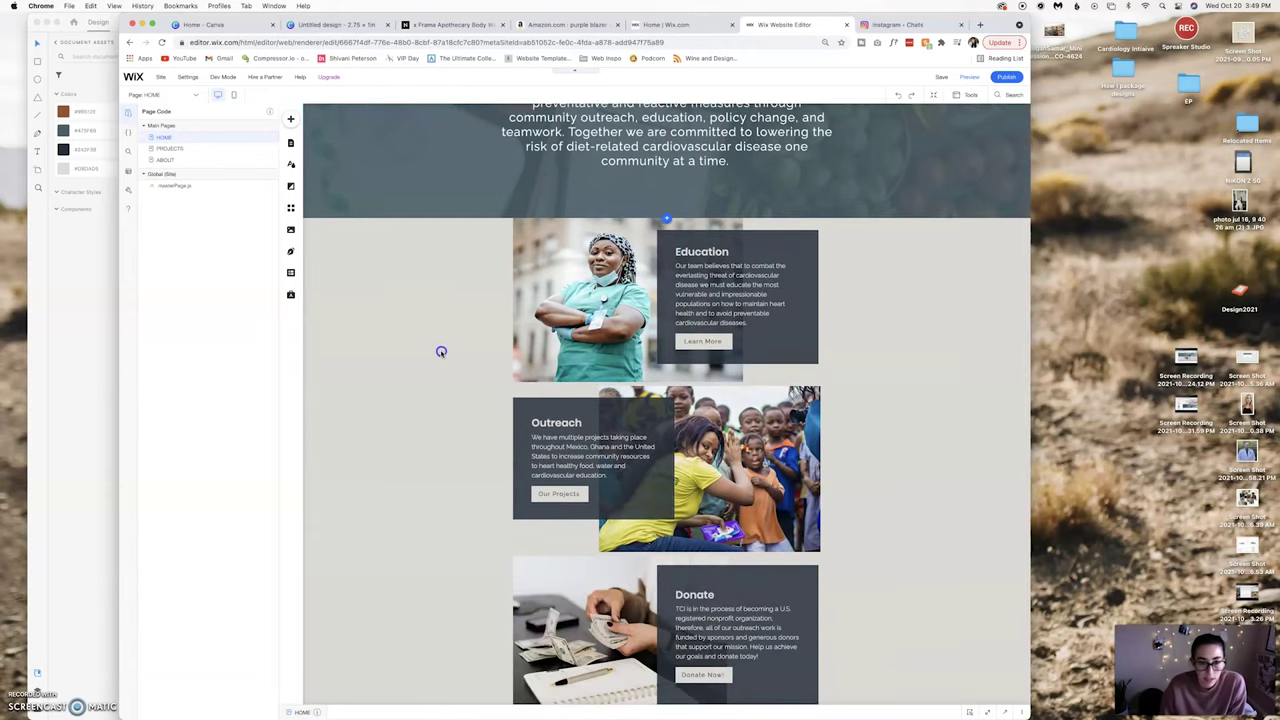
click(931, 94)
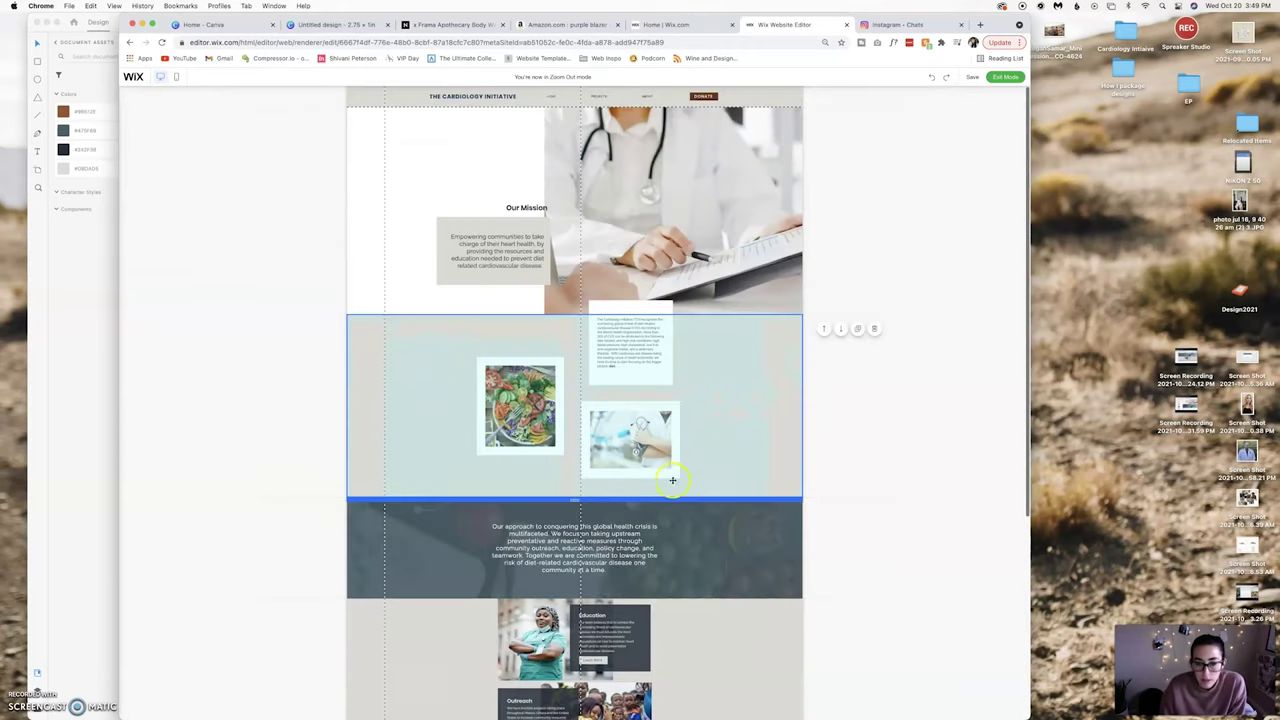
scroll(671, 475, down, 1)
scroll(678, 400, down, 5)
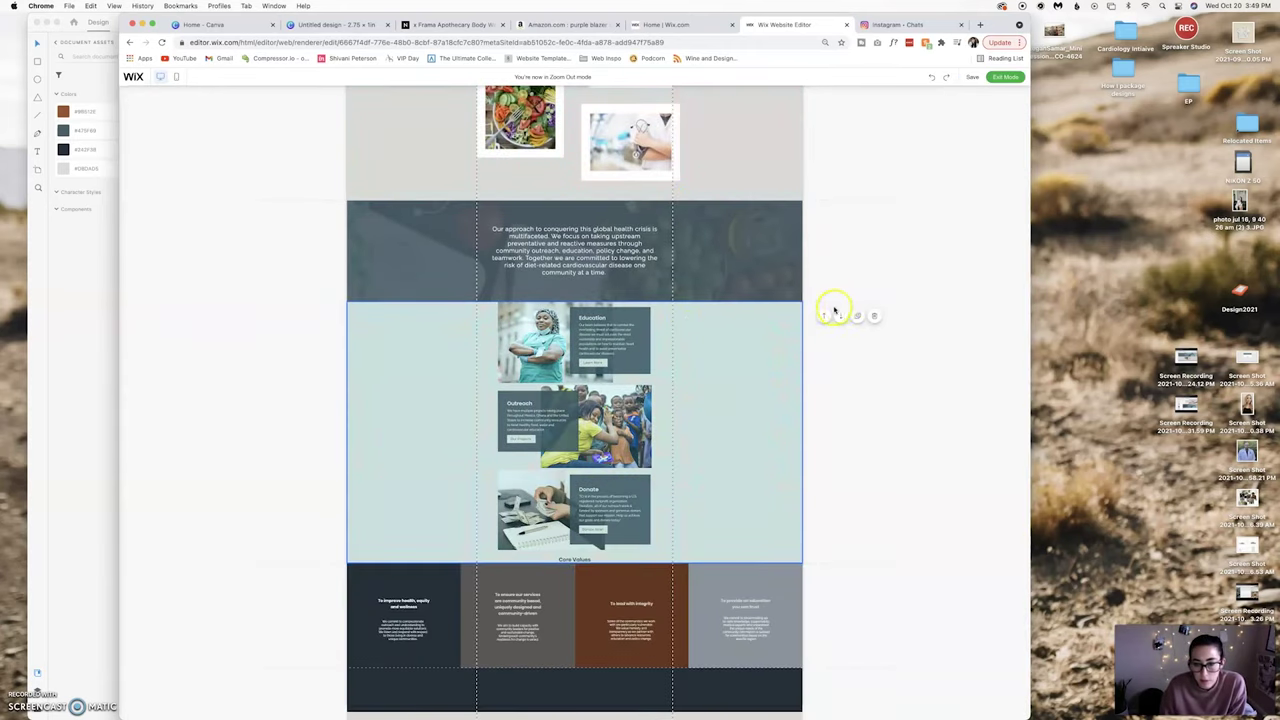
click(1005, 77)
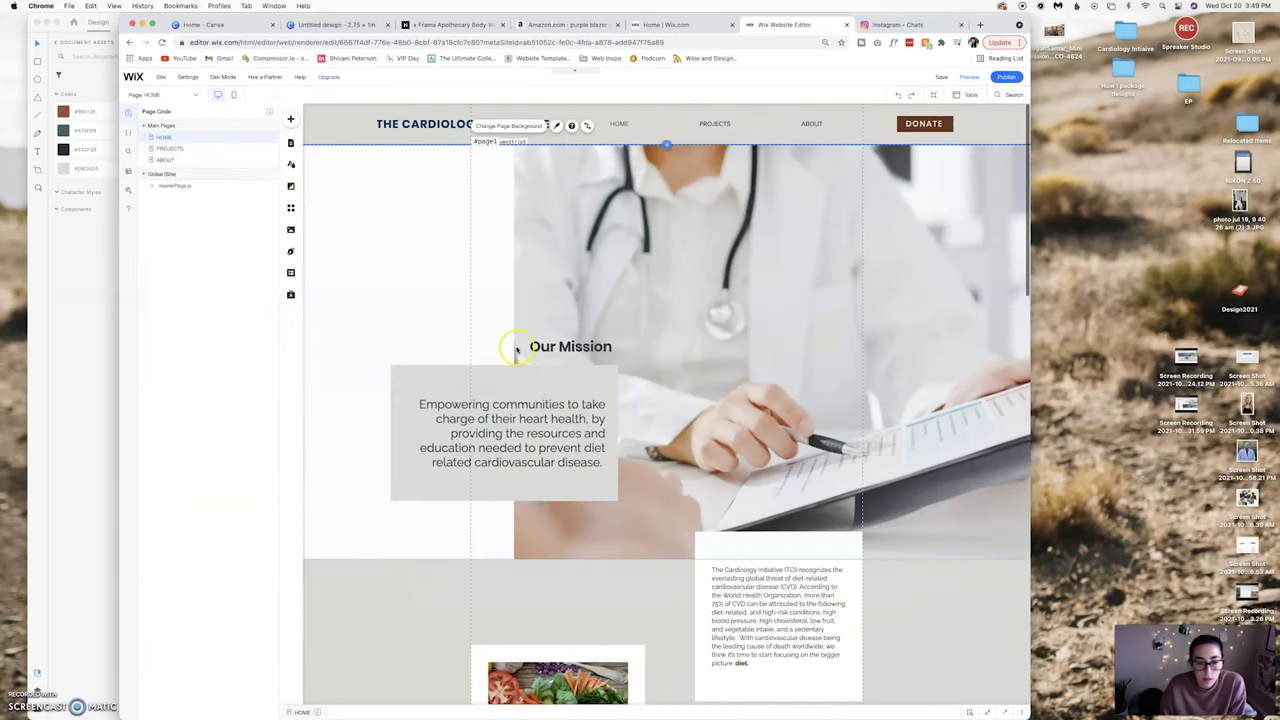
scroll(516, 348, down, 10)
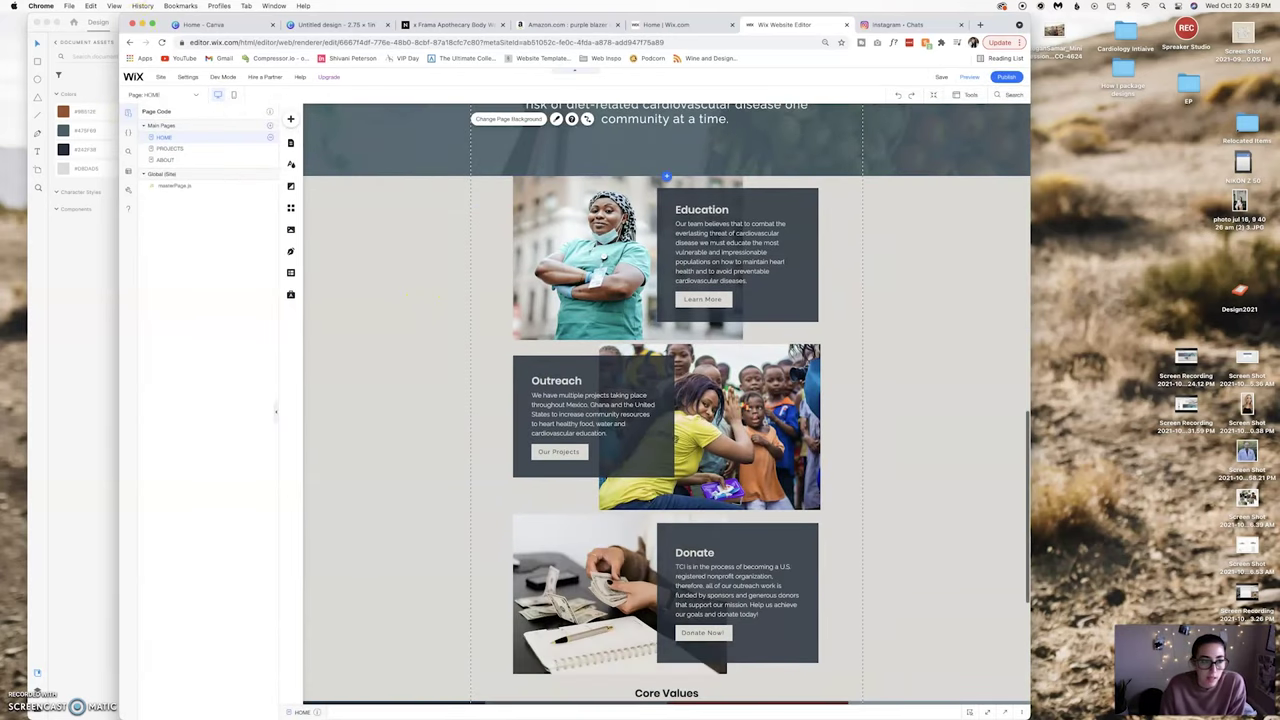
Shift the browser window right and bring the Adobe XD mockup forward.
click(142, 6)
drag(170, 20, 460, 7)
click(215, 240)
scroll(215, 241, down, 5)
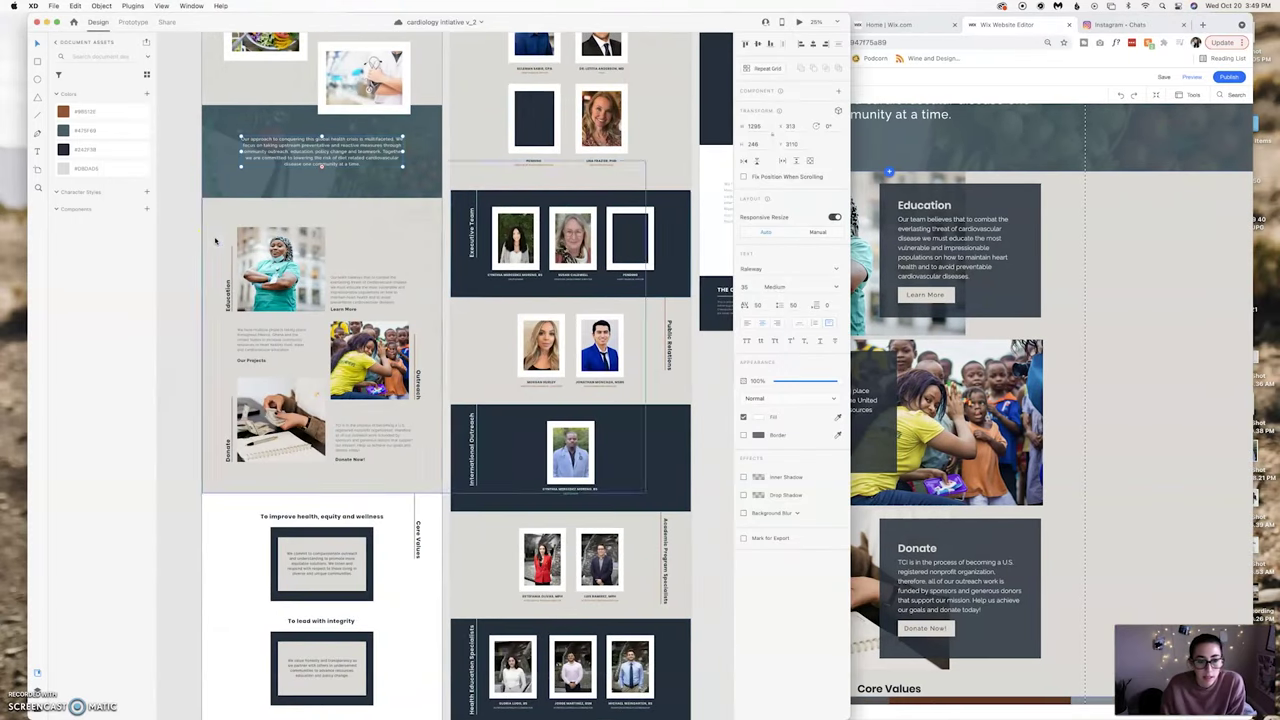
Export the selected section images as PNGs to WEB IMAGES, replacing the three existing files.
click(1207, 377)
click(200, 413)
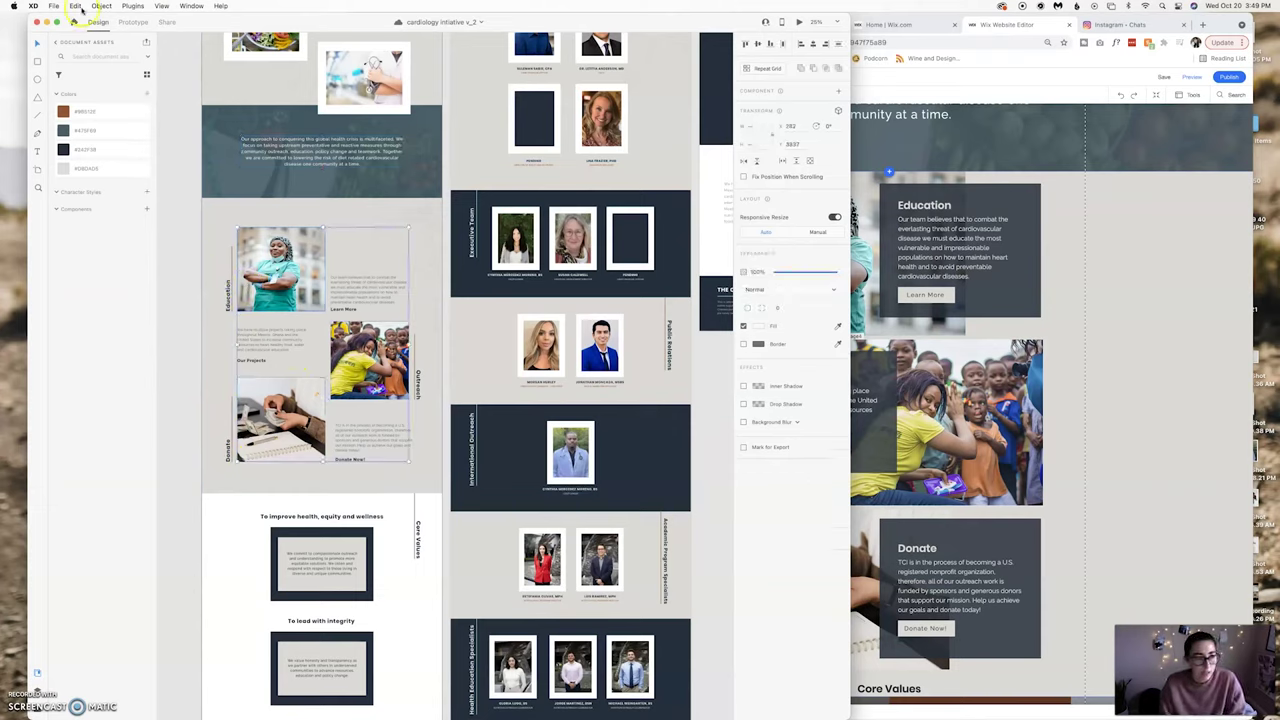
click(55, 6)
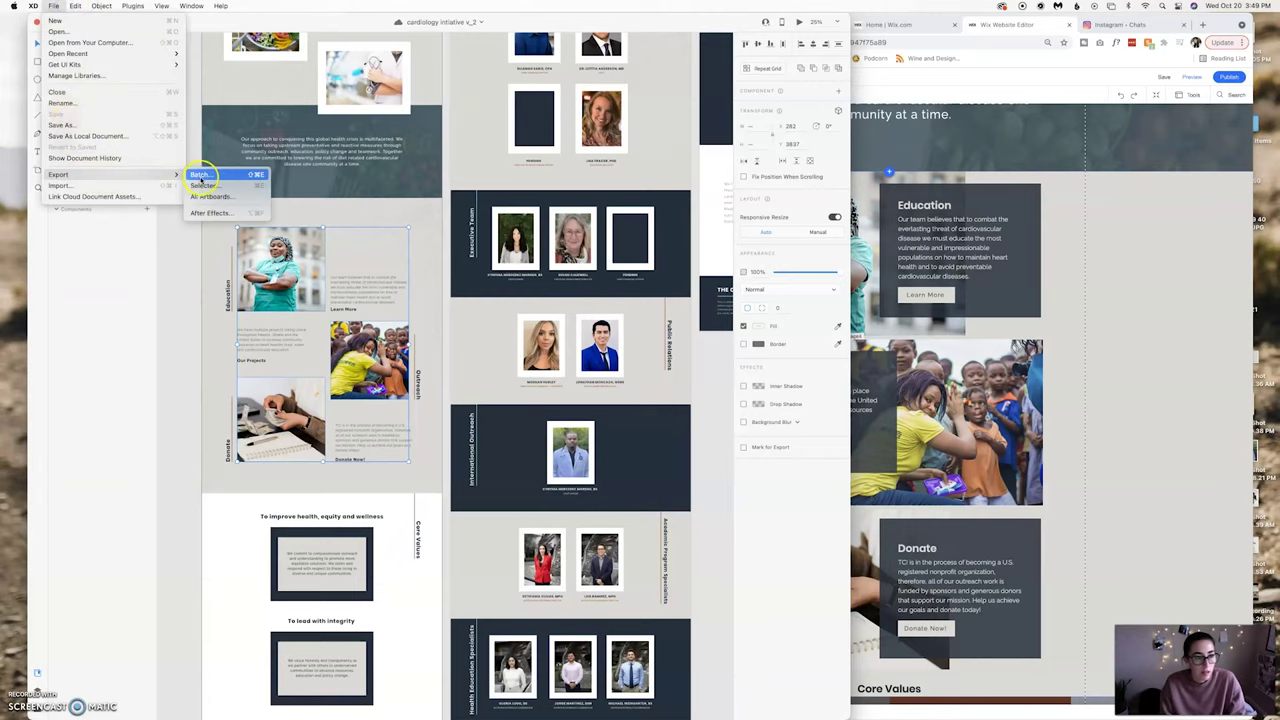
click(203, 186)
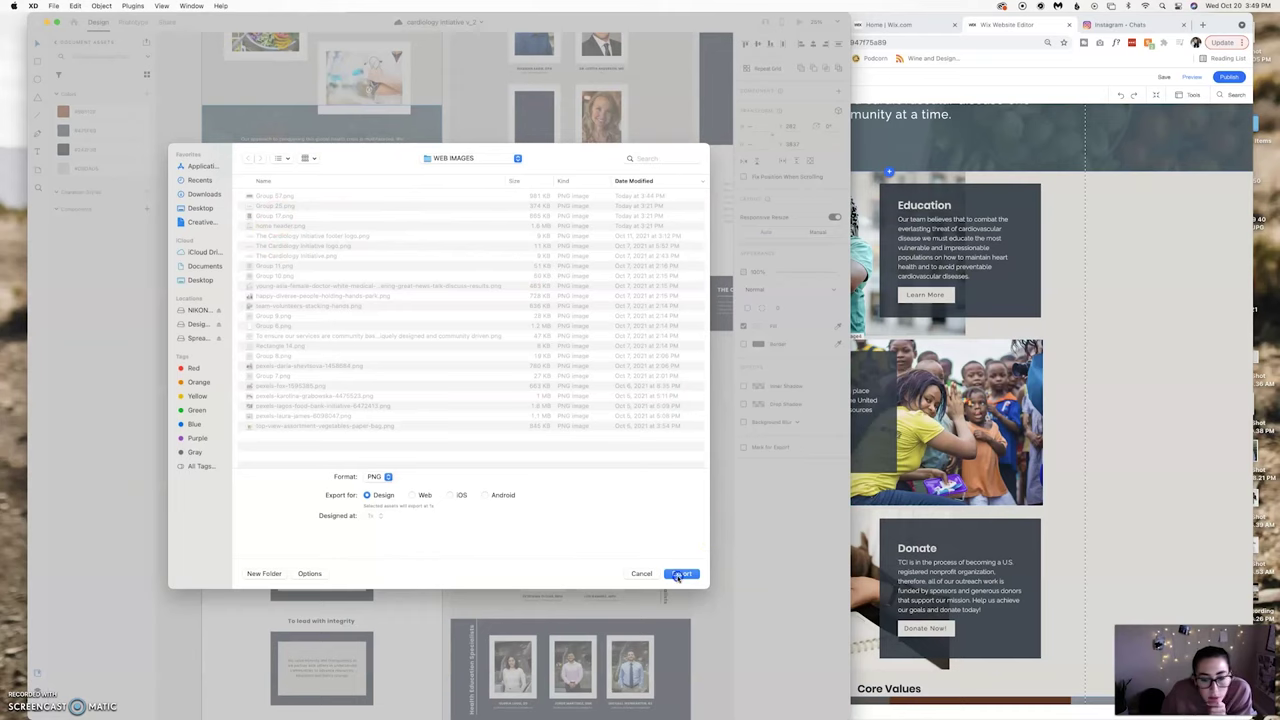
click(678, 576)
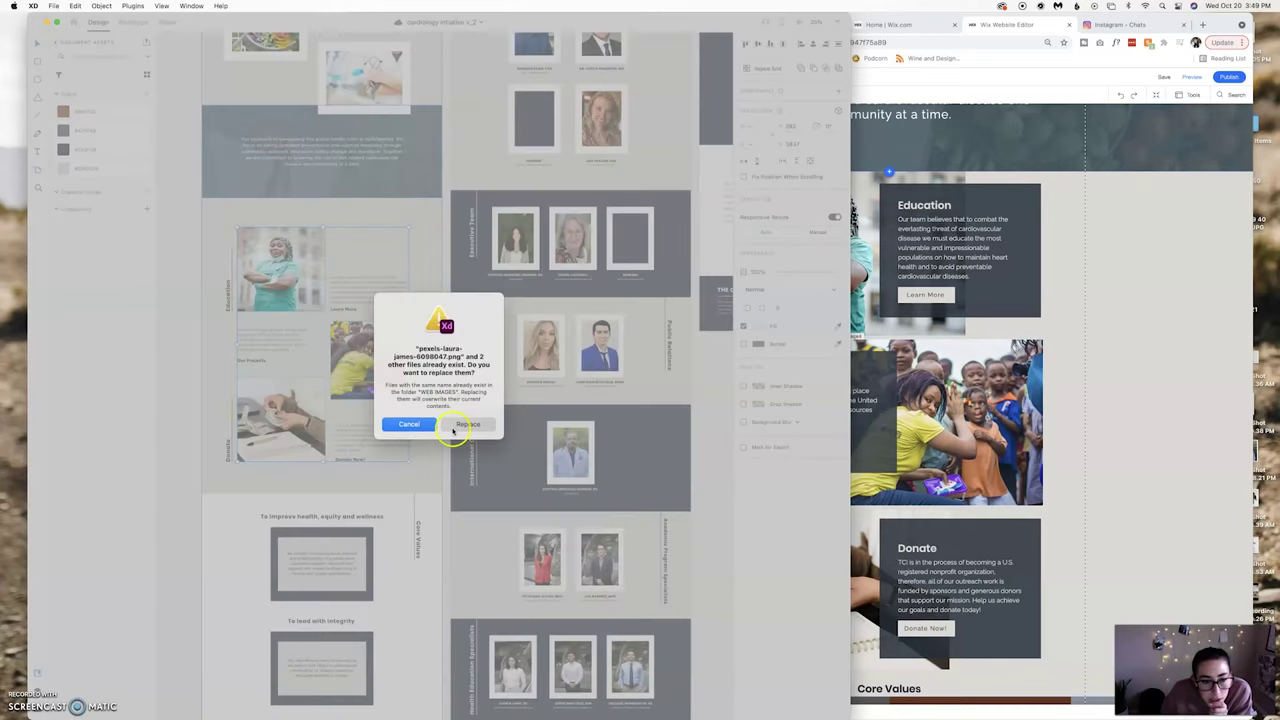
click(450, 424)
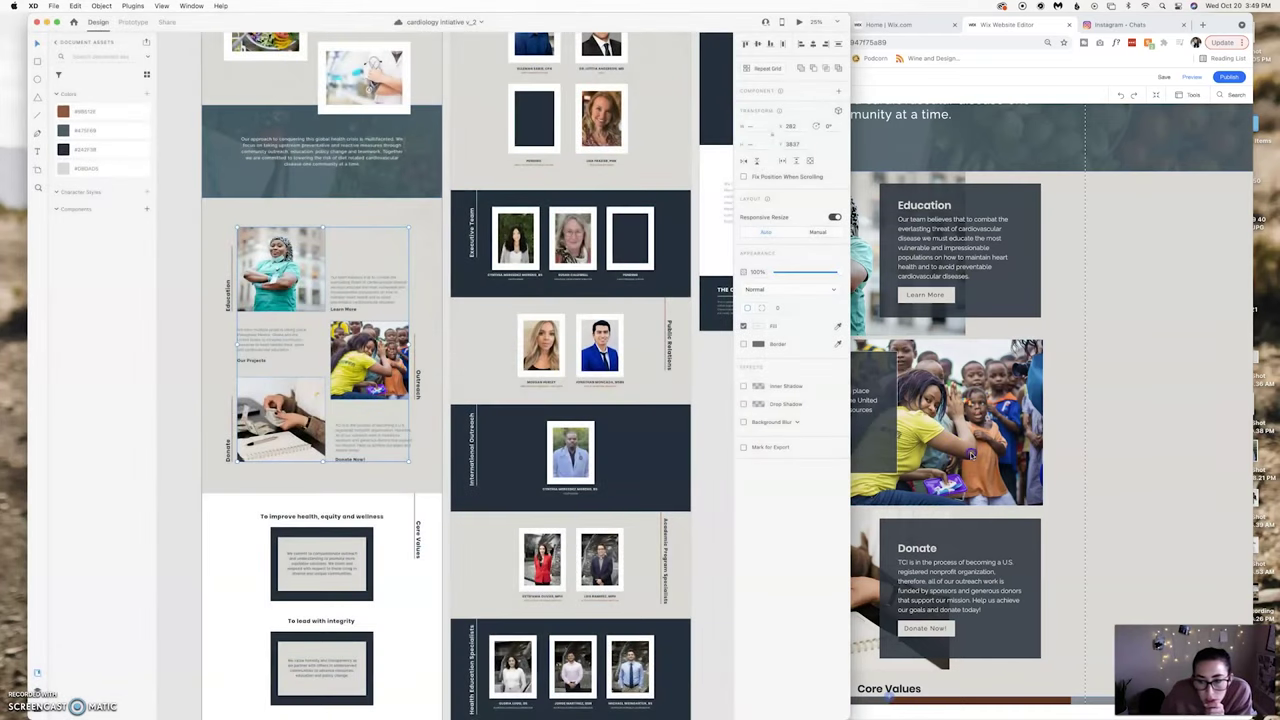
click(884, 405)
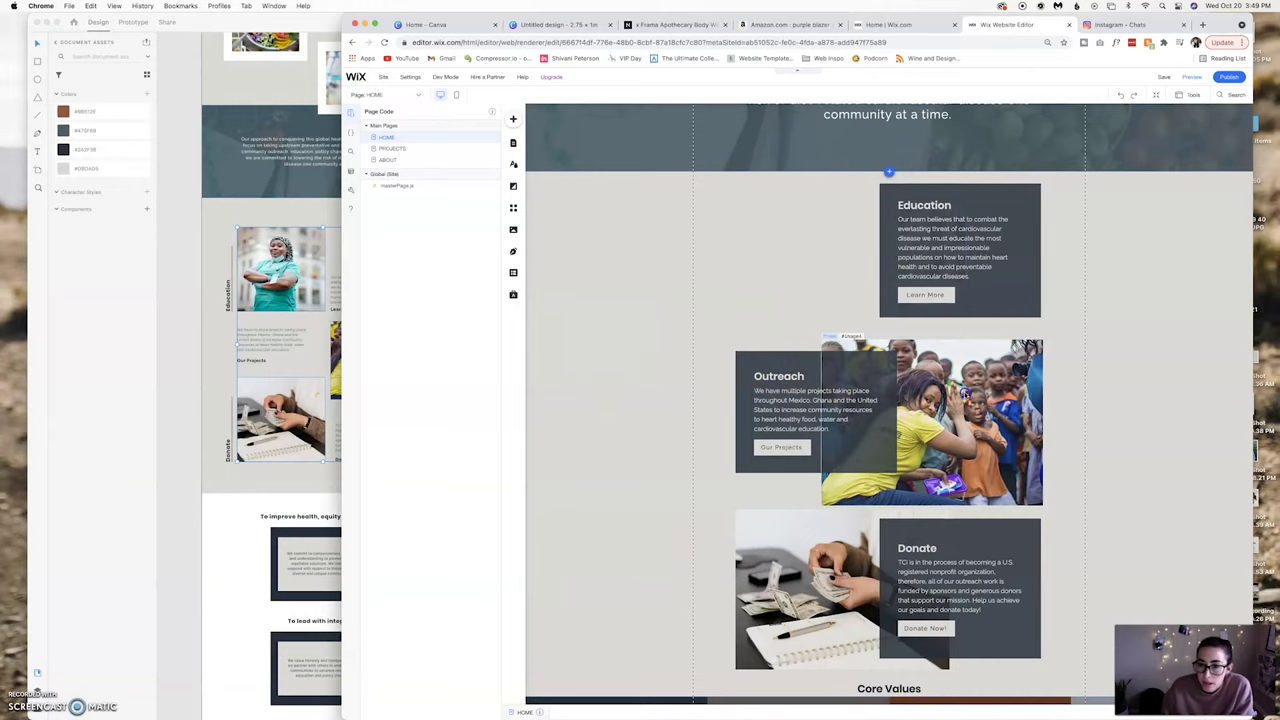
Open My Image Uploads from the Add panel's Image options.
scroll(826, 531, down, 2)
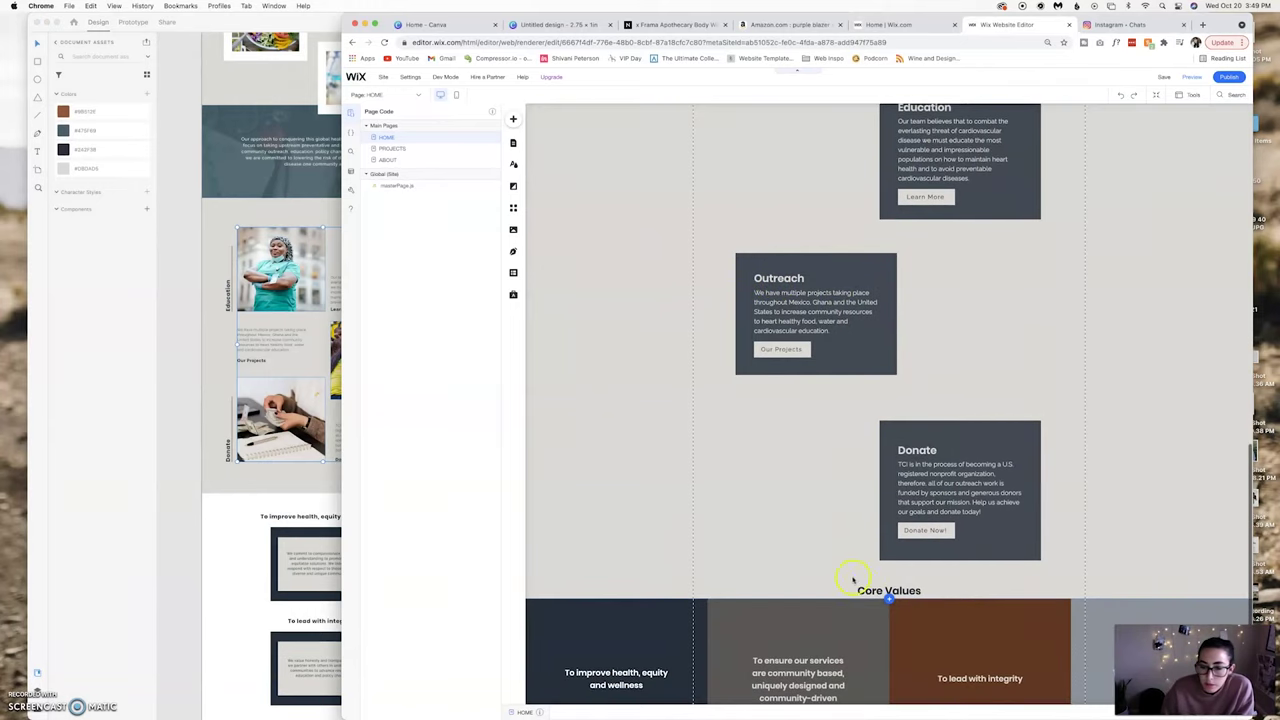
scroll(1024, 312, up, 2)
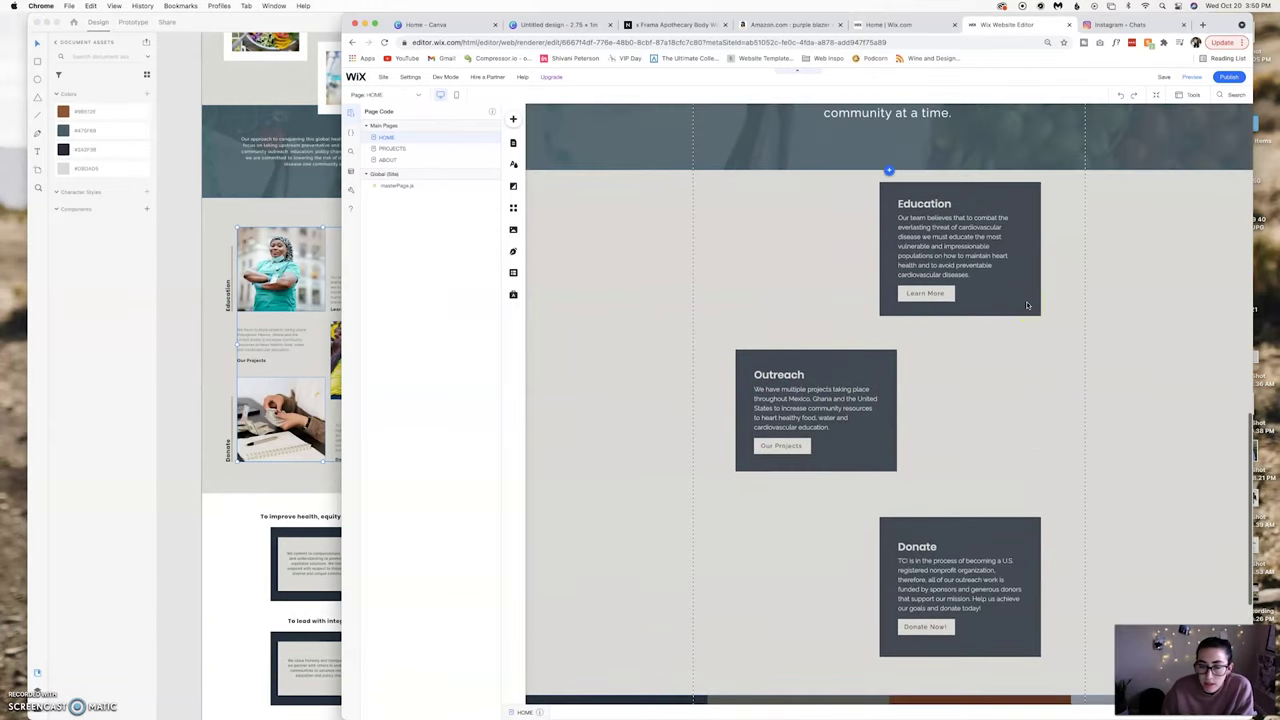
click(516, 119)
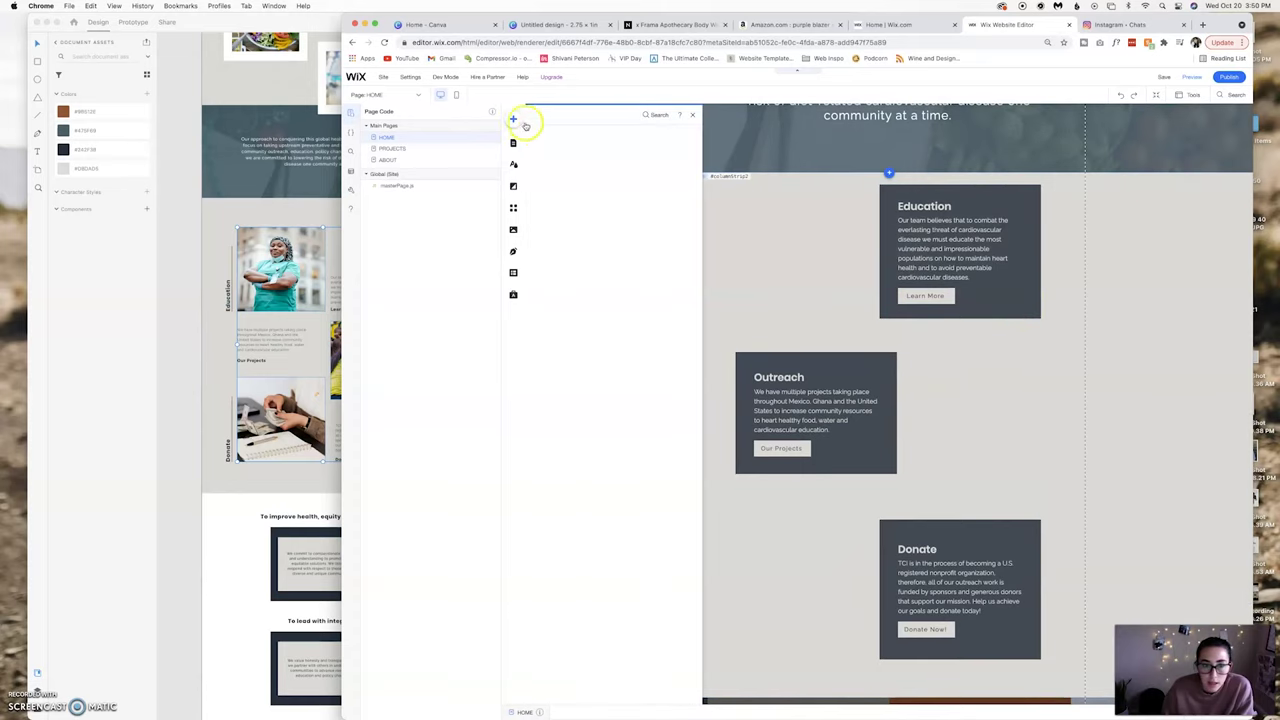
mouse_move(553, 182)
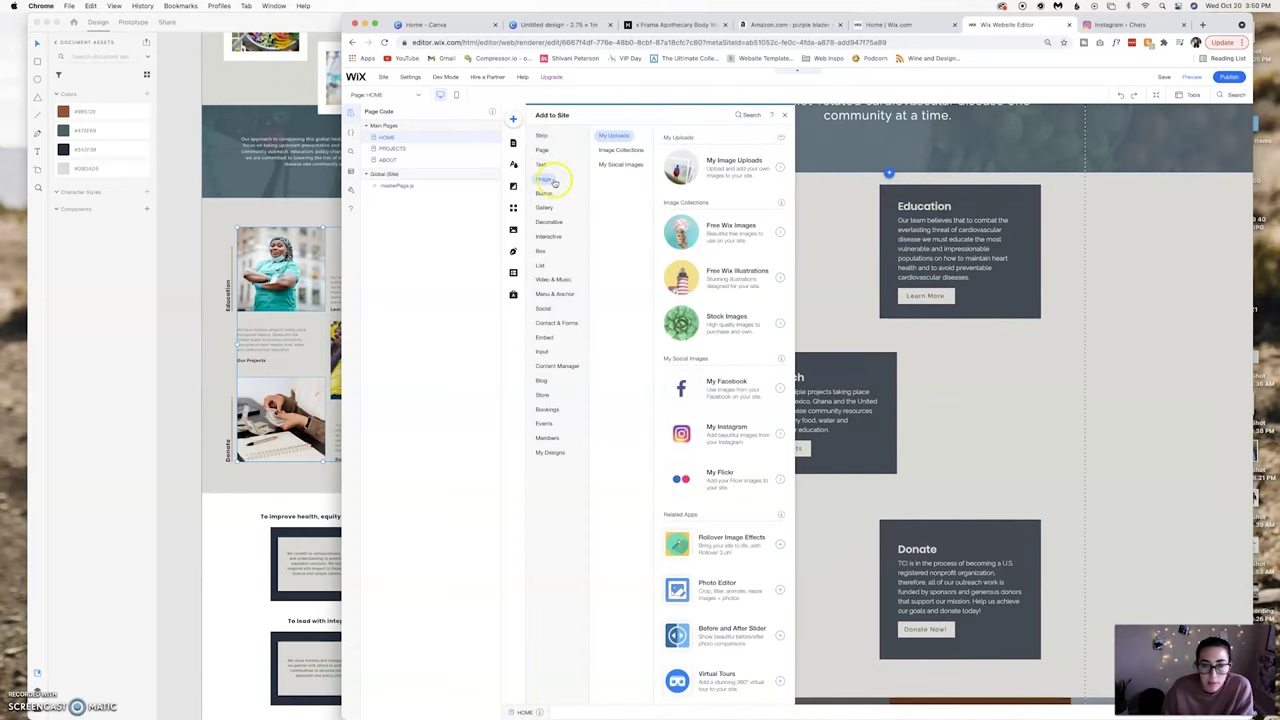
click(743, 168)
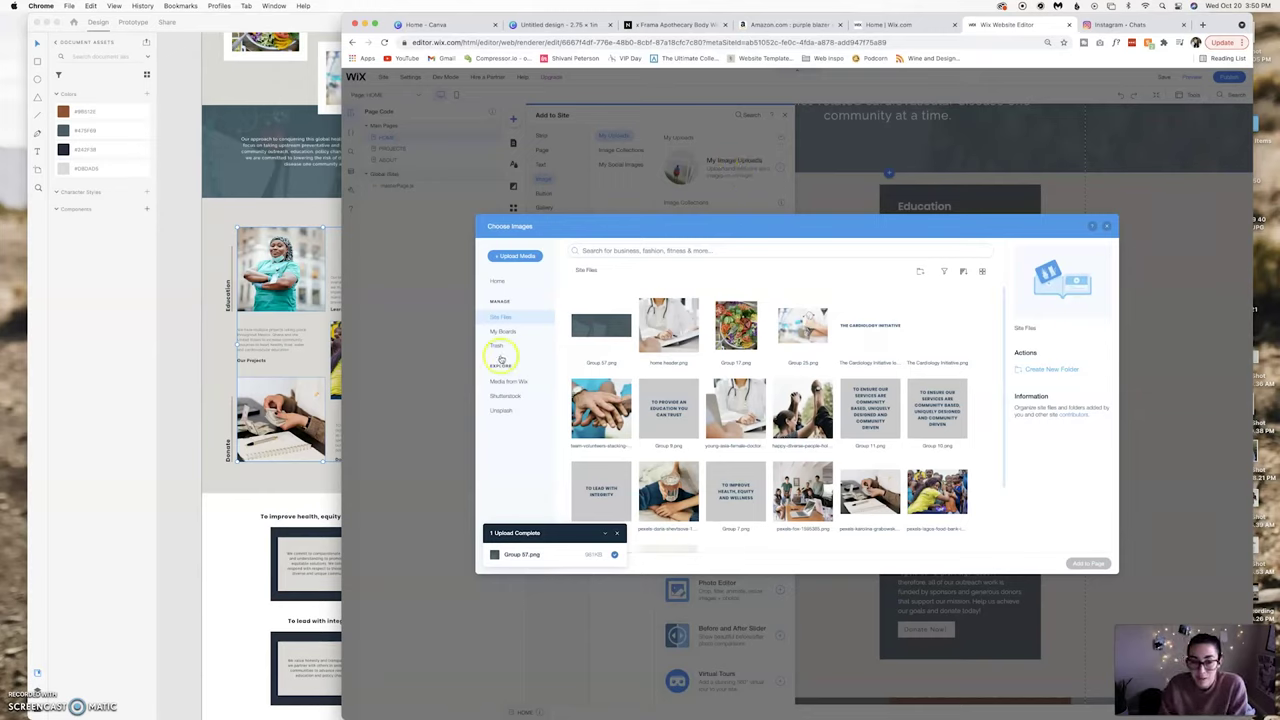
Upload the three new pexels PNGs from the WEB IMAGES folder to the site files.
mouse_move(543, 705)
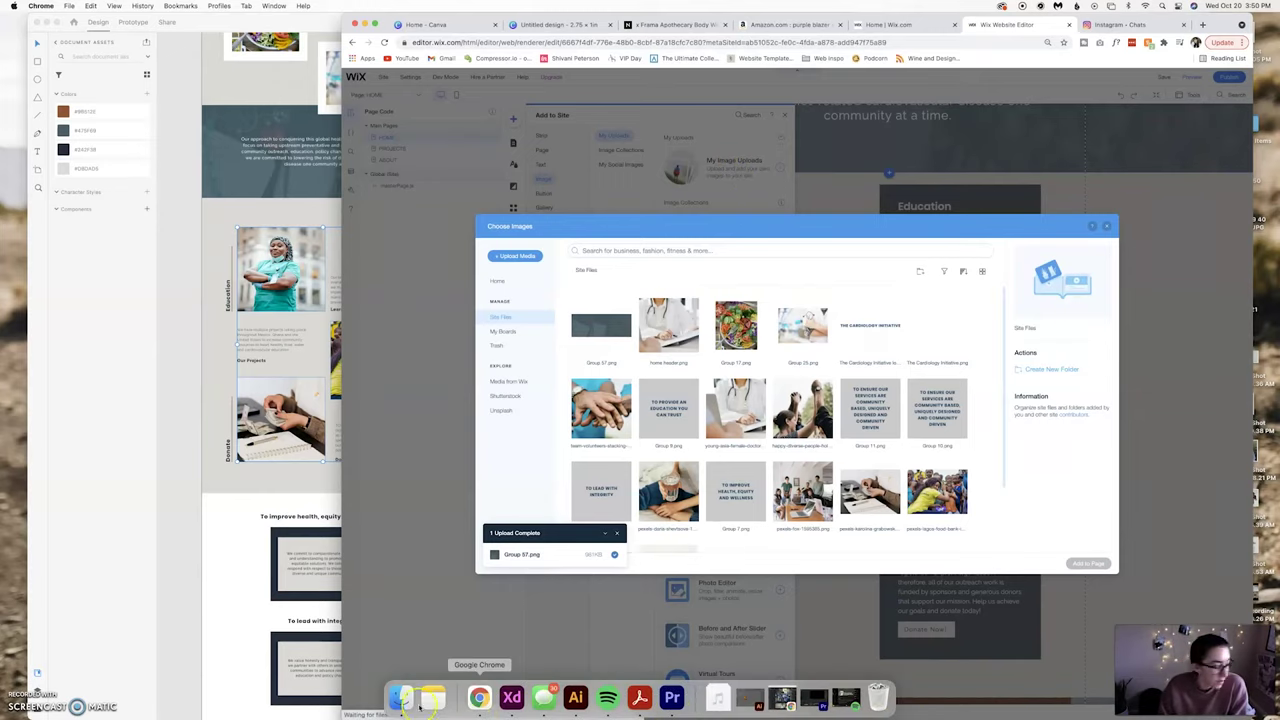
click(399, 697)
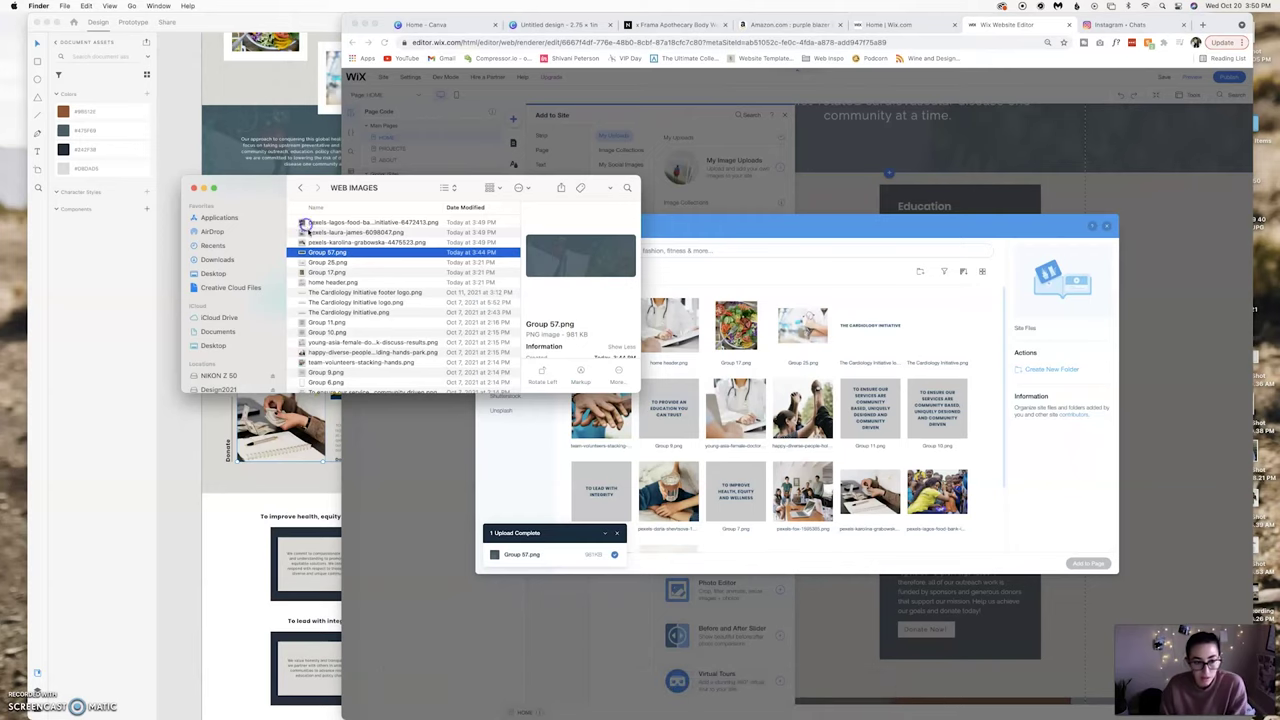
click(305, 223)
shift+click(340, 240)
drag(750, 382, 752, 383)
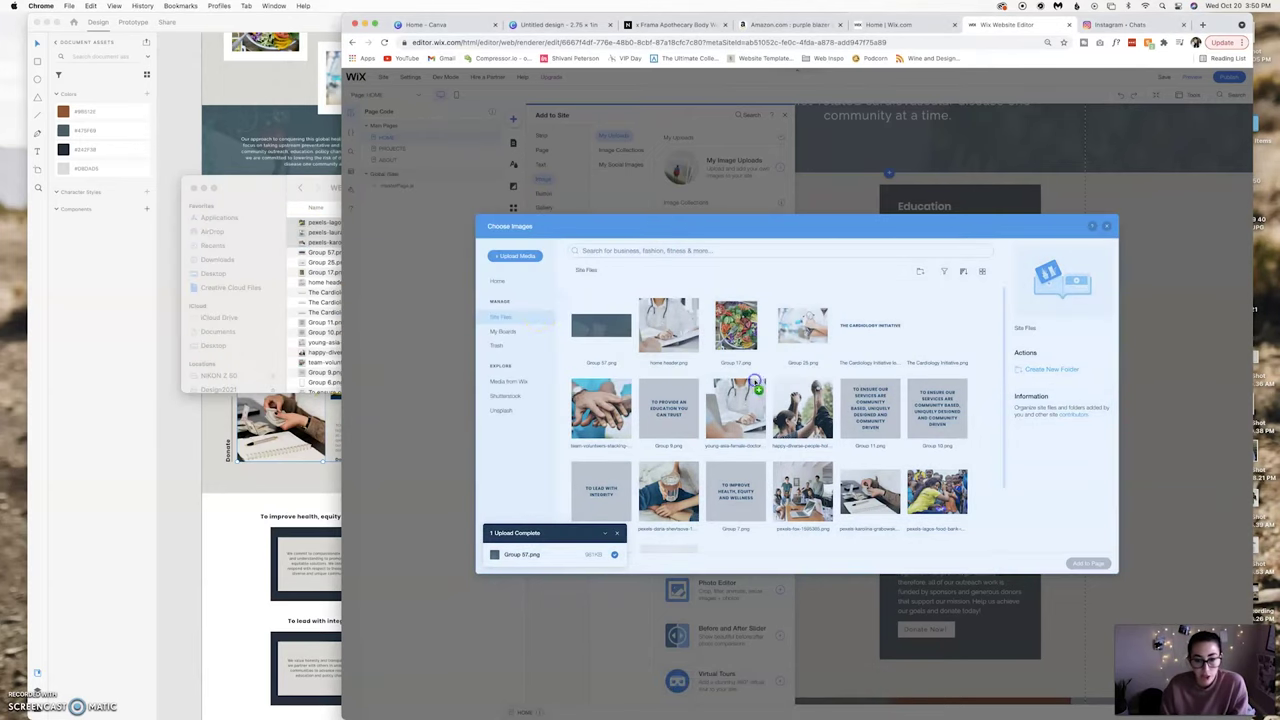
click(194, 188)
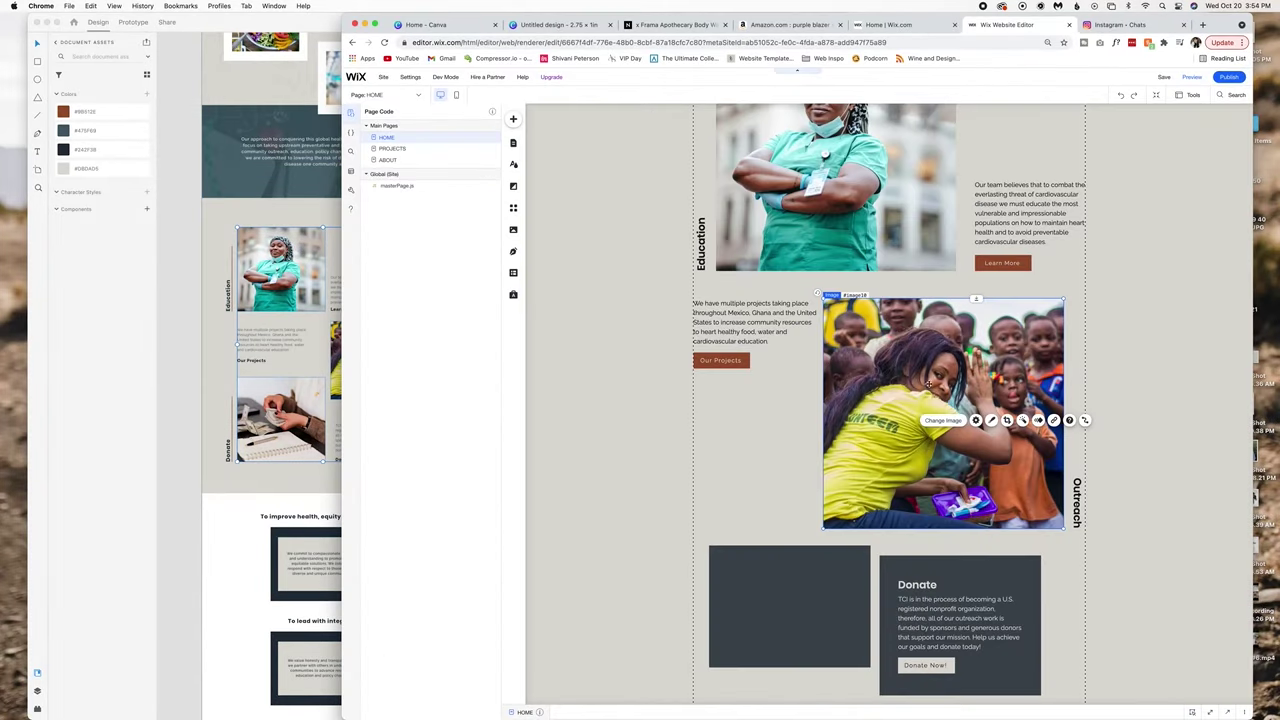
scroll(928, 468, down, 2)
Darken the Donate text colour and delete the dark box behind it.
click(929, 476)
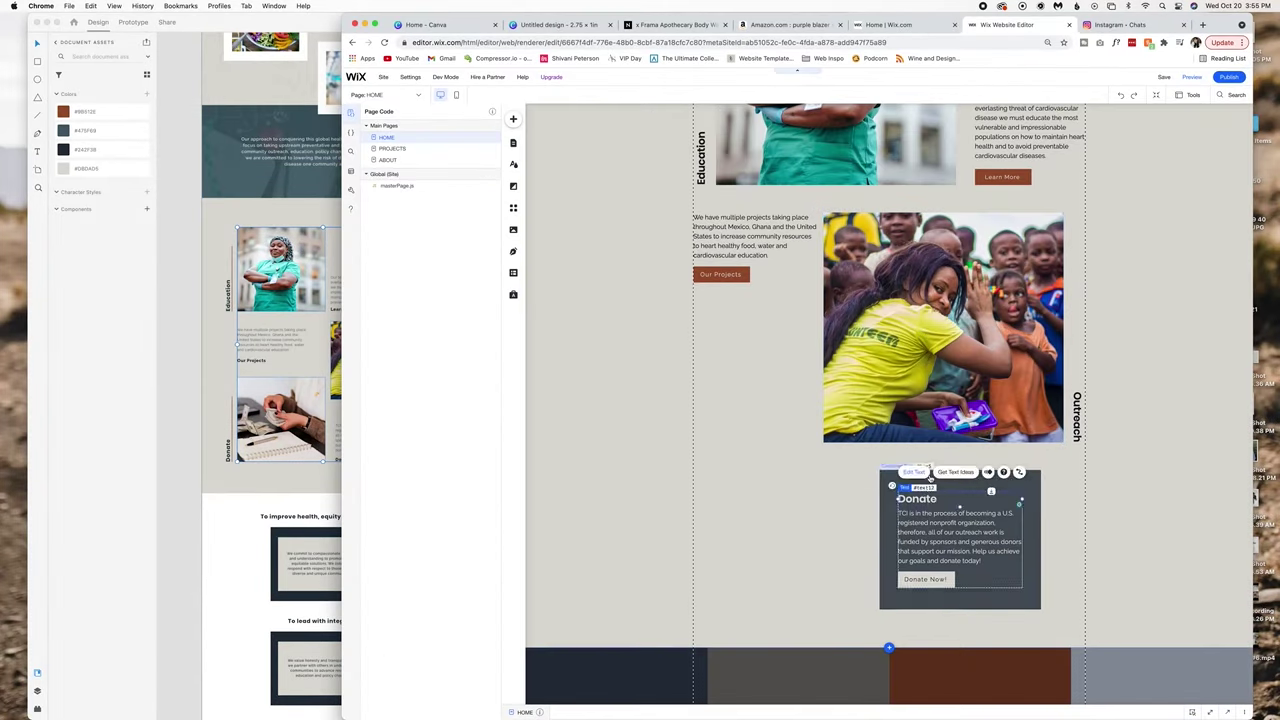
click(942, 505)
double_click(942, 505)
click(840, 486)
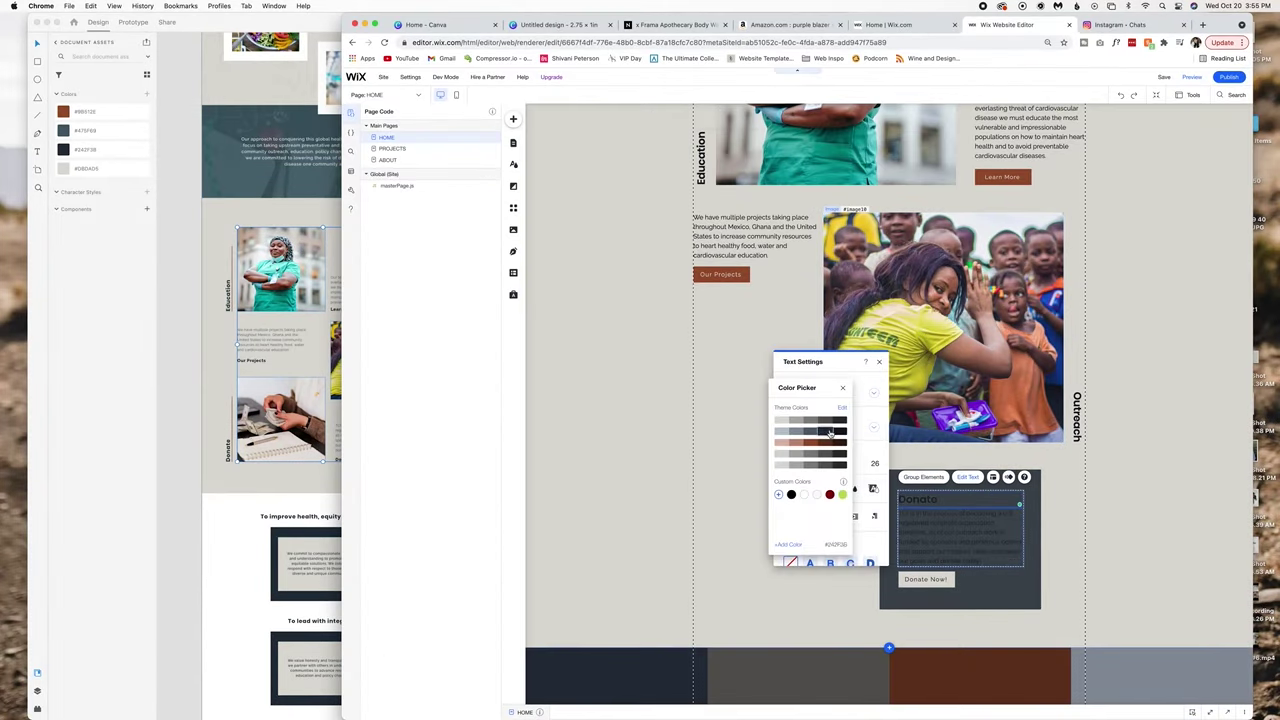
click(833, 432)
key(ctrl+z)
key(Delete)
Give the Donate Now button a brown fill with light text.
click(772, 586)
click(828, 559)
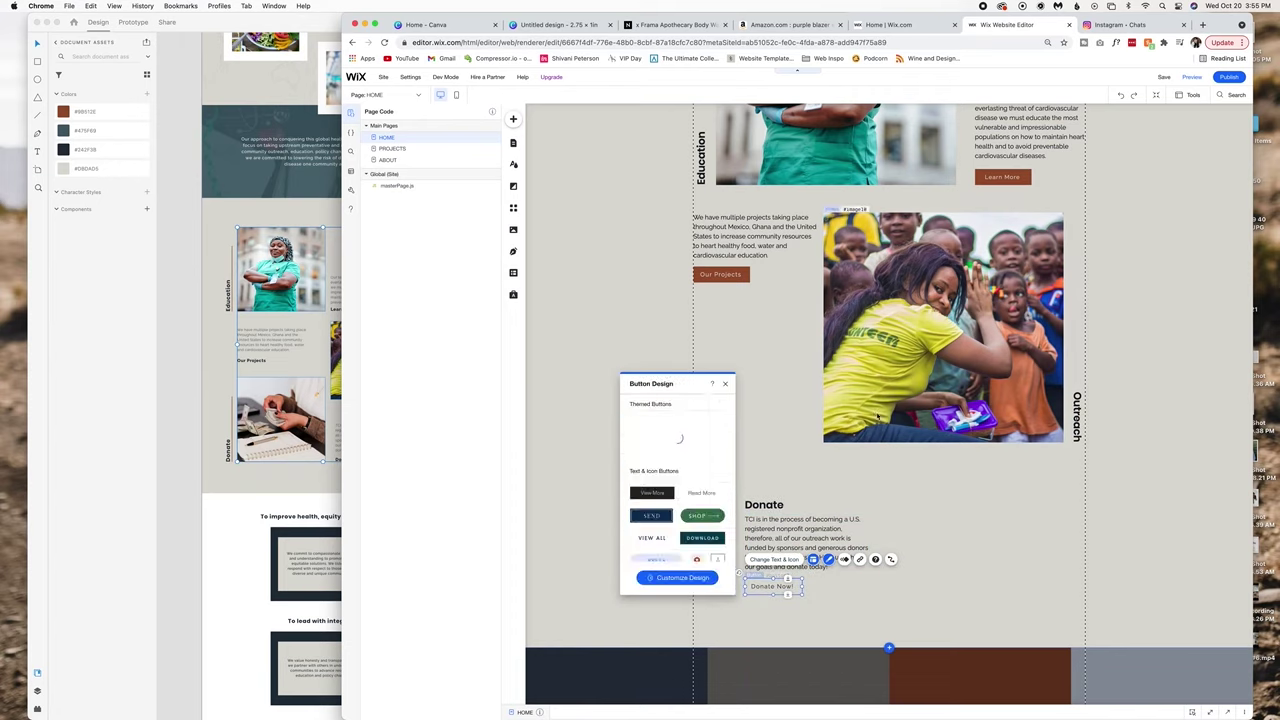
click(655, 470)
click(580, 356)
click(629, 444)
click(718, 559)
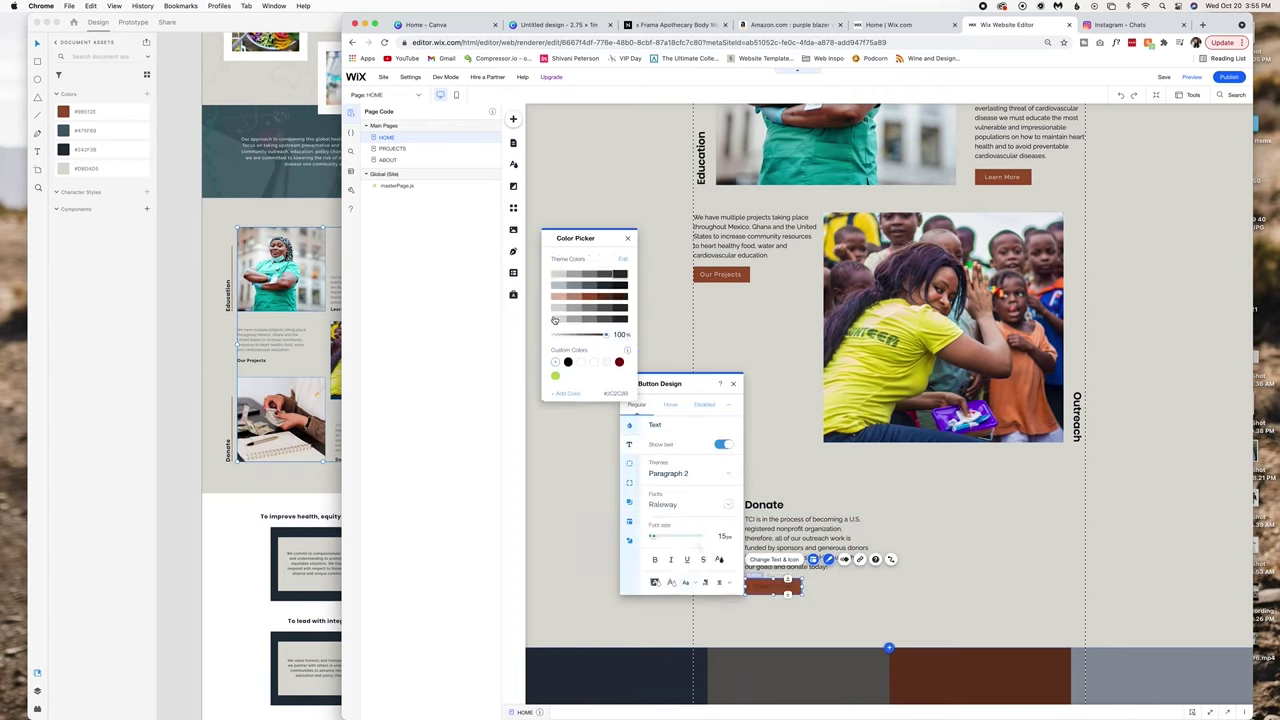
click(580, 334)
click(386, 440)
Move the Donate text and button right, set the vertical Donate label, and paste the children photo.
drag(784, 556, 978, 584)
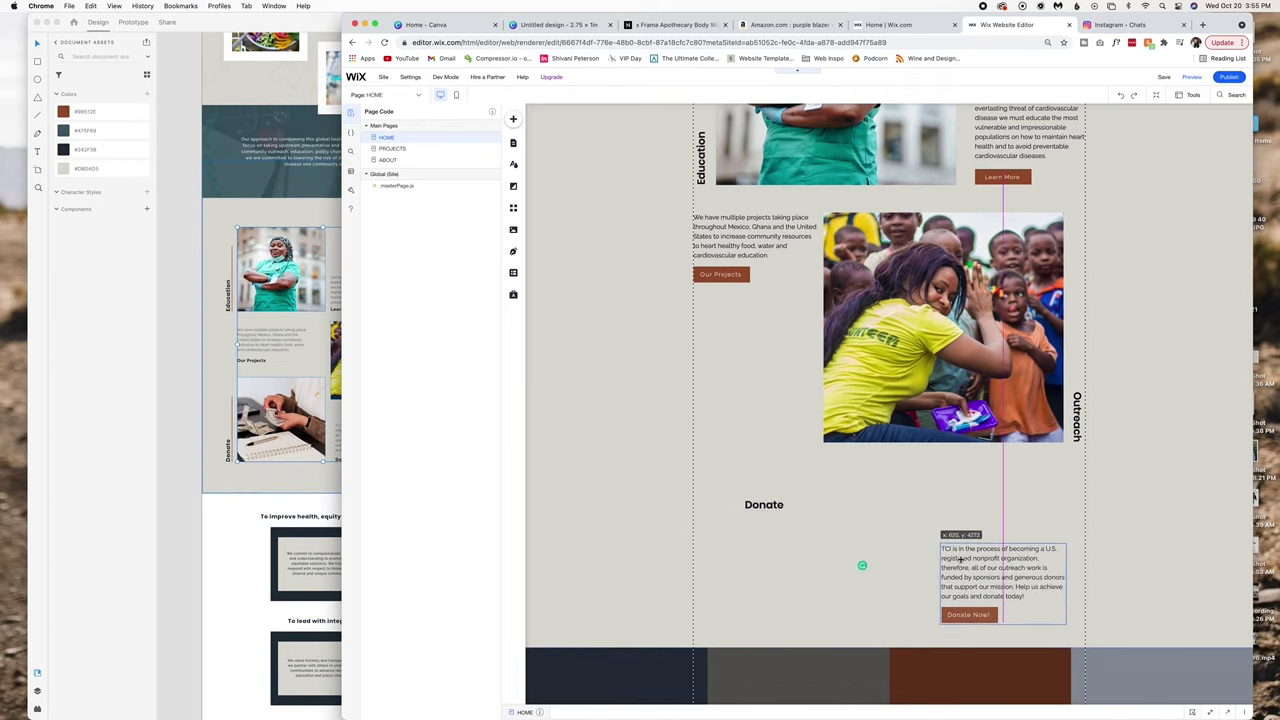
drag(806, 540, 701, 605)
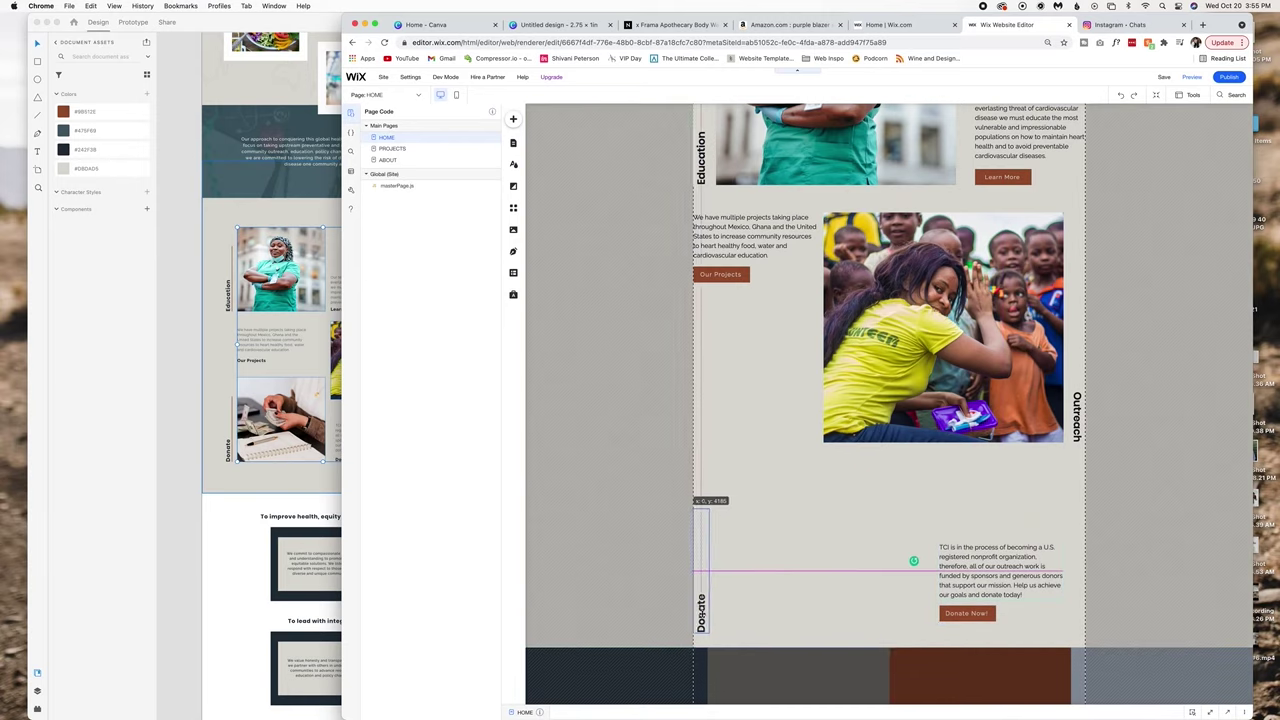
key(ctrl+v)
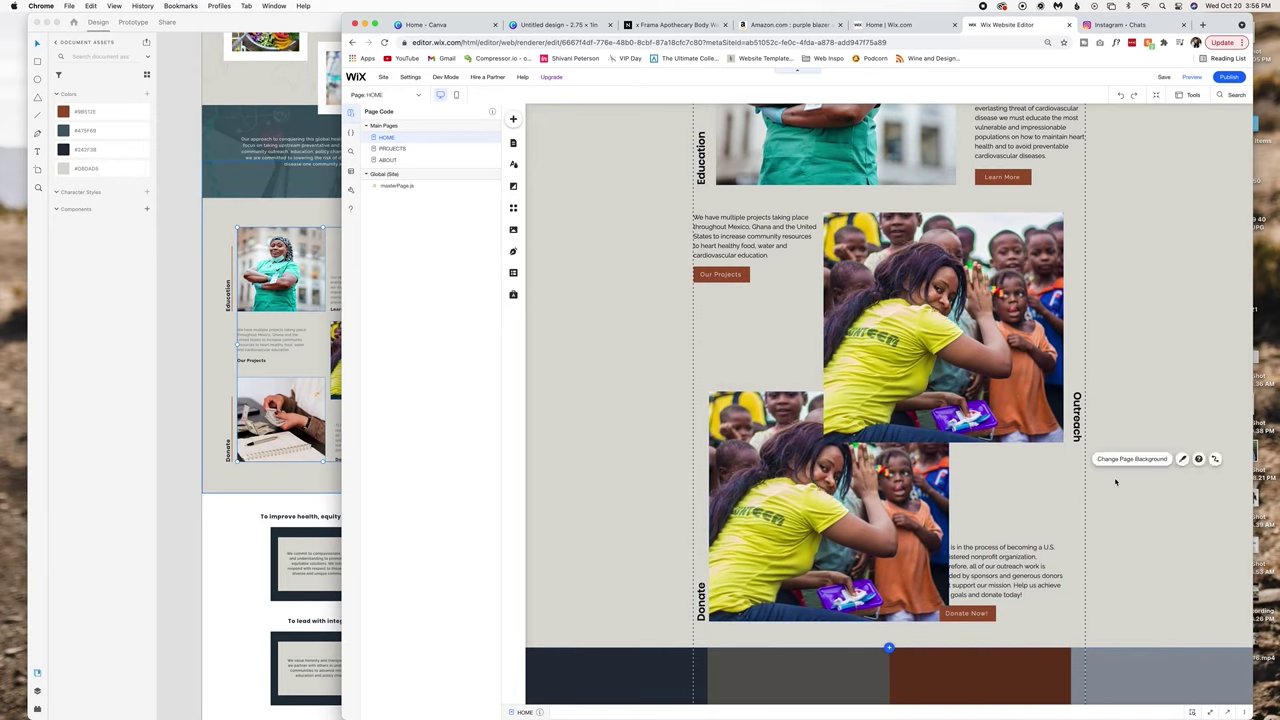
scroll(1080, 480, down, 3)
click(936, 360)
key(shift+z)
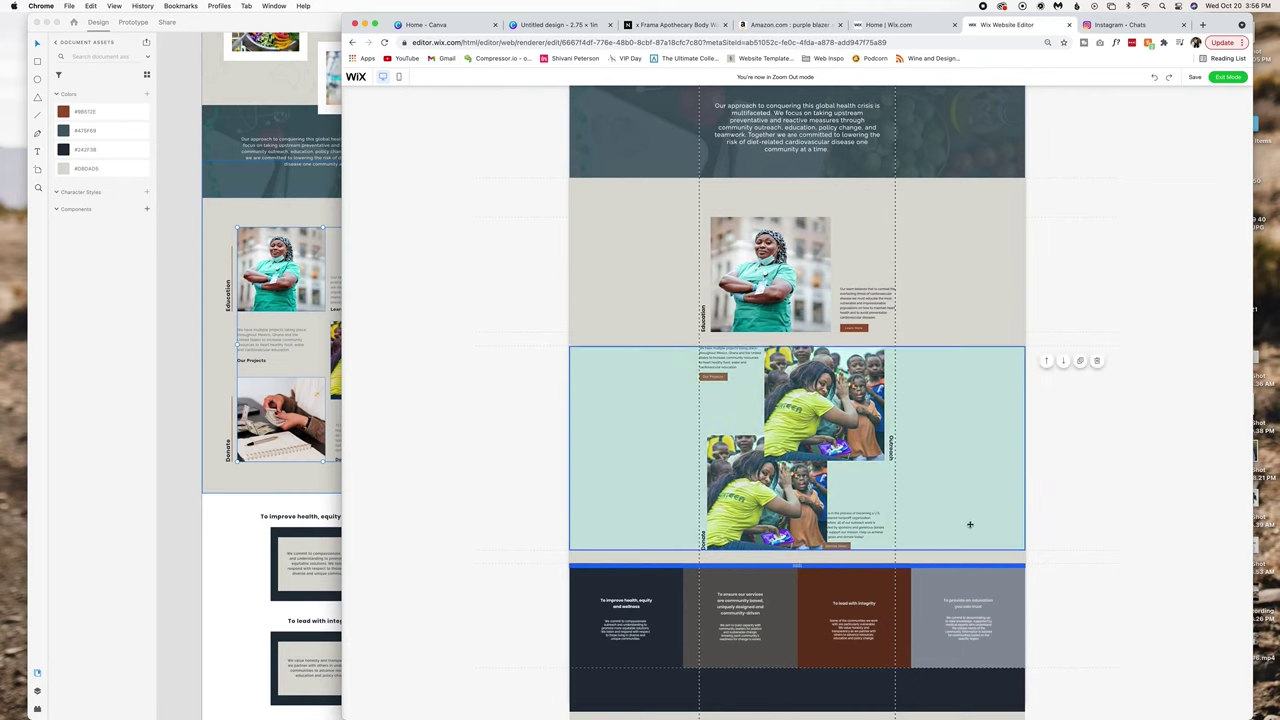
Drag the lower Donate photo down and left next to the vertical Donate label.
key(shift+z)
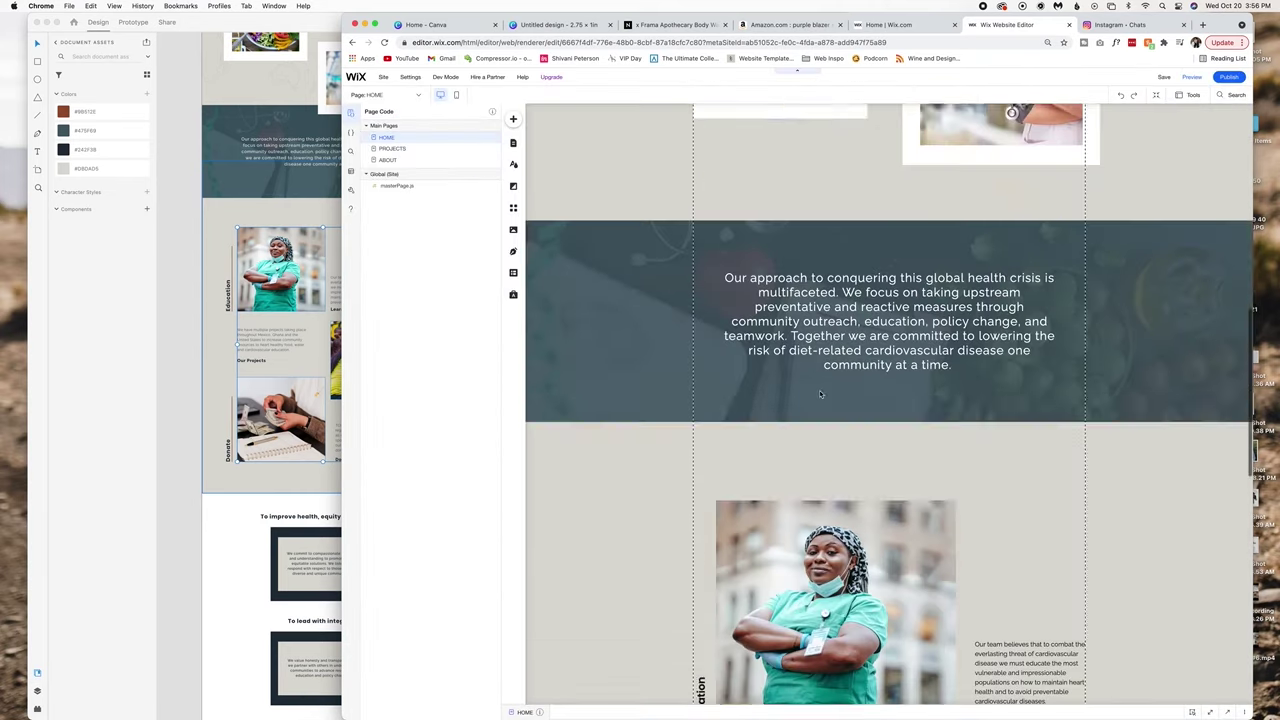
scroll(1028, 585, down, 5)
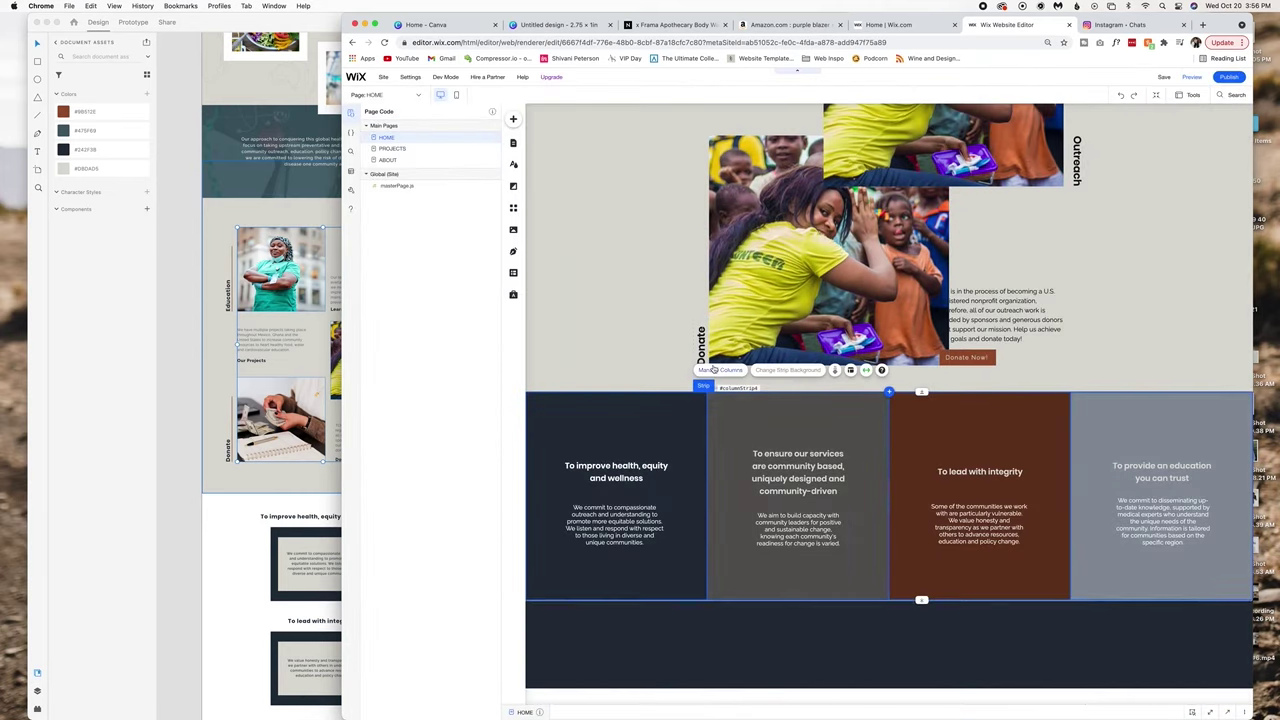
scroll(743, 343, up, 10)
scroll(897, 175, down, 10)
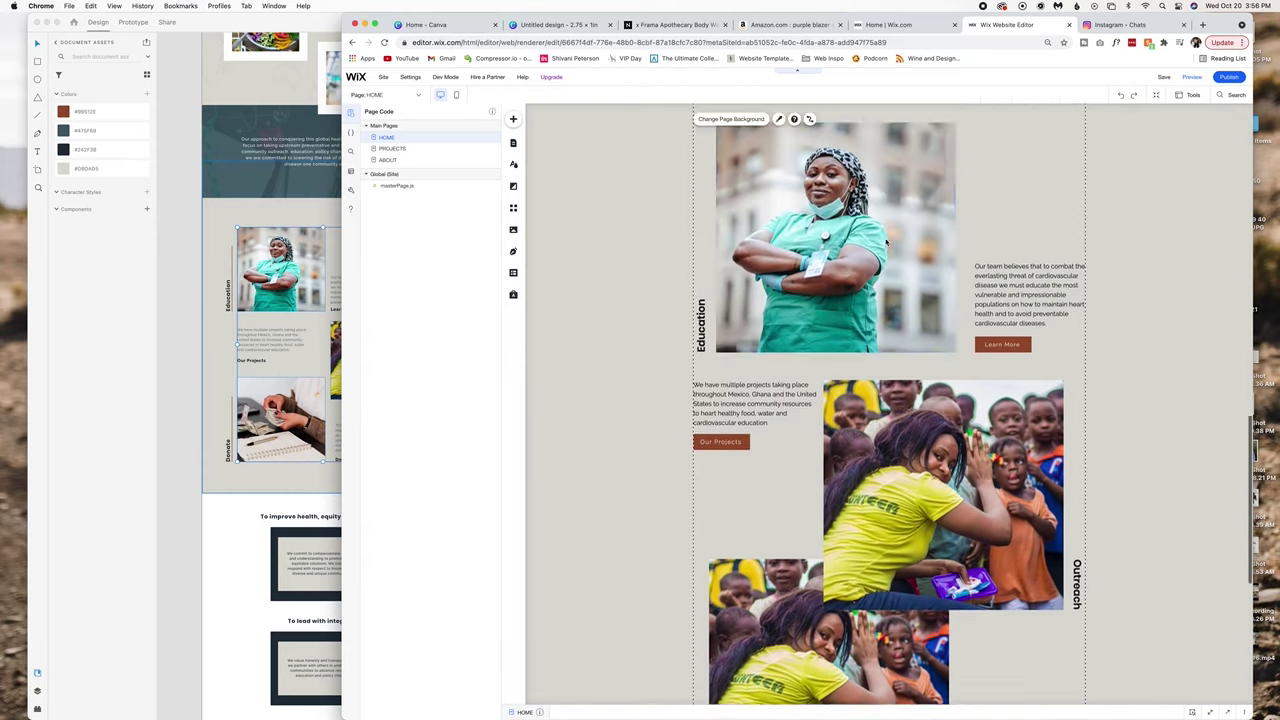
key(shift+z)
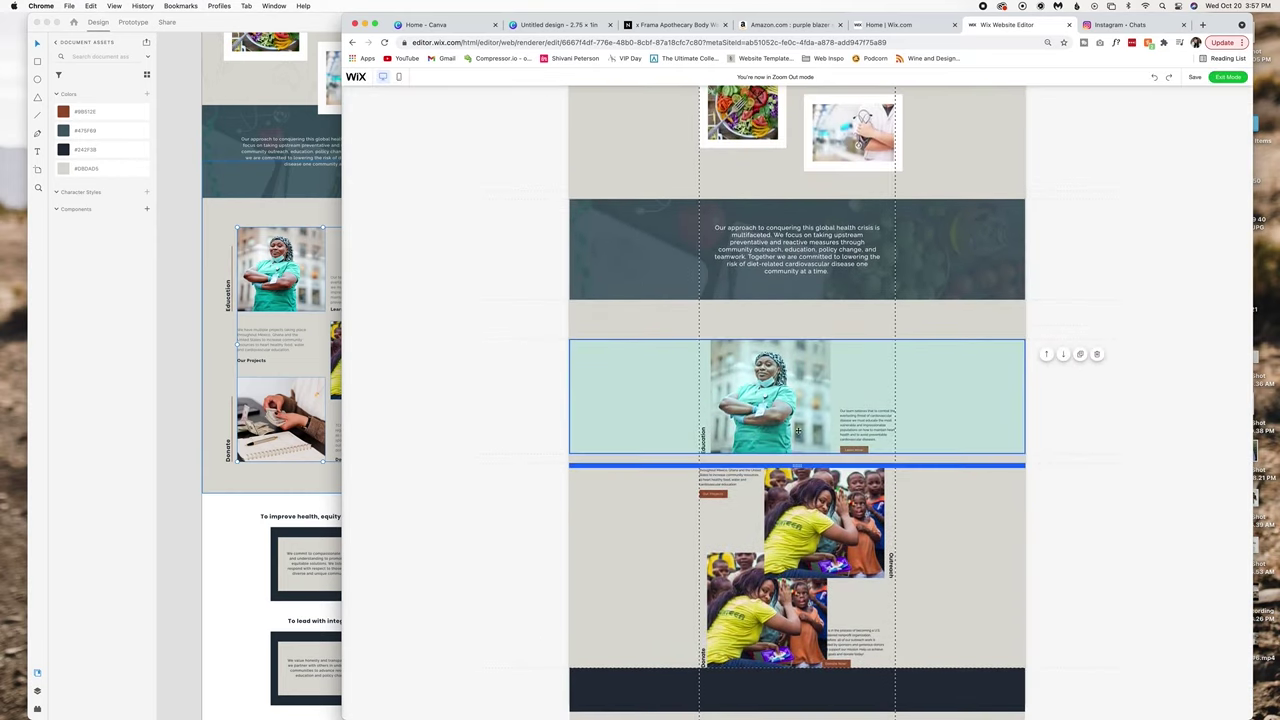
click(1212, 80)
scroll(924, 660, down, 5)
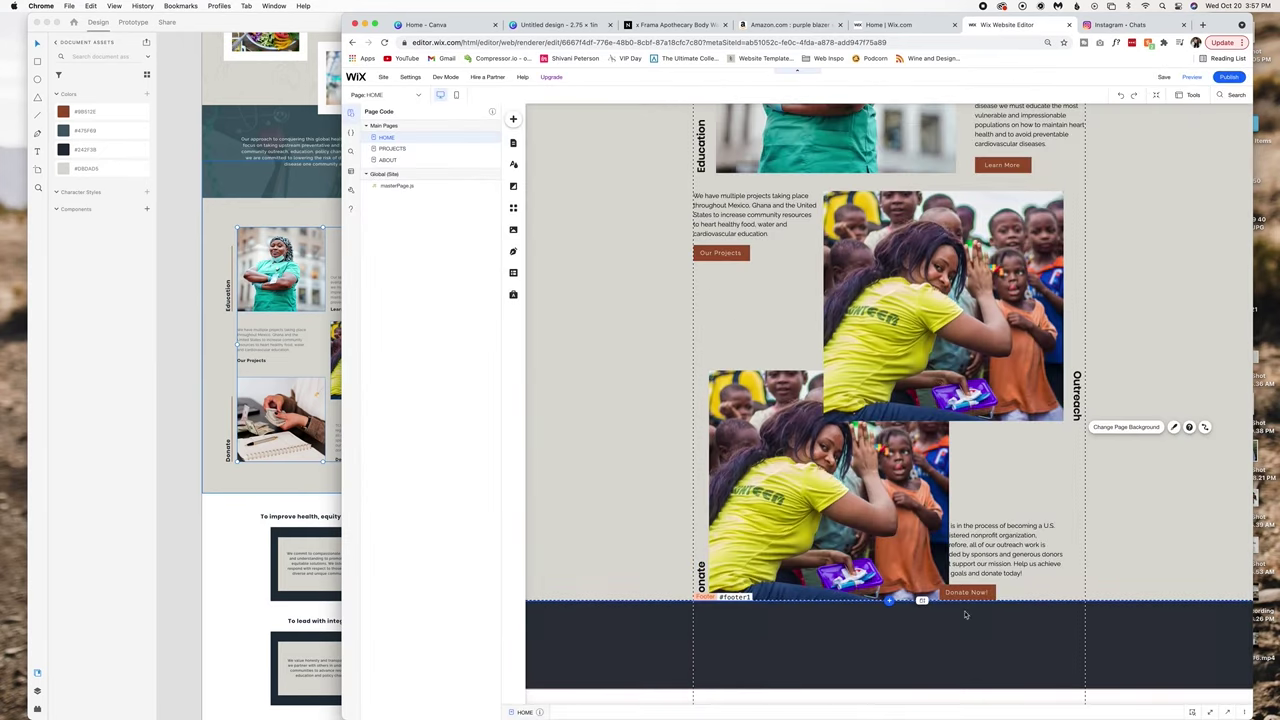
click(824, 308)
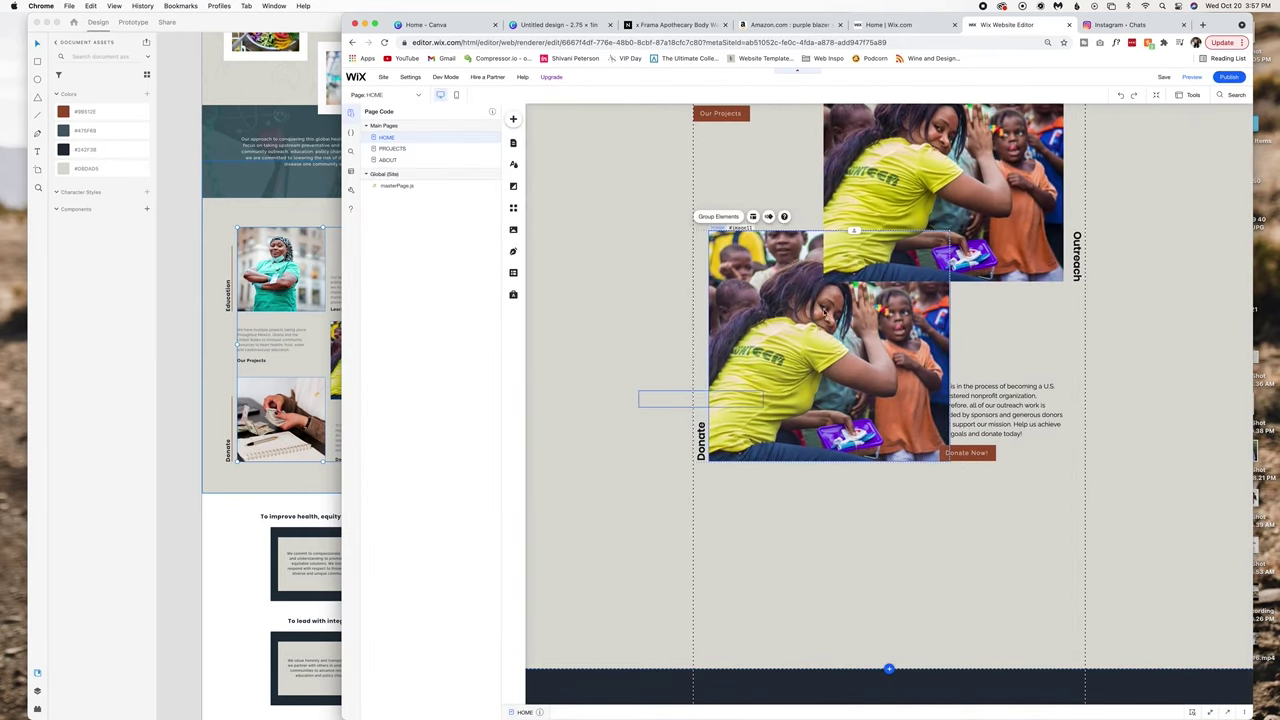
drag(824, 308, 818, 362)
scroll(840, 600, up, 2)
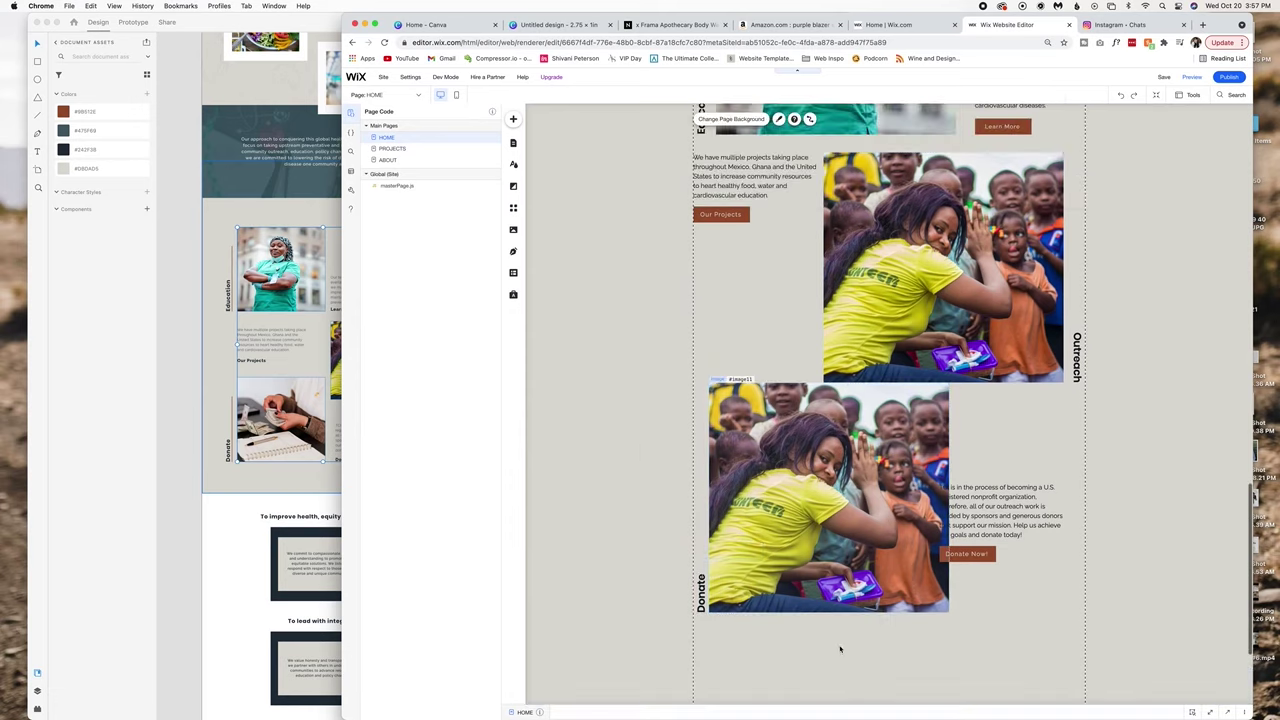
drag(771, 565, 712, 449)
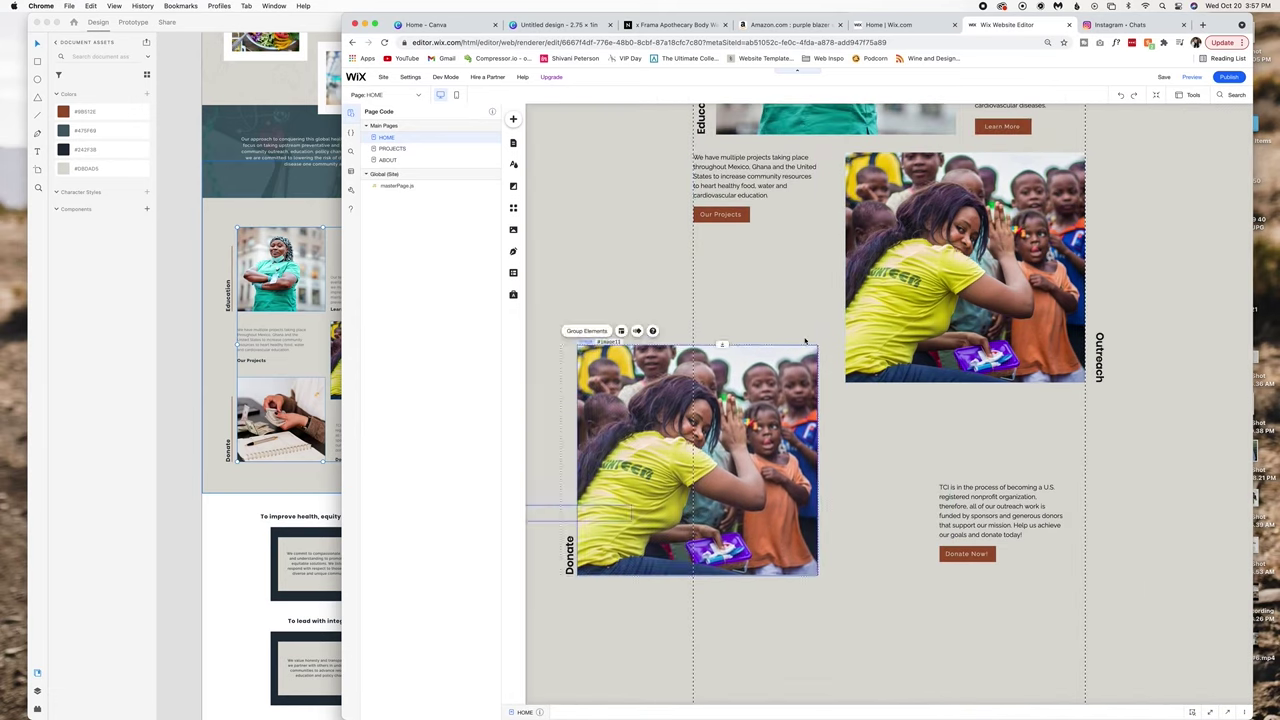
scroll(731, 246, up, 4)
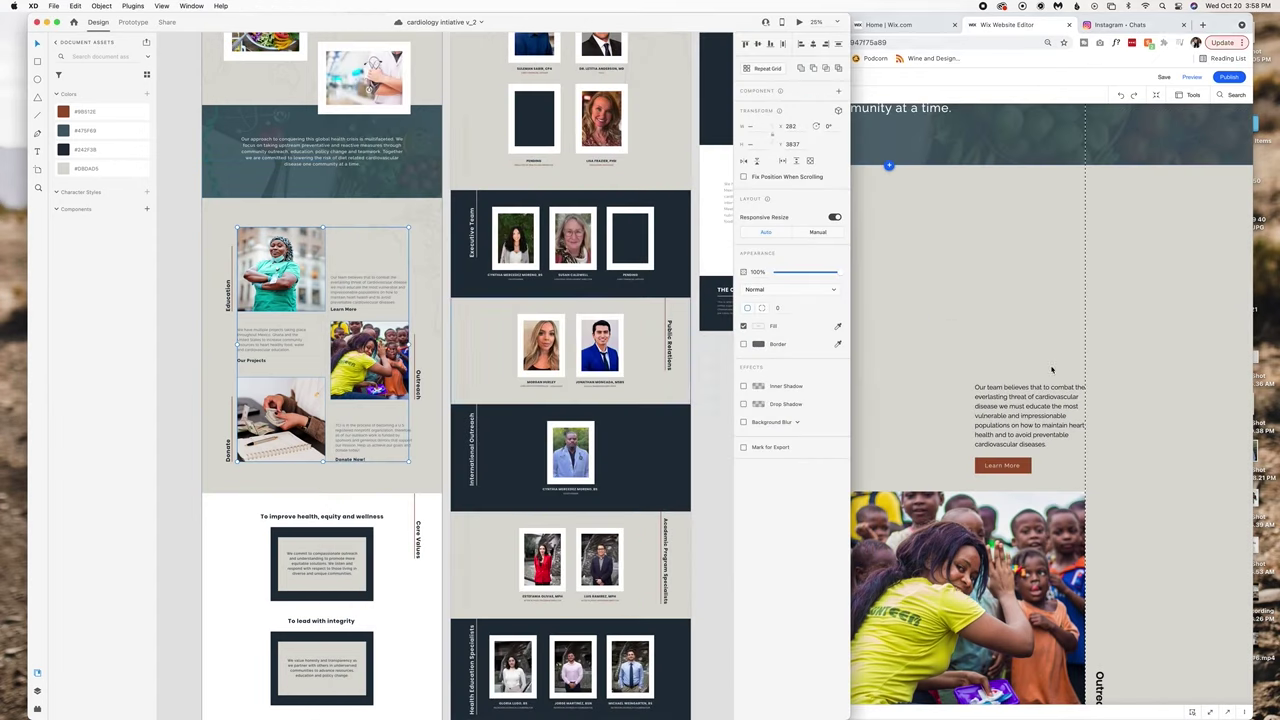
Shift the paragraph box left and widen the projects paragraph into longer lines.
drag(1030, 425, 910, 427)
scroll(991, 380, down, 3)
click(640, 392)
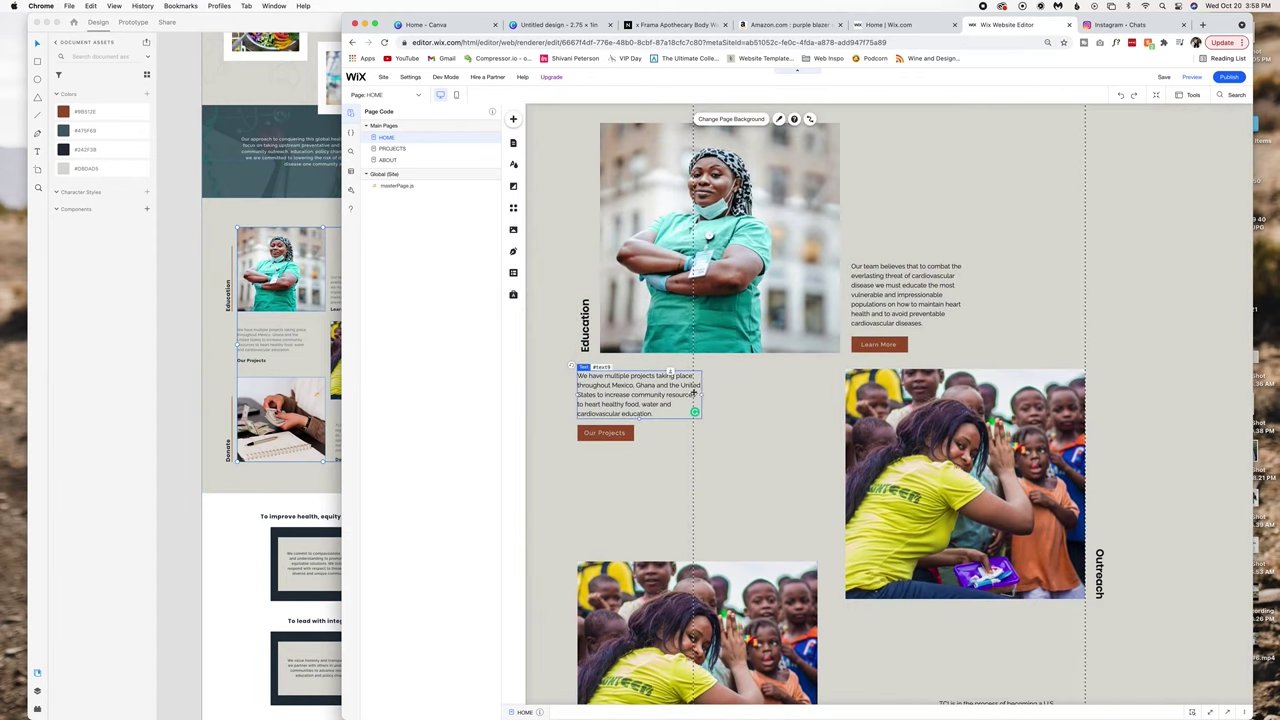
drag(700, 392, 817, 392)
click(605, 415)
scroll(820, 645, down, 4)
Swap the Donate photo for the hands-counting-money image and set the donation text and button beside it.
drag(777, 552, 793, 497)
double_click(793, 497)
double_click(790, 410)
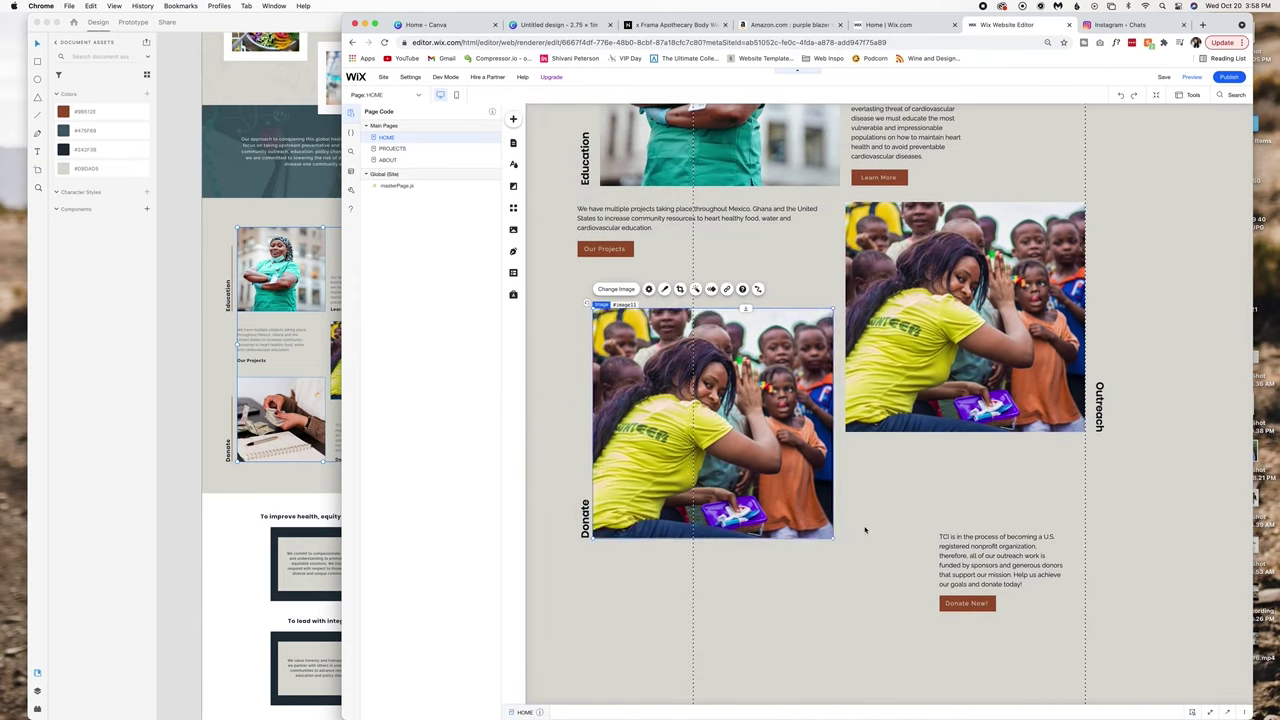
drag(671, 489, 660, 508)
drag(1000, 560, 906, 505)
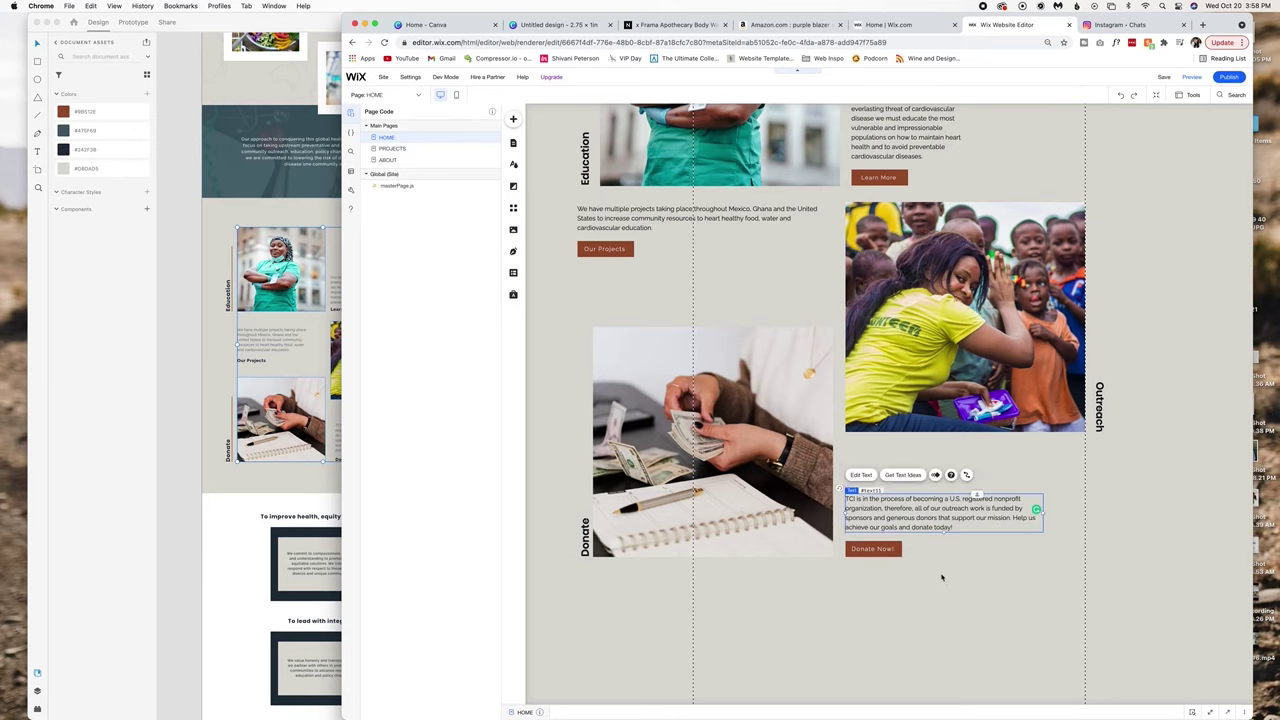
Widen the Our team paragraph and preview the page layout.
scroll(700, 420, up, 4)
drag(605, 381, 621, 417)
scroll(900, 400, up, 2)
click(905, 350)
drag(962, 352, 1035, 353)
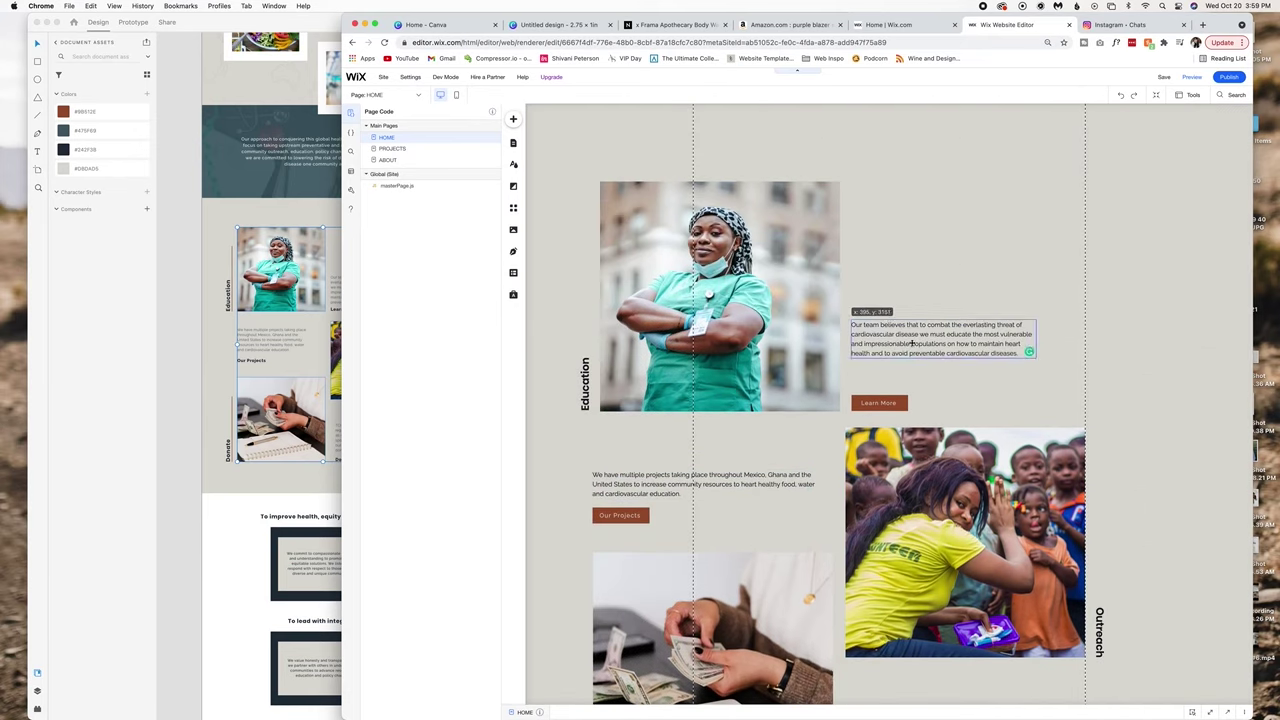
scroll(912, 343, down, 2)
click(1191, 77)
Back in the editor, add a decorative vertical line and colour it the brown theme colour.
scroll(807, 204, down, 5)
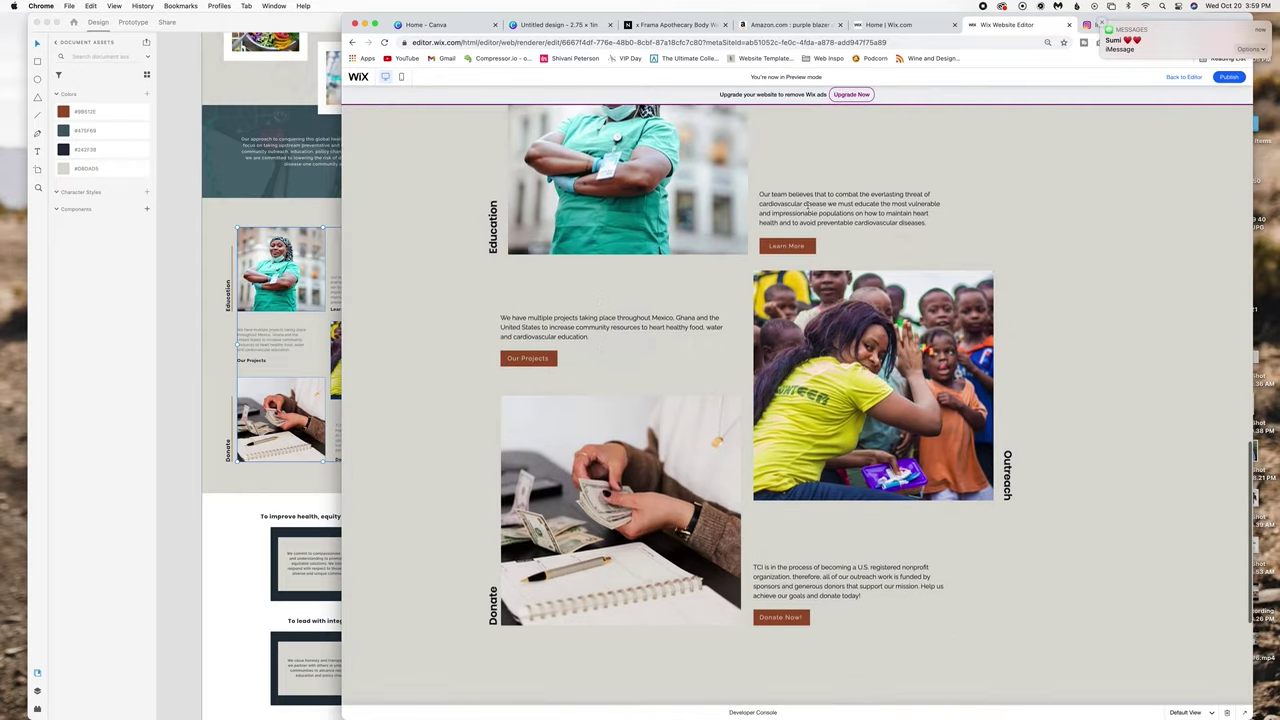
scroll(807, 204, up, 5)
click(1183, 77)
click(513, 119)
mouse_move(548, 147)
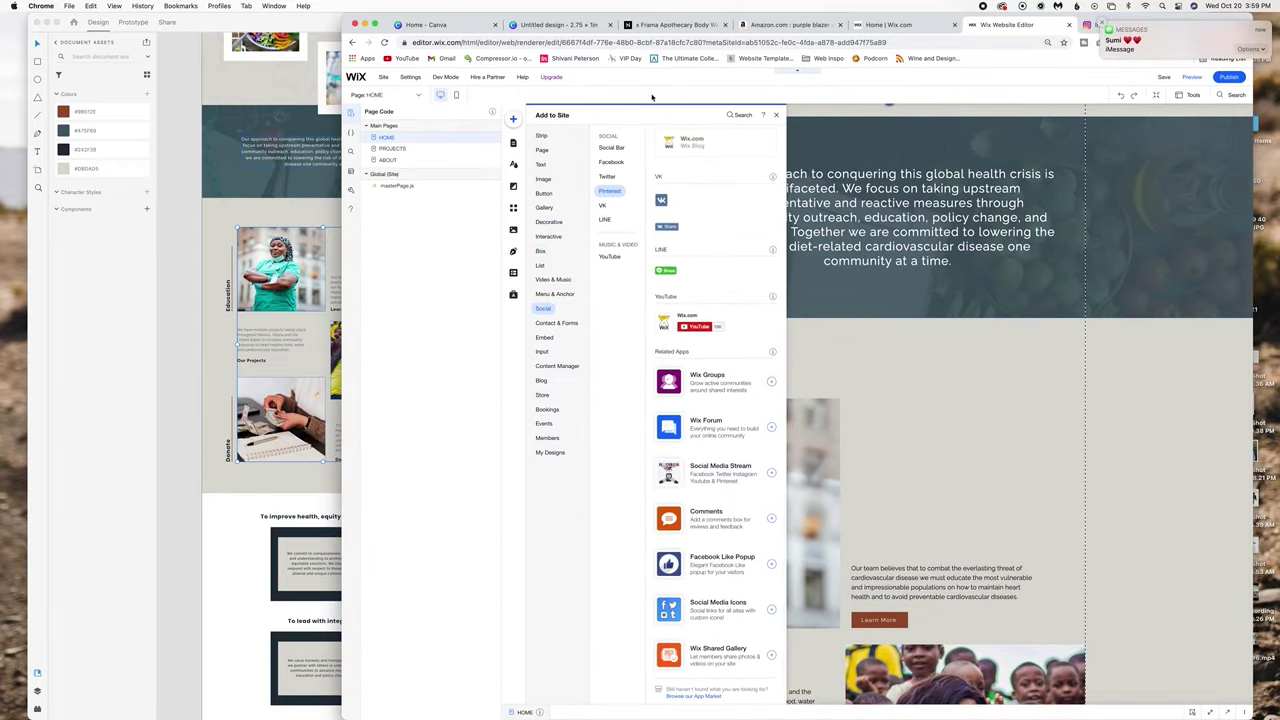
click(1099, 150)
click(906, 346)
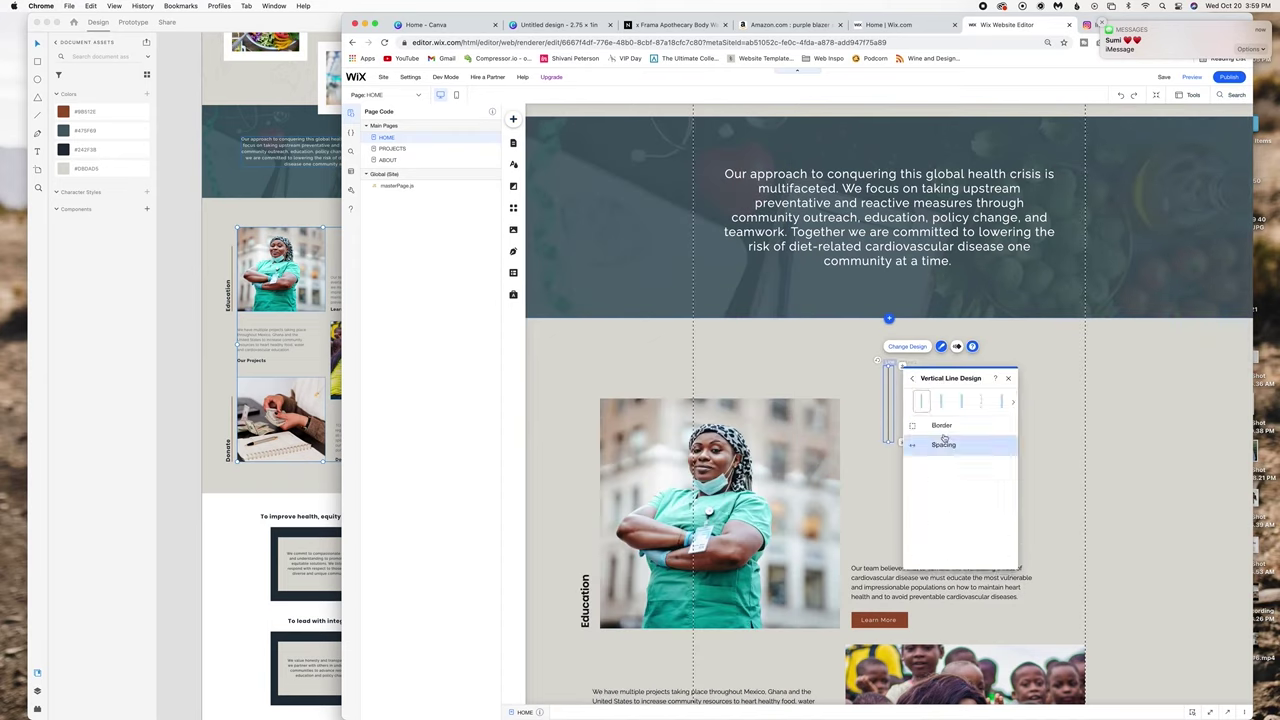
click(960, 573)
click(1002, 457)
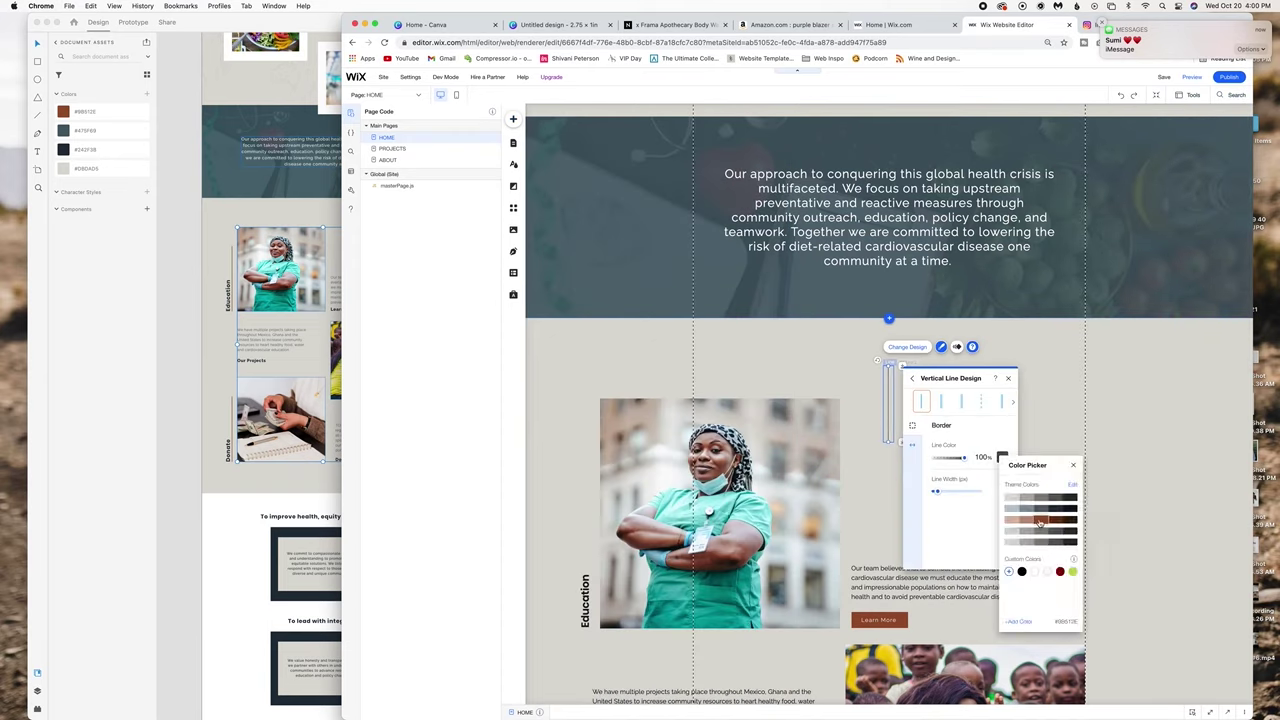
click(941, 505)
click(1011, 381)
Place the line beside the Education photo, bottom-align the Outreach line and photo, and nudge the Donate photo right.
drag(889, 405, 592, 553)
scroll(592, 268, down, 3)
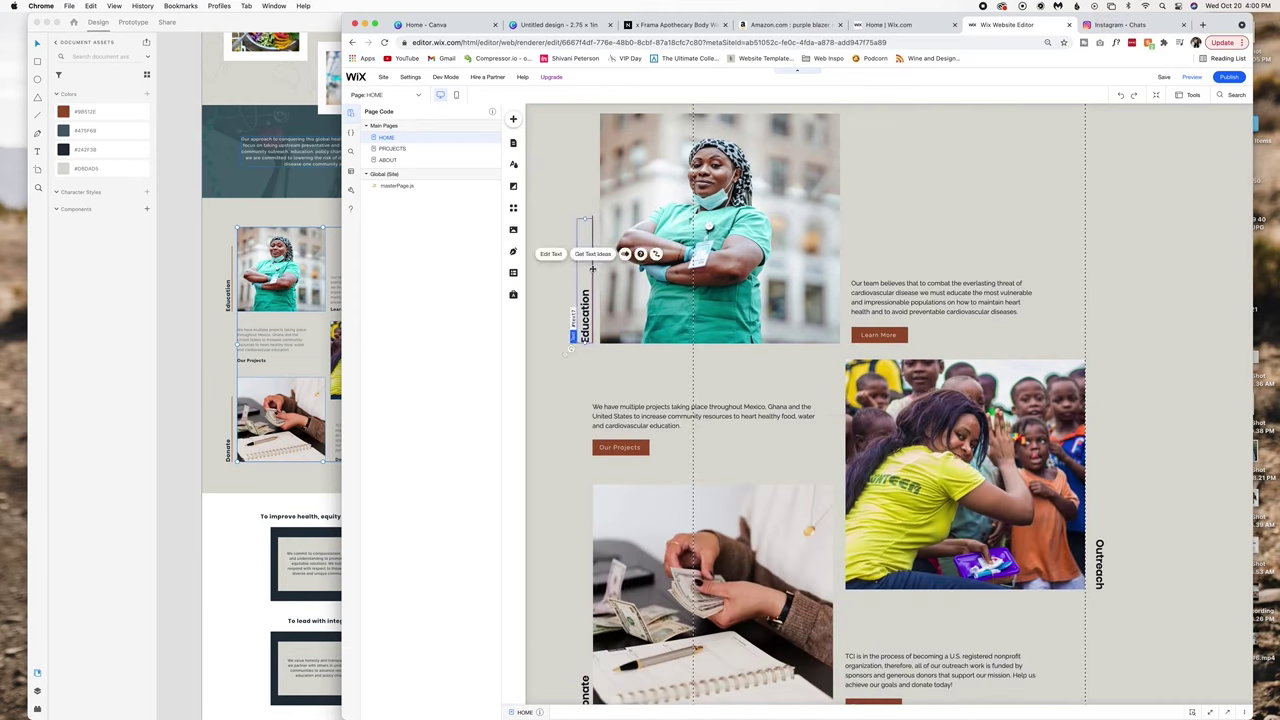
click(1160, 447)
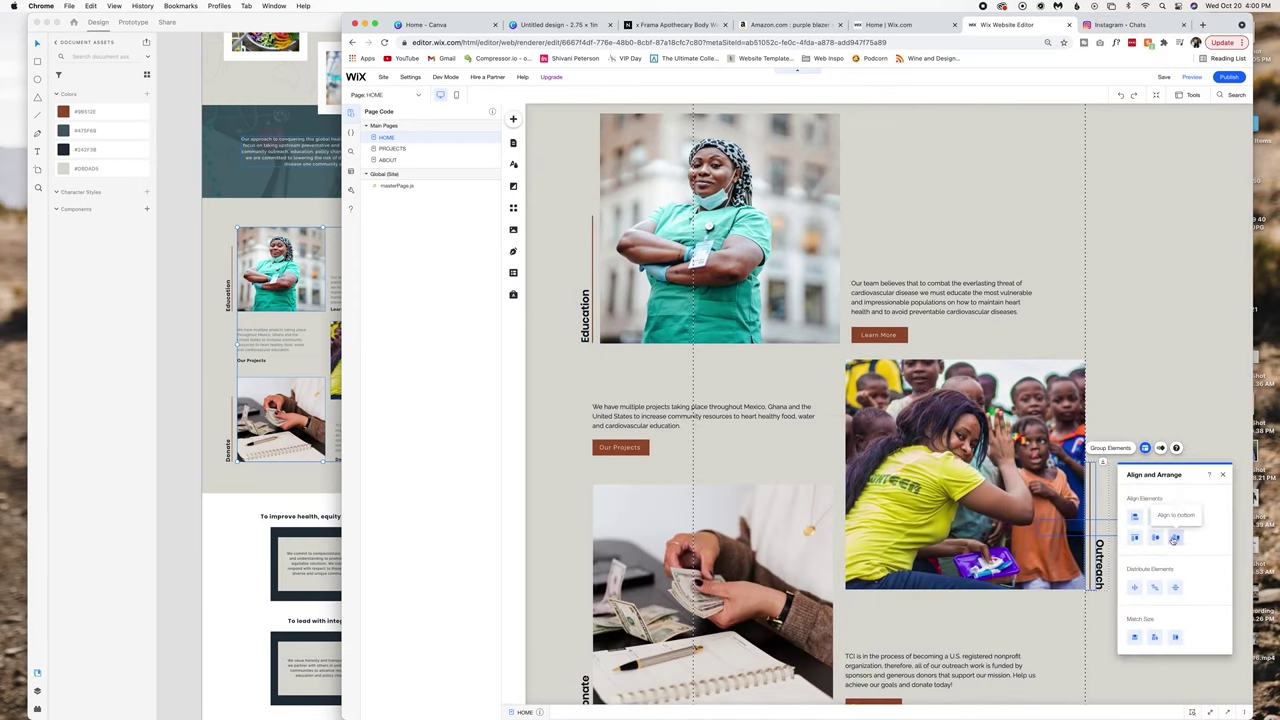
click(1160, 447)
scroll(1157, 594, down, 2)
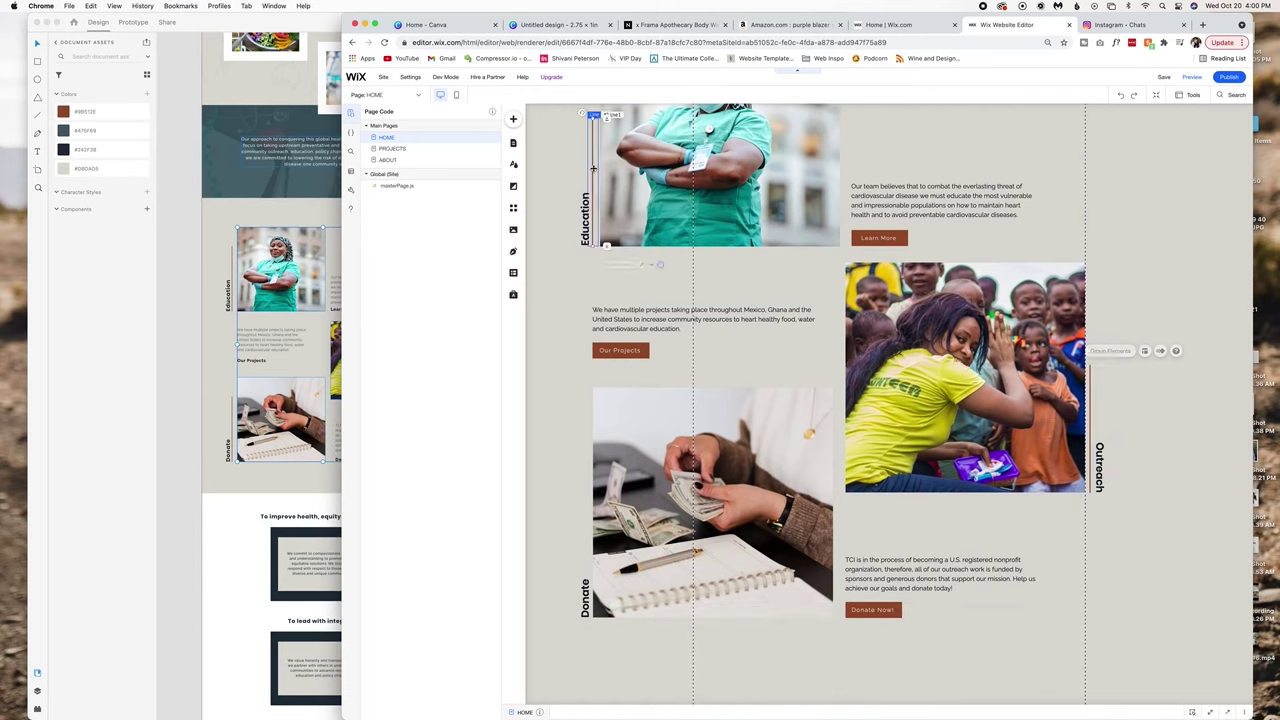
click(634, 476)
mouse_move(634, 476)
mouse_down()
mouse_move(657, 476)
mouse_move(641, 476)
mouse_up()
Align the Donate photo and its accent line on the left.
right_click(766, 224)
click(785, 300)
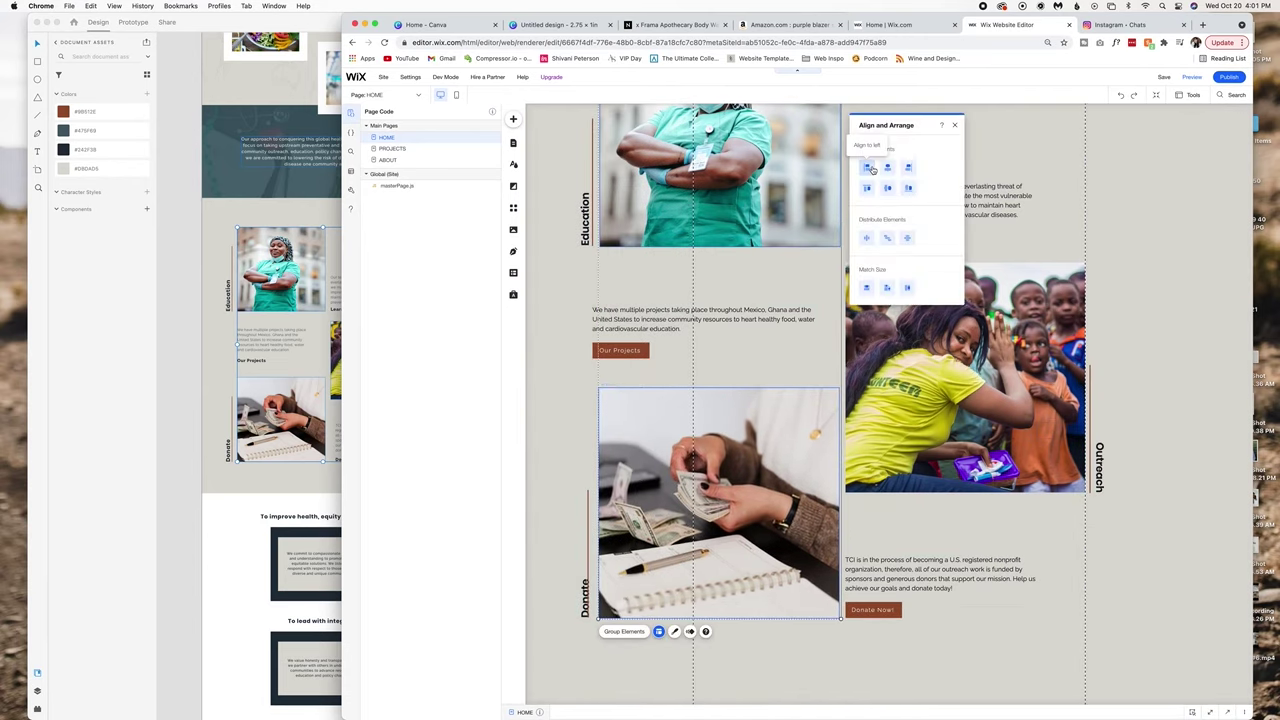
key(Escape)
Move the right-column text, button and Outreach photo about 30 px right.
click(593, 538)
click(1080, 462)
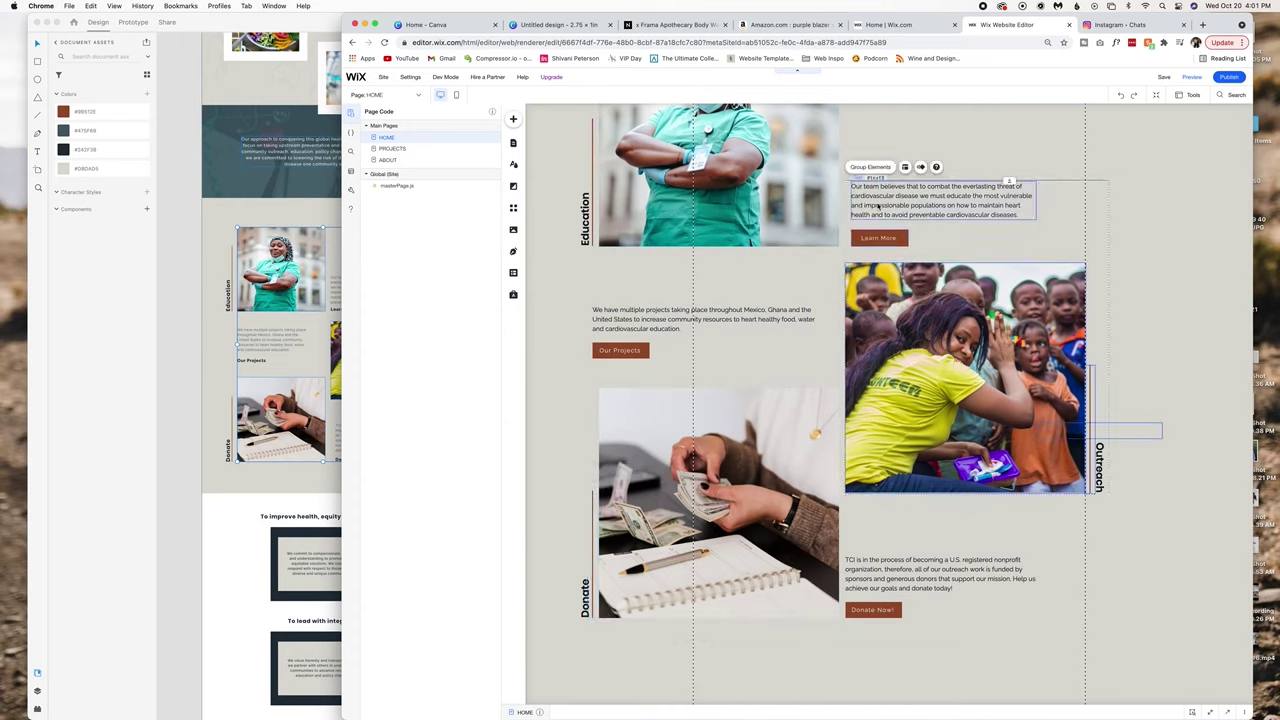
drag(1080, 462, 1110, 462)
Group all the Education, Outreach and Donate elements and shift the group slightly right.
drag(1176, 672, 567, 141)
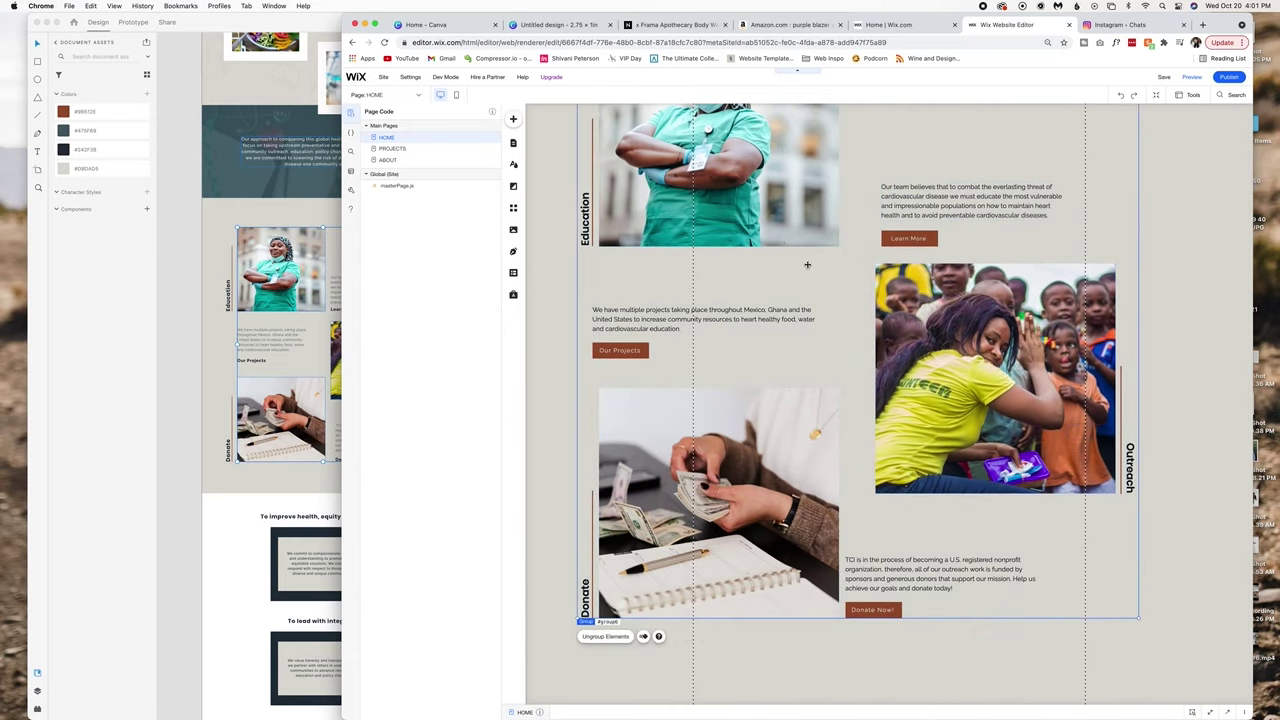
drag(706, 496, 737, 497)
scroll(854, 483, down, 4)
scroll(829, 420, up, 9)
scroll(850, 450, down, 10)
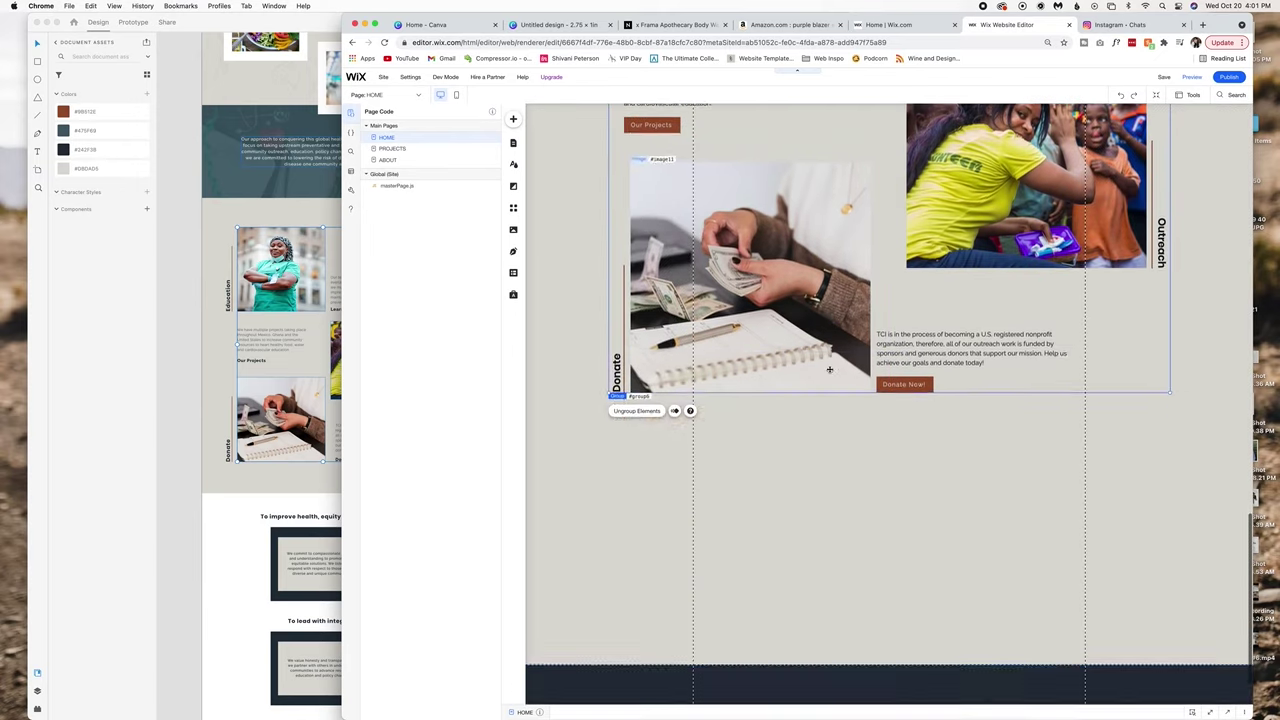
scroll(922, 509, up, 2)
scroll(922, 509, up, 5)
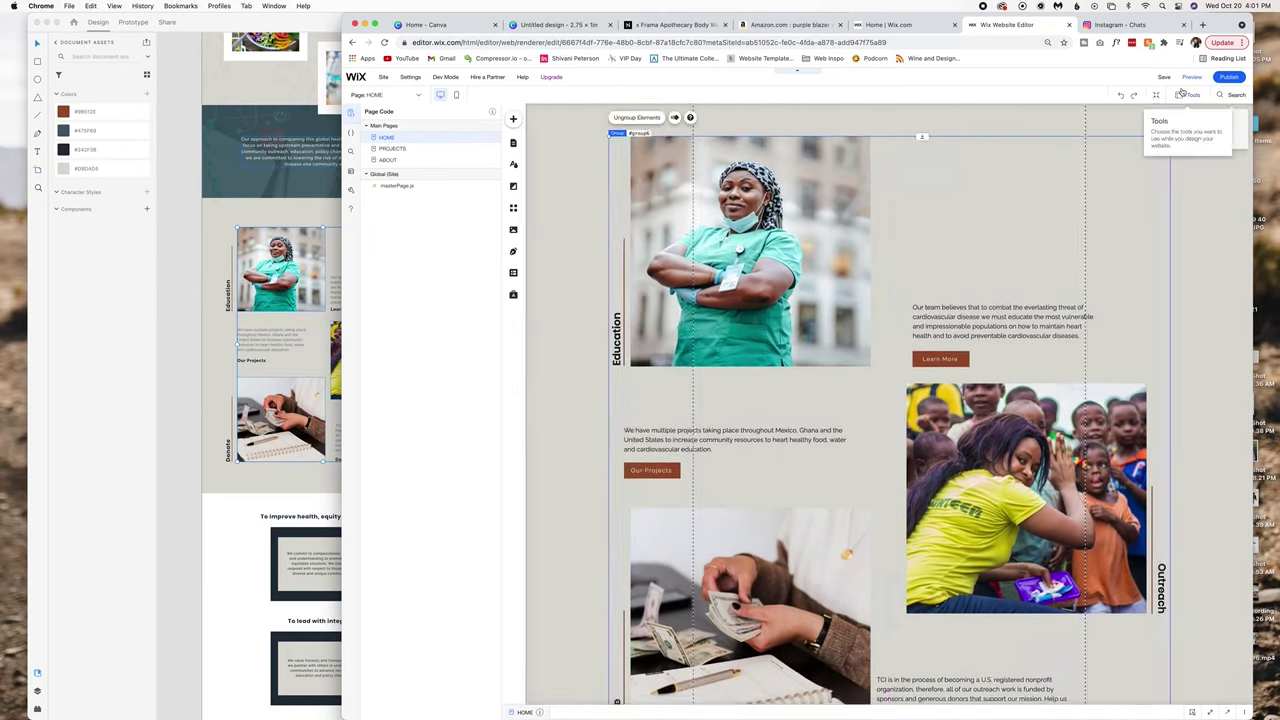
Preview the page to check the grouped section, then return to the editor.
click(1191, 76)
scroll(1063, 220, down, 10)
scroll(900, 450, up, 5)
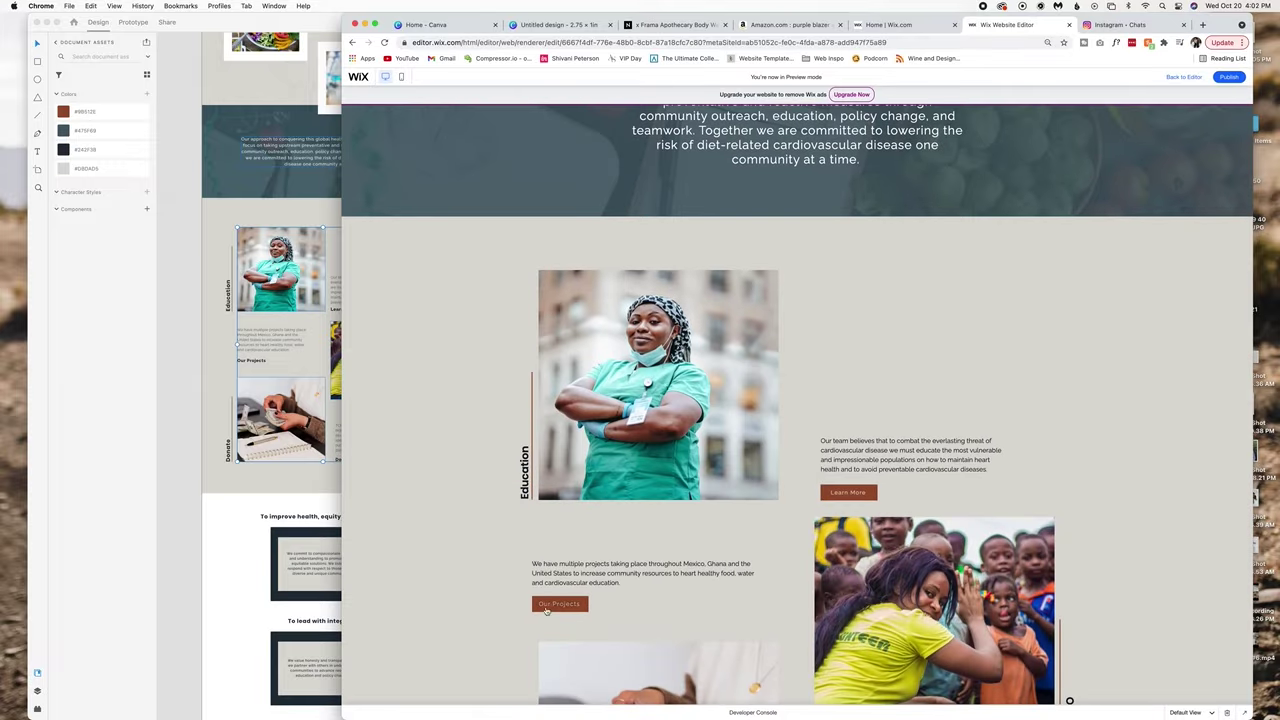
scroll(818, 600, down, 2)
key(super+alt+p)
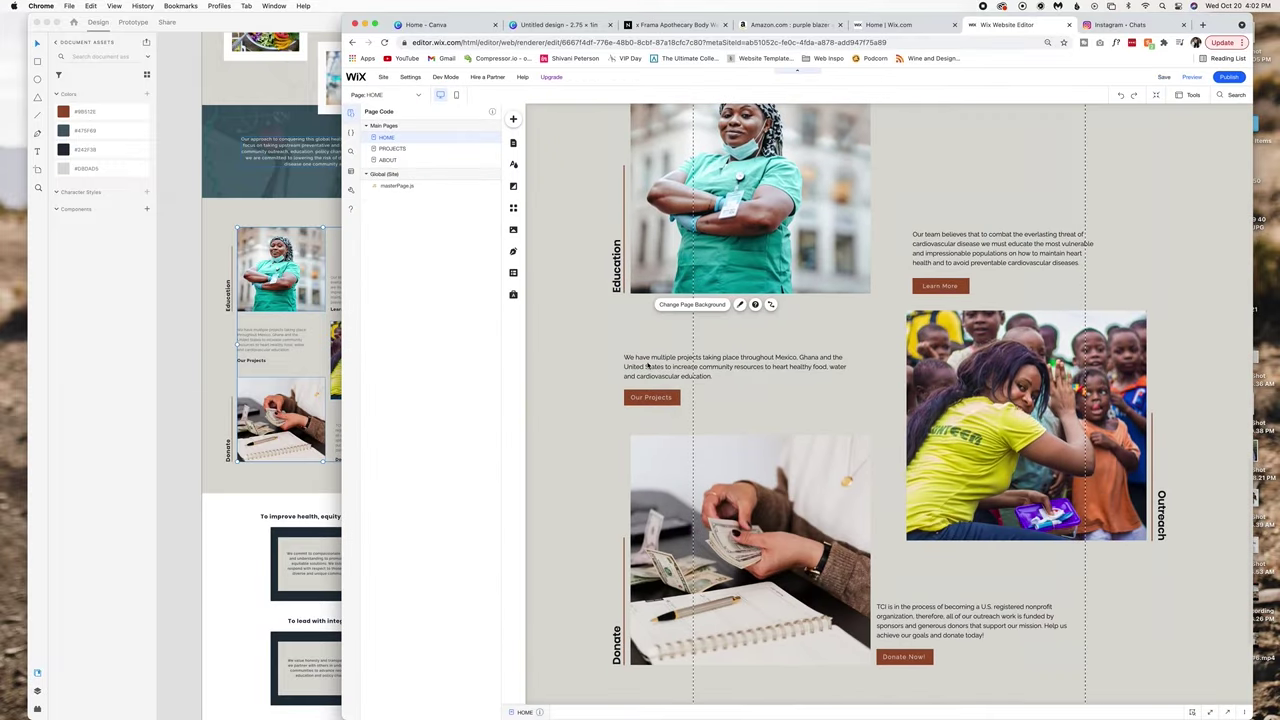
Ungroup the section, widen the Our team paragraph, and move the Donate text and Donate Now button right.
right_click(657, 376)
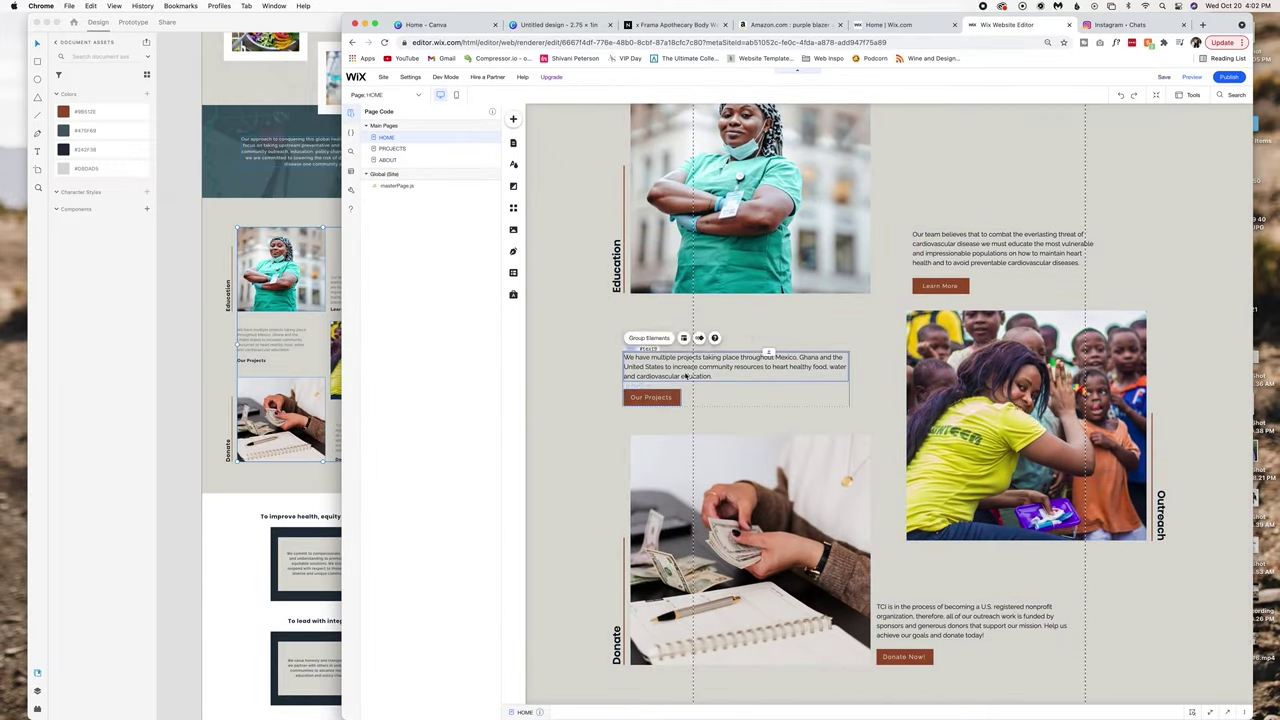
drag(686, 375, 692, 371)
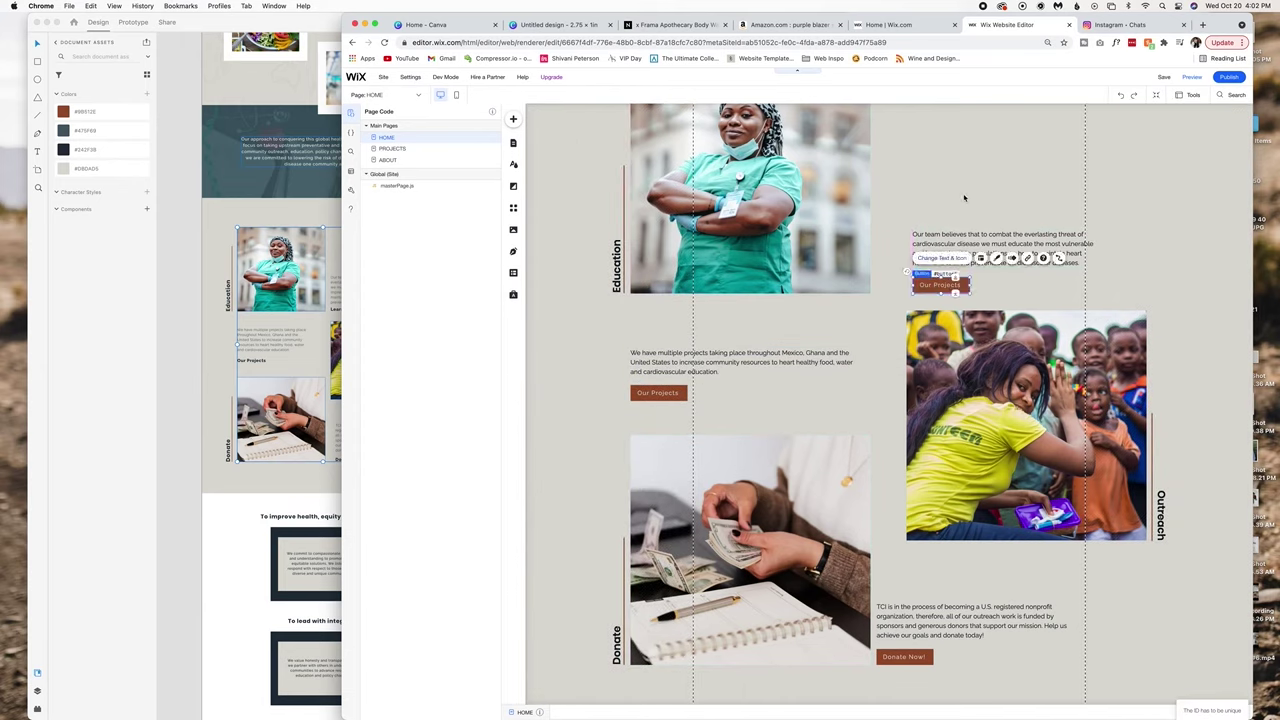
drag(1100, 255, 1146, 250)
scroll(1003, 281, down, 1)
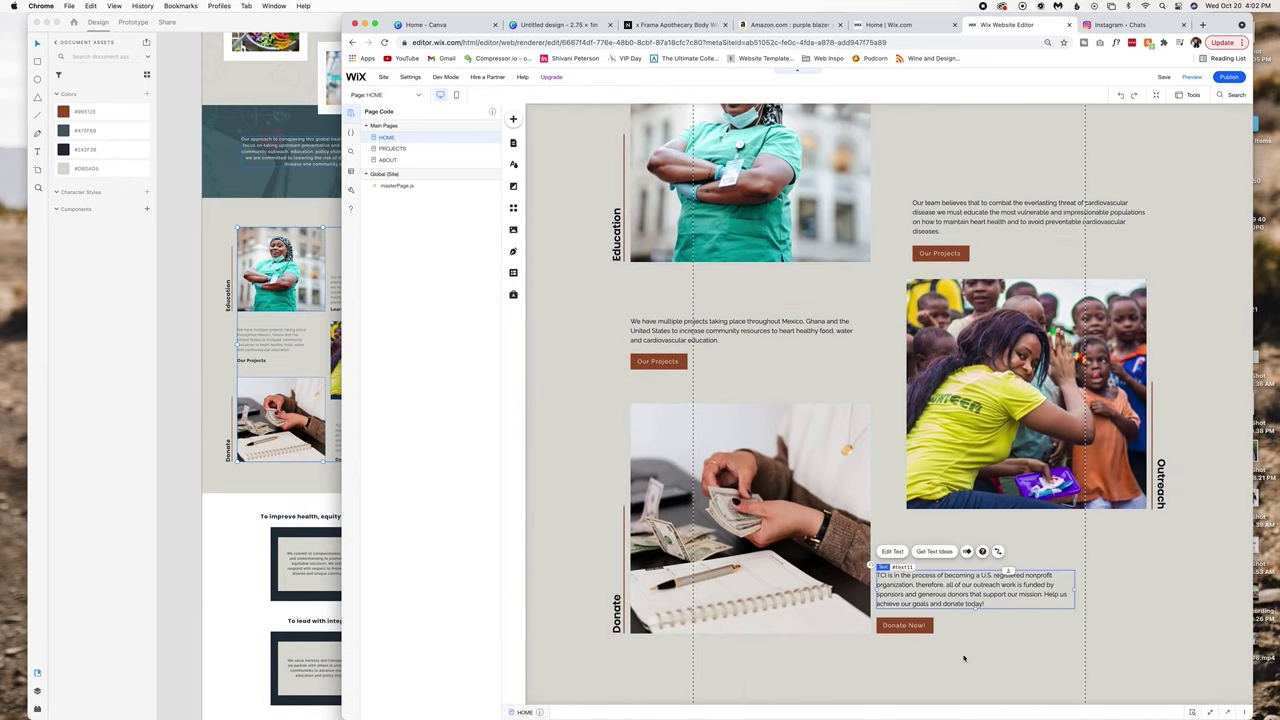
drag(909, 594, 942, 591)
scroll(940, 600, down, 5)
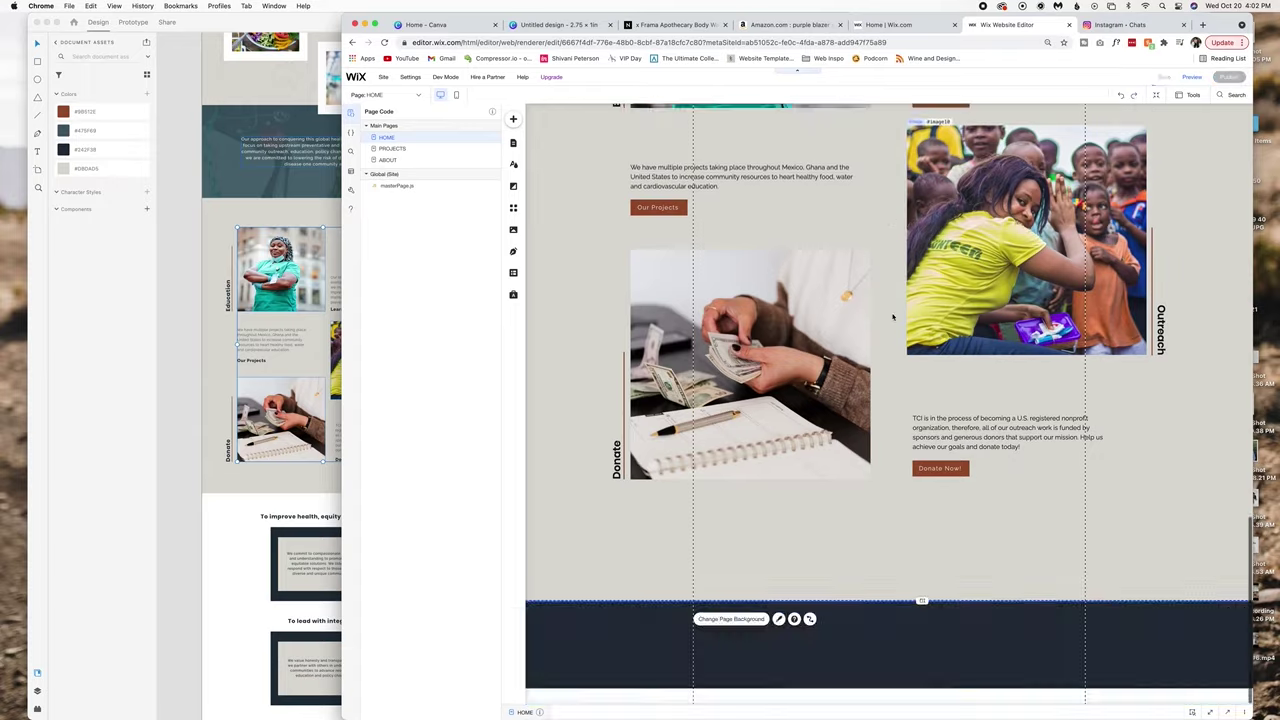